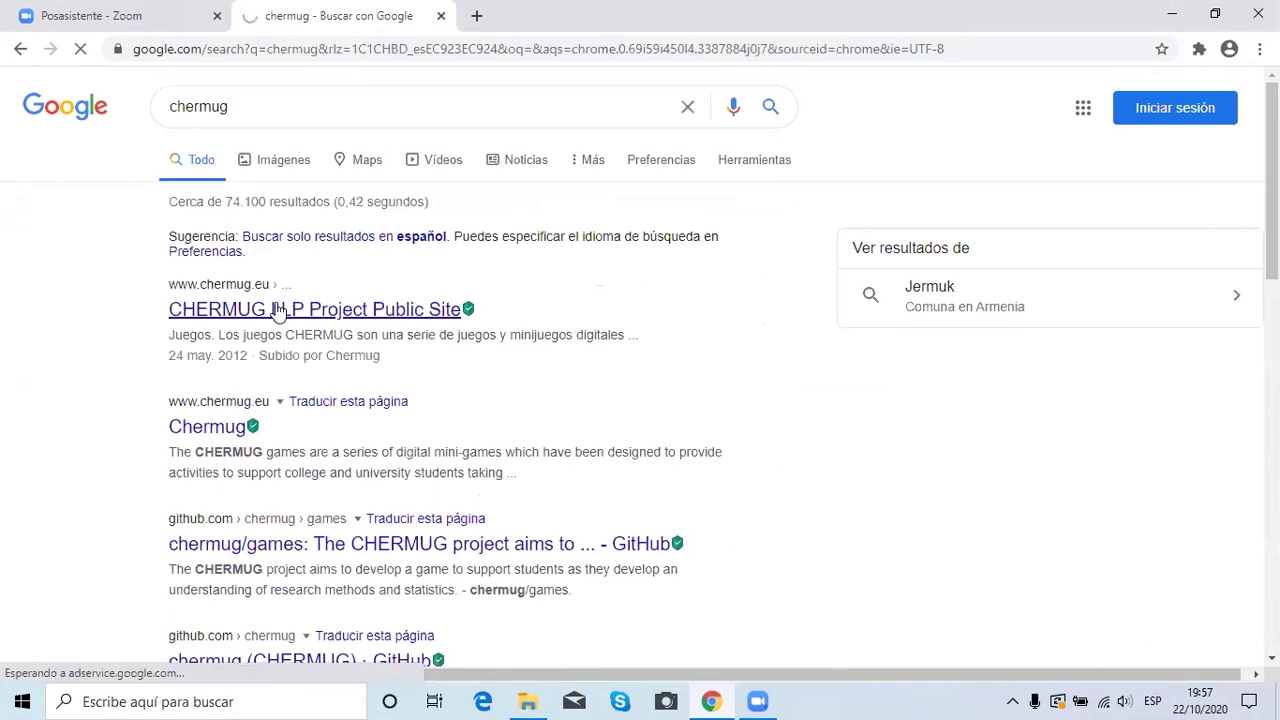
Step: Open the CHERMUG LLP Project public site and briefly resize the browser window before maximizing it
left_click(278, 311)
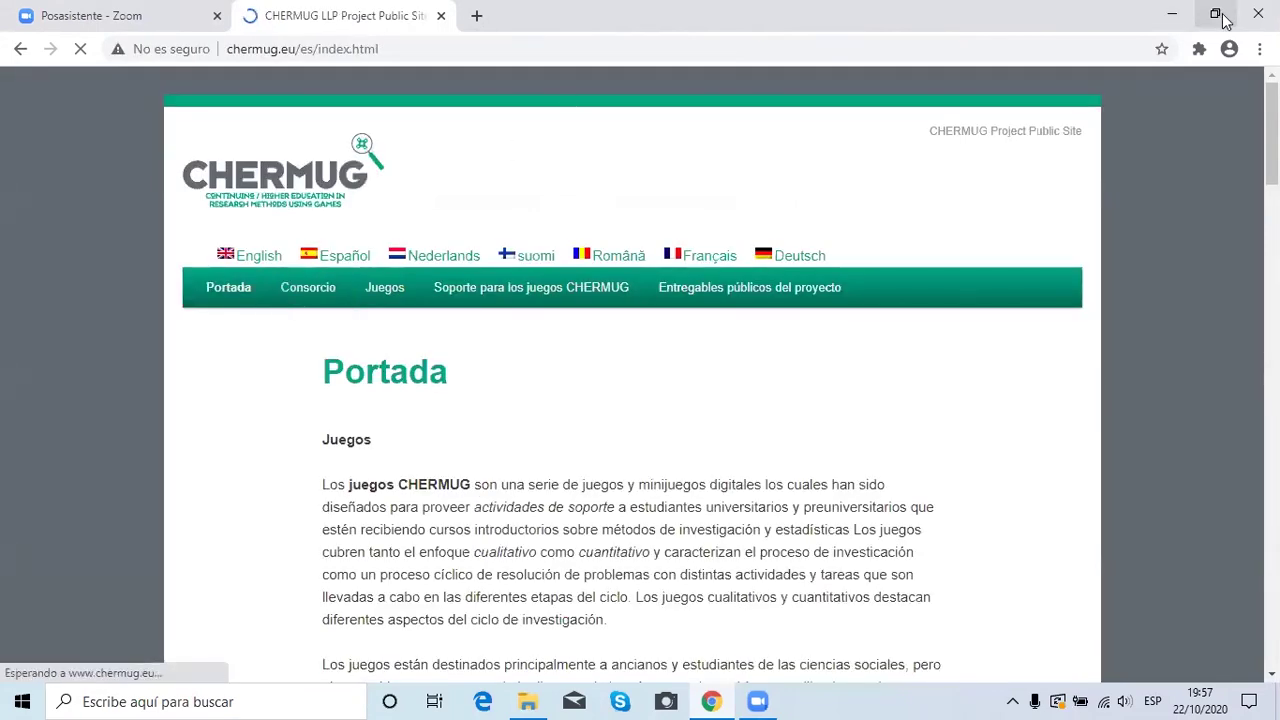
left_click(1217, 14)
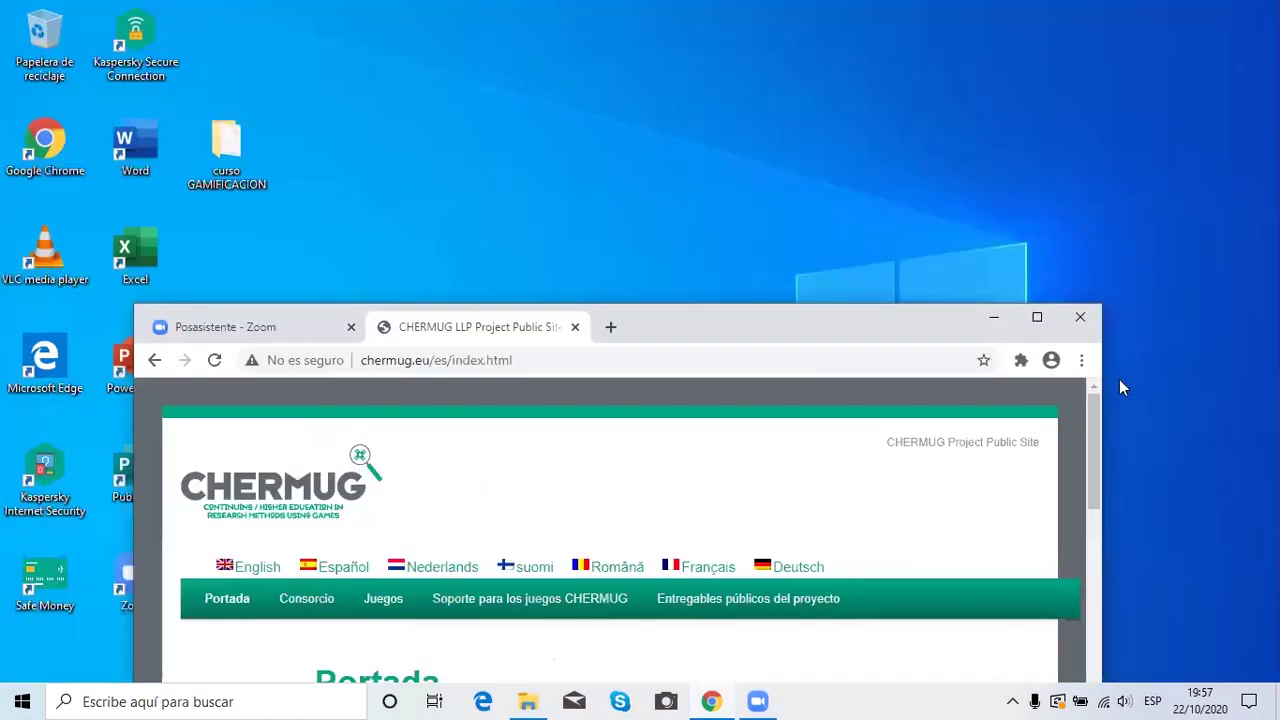
left_click_drag(1104, 375, 881, 375)
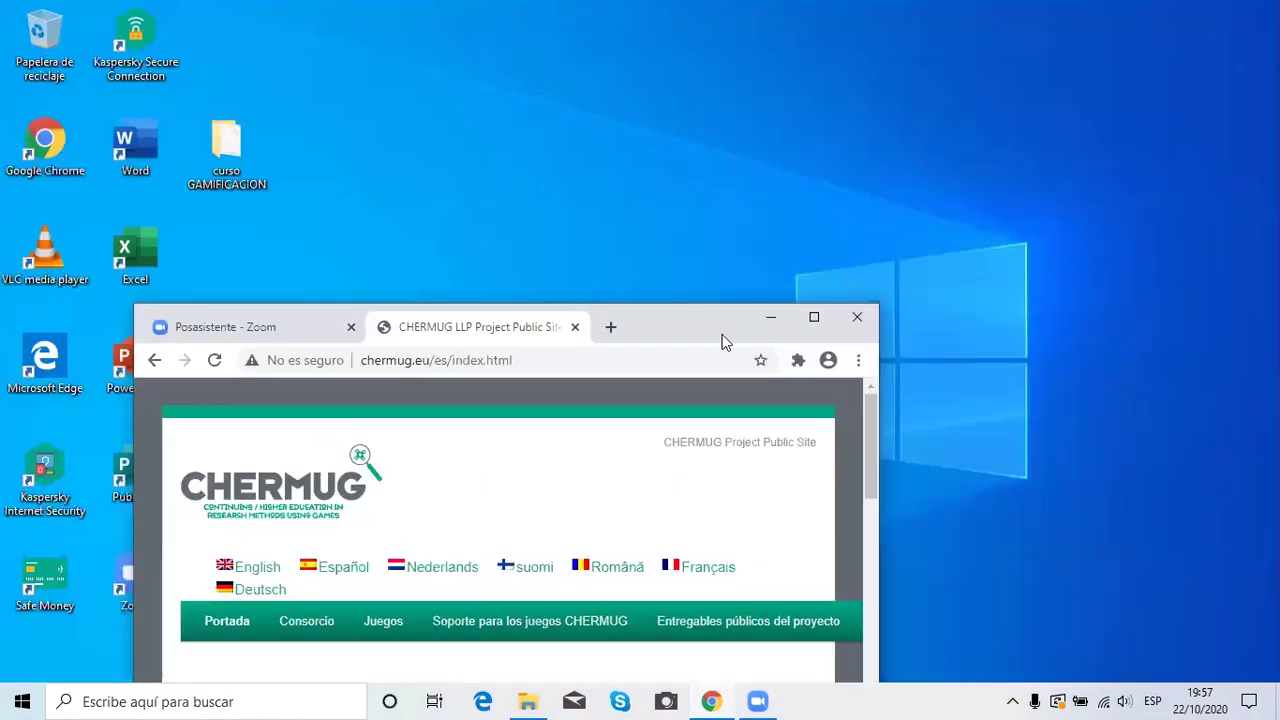
double_click(673, 321)
scroll(673, 321, "down", 3)
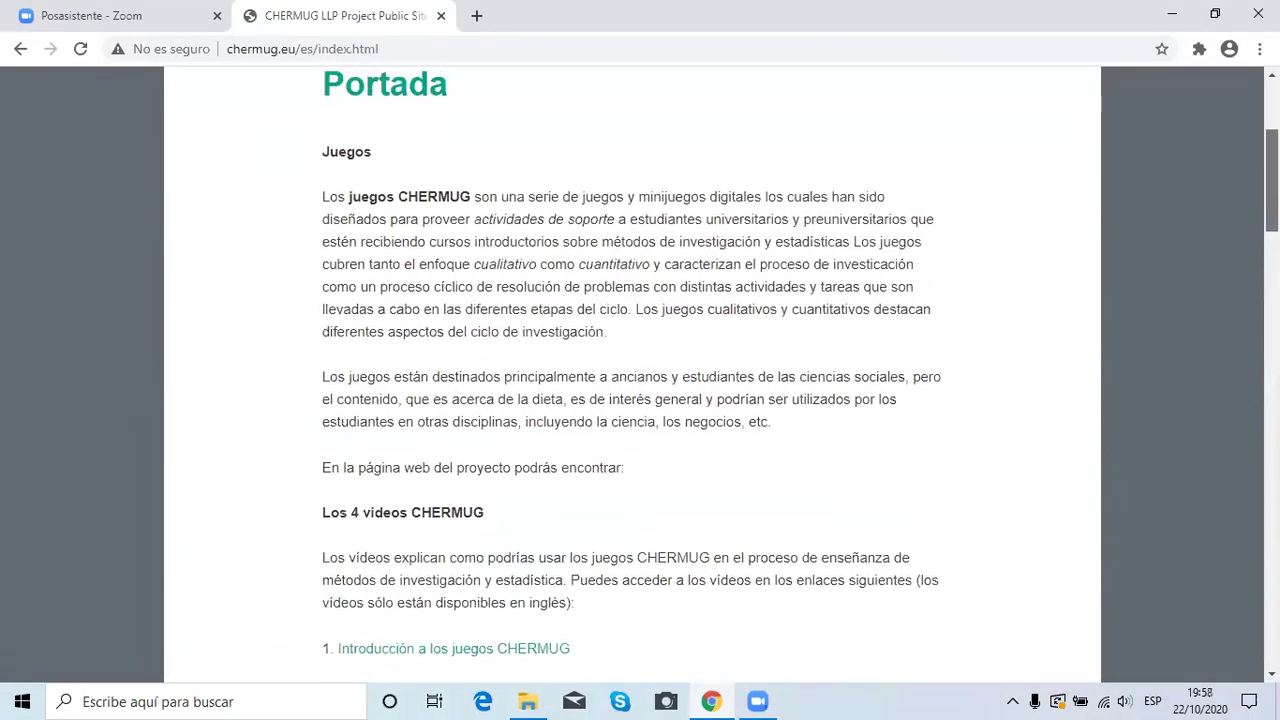
scroll(701, 244, "up", 1)
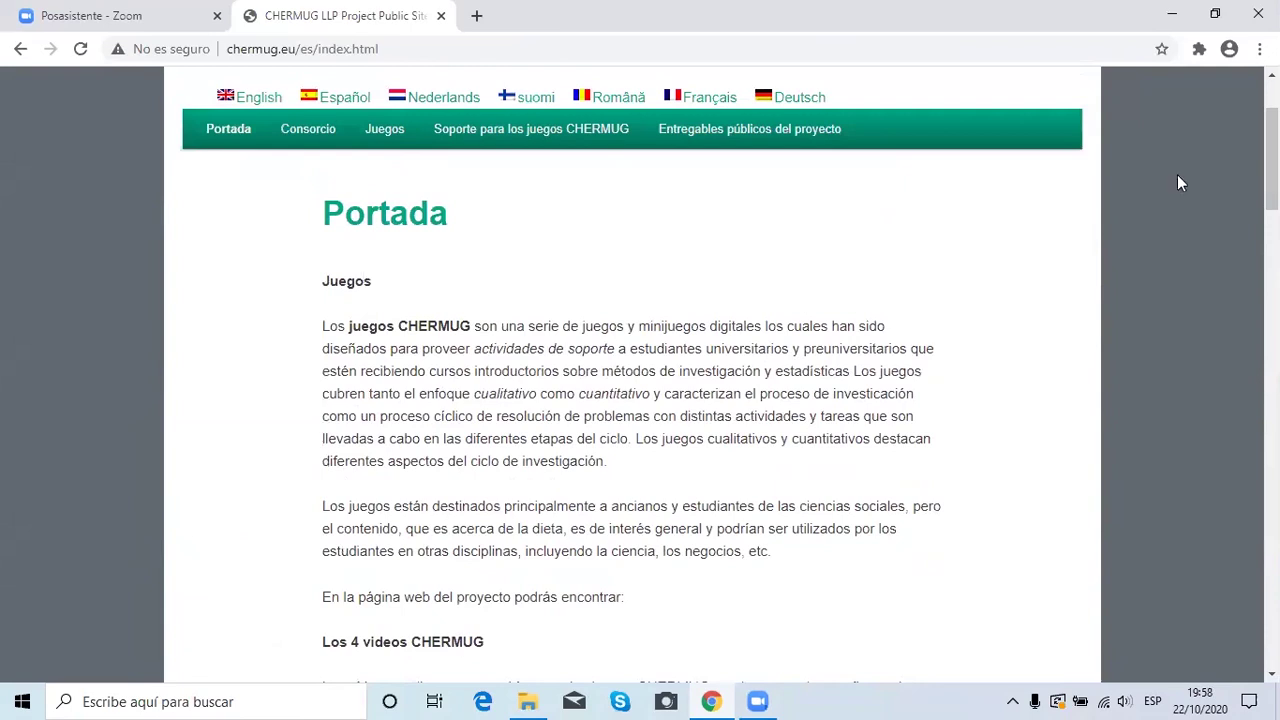
Step: Go to Juegos > Los juegos cuantitativos and scroll to the SCORM download link
left_click(395, 145)
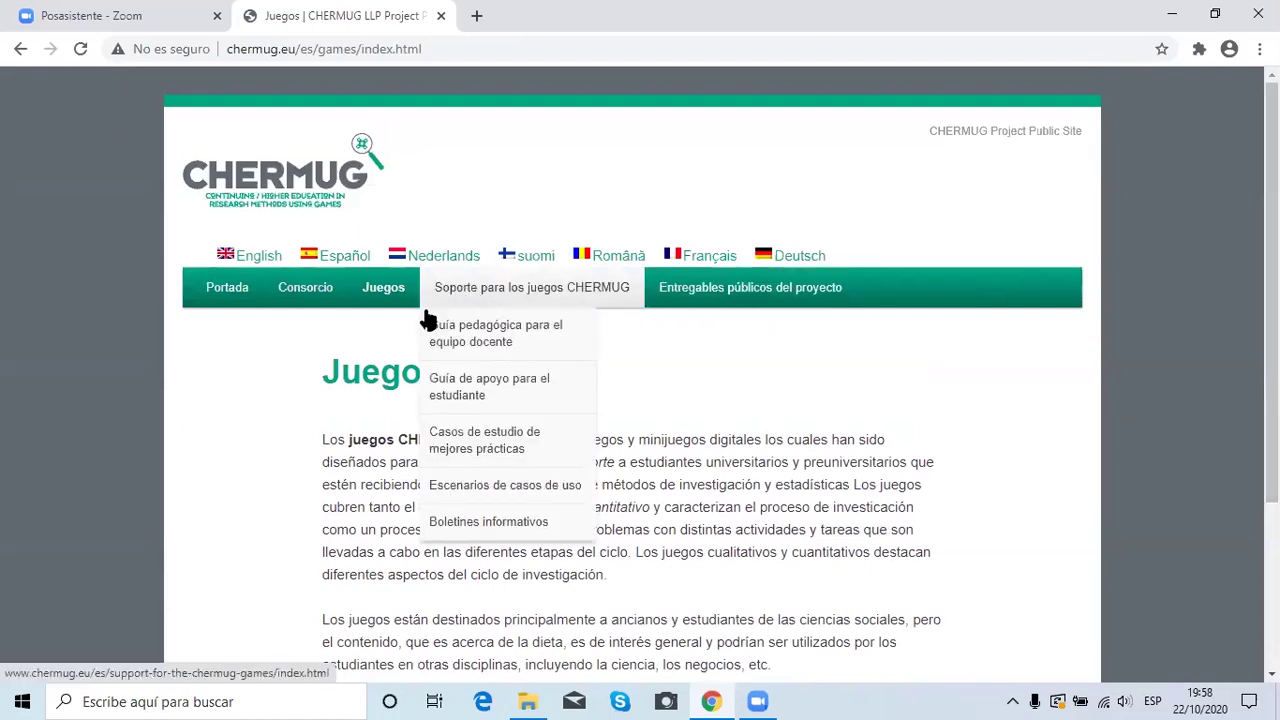
mouse_move(413, 287)
left_click(402, 361)
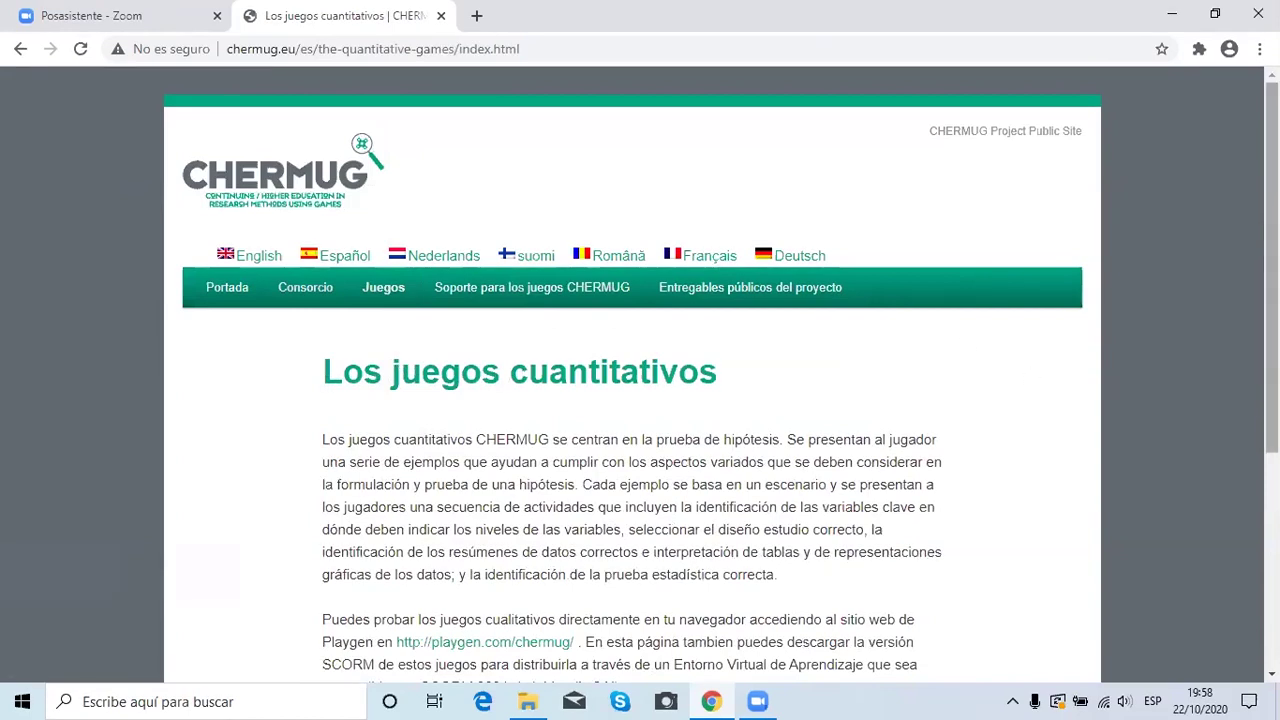
scroll(640, 375, "down", 3)
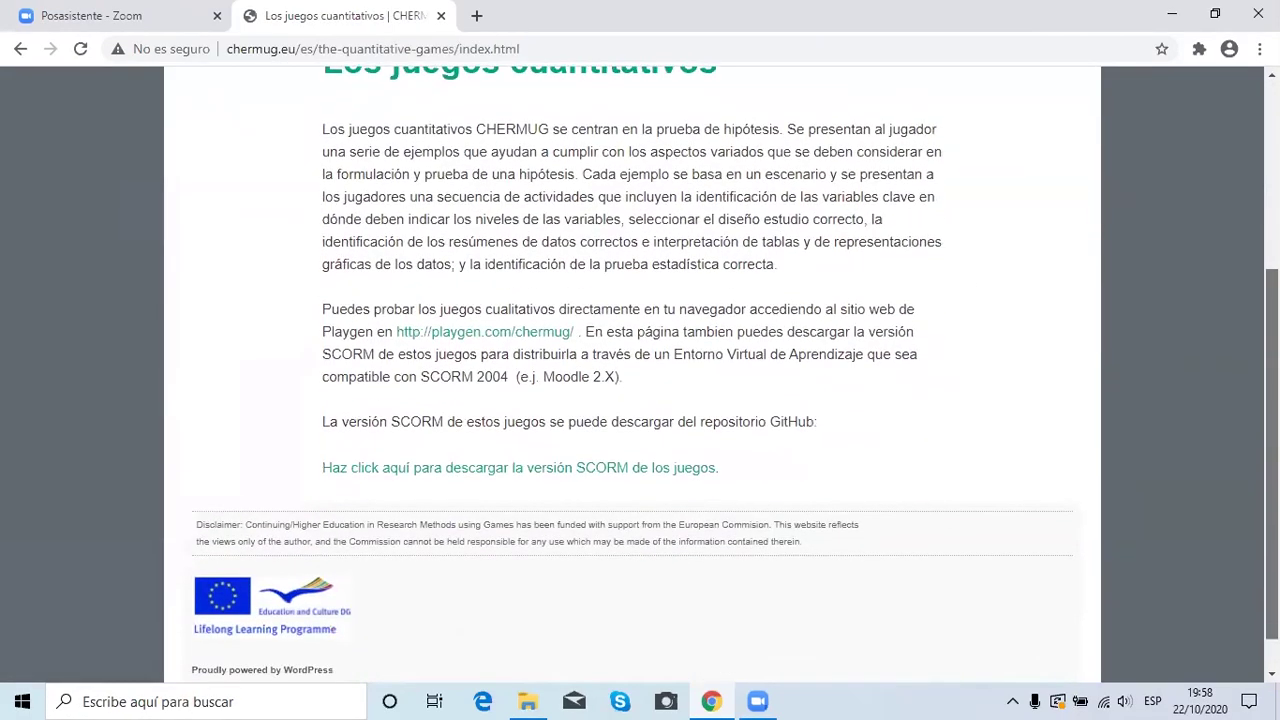
scroll(640, 375, "down", 1)
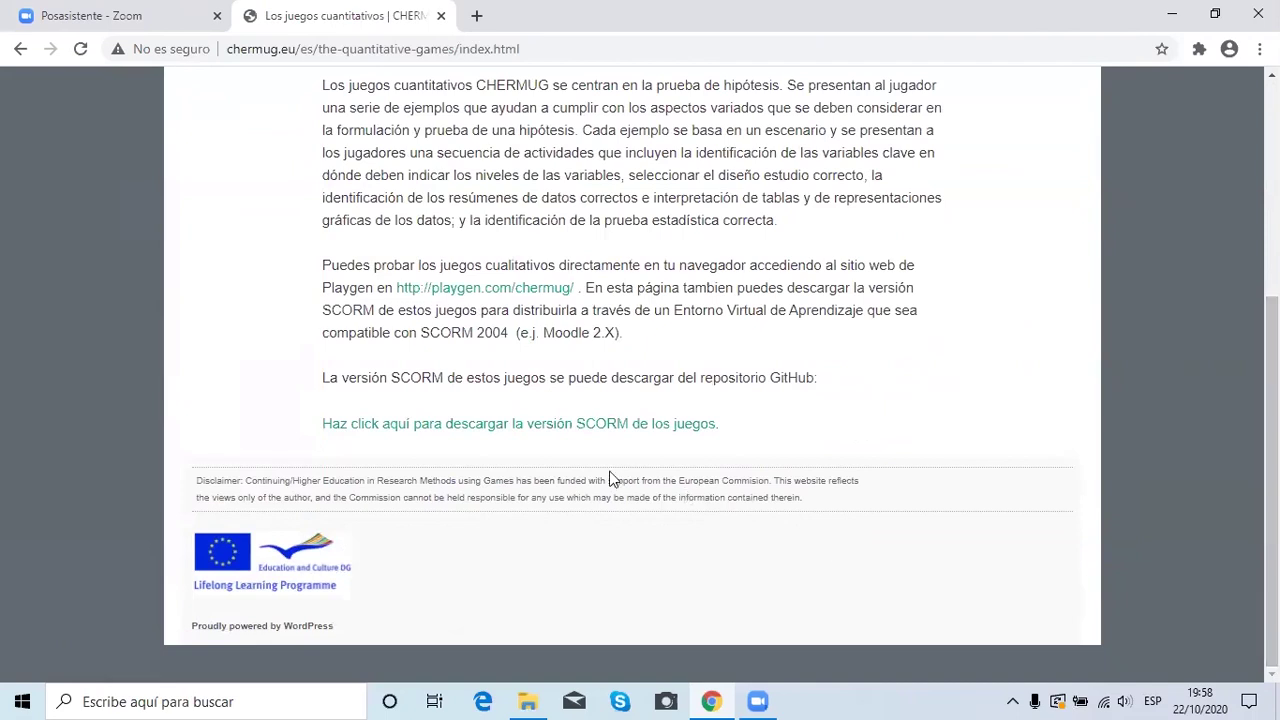
Step: Follow the SCORM link to GitHub and download the Spanish 'Género y consumo de proteínas' zip (5.53 MB)
left_click(433, 425)
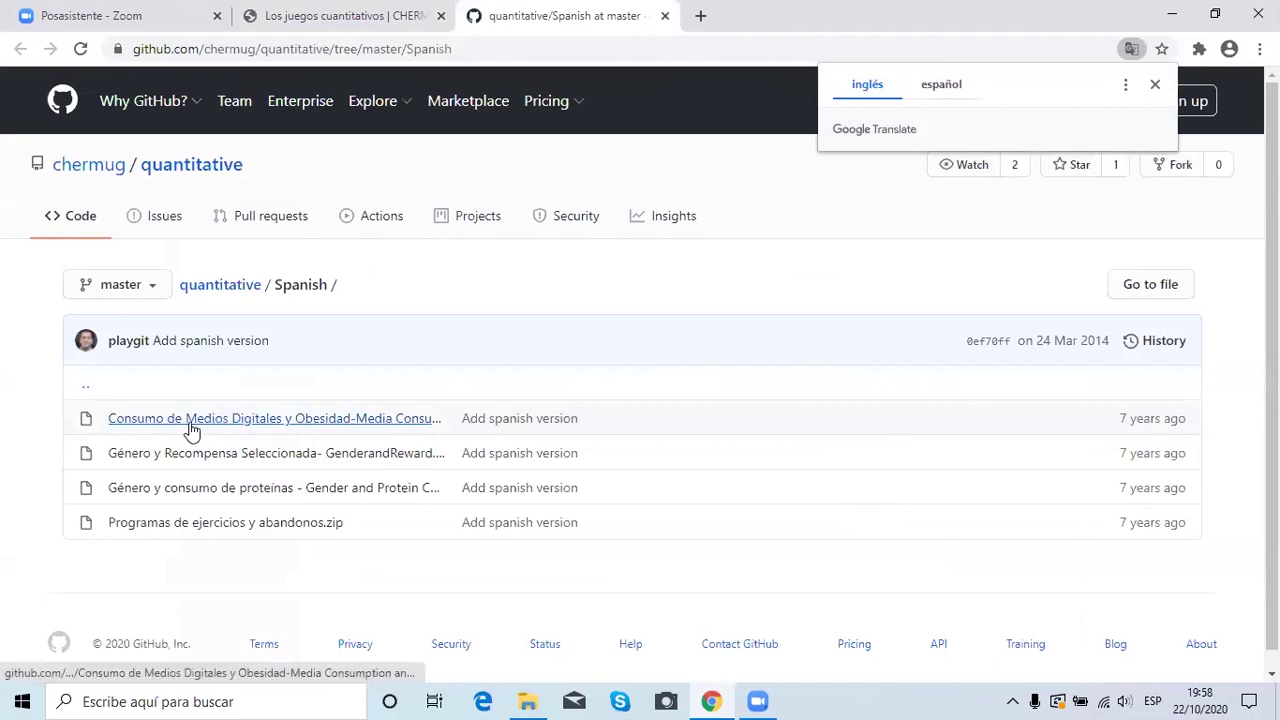
left_click(175, 505)
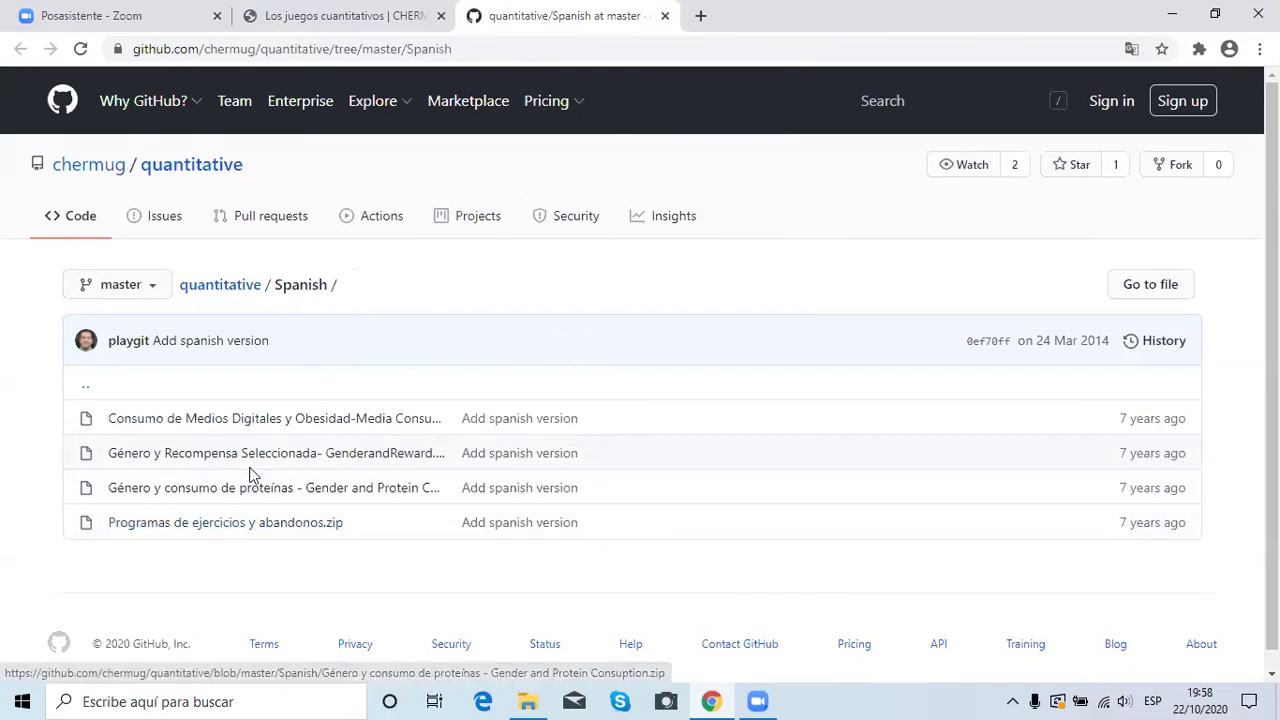
left_click(251, 488)
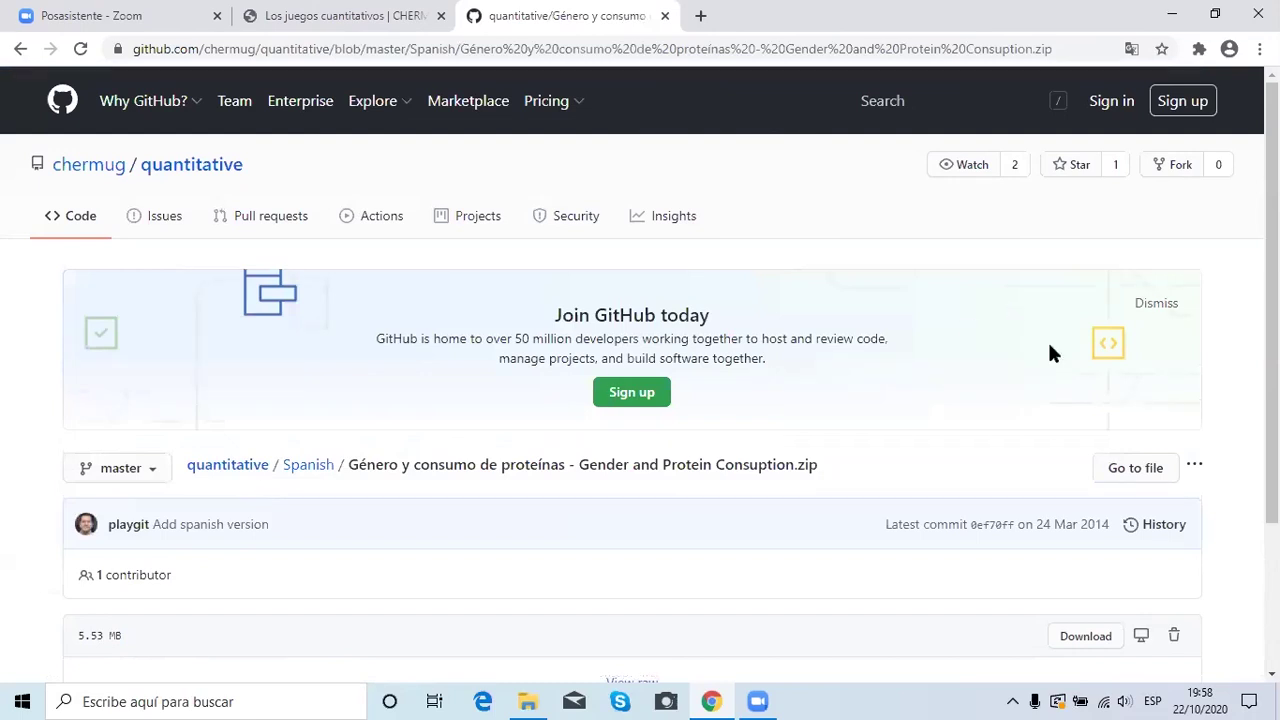
scroll(640, 380, "down", 3)
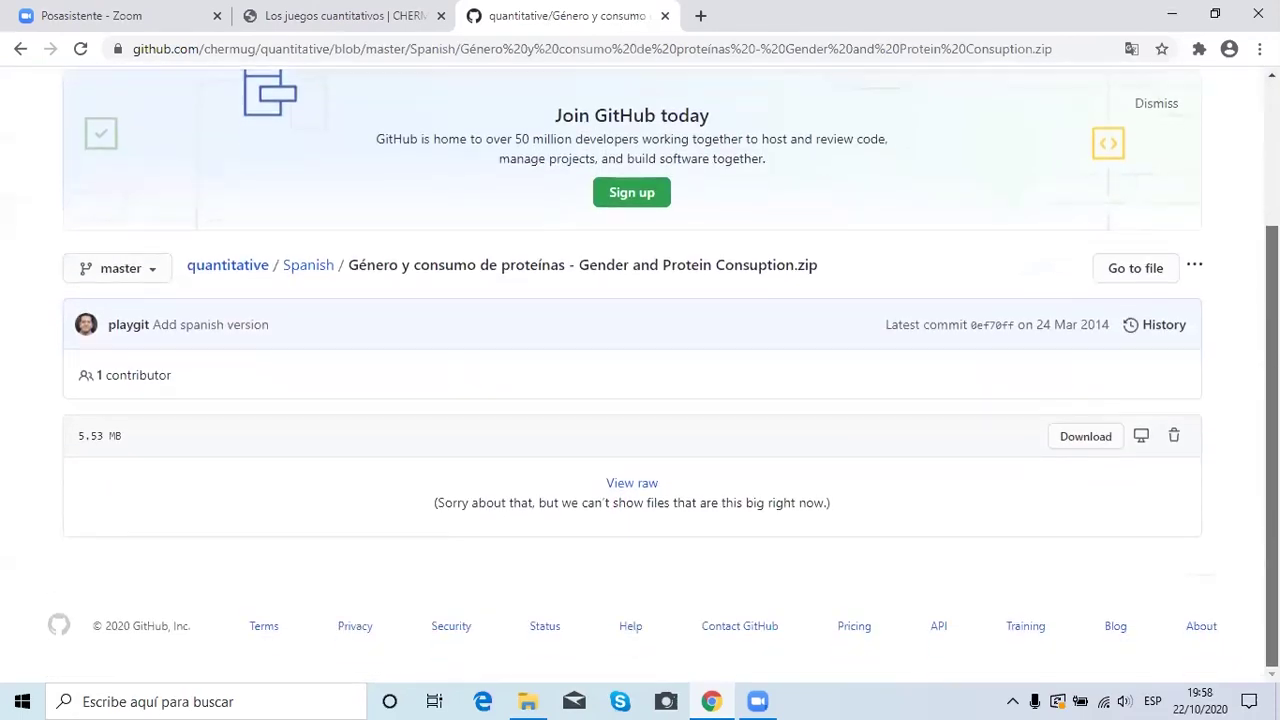
scroll(640, 380, "up", 3)
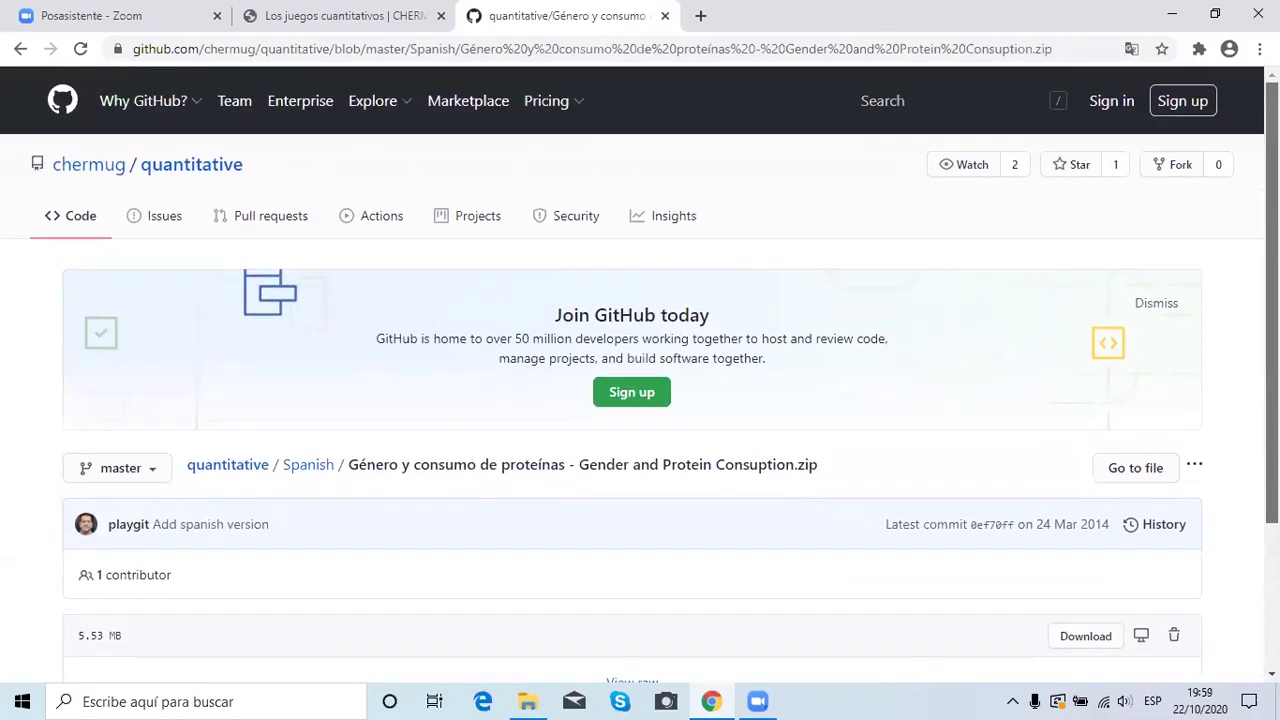
scroll(640, 380, "down", 3)
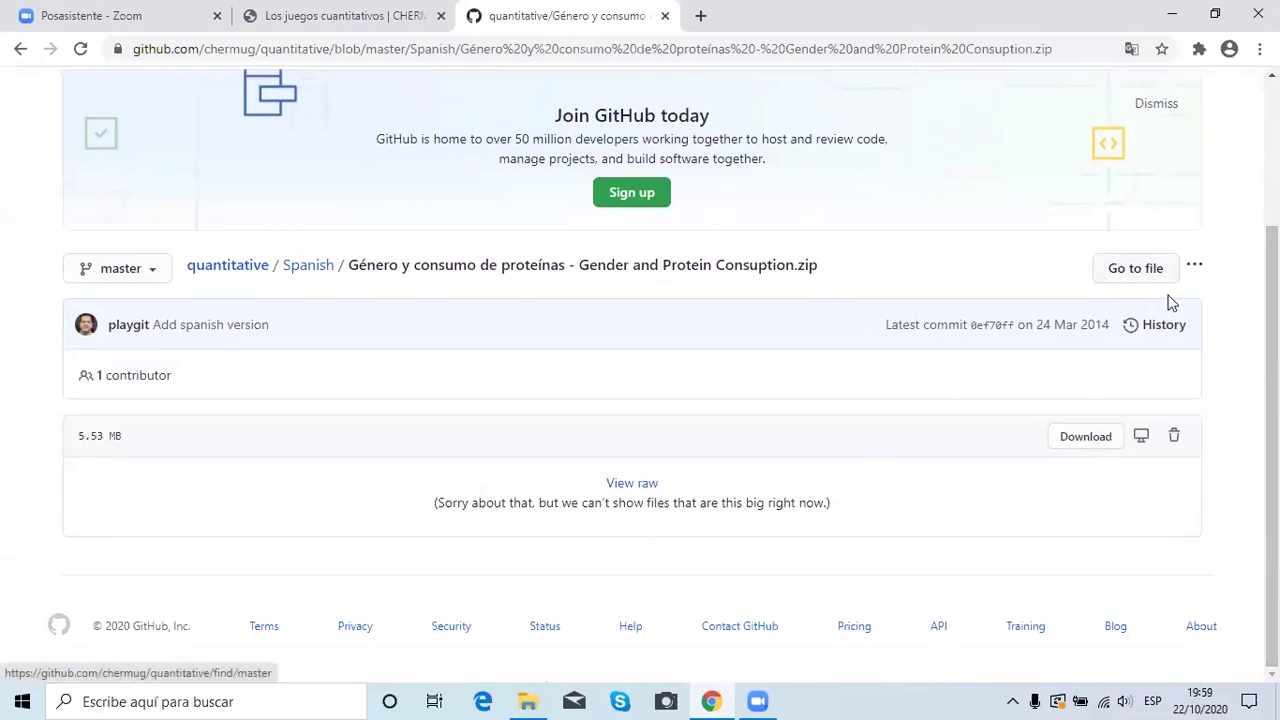
left_click(1105, 438)
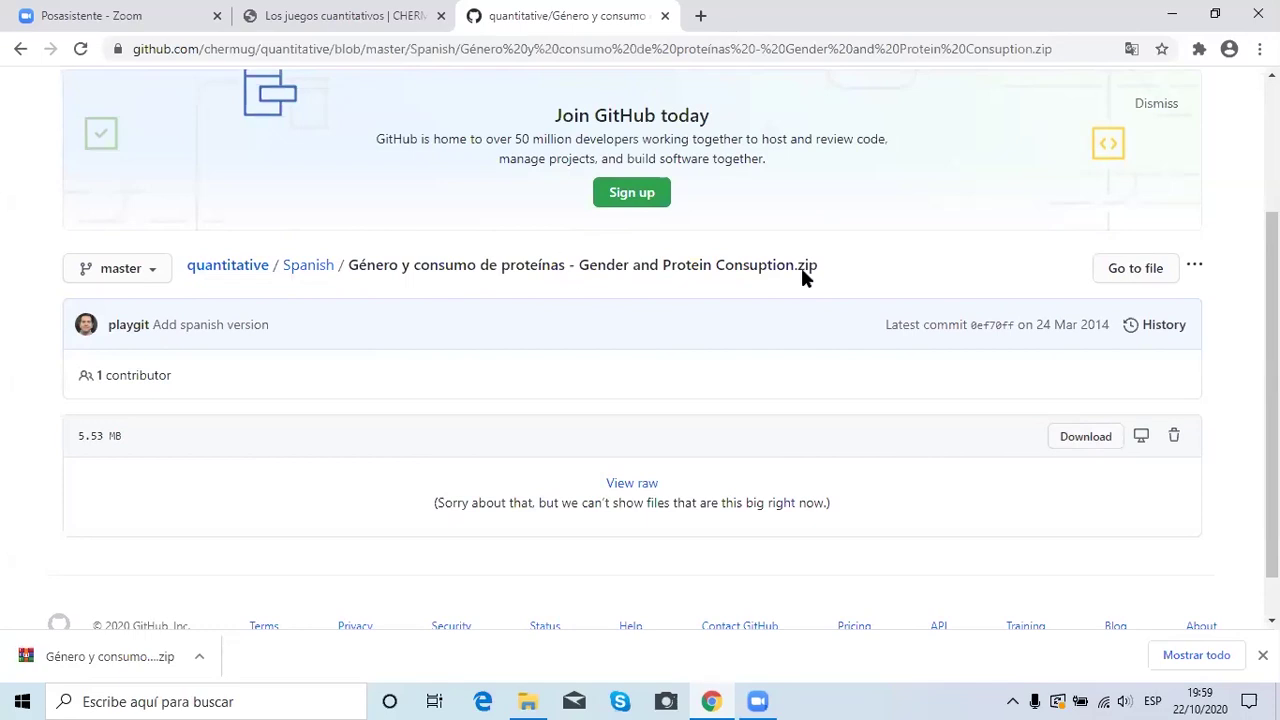
Step: View the downloaded zip's contents in WinRAR, close it, and bring up File Explorer
left_click(197, 656)
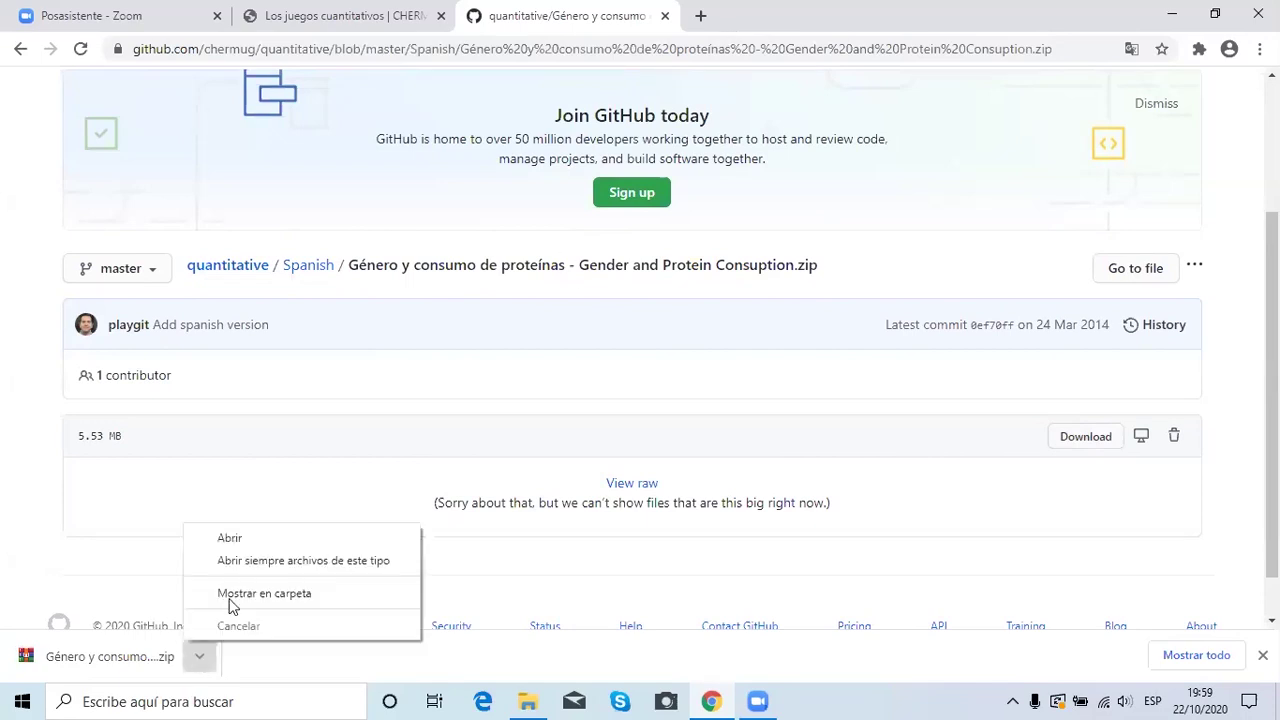
left_click(230, 538)
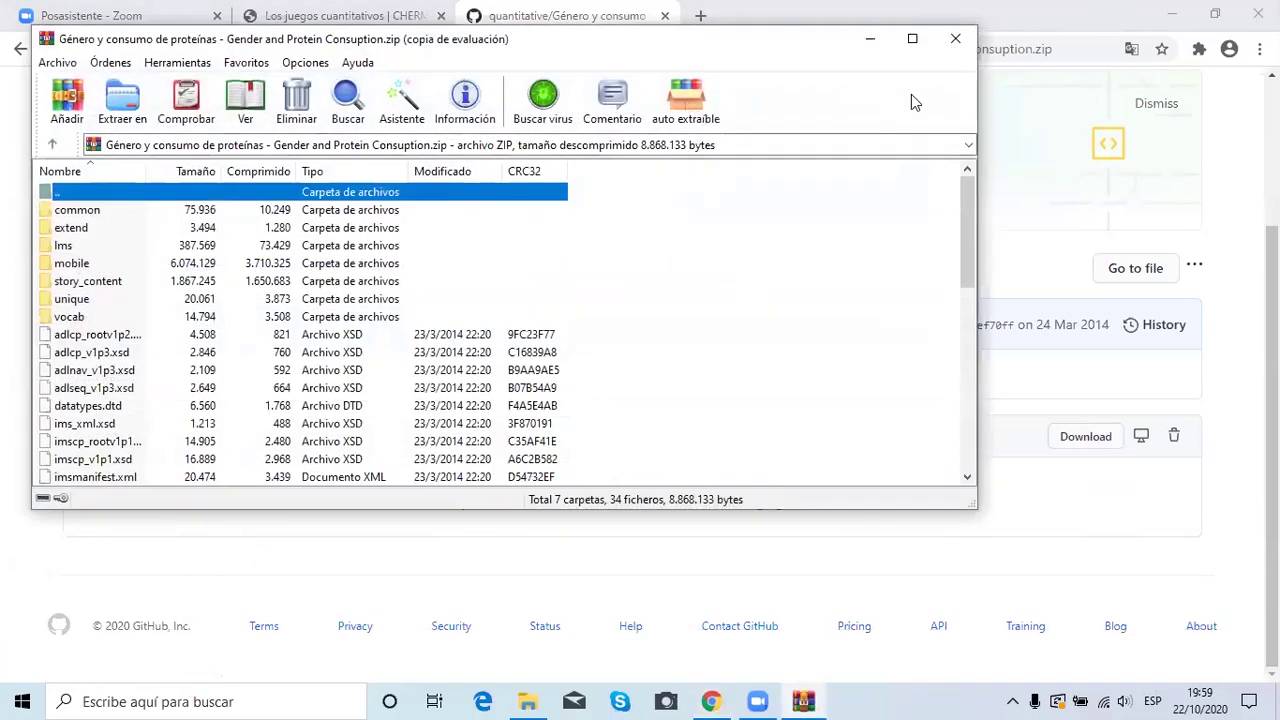
left_click(955, 39)
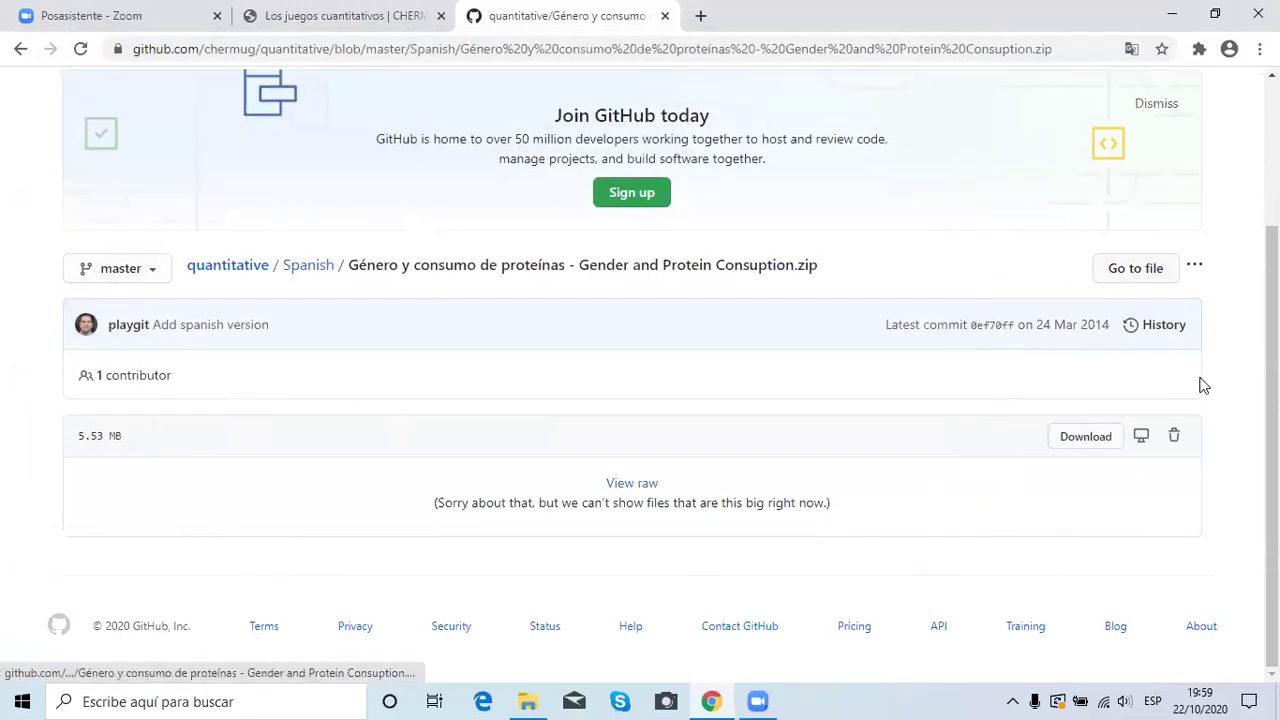
left_click(529, 701)
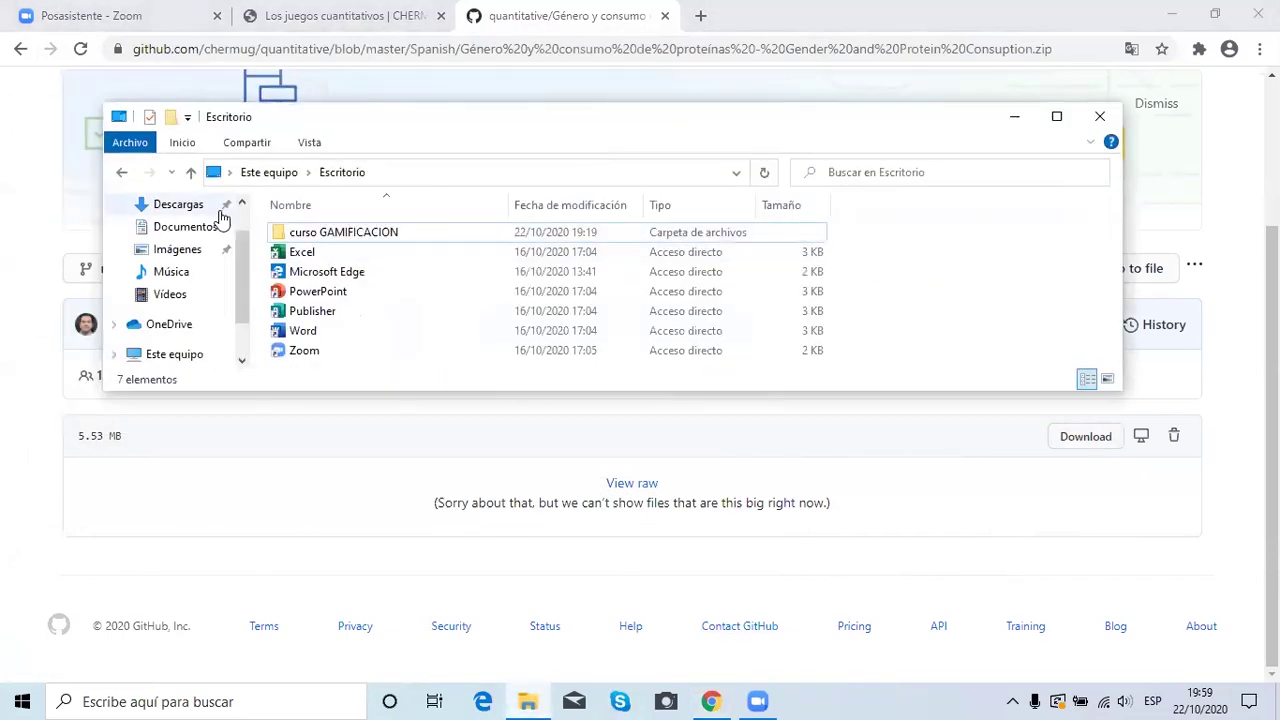
Step: Extract the game zip from Descargas to Escritorio using Extraer ficheros..
left_click(197, 210)
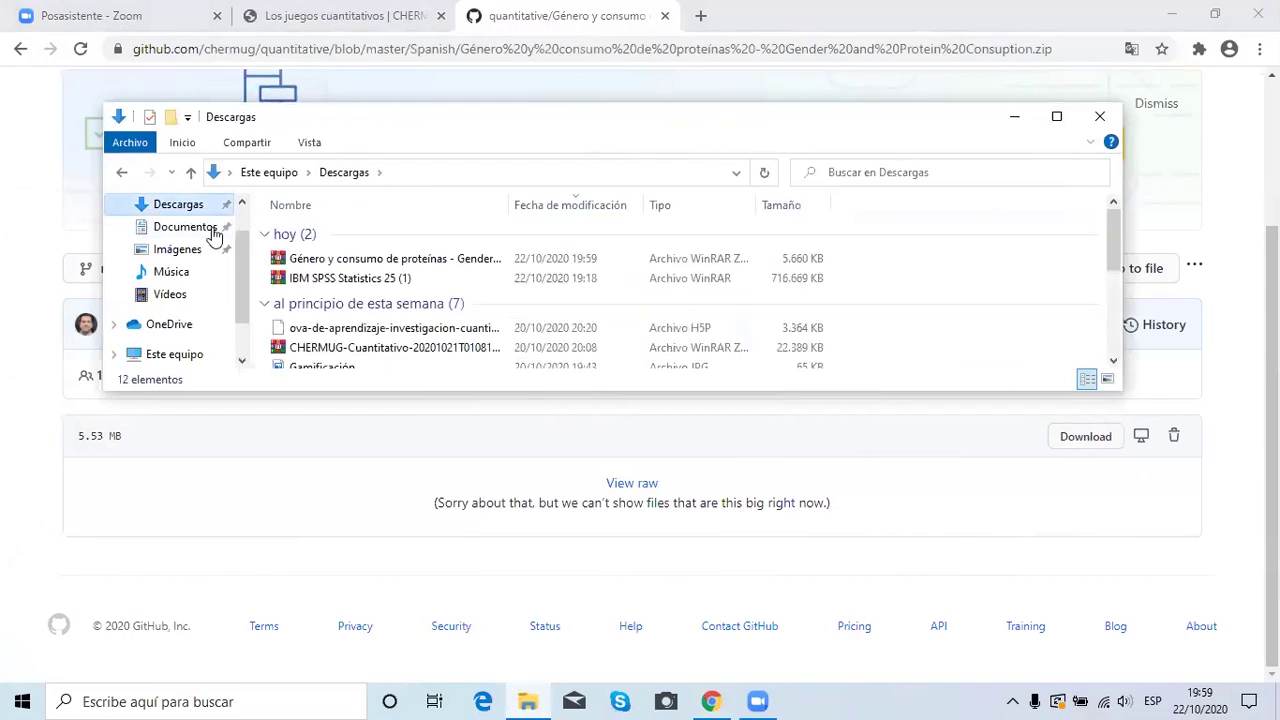
right_click(338, 264)
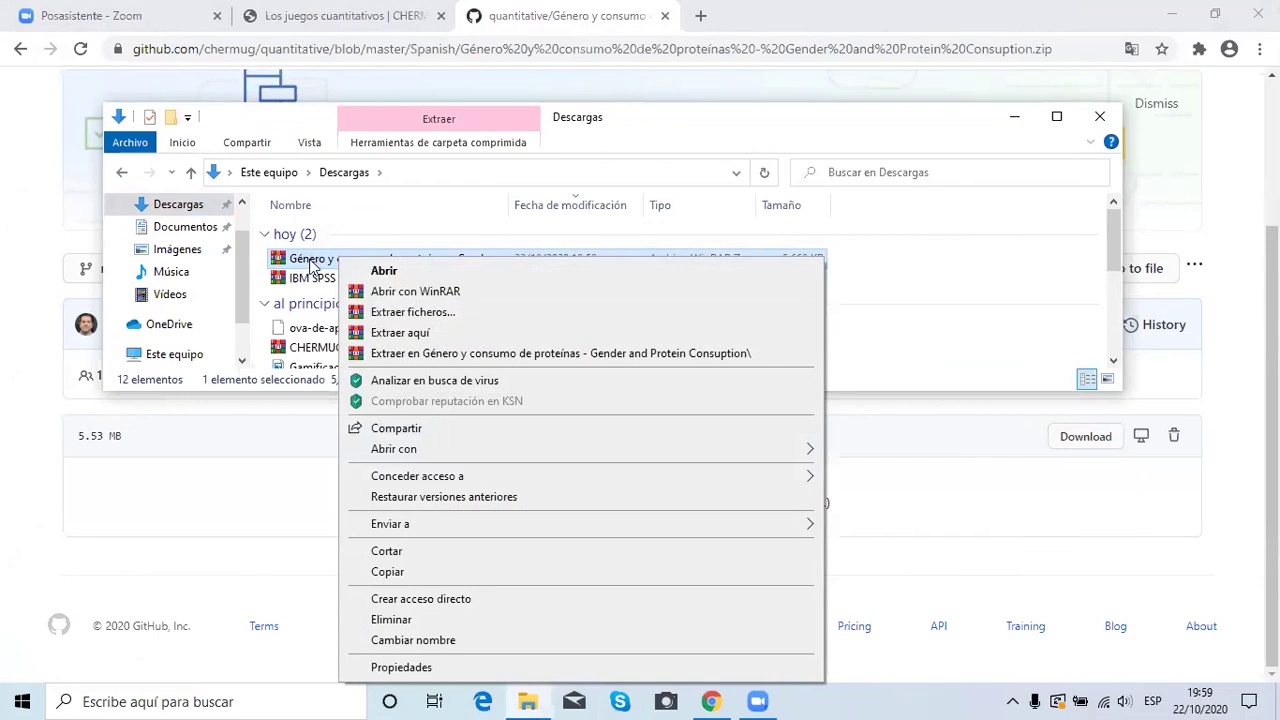
left_click(390, 311)
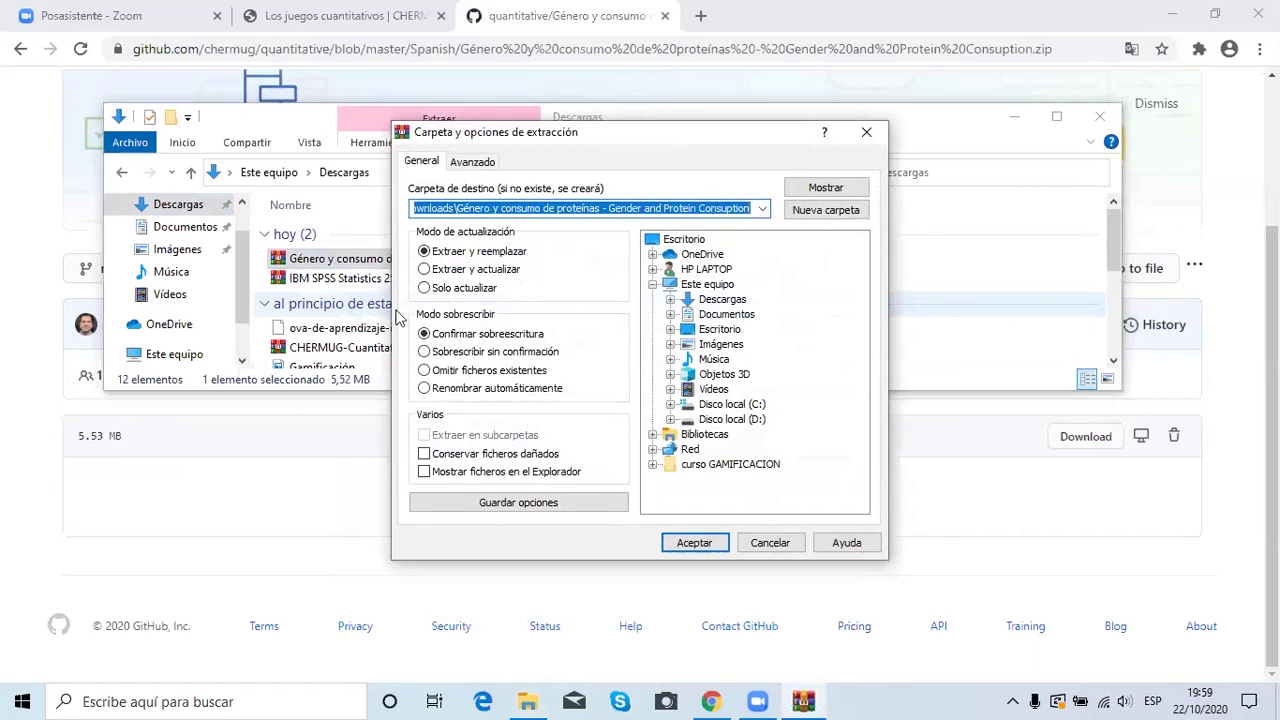
left_click(714, 332)
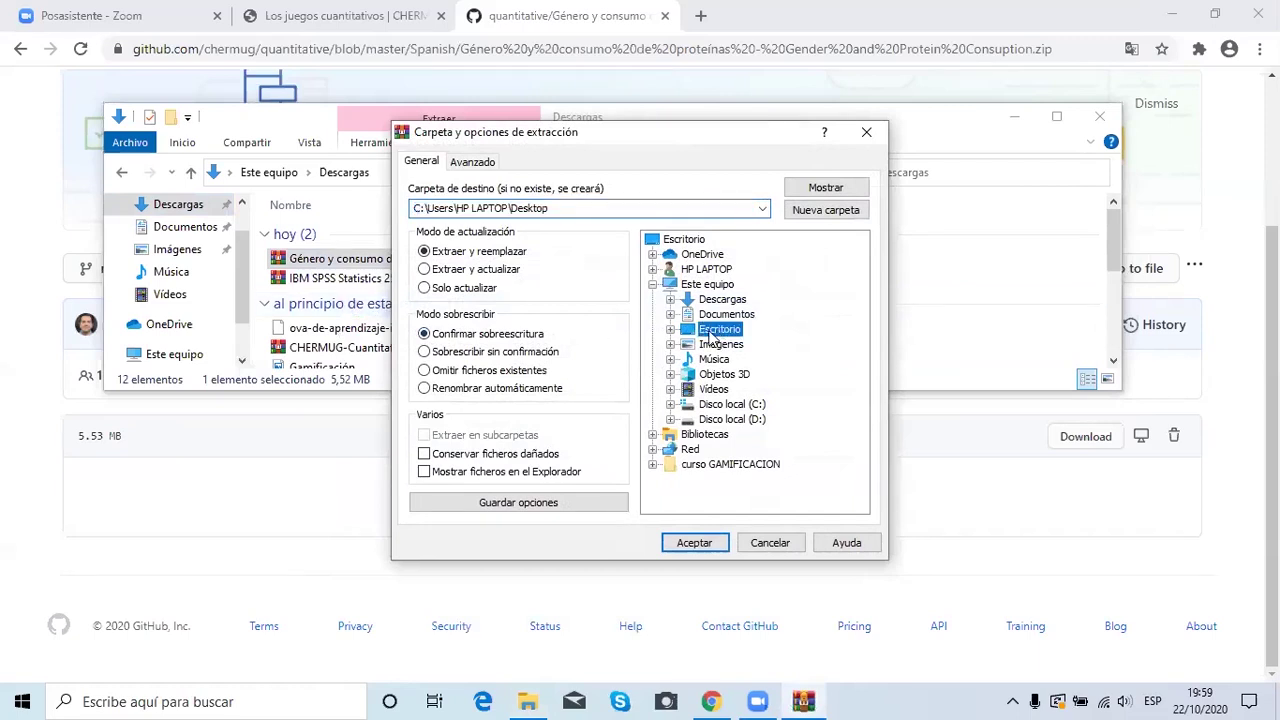
left_click(688, 556)
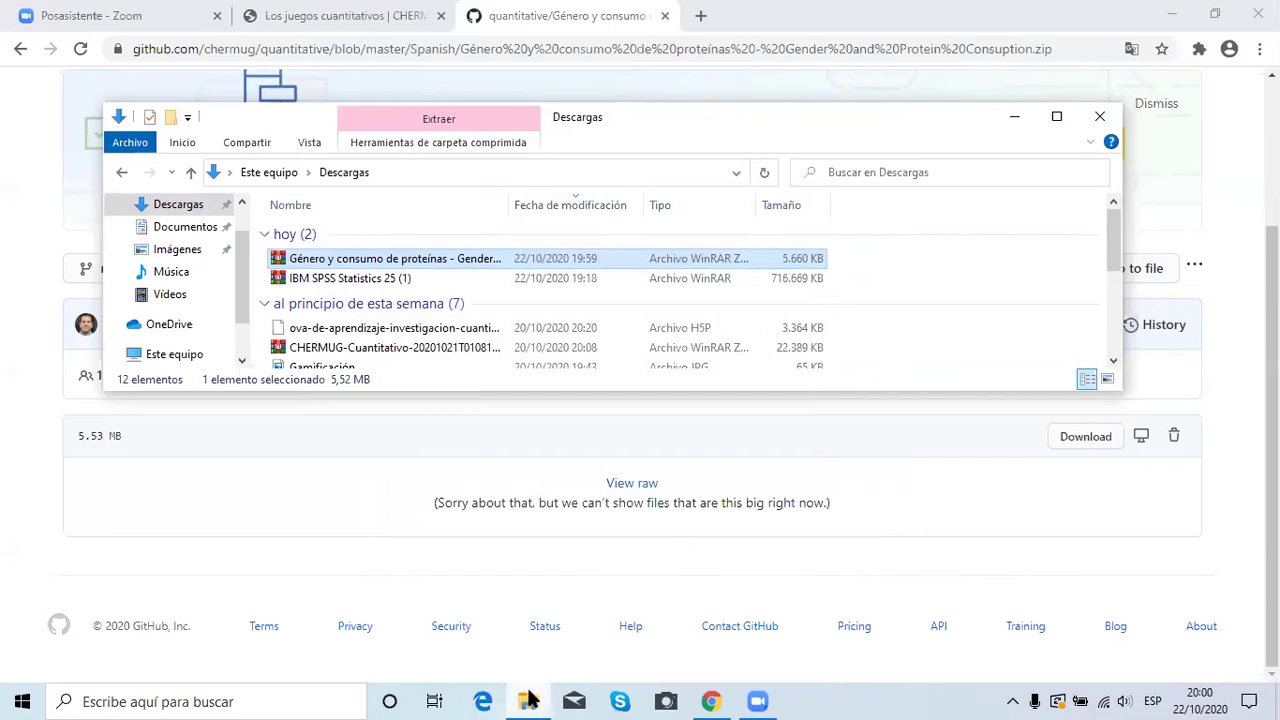
Step: Browse the Desktop's extracted files, sorting them by name in descending order
scroll(180, 250, "up", 1)
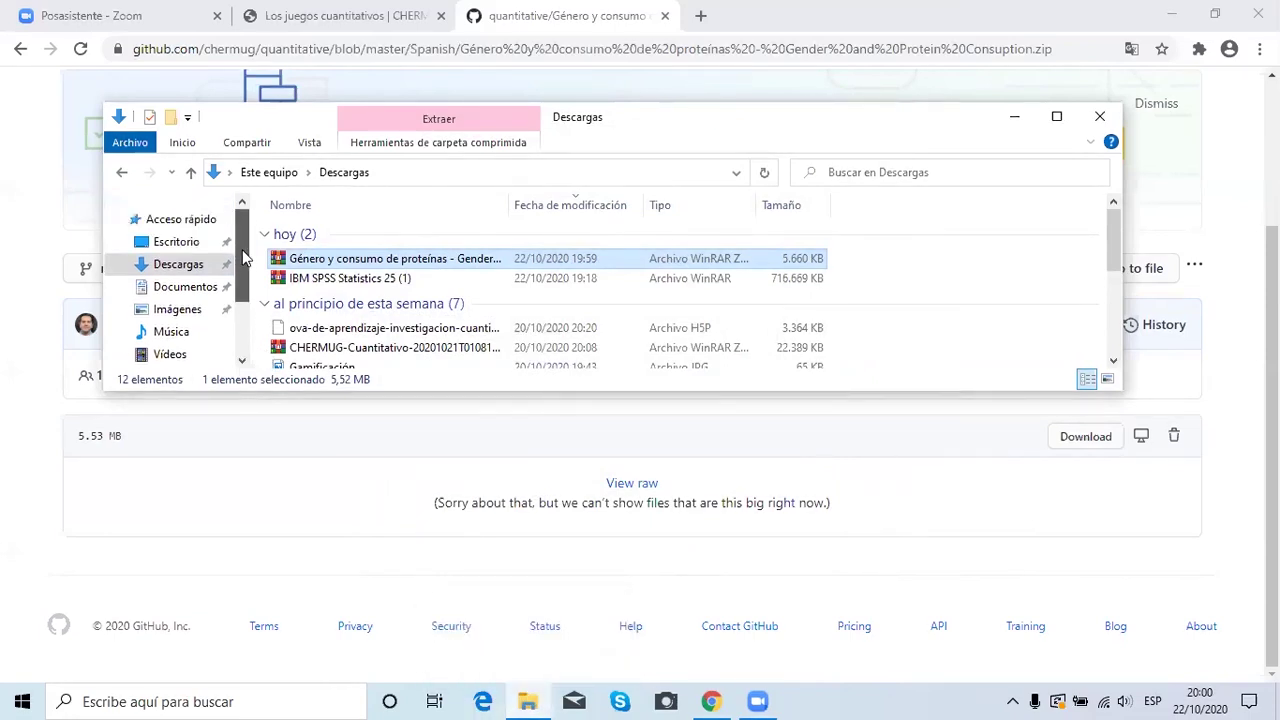
left_click(187, 251)
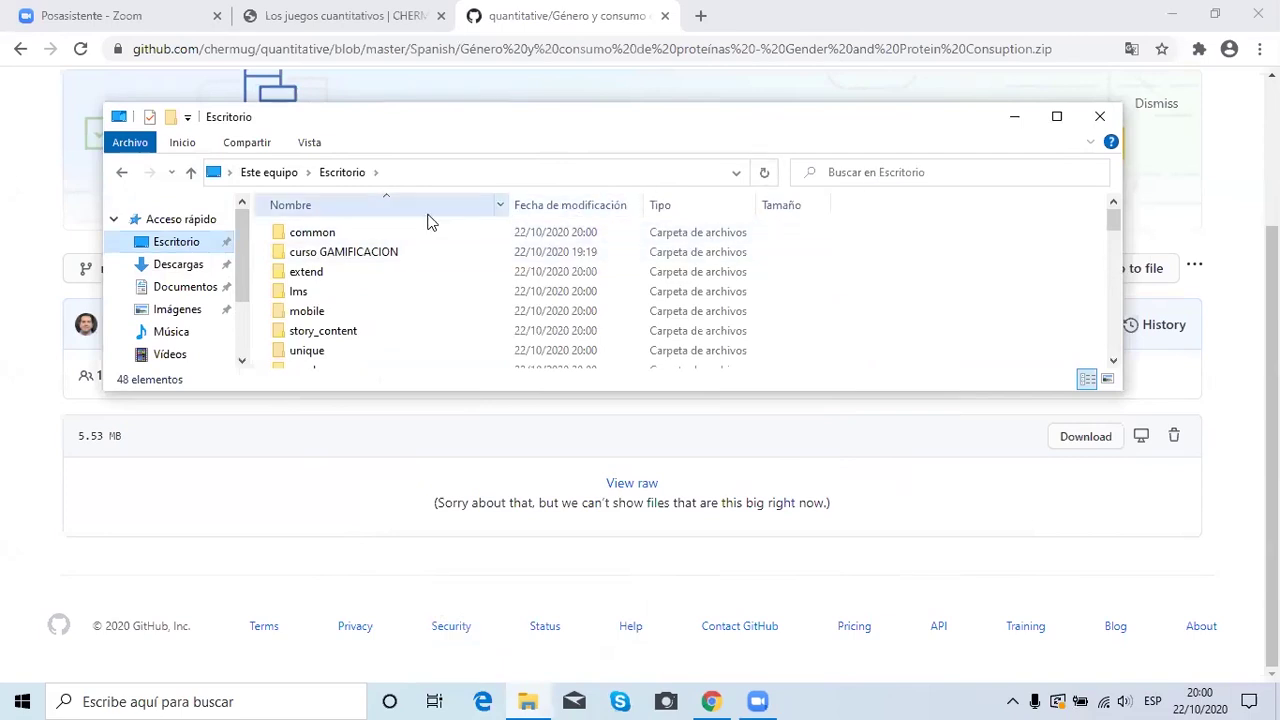
left_click(393, 214)
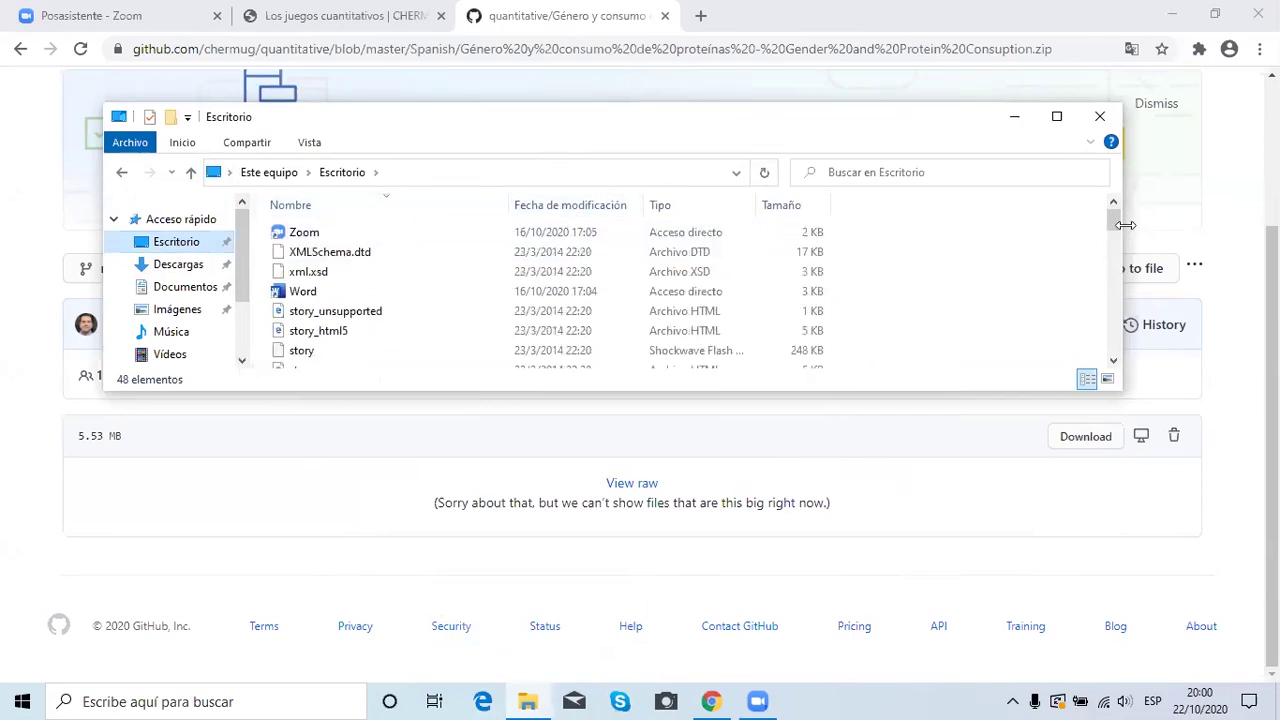
left_click_drag(1120, 229, 1152, 230)
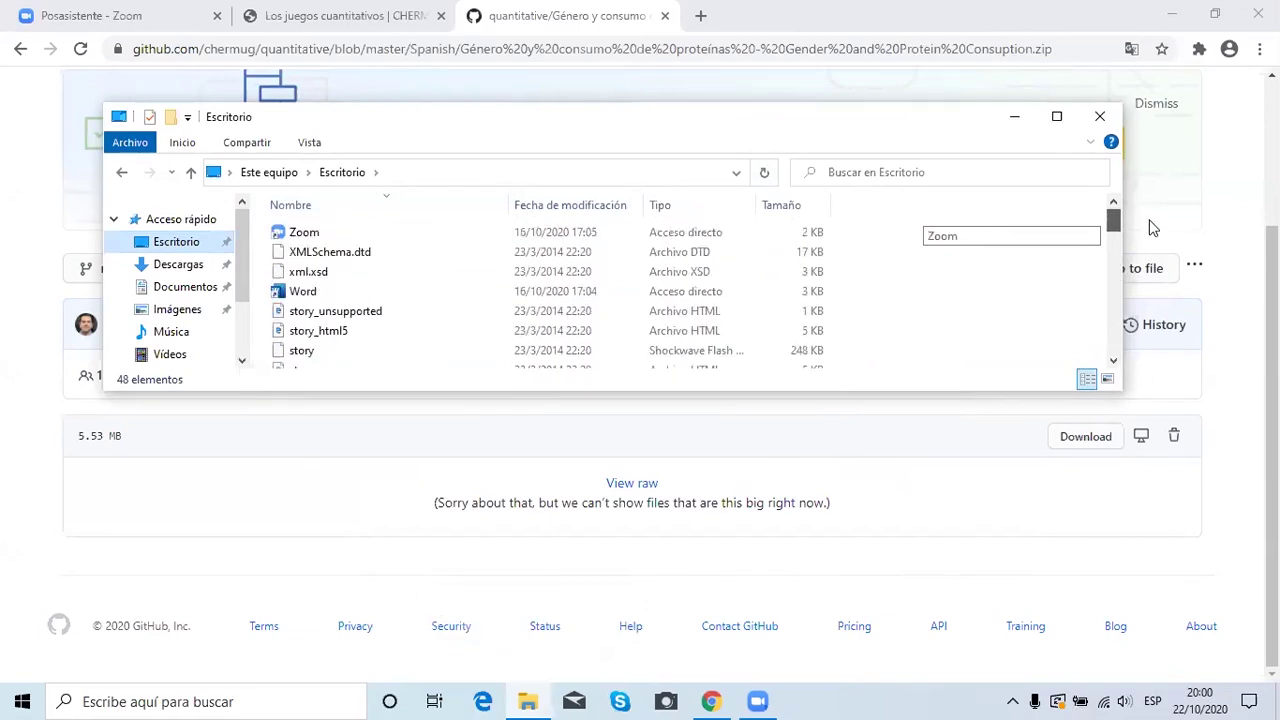
left_click_drag(1152, 228, 1148, 230)
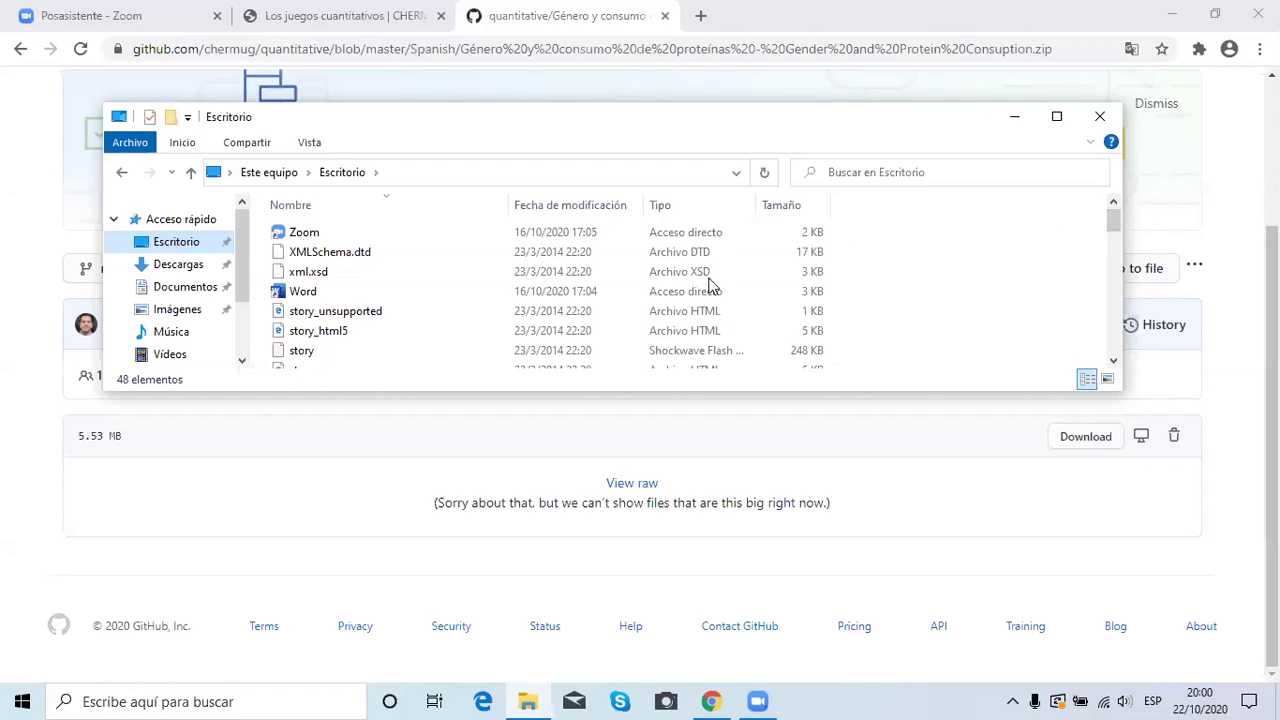
Step: Switch between Downloads and Desktop, and look inside the curso GAMIFICACION folder
left_click(186, 268)
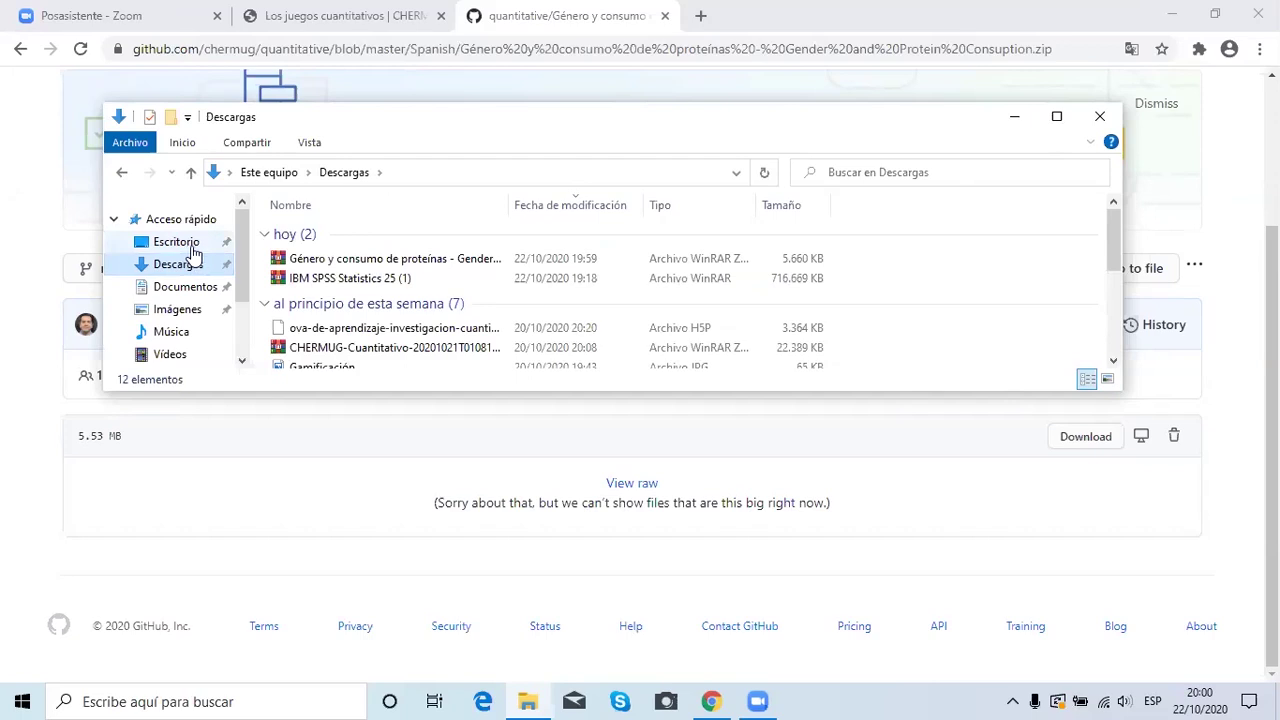
left_click(176, 243)
left_click_drag(1114, 218, 1150, 358)
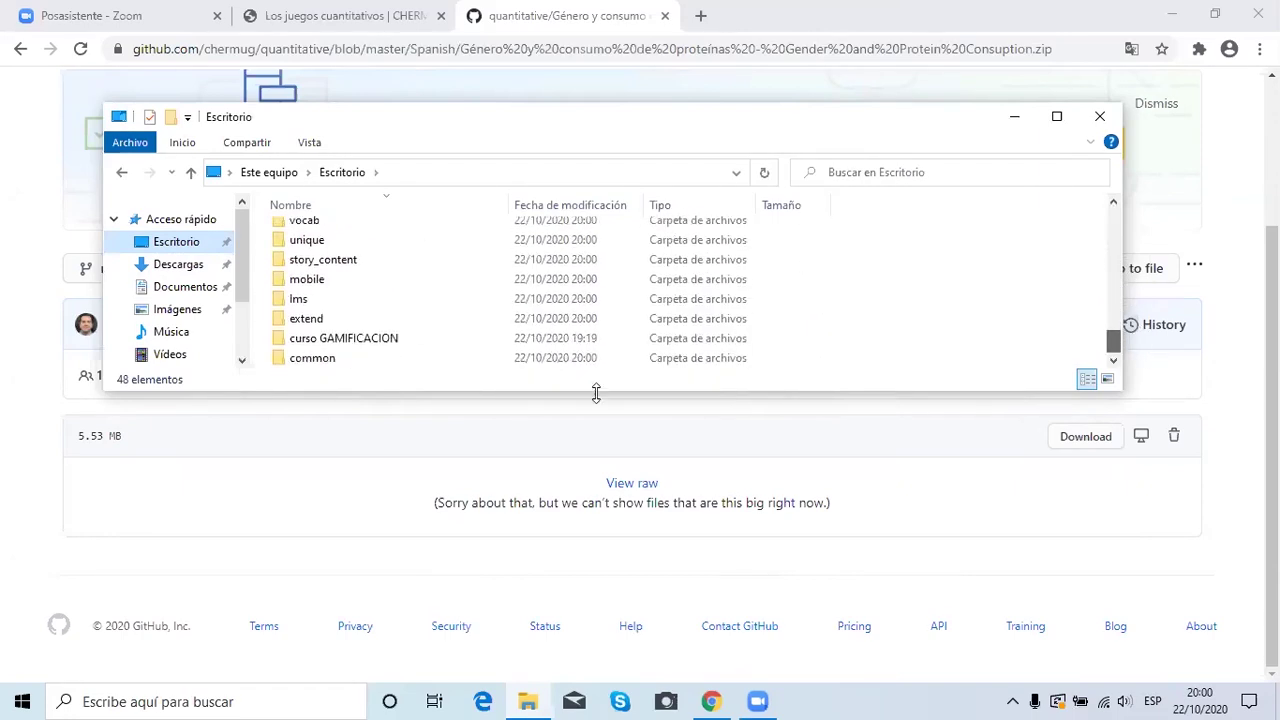
left_click(390, 340)
double_click(390, 340)
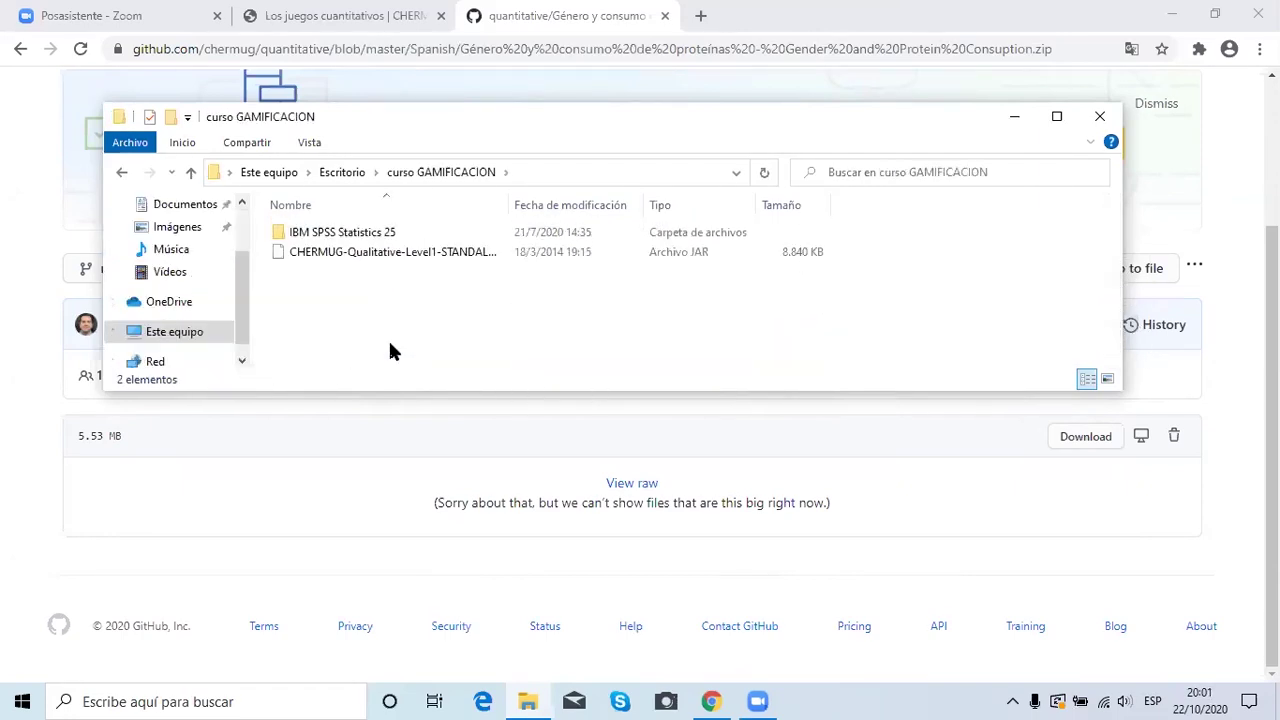
left_click(121, 173)
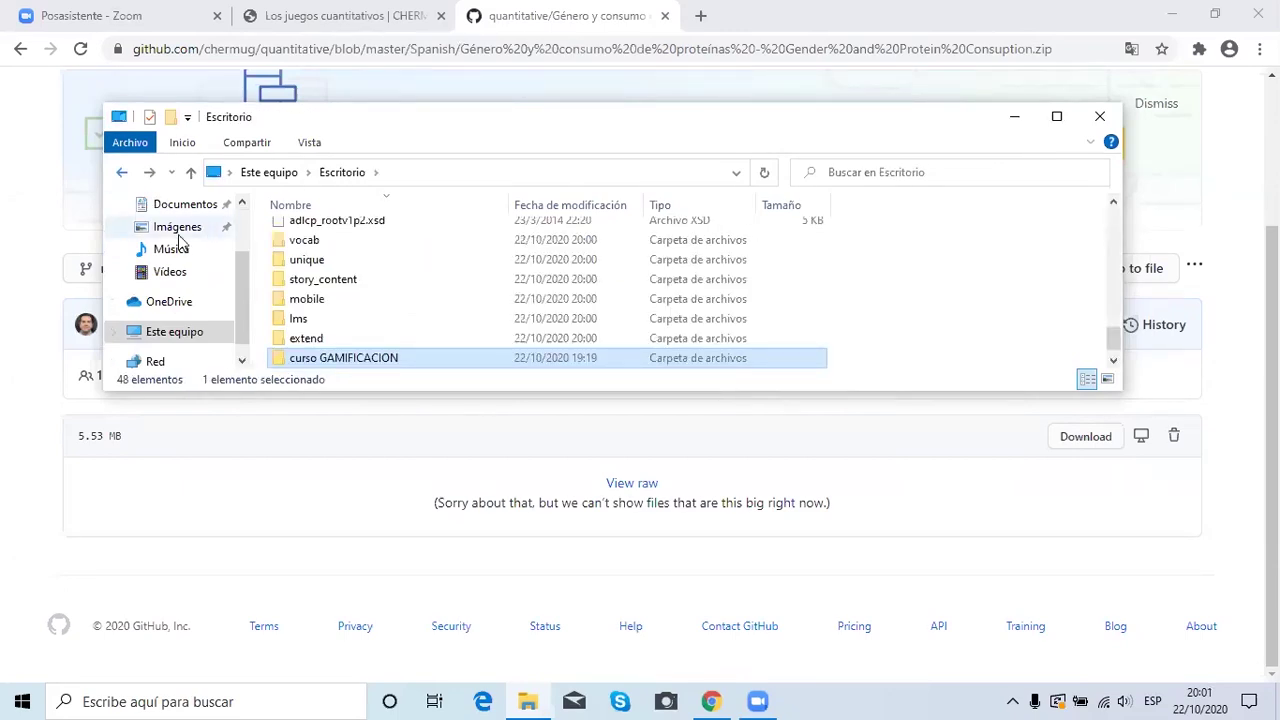
Step: Sort the Desktop files by Fecha de modificación, reverse the order, then return to Descargas
scroll(233, 240, "up", 1)
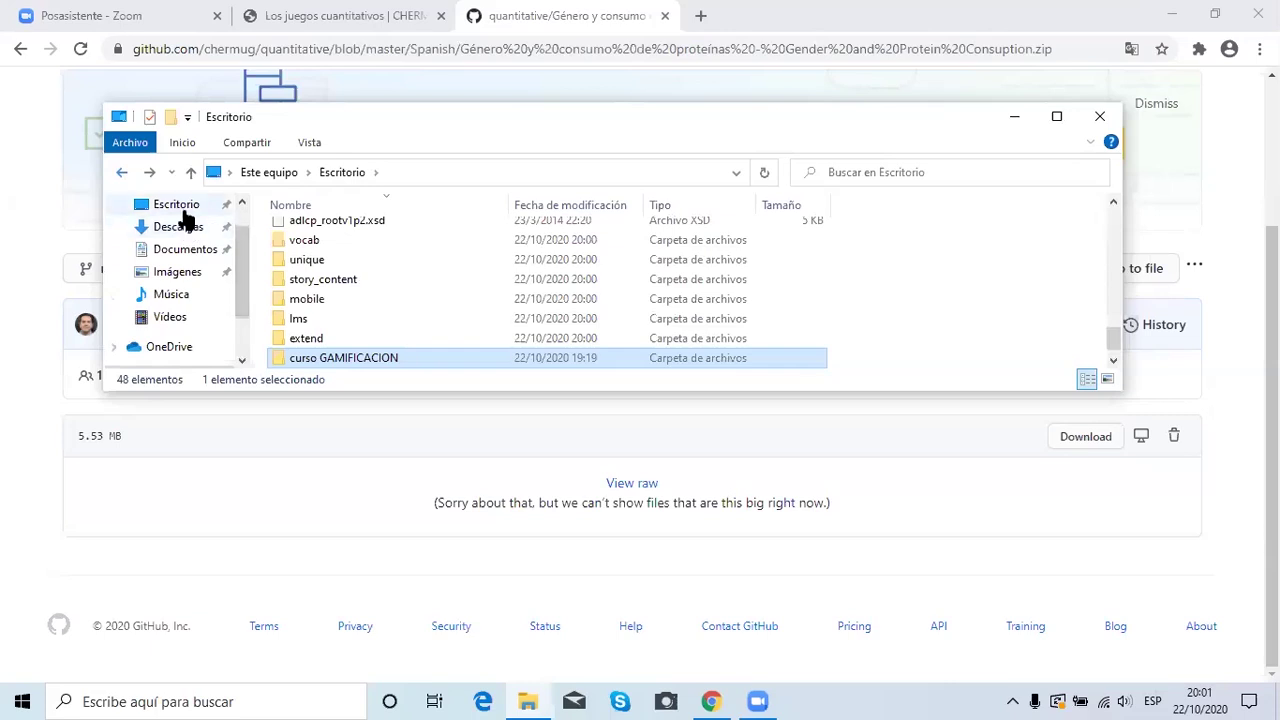
left_click(183, 212)
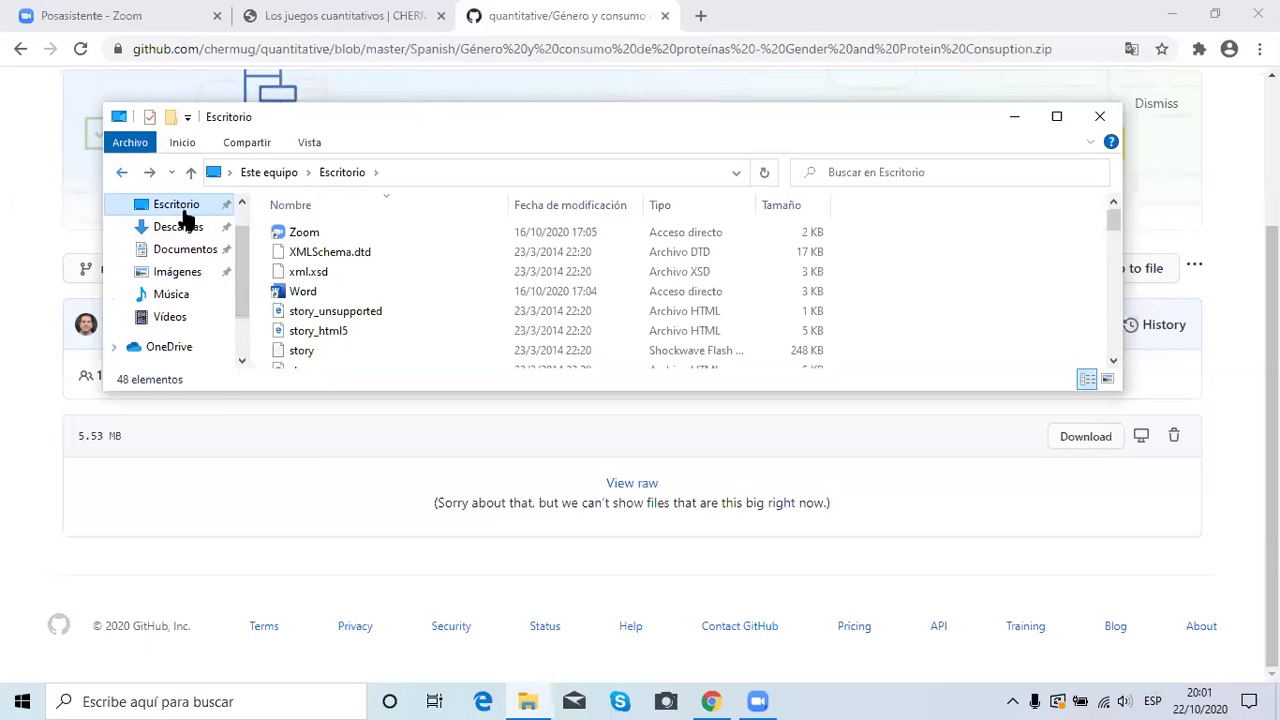
left_click(562, 207)
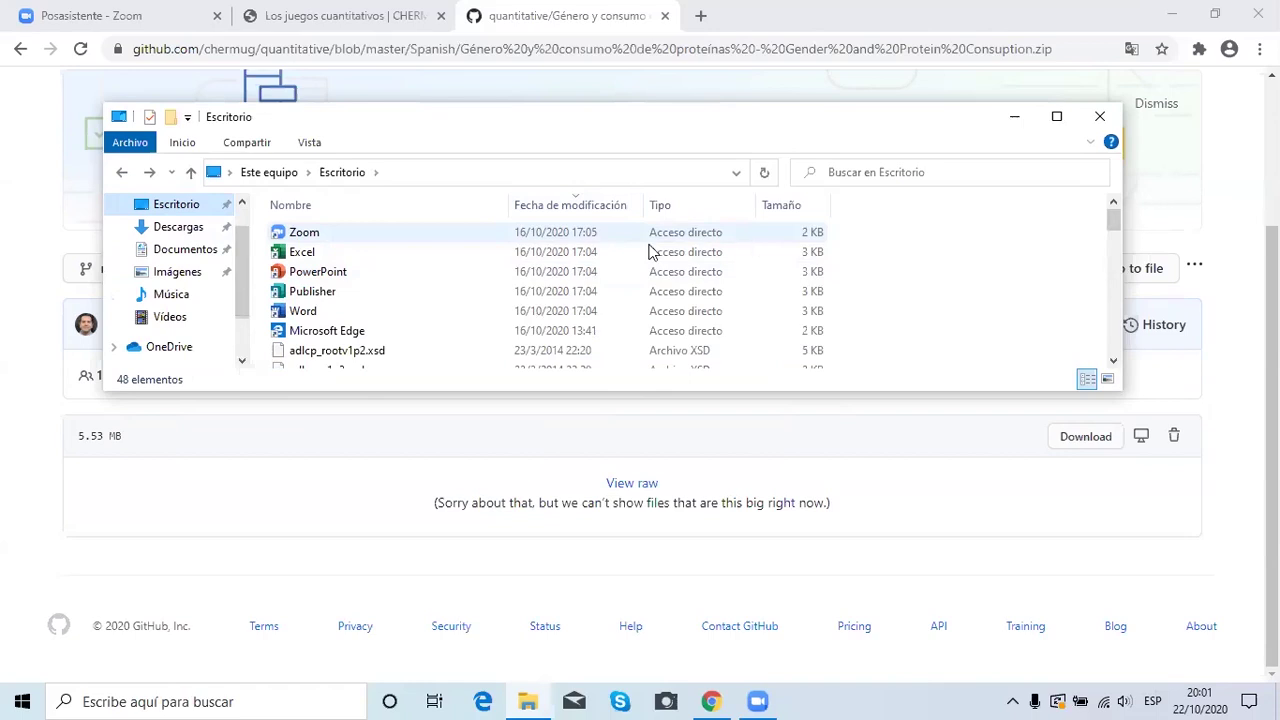
left_click(586, 208)
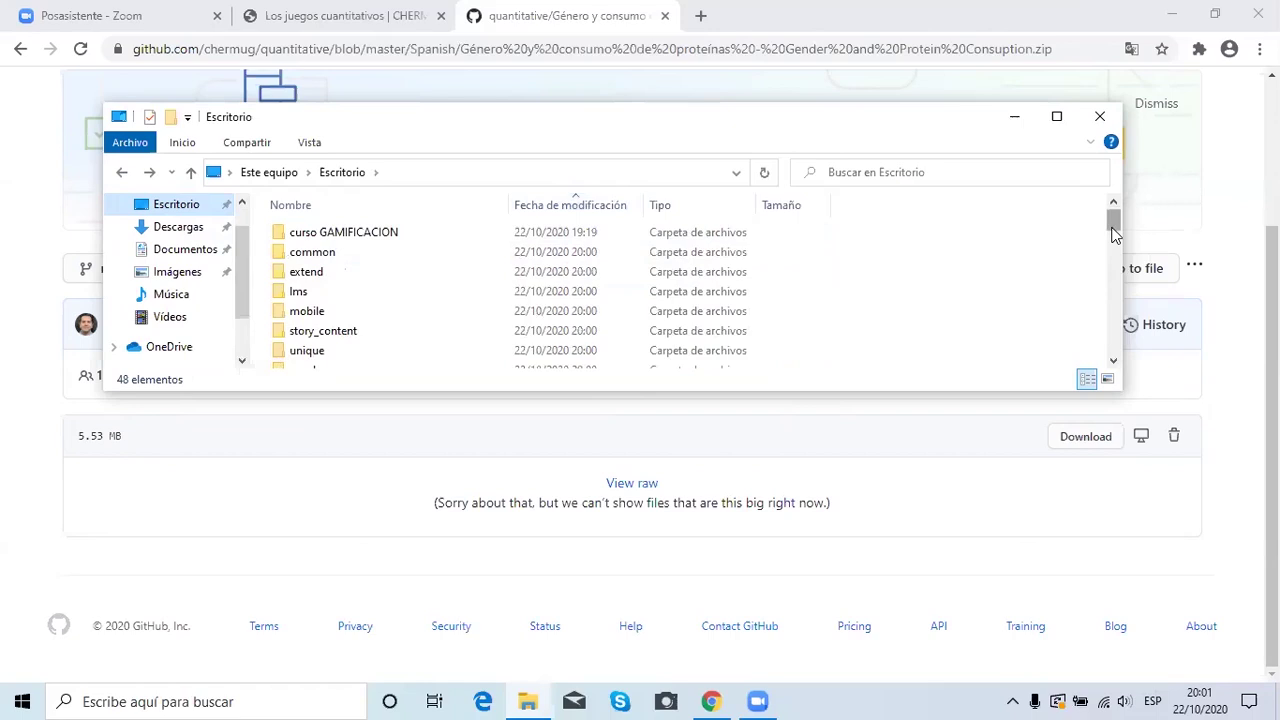
mouse_move(1114, 233)
left_mouse_down()
mouse_move(1148, 350)
mouse_move(1110, 245)
left_mouse_up()
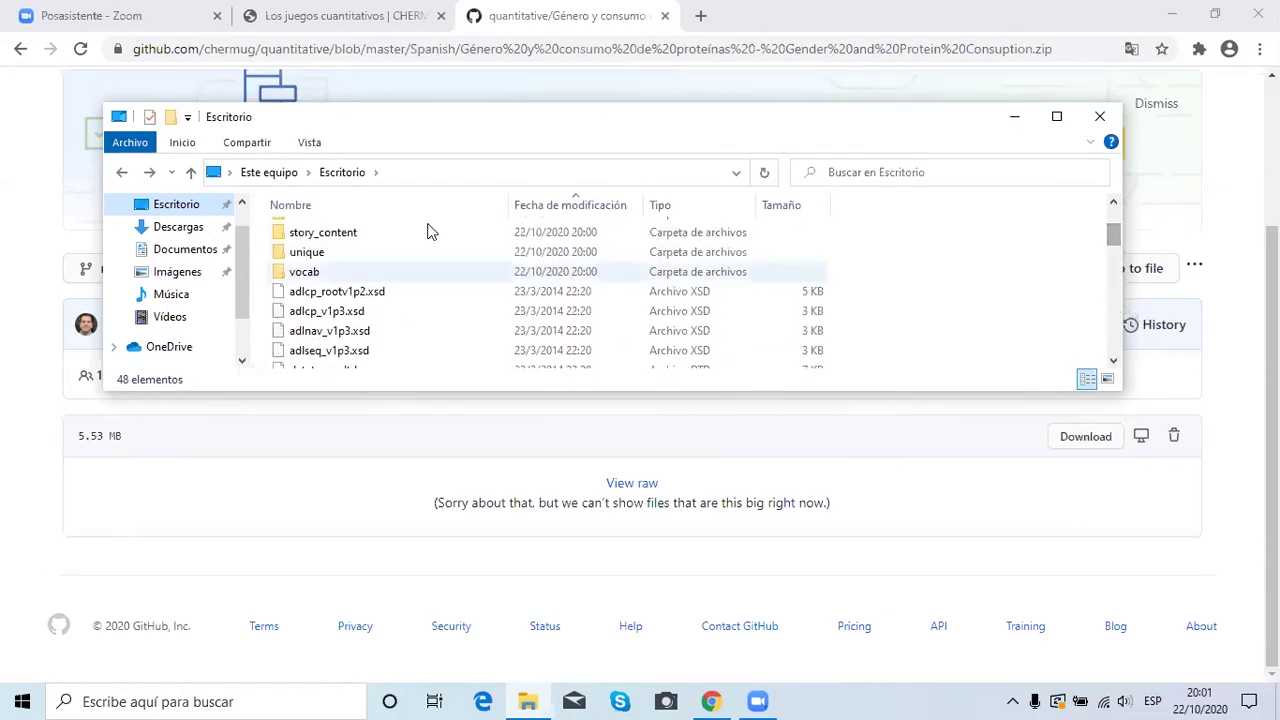
left_click(181, 228)
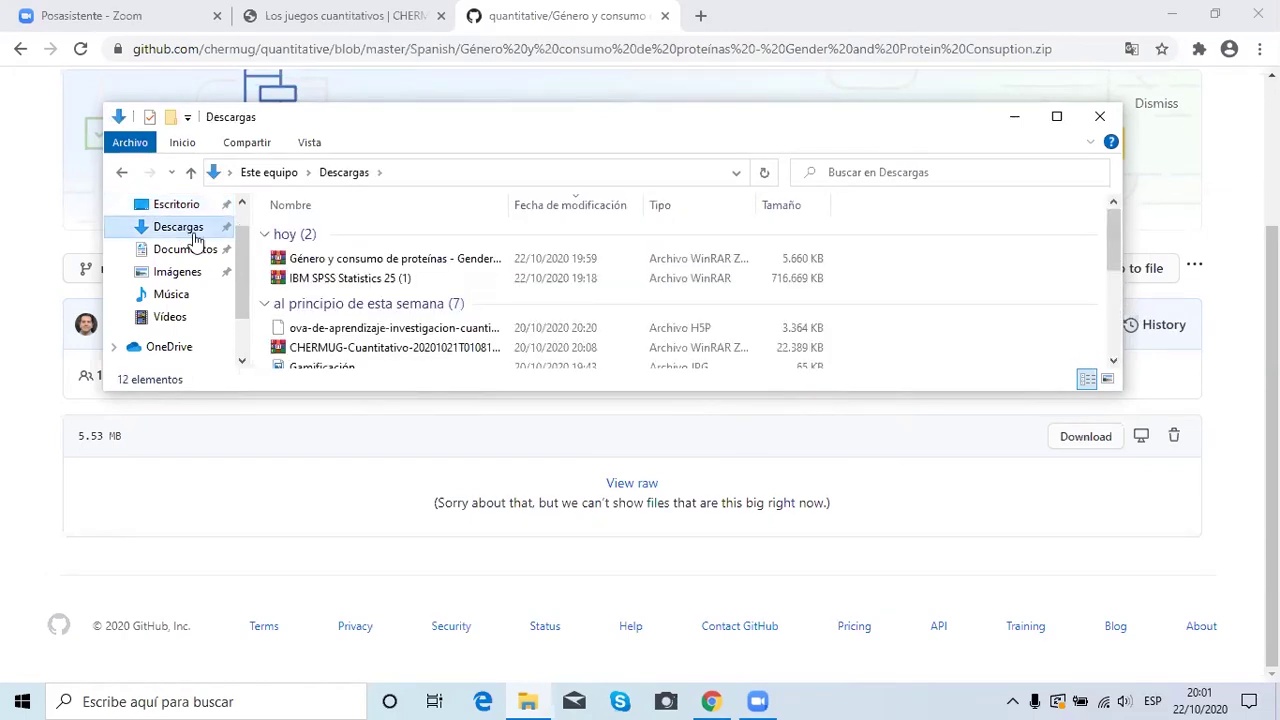
Step: Extract the protein-consumption ZIP via Extraer ficheros..., accepting the suggested folder in Downloads
right_click(329, 262)
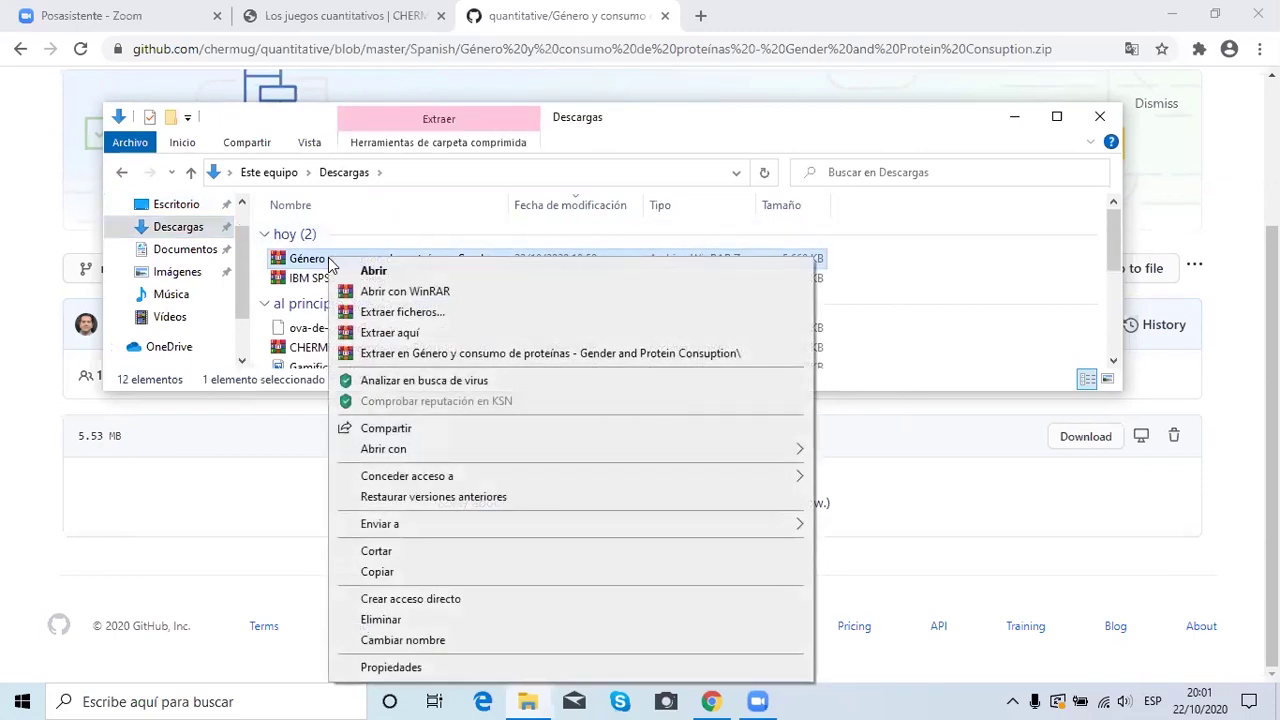
left_click(417, 313)
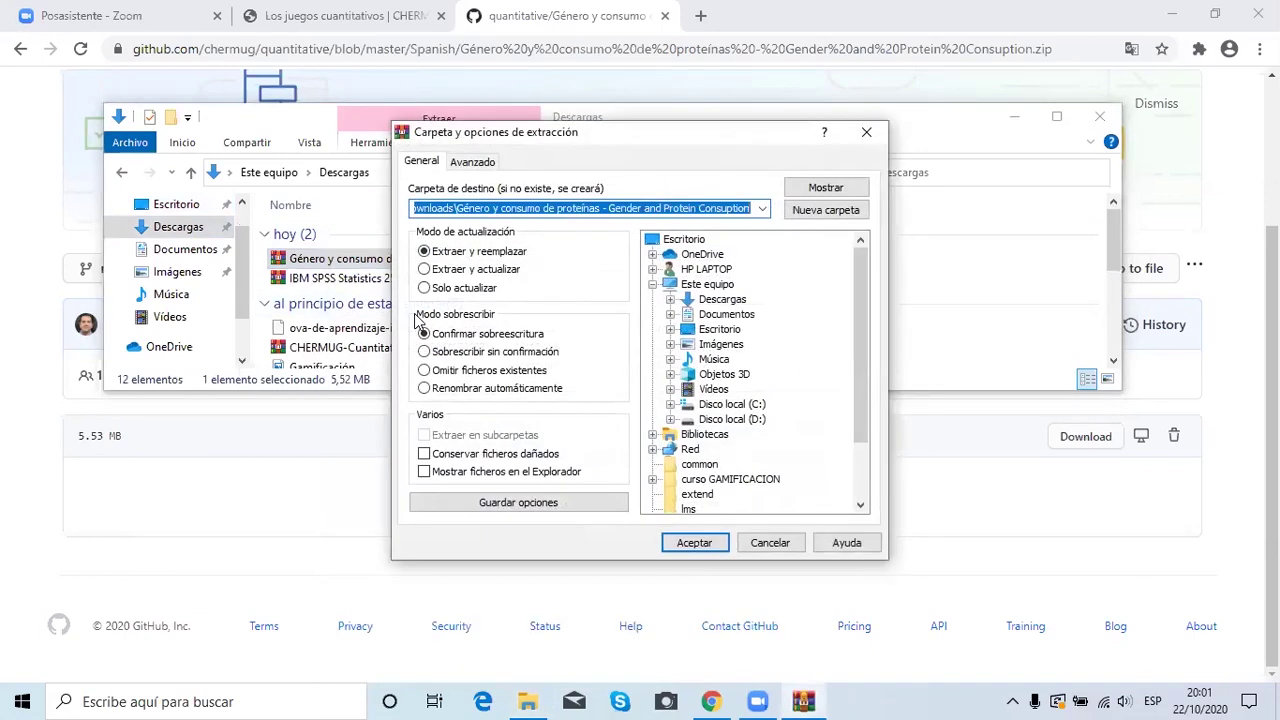
left_click(698, 543)
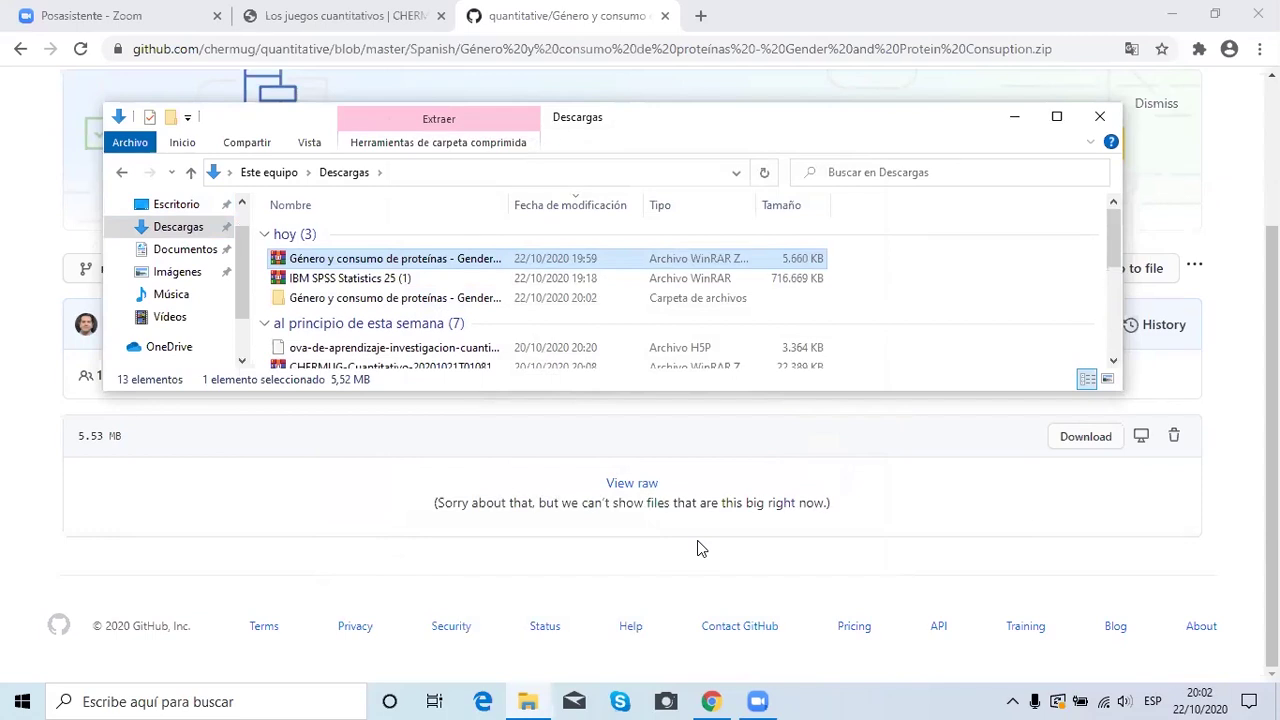
Step: Close the WinRAR view of the ZIP and open the extracted game folder
double_click(383, 263)
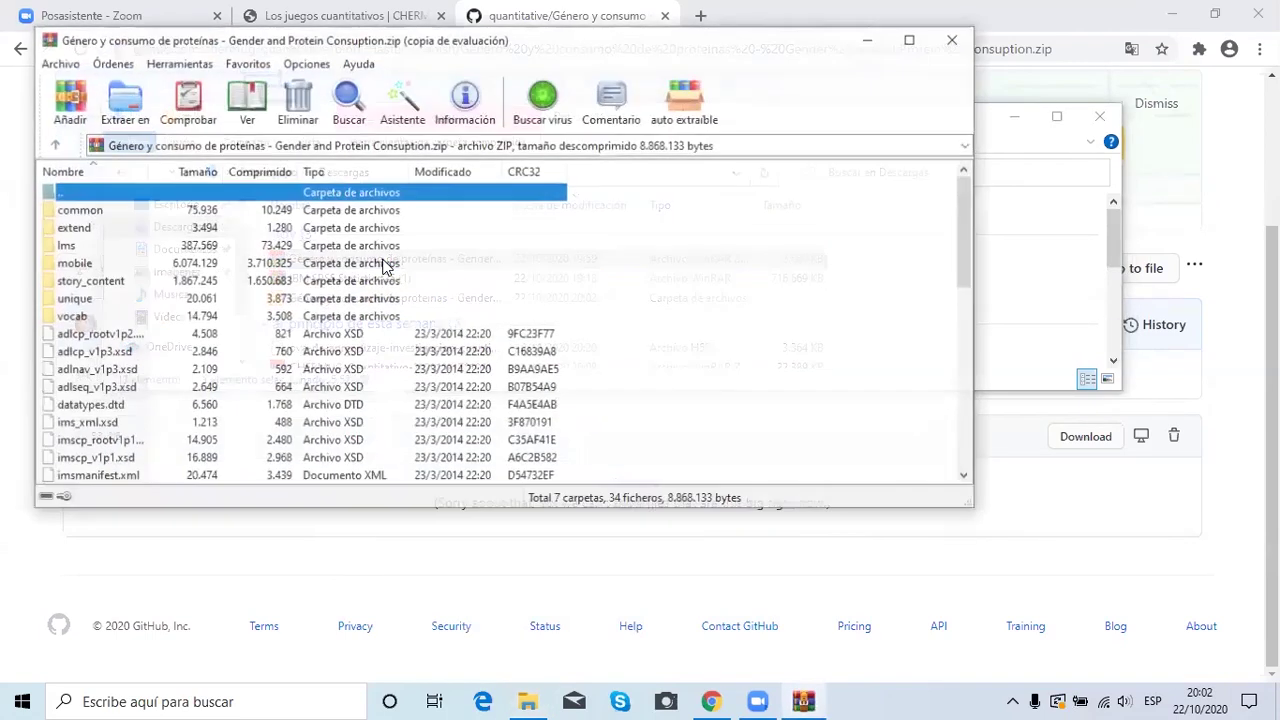
left_click(954, 42)
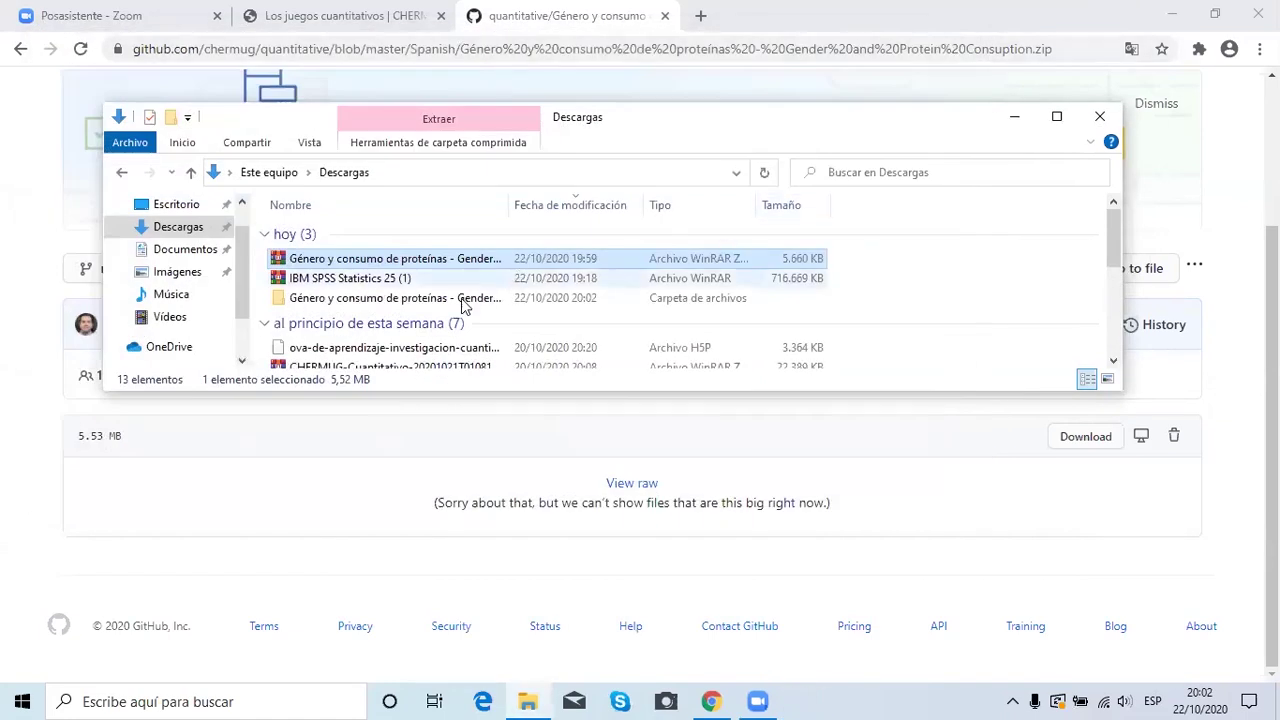
left_click(322, 300)
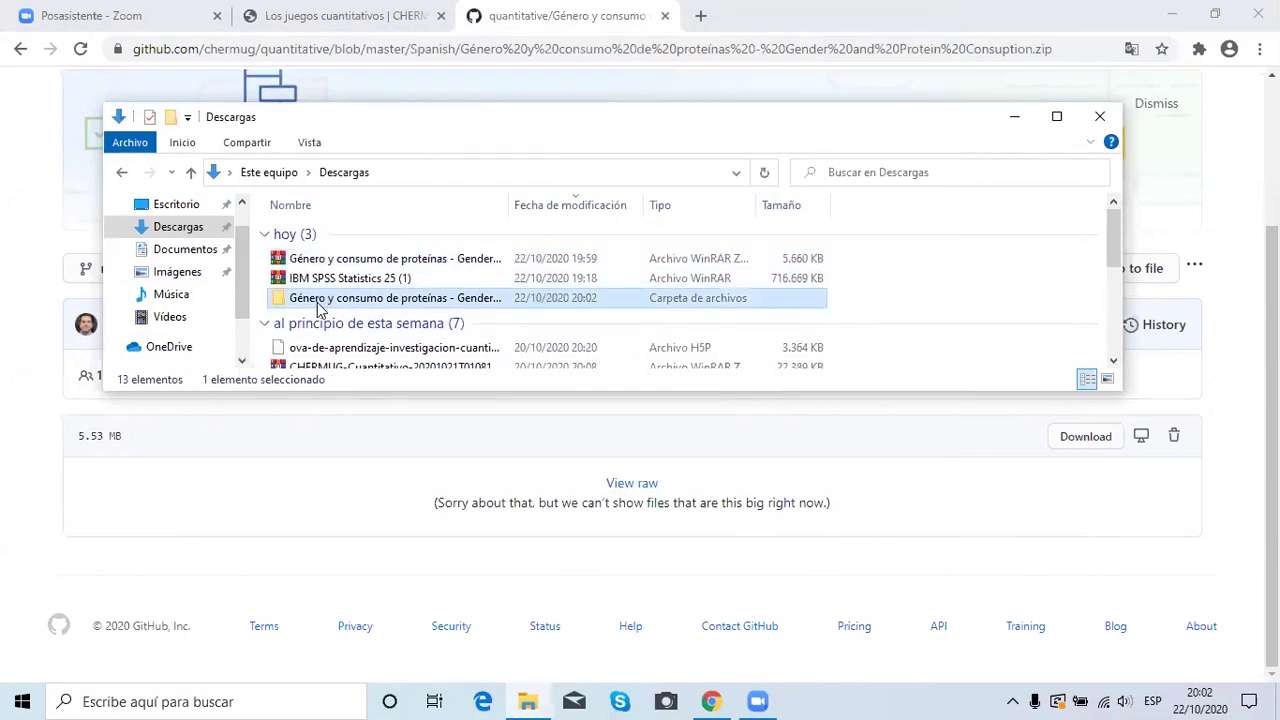
double_click(322, 300)
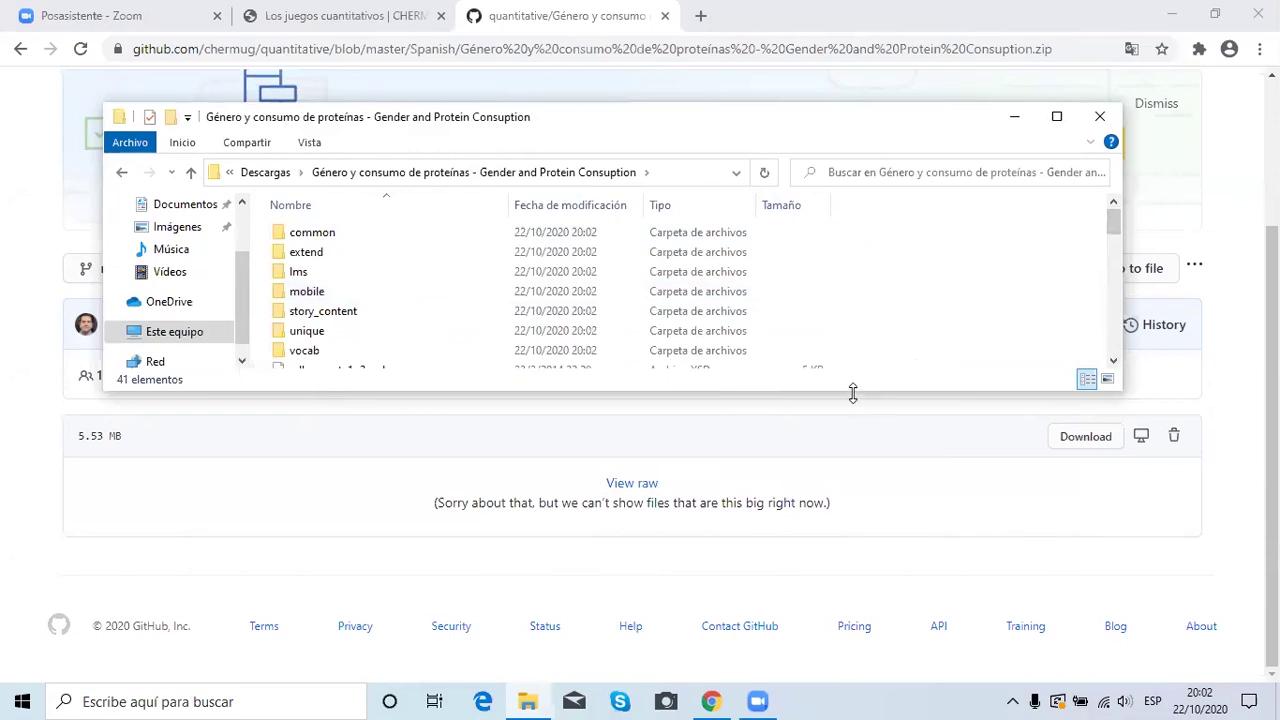
Step: Enlarge the window, scroll the file list, and open index_lms_html5
double_click(852, 392)
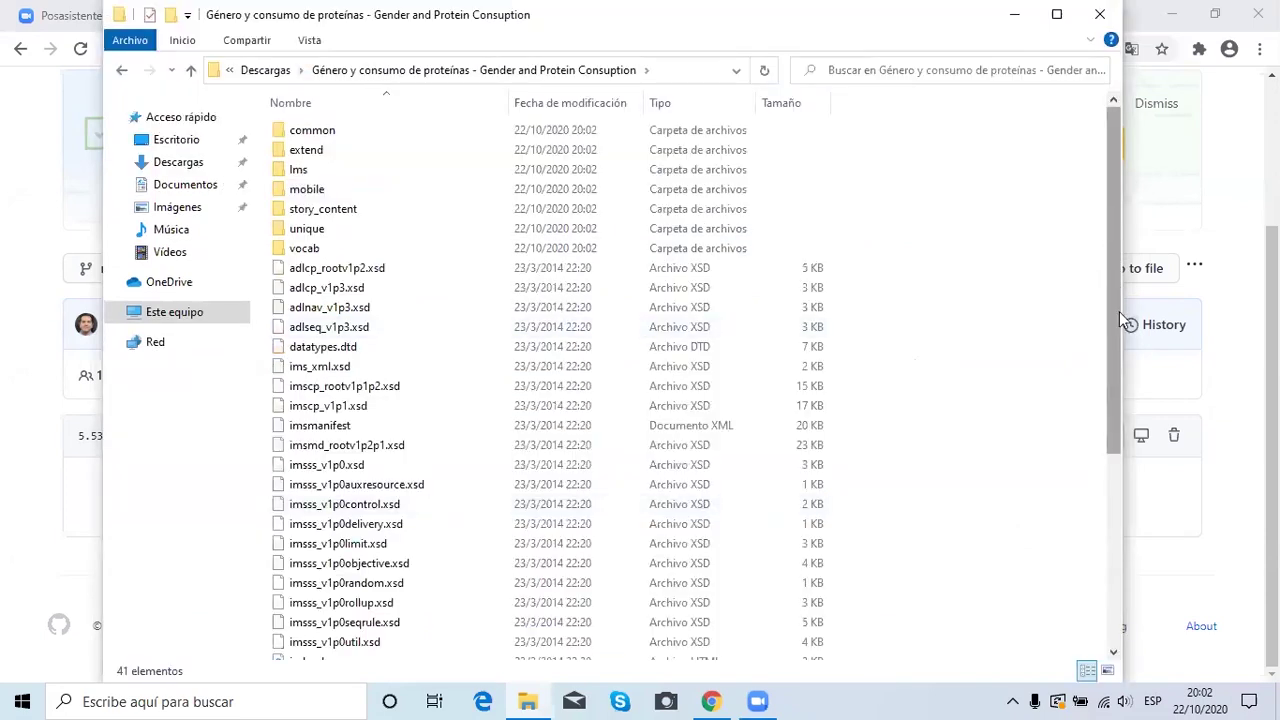
left_click_drag(1119, 366, 1136, 606)
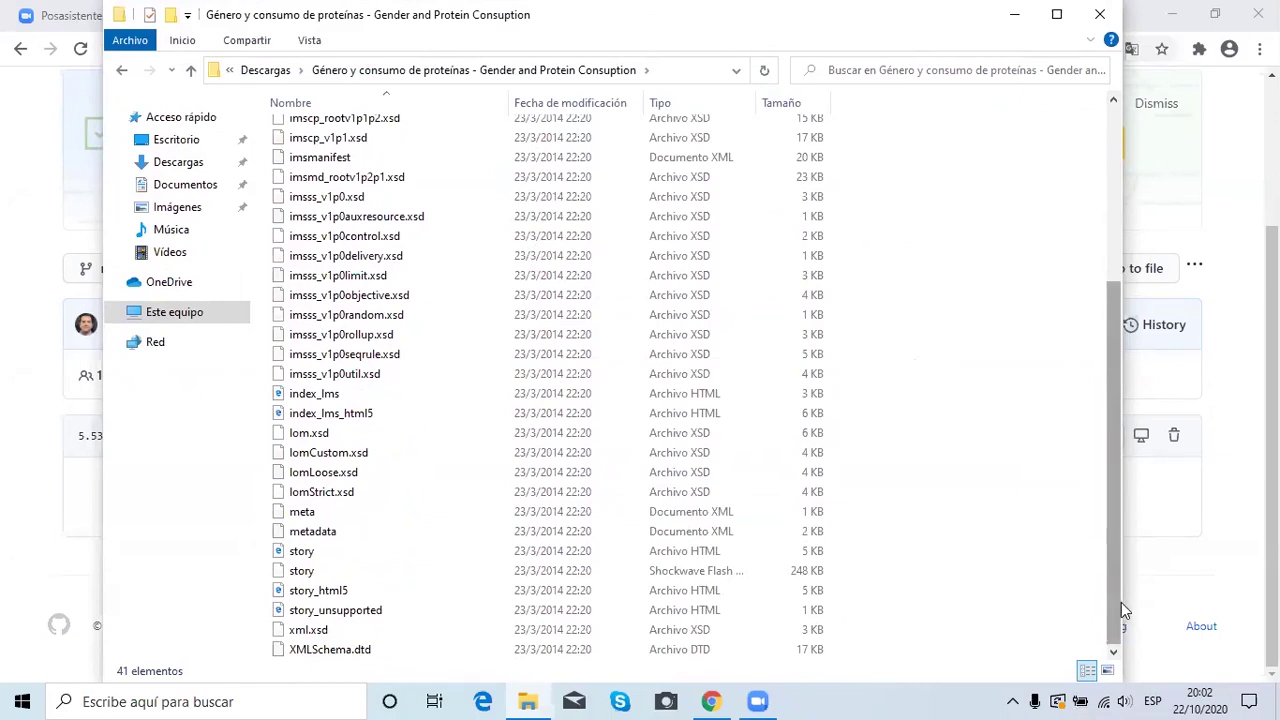
left_click(368, 423)
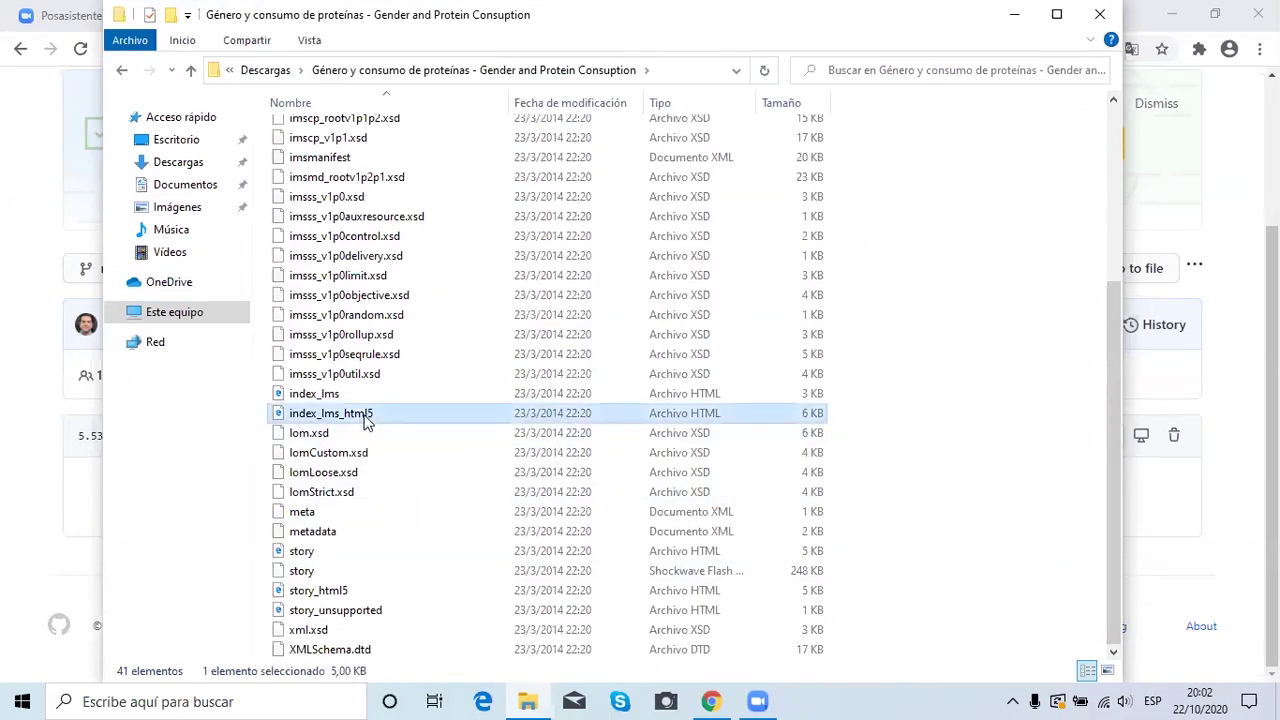
left_click(370, 416)
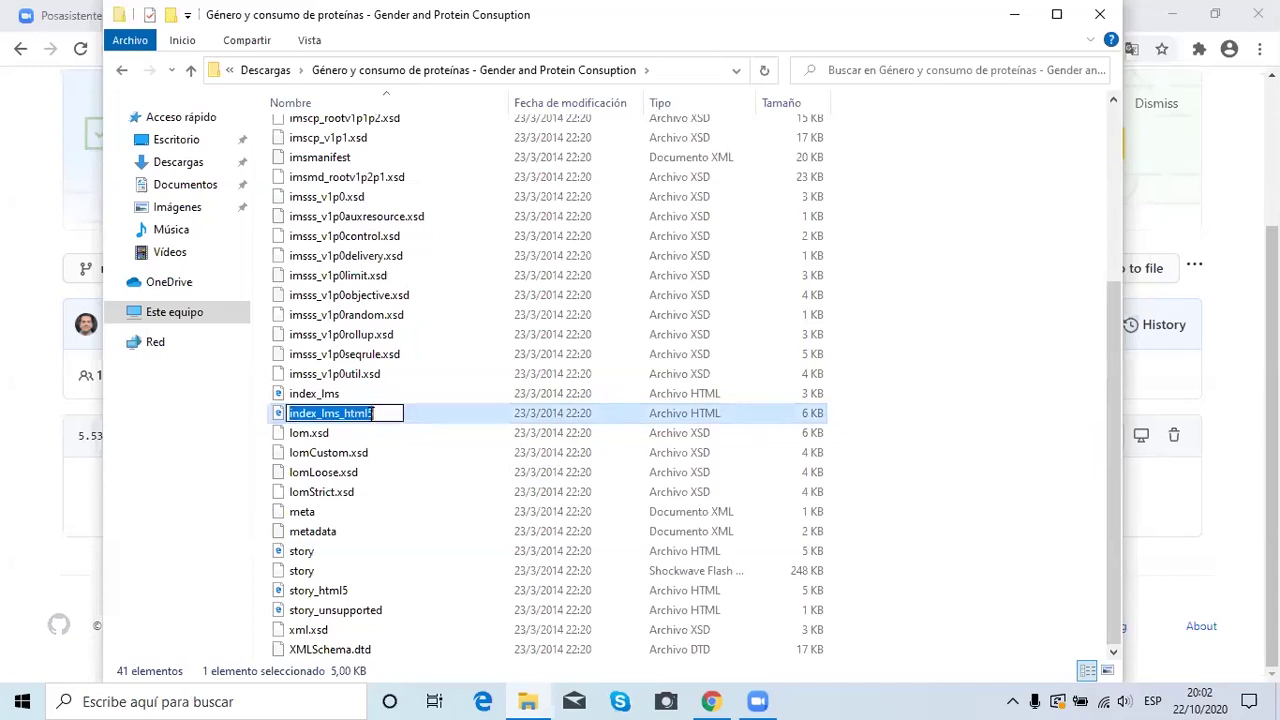
double_click(280, 422)
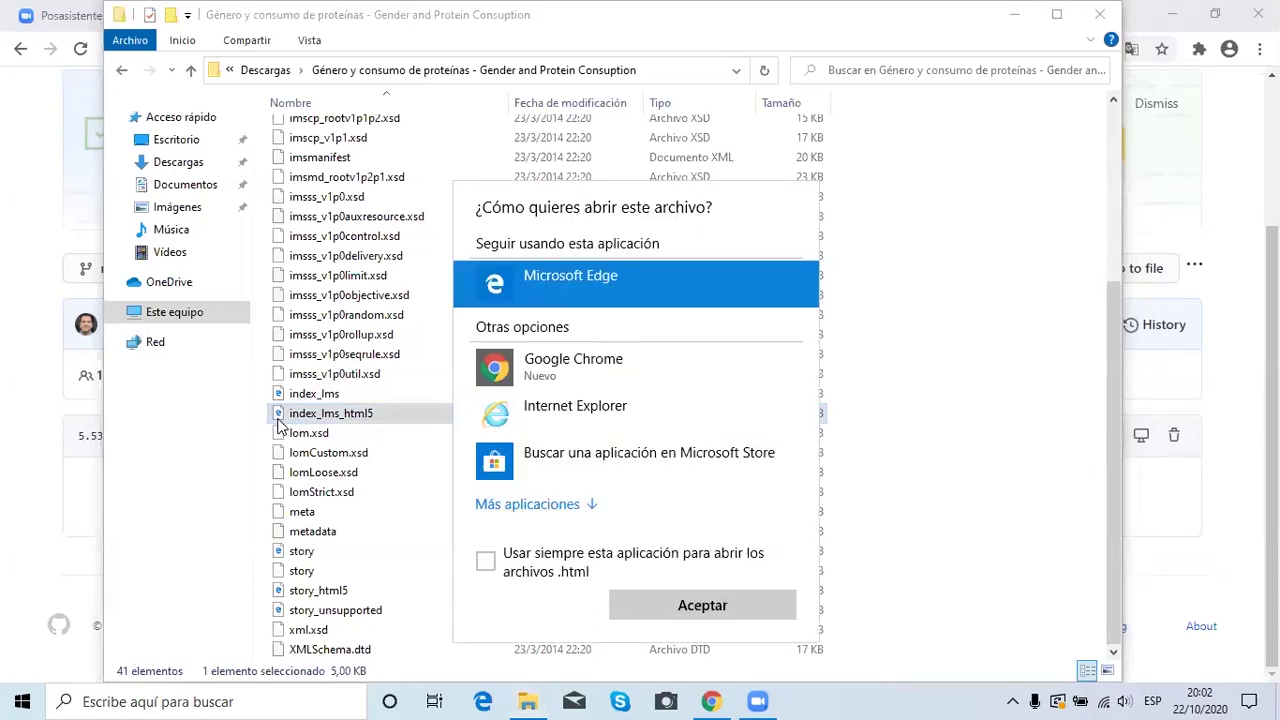
Step: Open the file in Google Chrome, always using it for .html files, and dismiss the LMS error
left_click(535, 375)
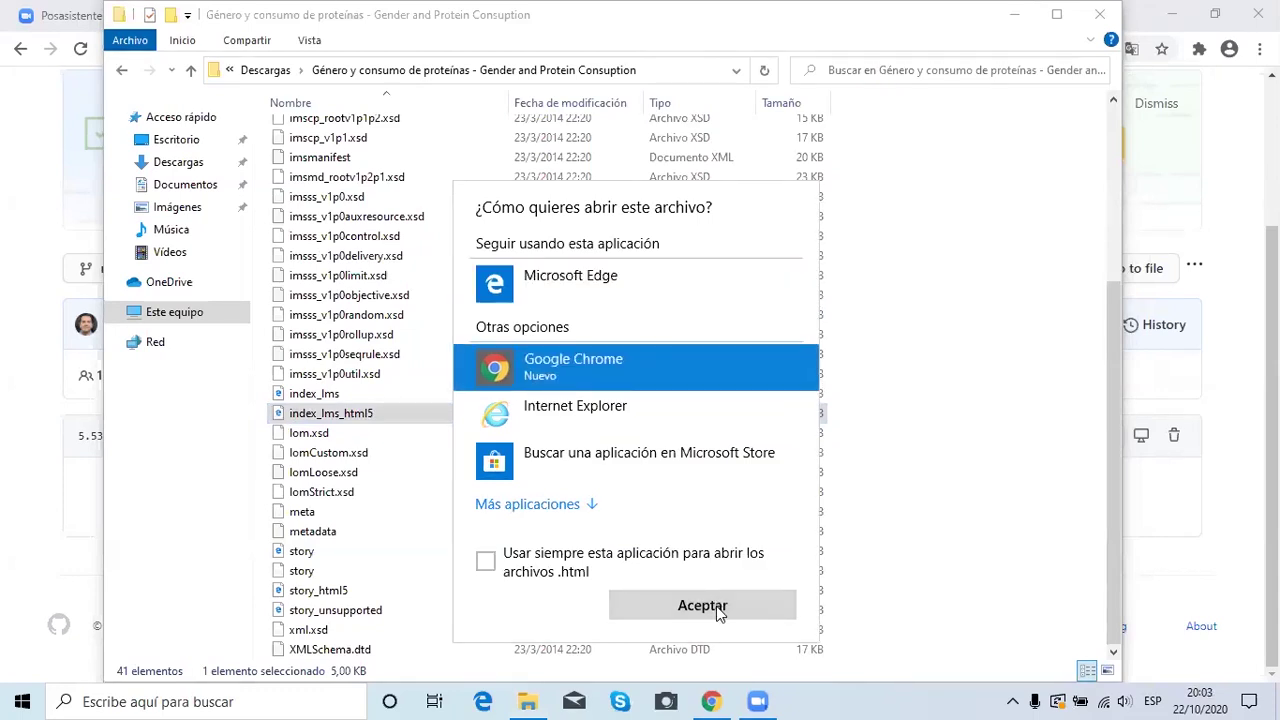
left_click(487, 564)
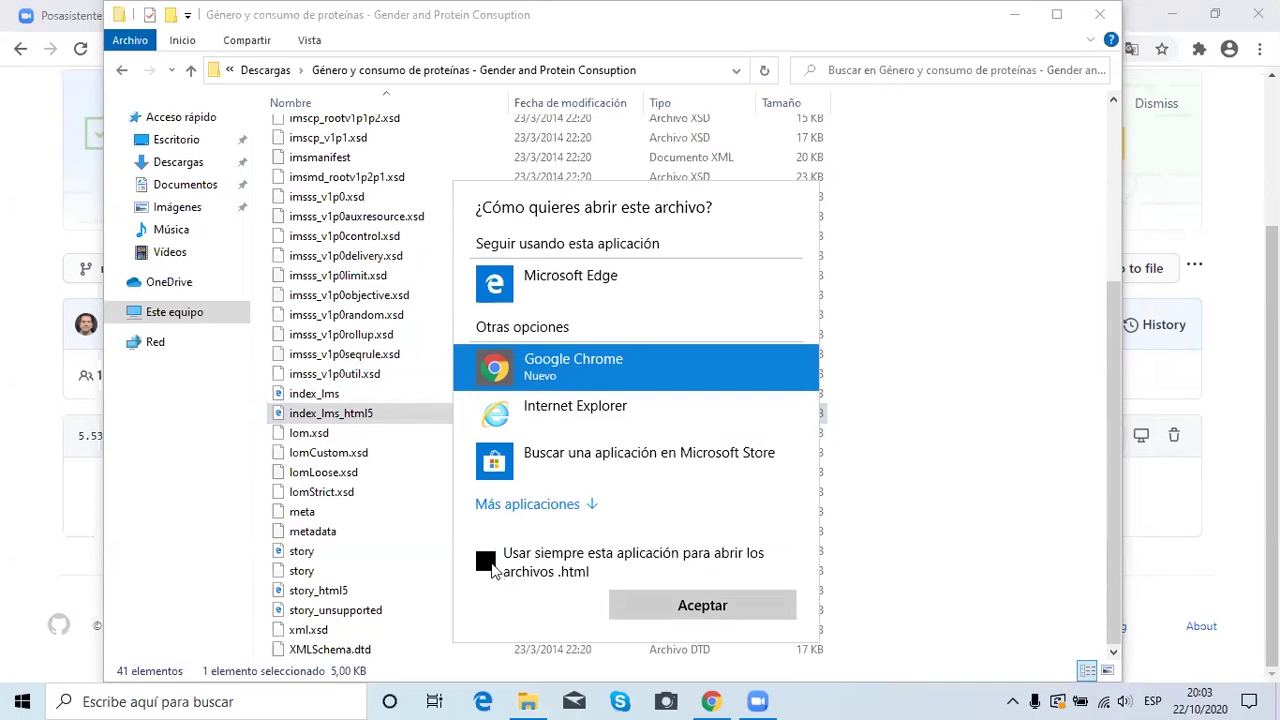
left_click(703, 608)
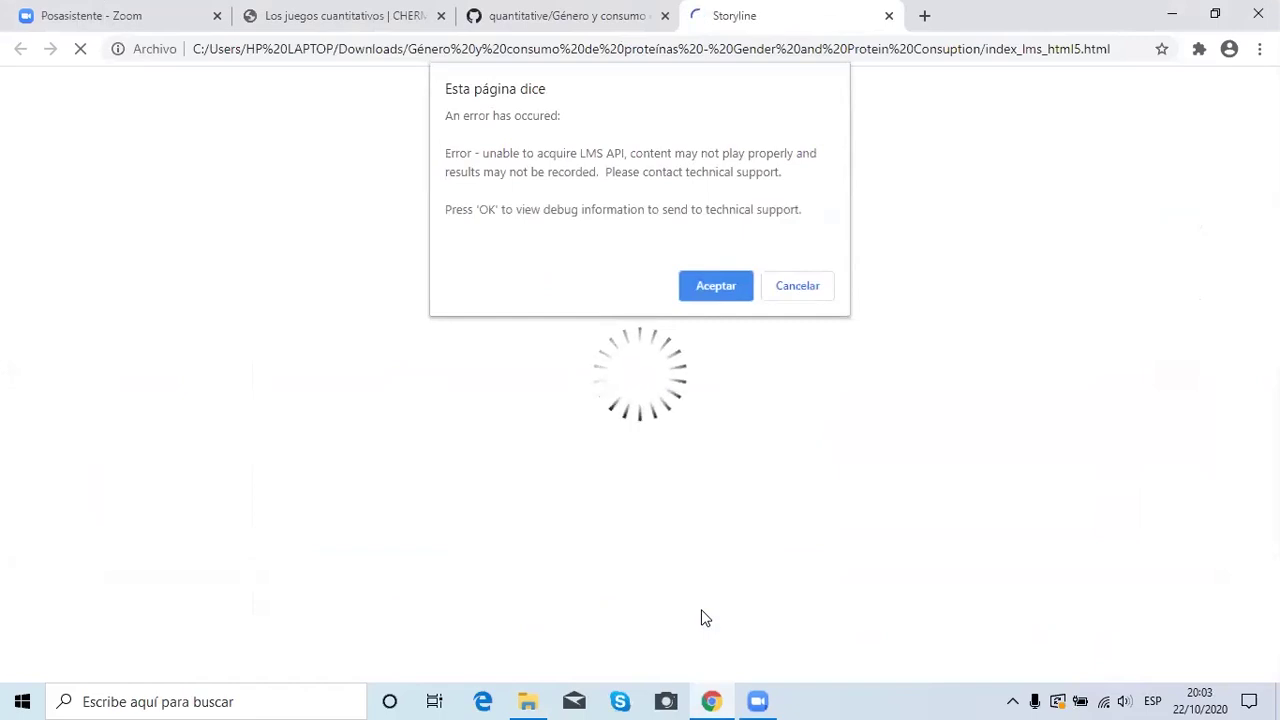
left_click(716, 290)
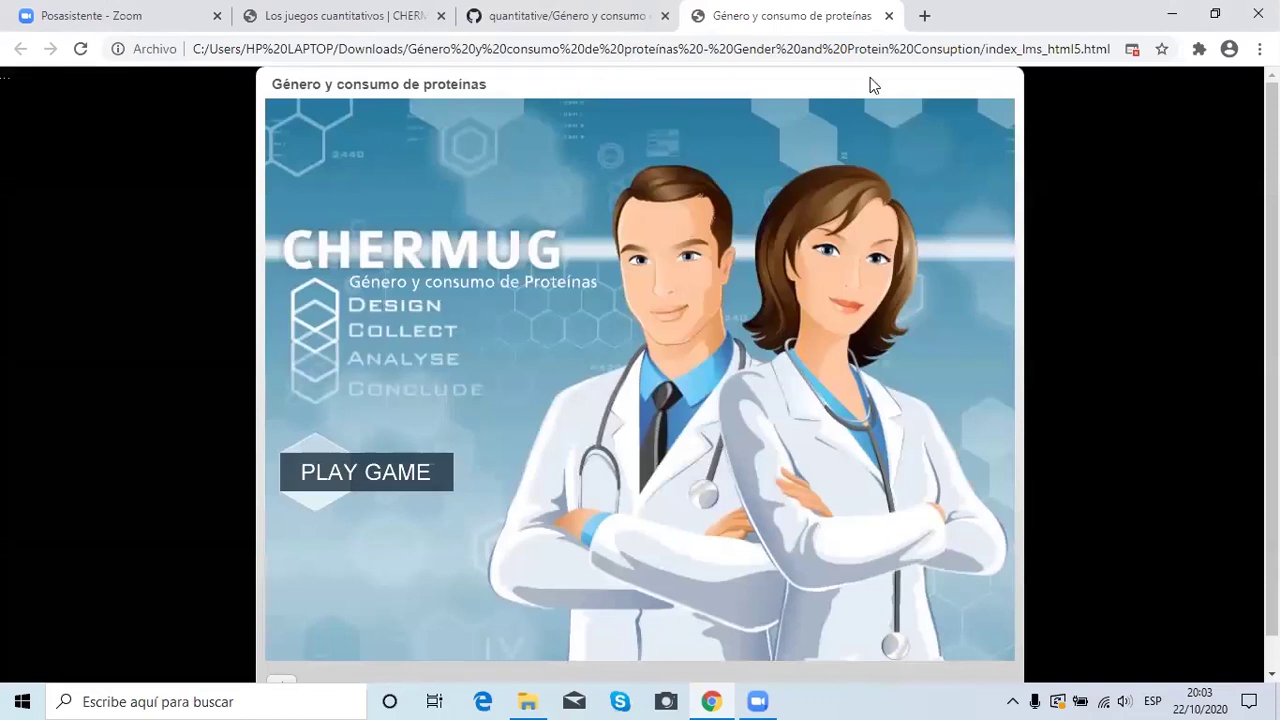
Step: Set Permitir siempre for pop-ups from the local game file in the blocked pop-ups bubble
left_click(1133, 50)
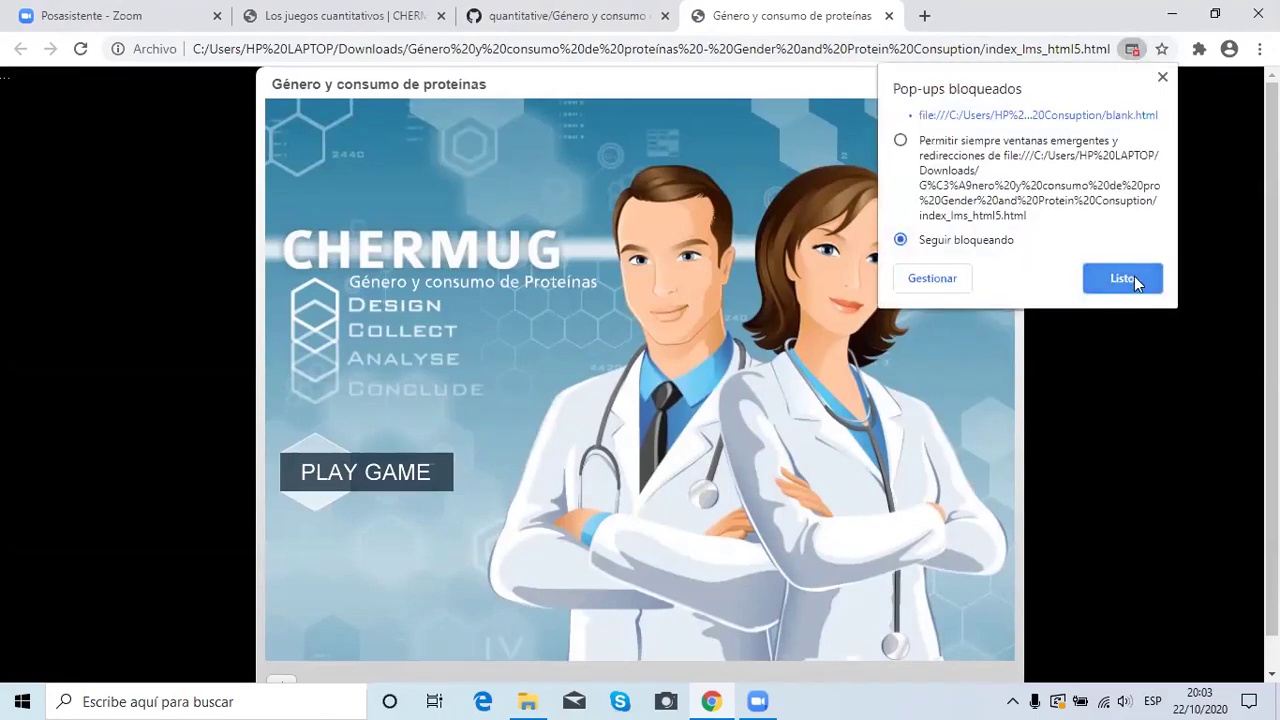
left_click(1134, 278)
left_click(1134, 49)
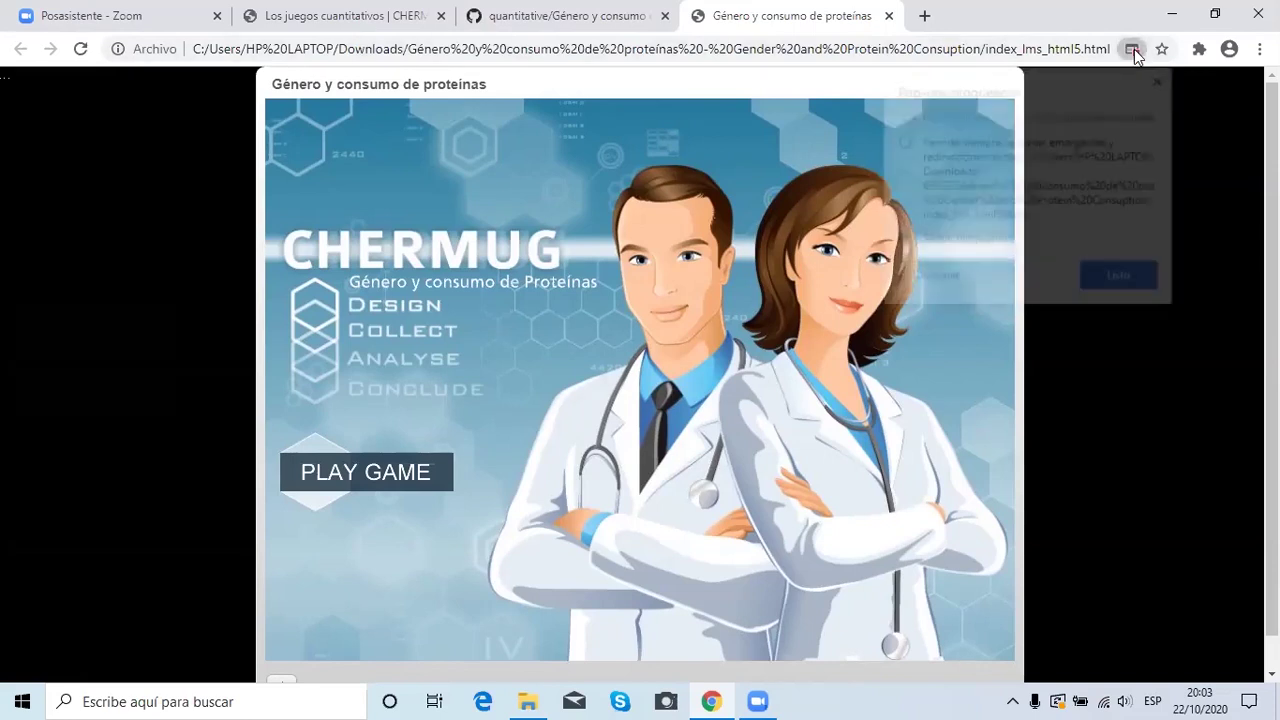
left_click(901, 141)
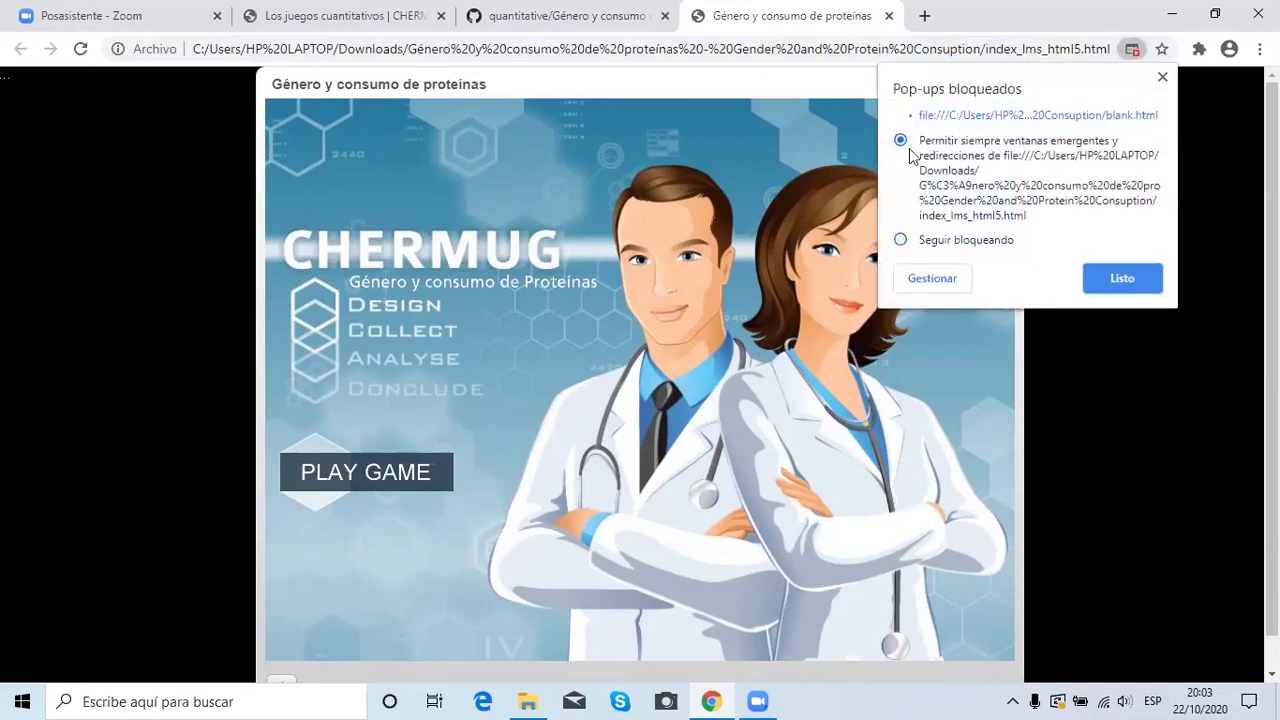
left_click(1119, 278)
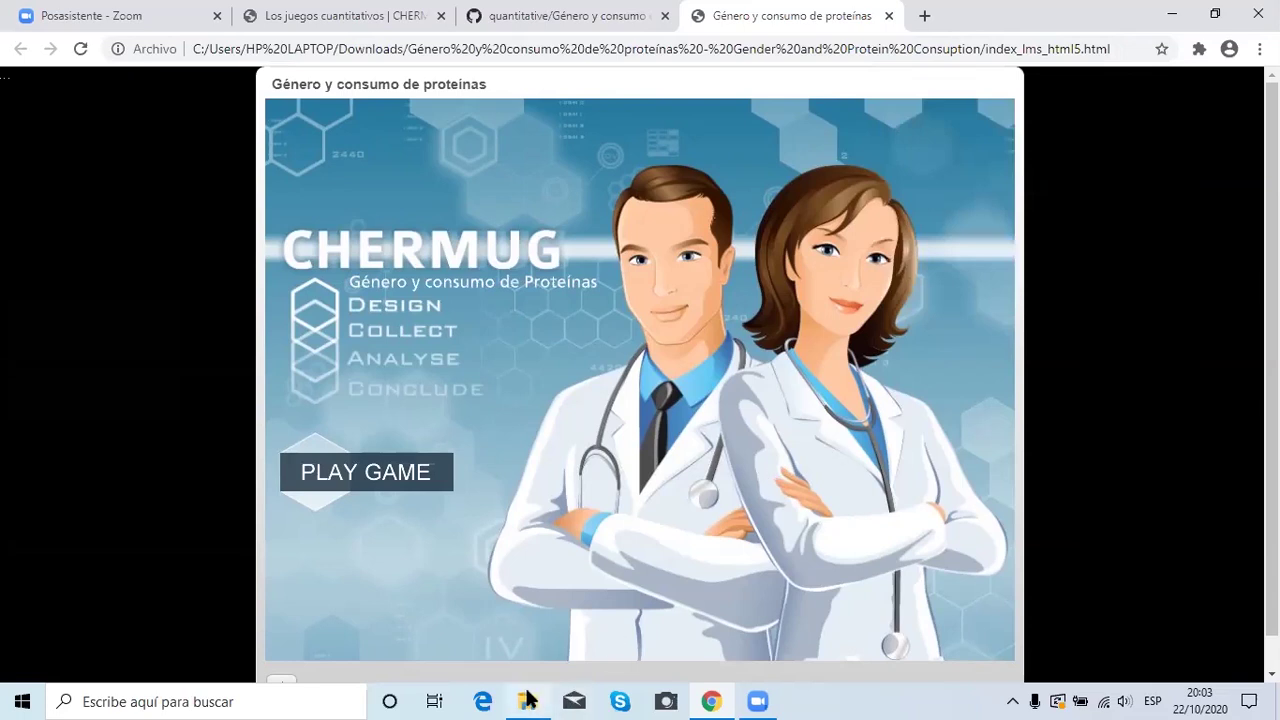
mouse_move(527, 698)
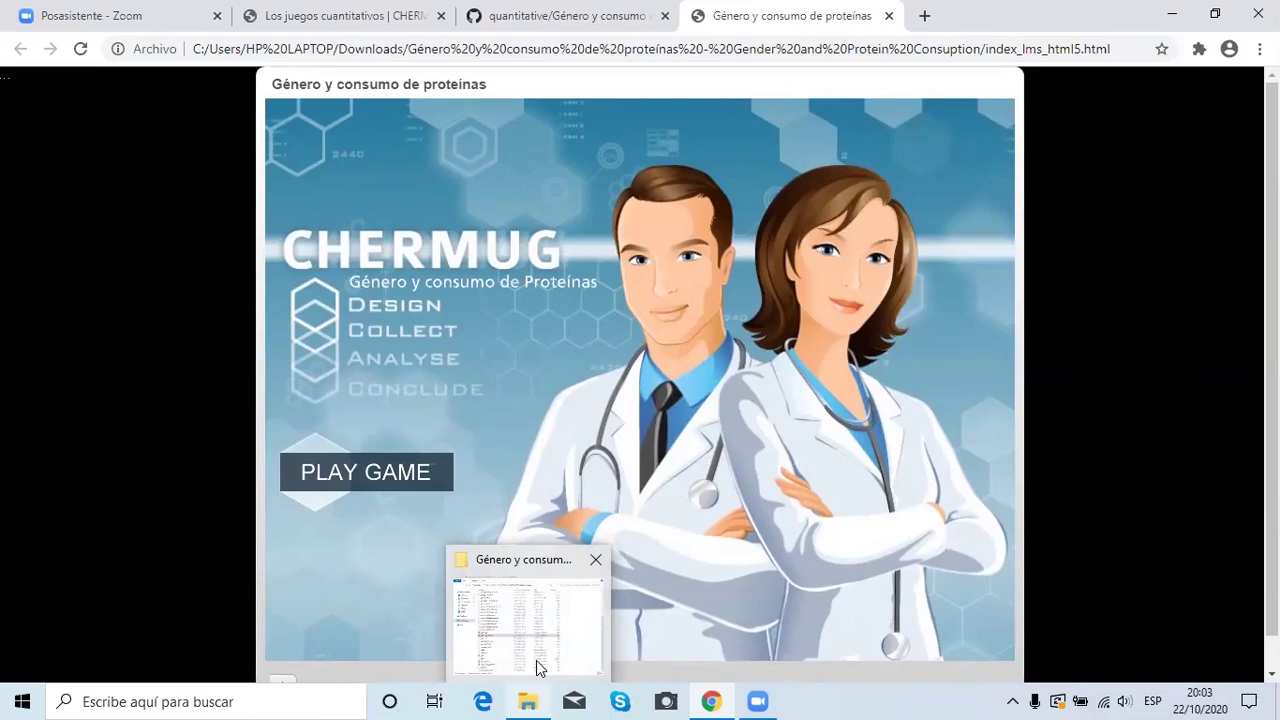
mouse_move(534, 655)
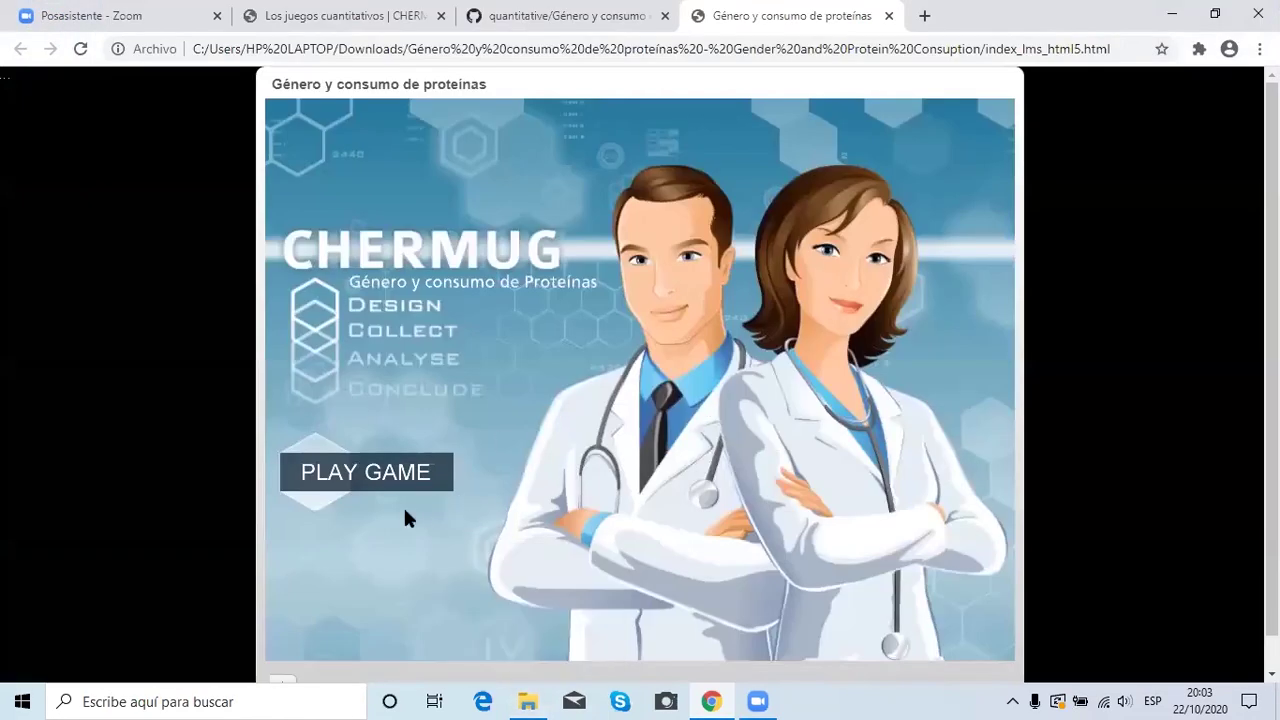
Step: Press PLAY GAME, enter the player's name on the researcher card, and click NEXT twice
left_click(388, 467)
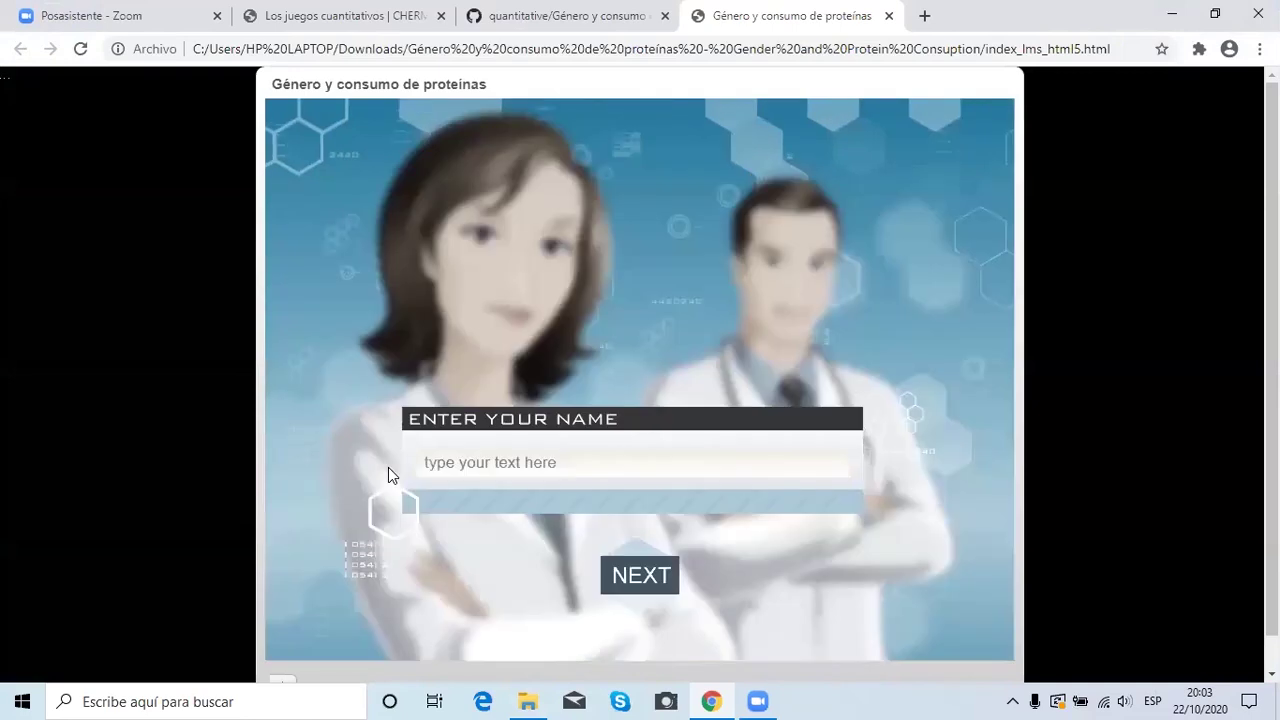
left_click(451, 455)
type("g")
key("BackSpace")
type("Grace Luna ")
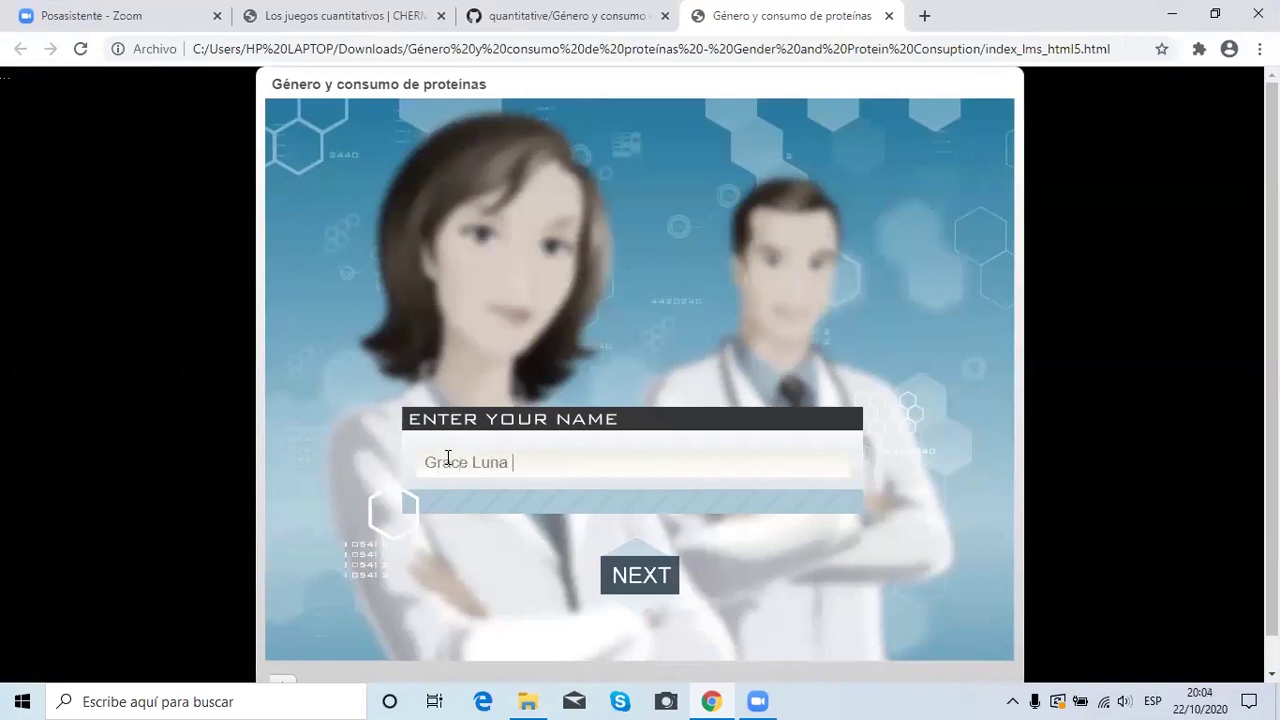
type("Y")
left_click(645, 574)
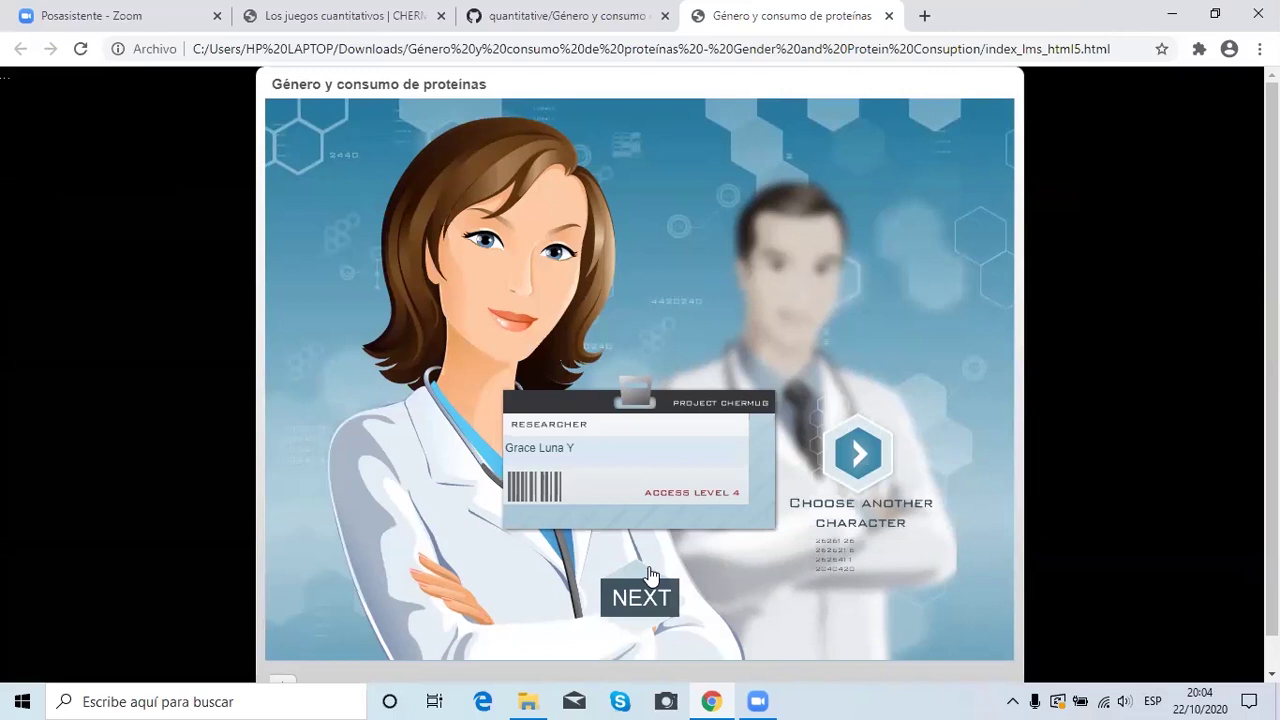
left_click(640, 596)
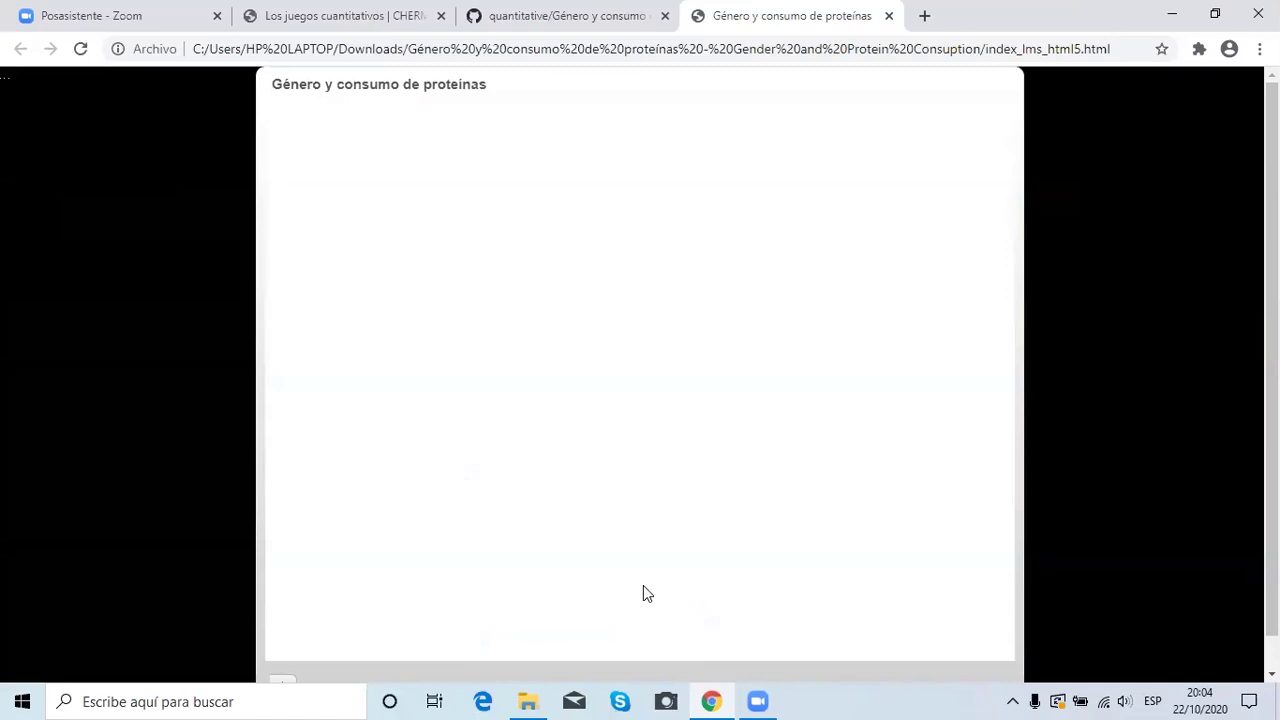
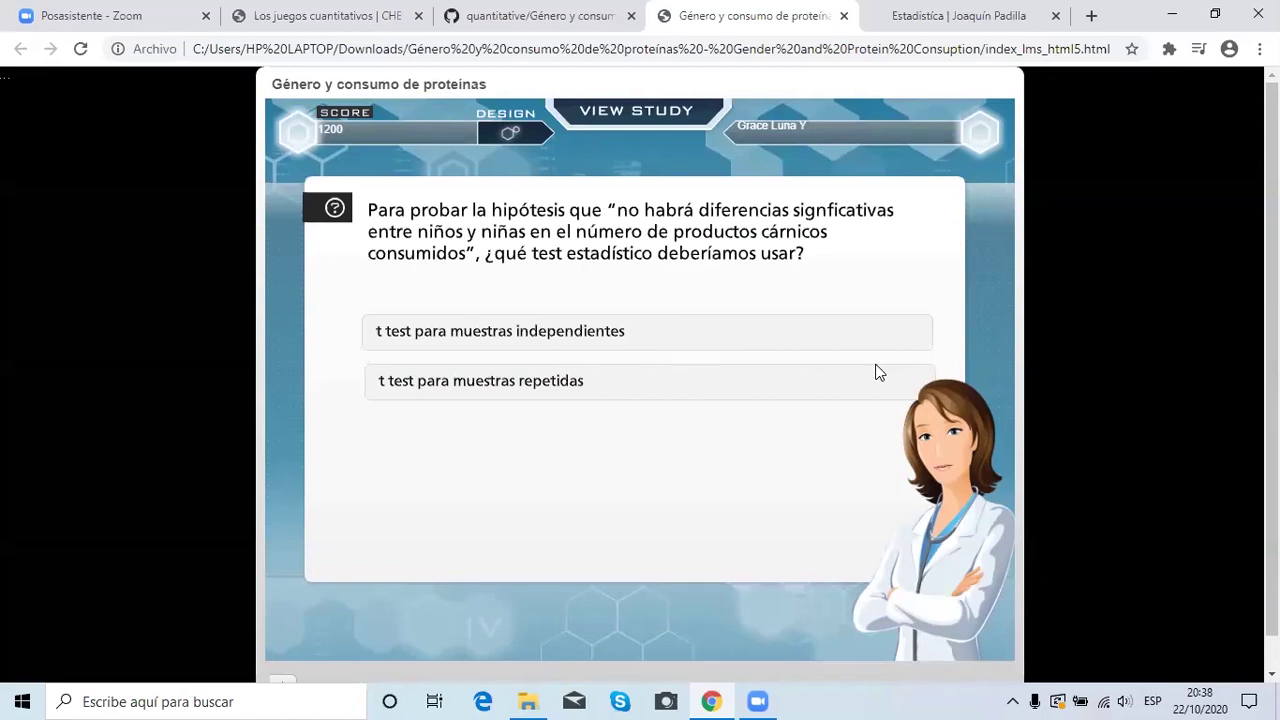
Step: Choose 't test para muestras independientes' as the needed test and continue past the feedback
left_click(585, 335)
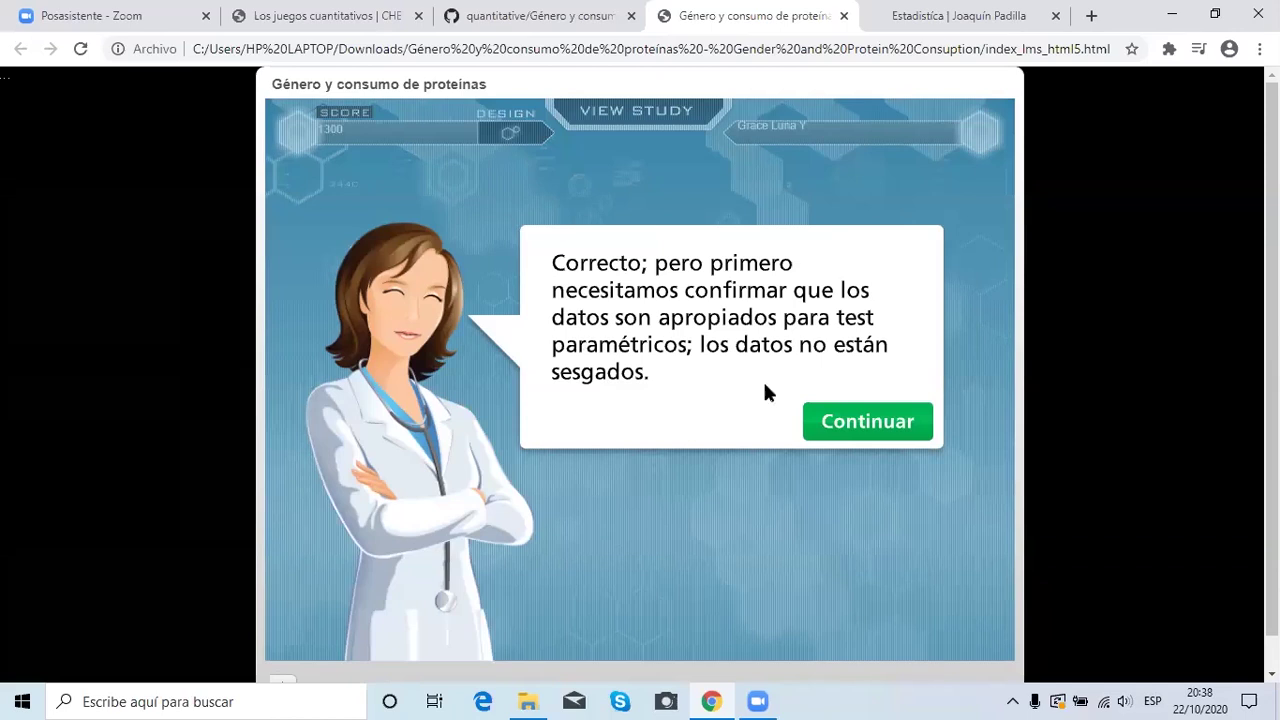
left_click(857, 425)
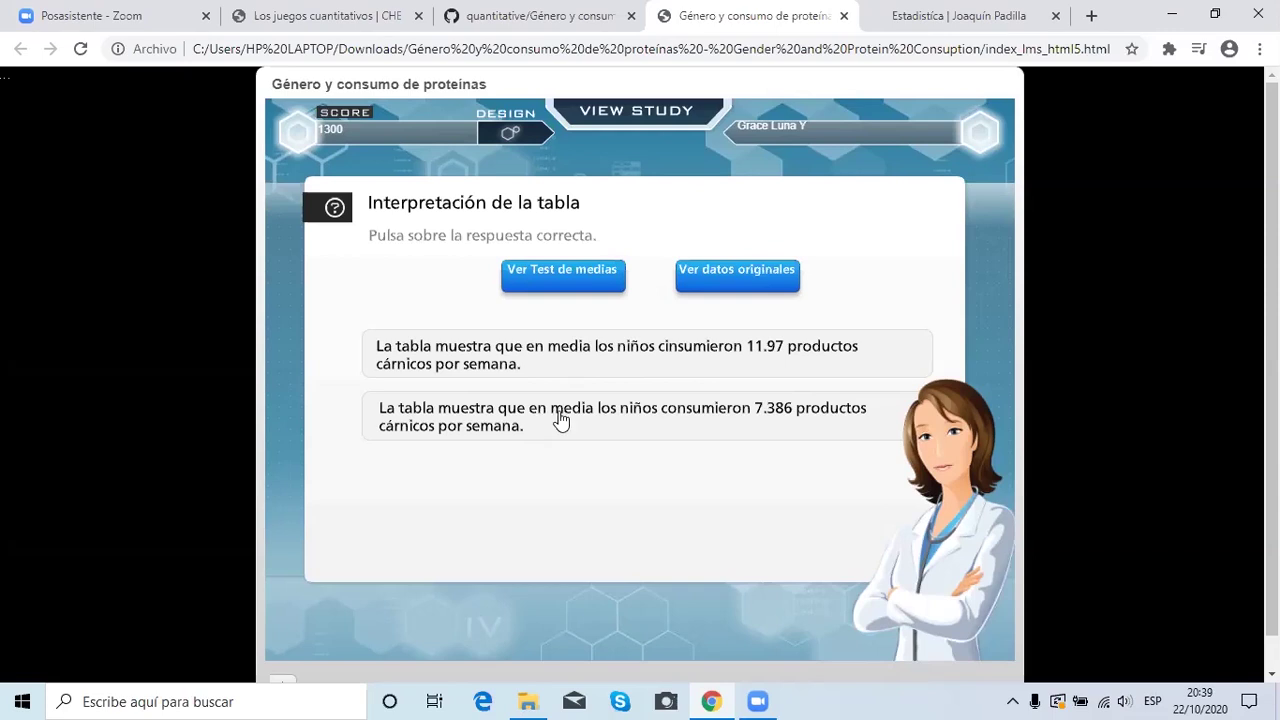
Step: Check the t-test tables and answer that boys averaged 11.97 meat products weekly
left_click(609, 282)
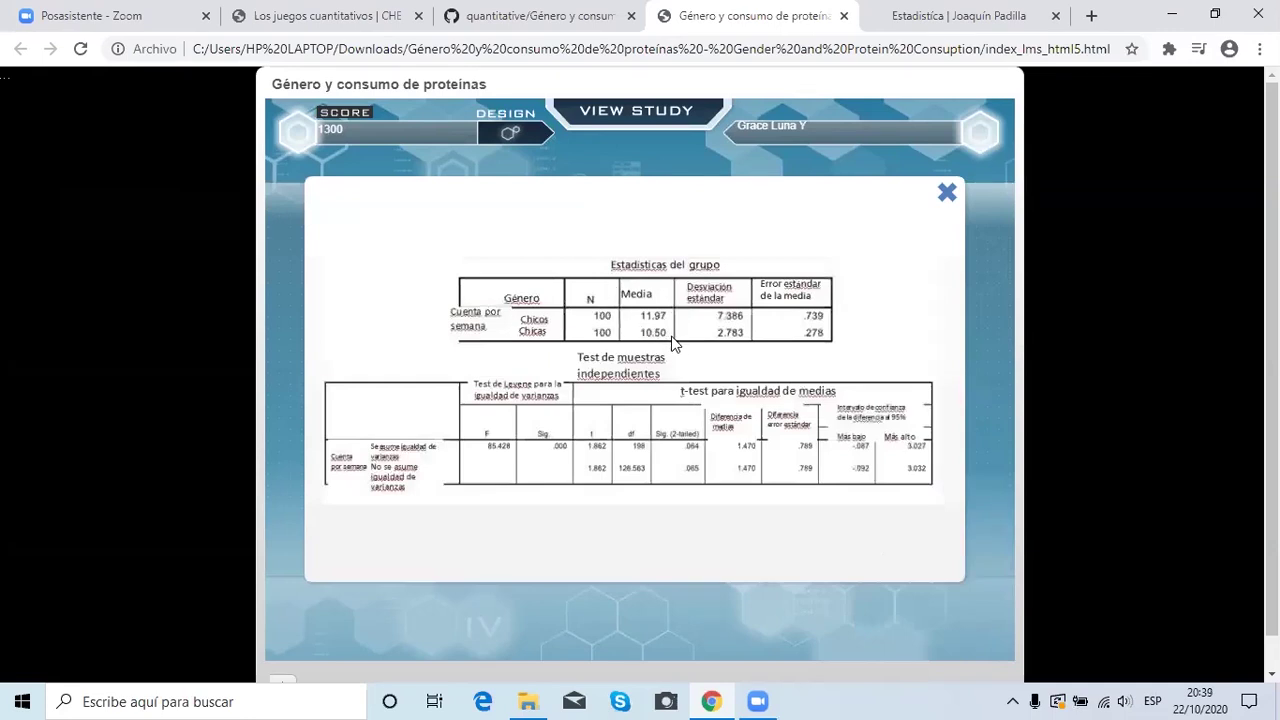
left_click(948, 194)
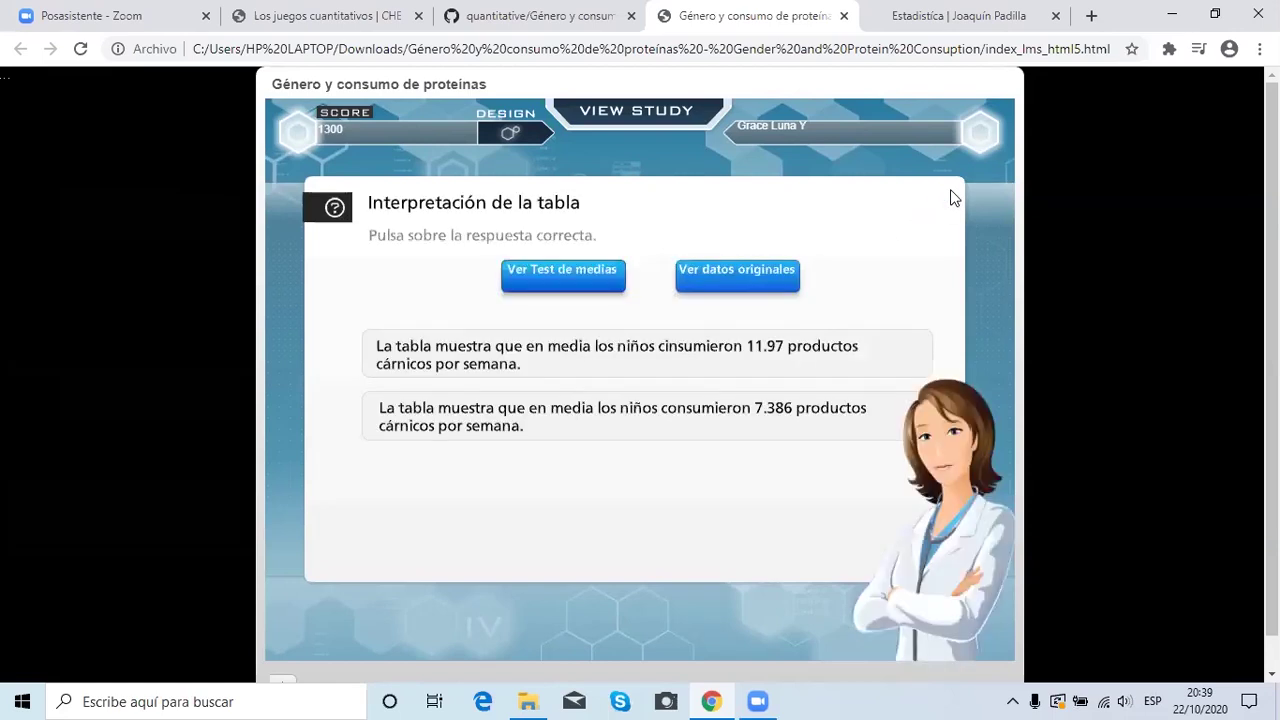
left_click(660, 360)
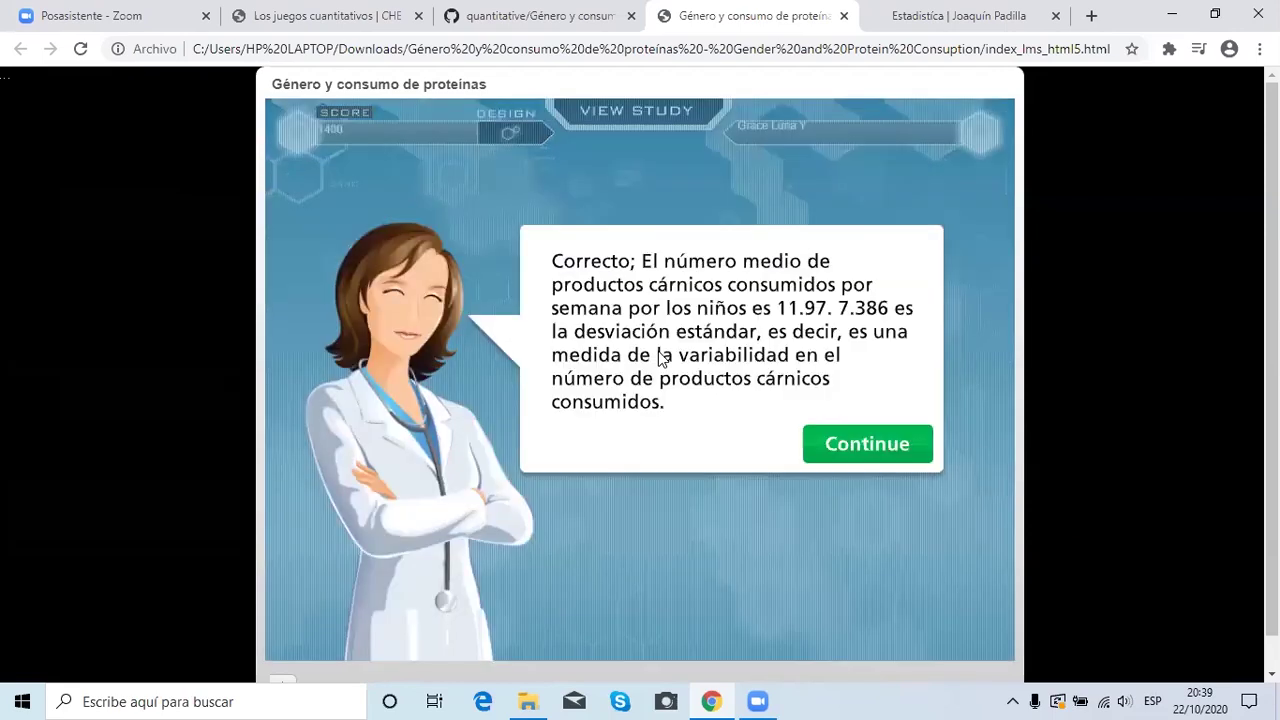
left_click(866, 450)
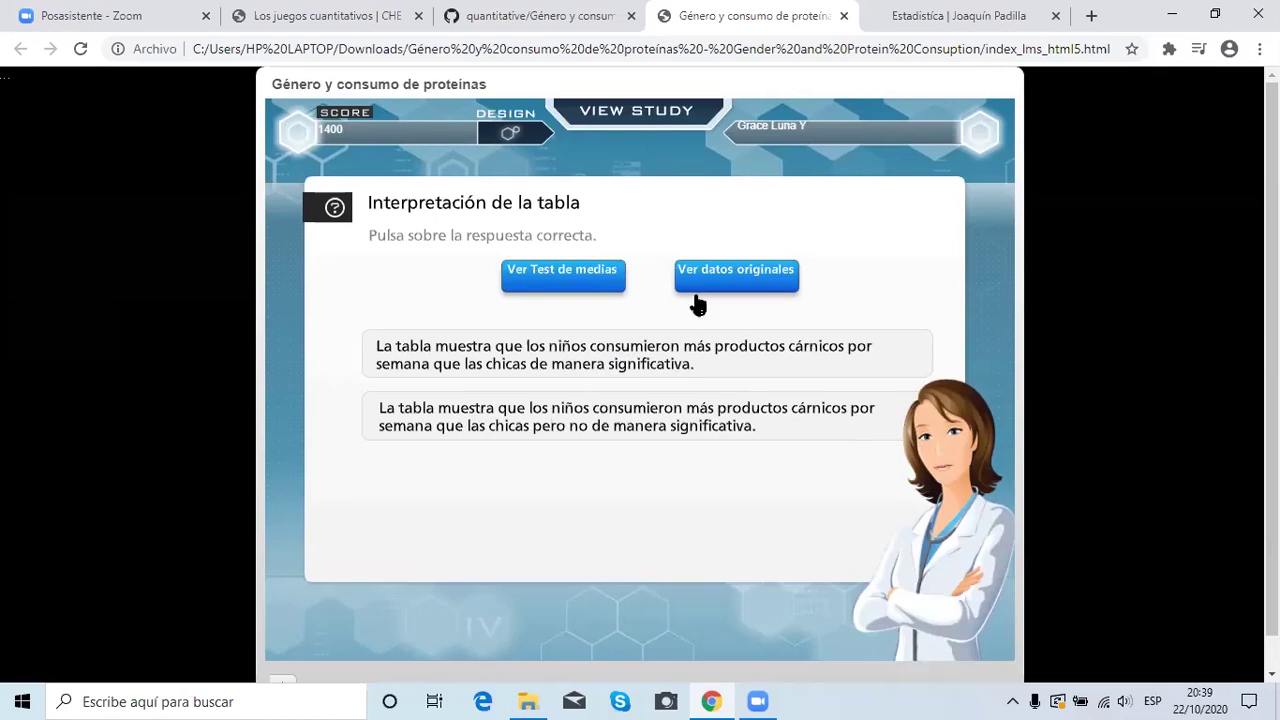
Step: Recheck the tables and answer that the sex difference is not significant
left_click(606, 287)
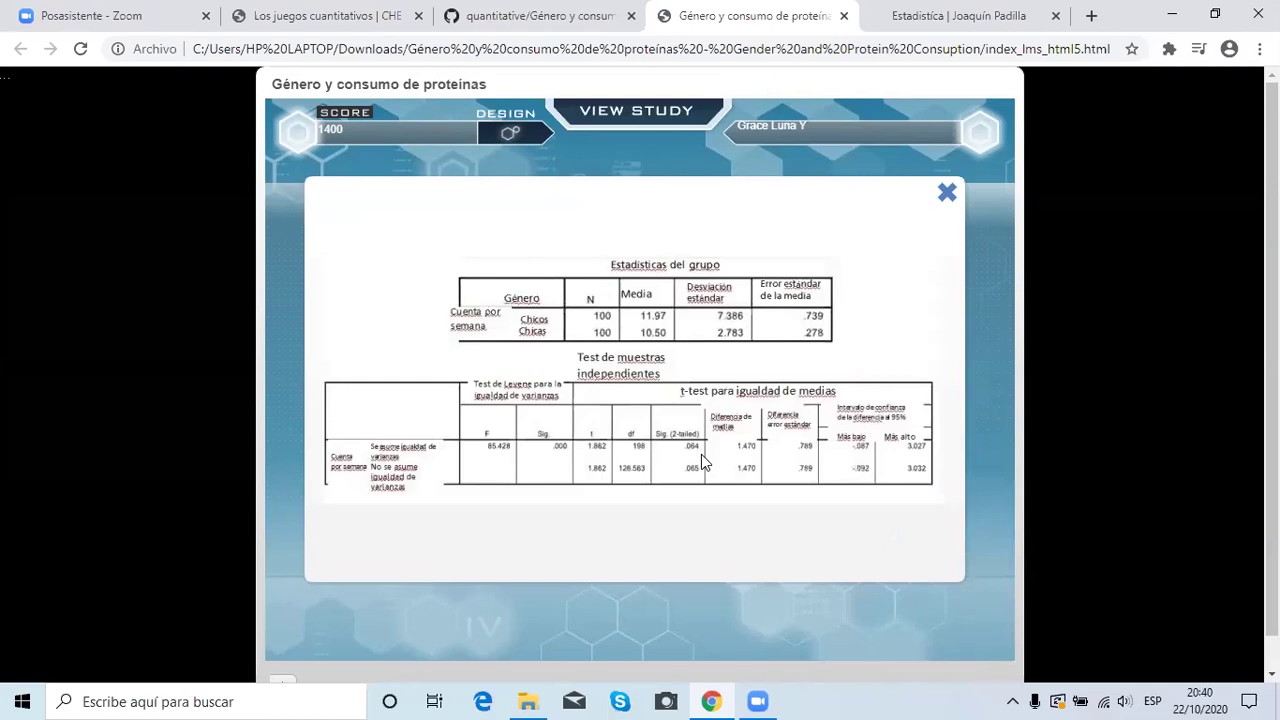
left_click(947, 196)
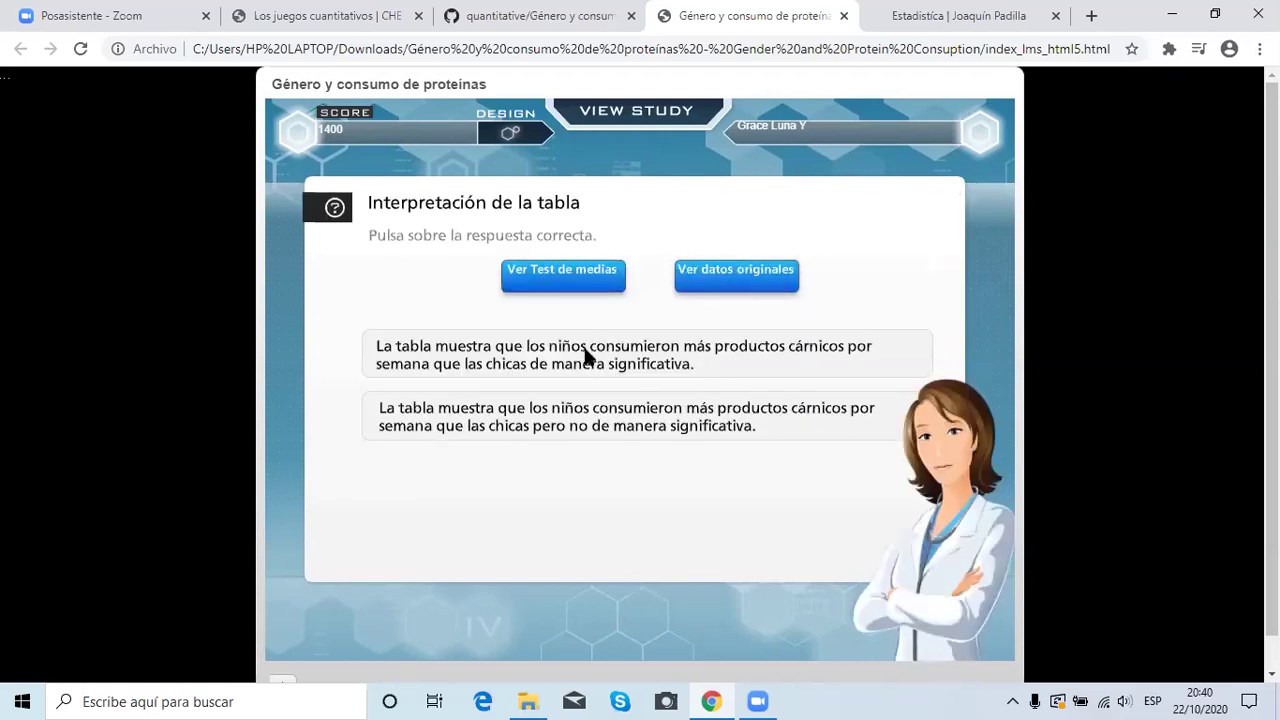
left_click(590, 424)
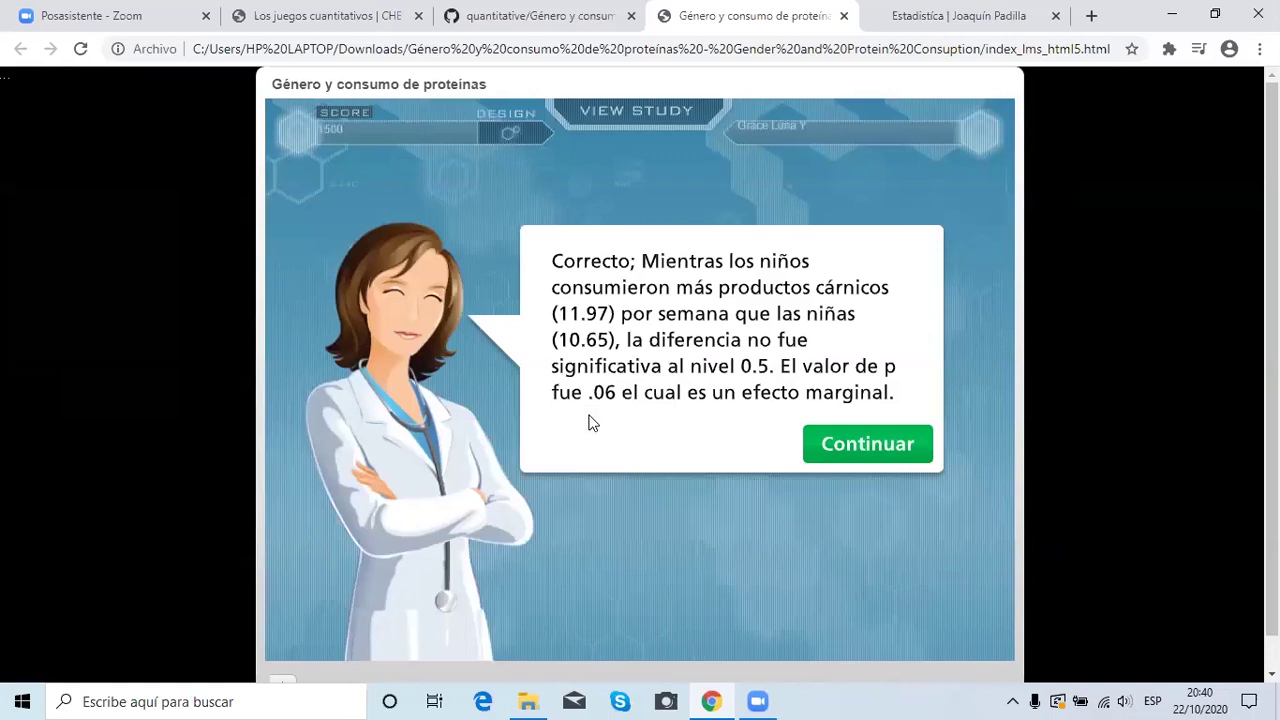
left_click(847, 450)
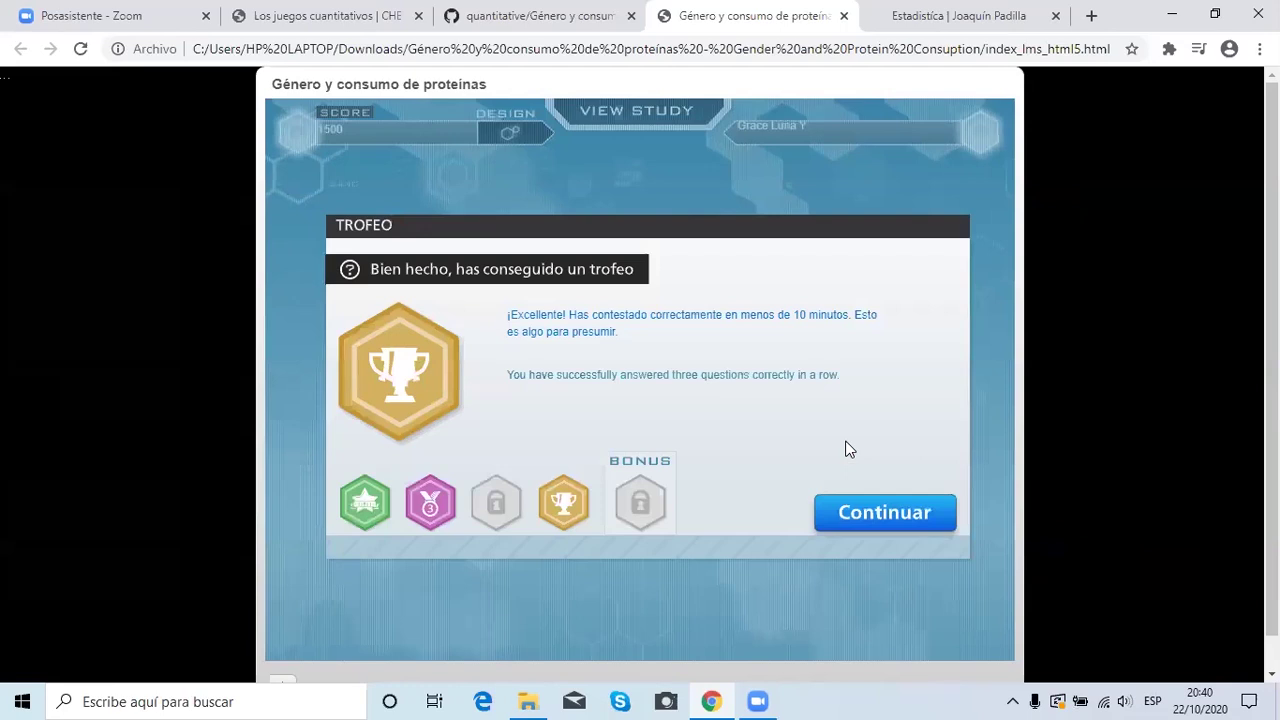
Step: Dismiss the trophy and open 'Resultados Escritos' (time 31:52, rank A, score 1500) in print preview
left_click(858, 512)
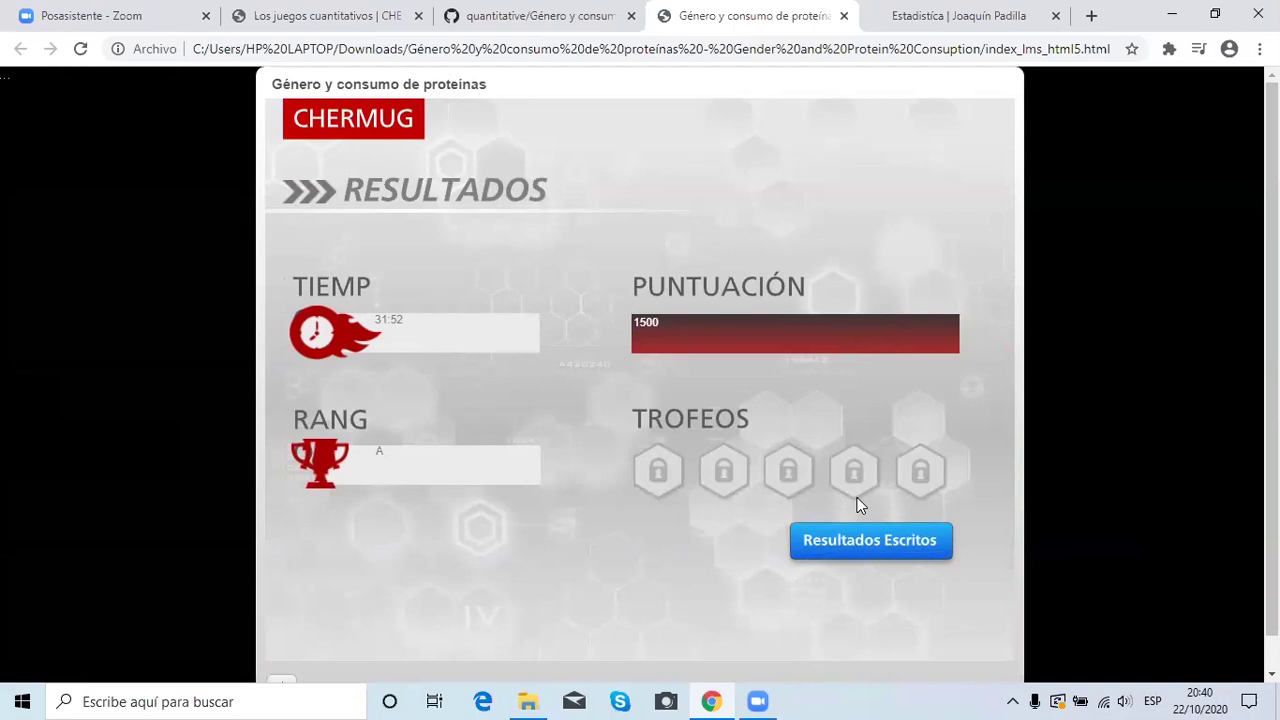
left_click(860, 545)
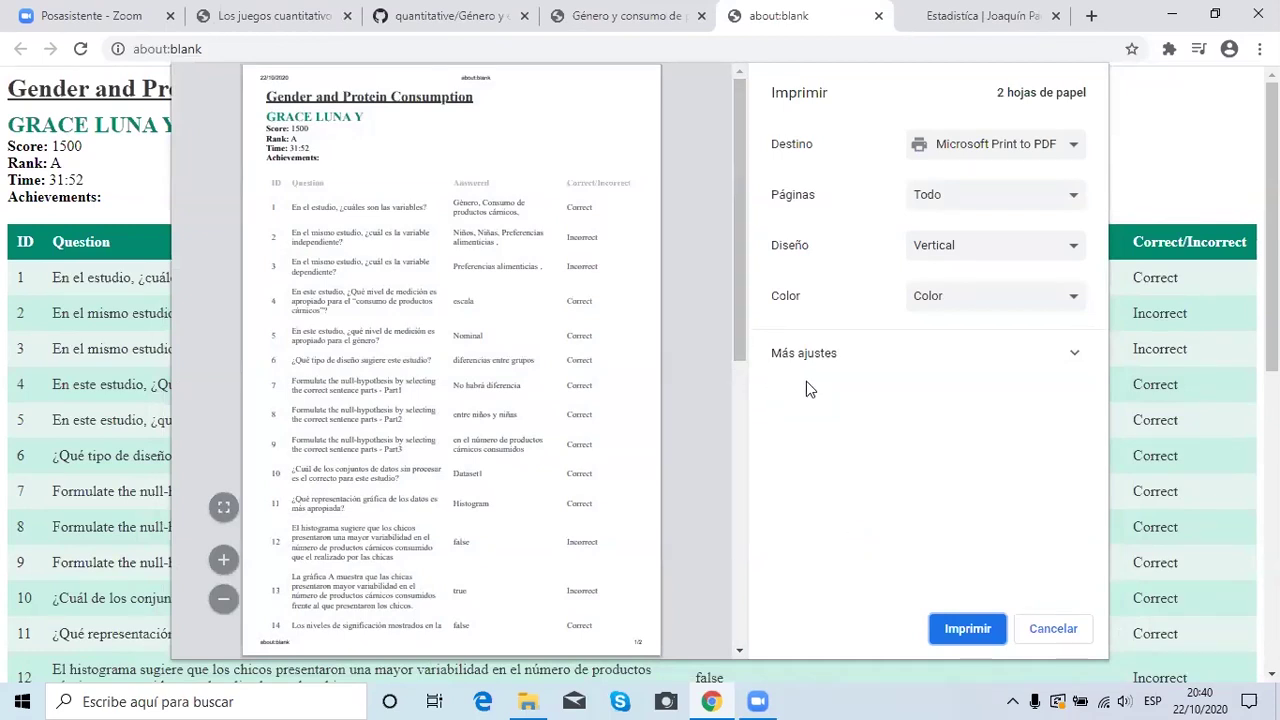
Step: Set the print destination to 'Guardar como PDF'
scroll(742, 324, "down", 1)
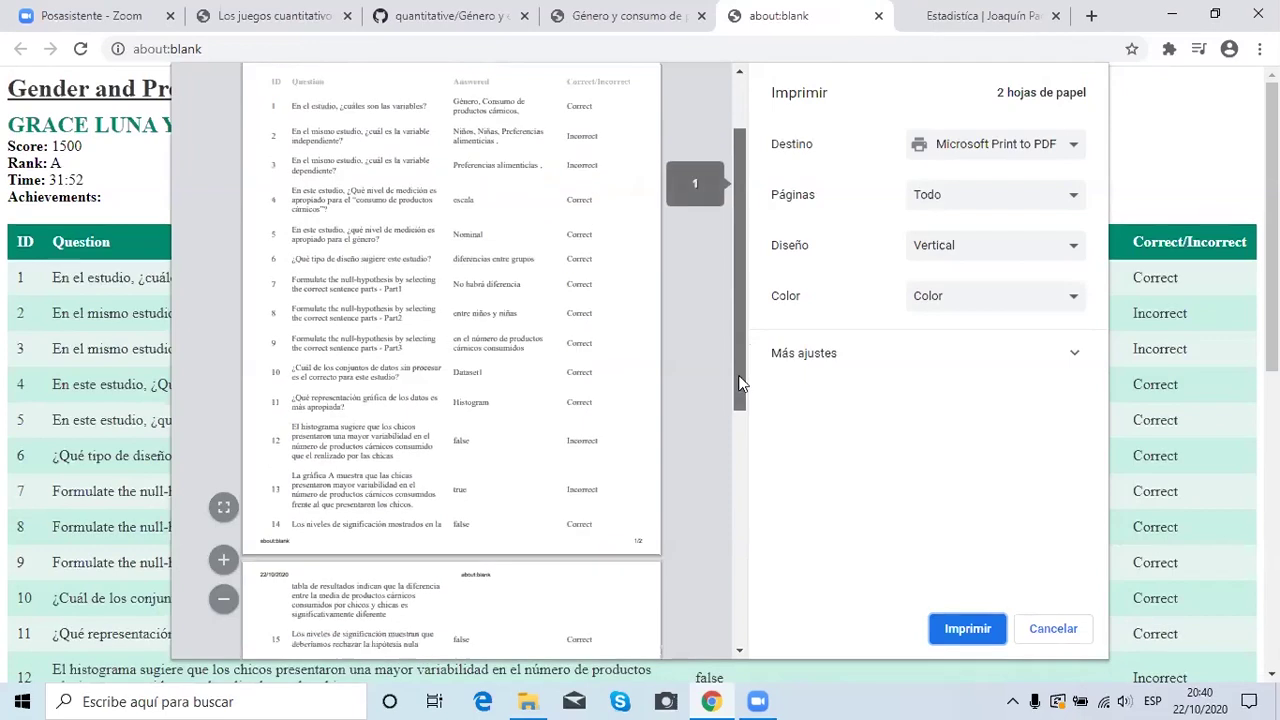
scroll(729, 338, "up", 1)
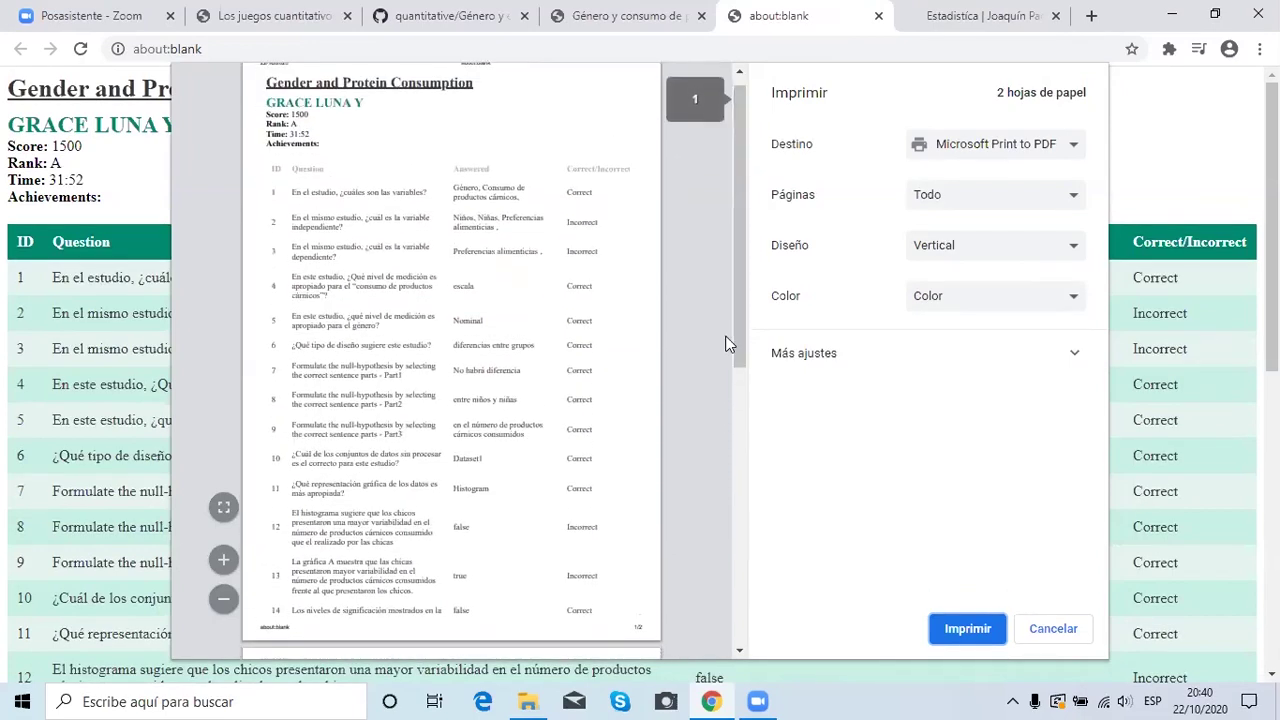
left_click(1070, 199)
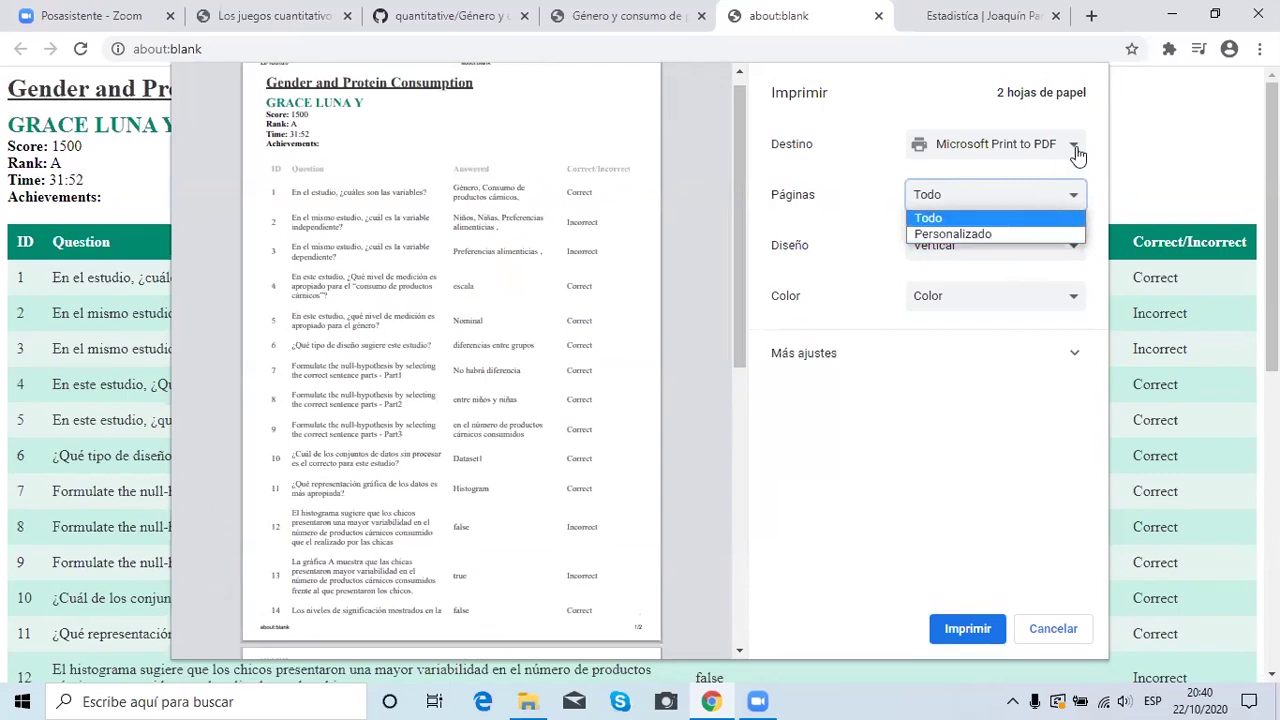
left_click(1075, 150)
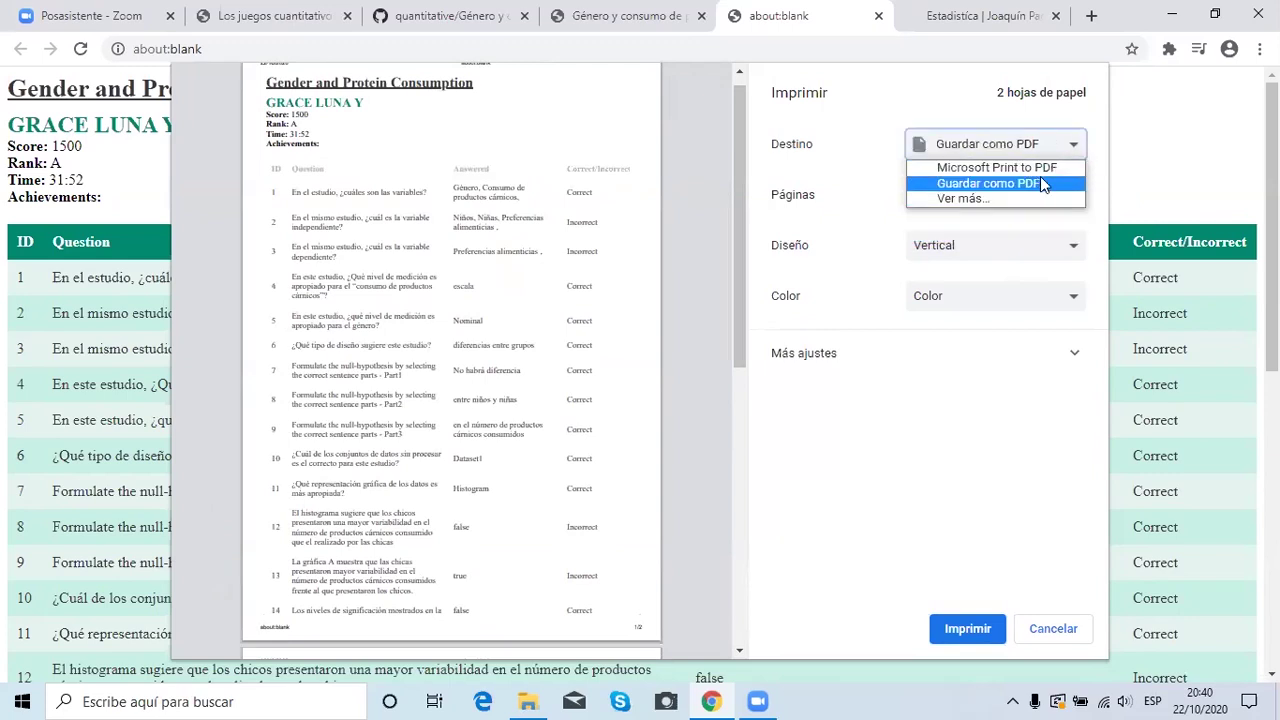
left_click(1040, 180)
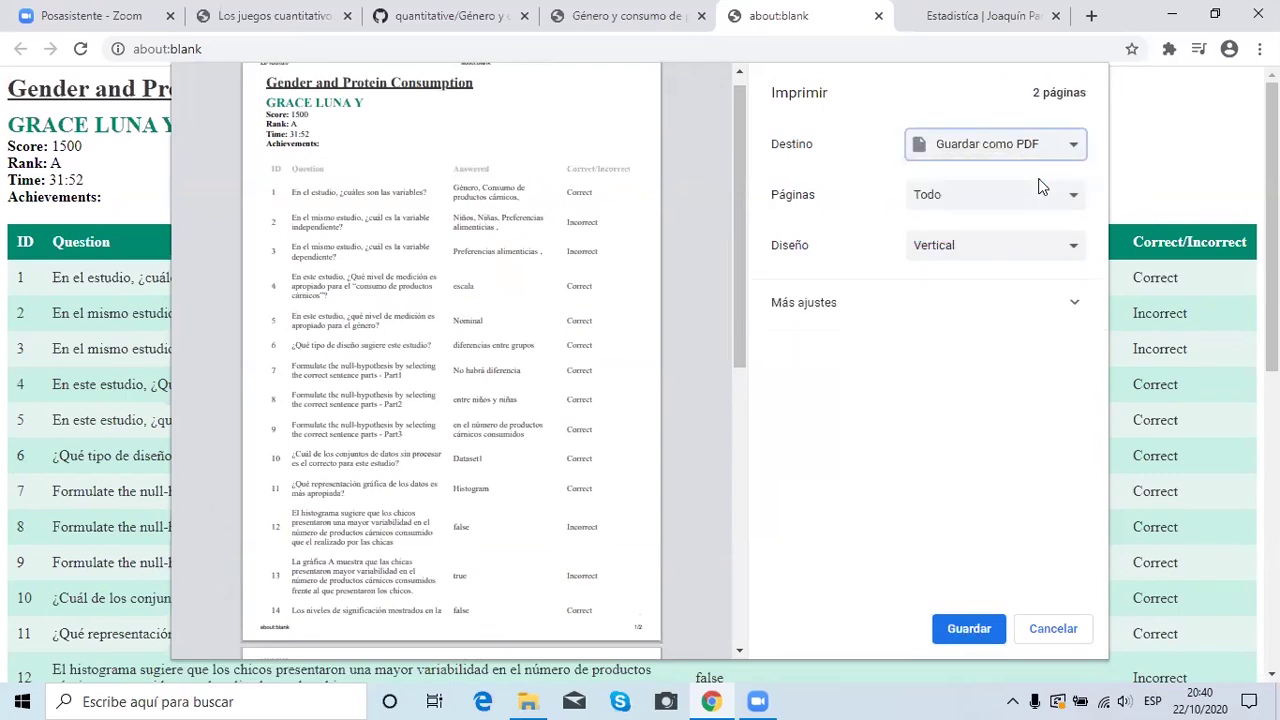
Step: Save the PDF as 'Resultado de Prueba' in Escritorio > curso GAMIFICACION
left_click(969, 630)
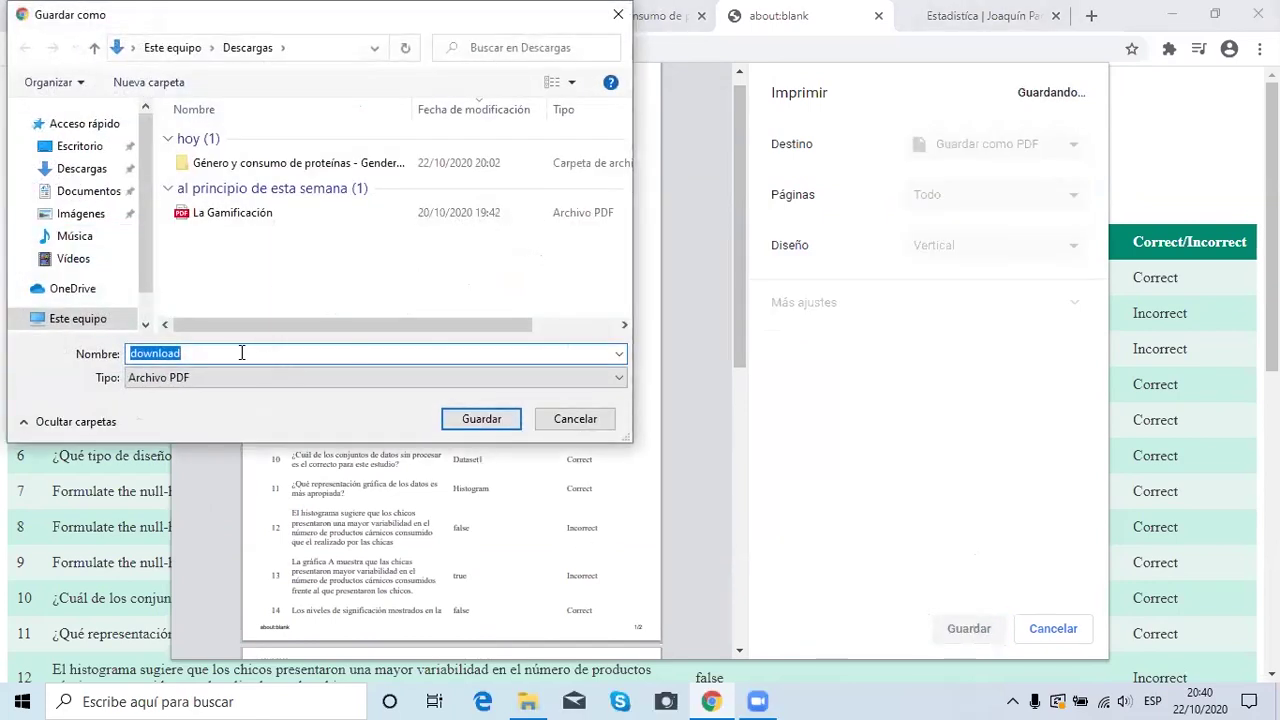
key("BackSpace")
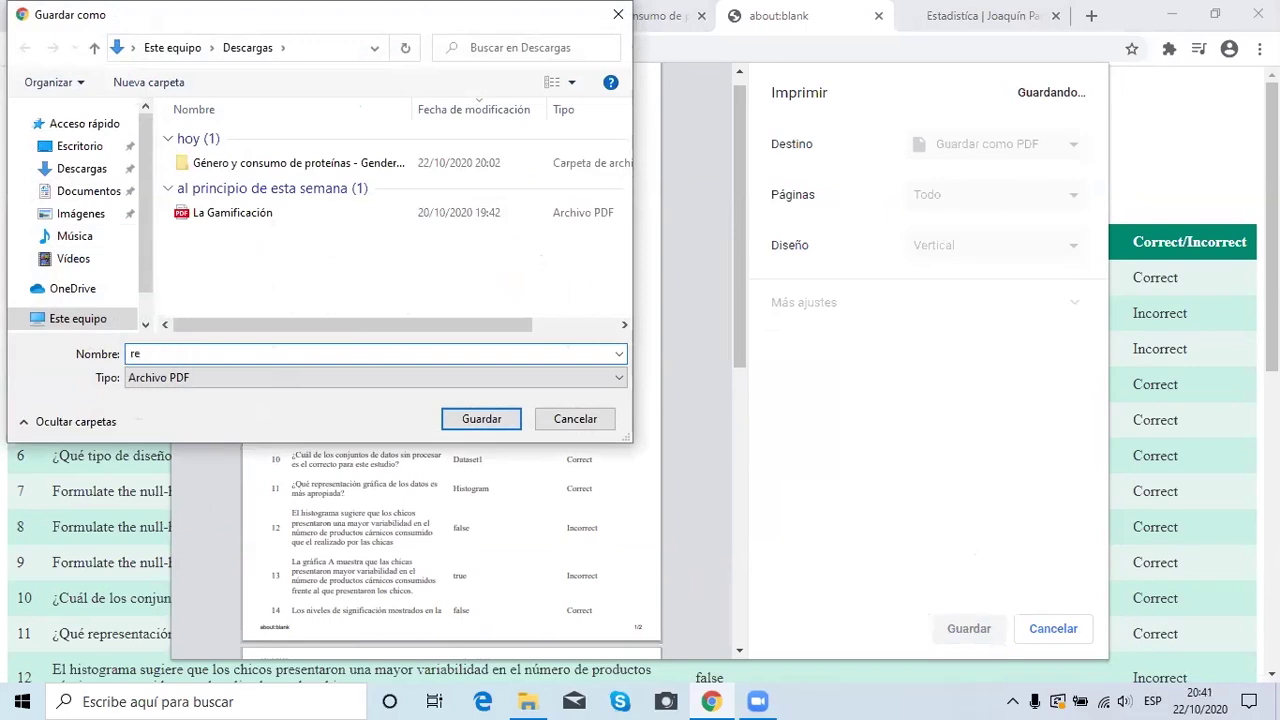
type("Resultado de Prueba")
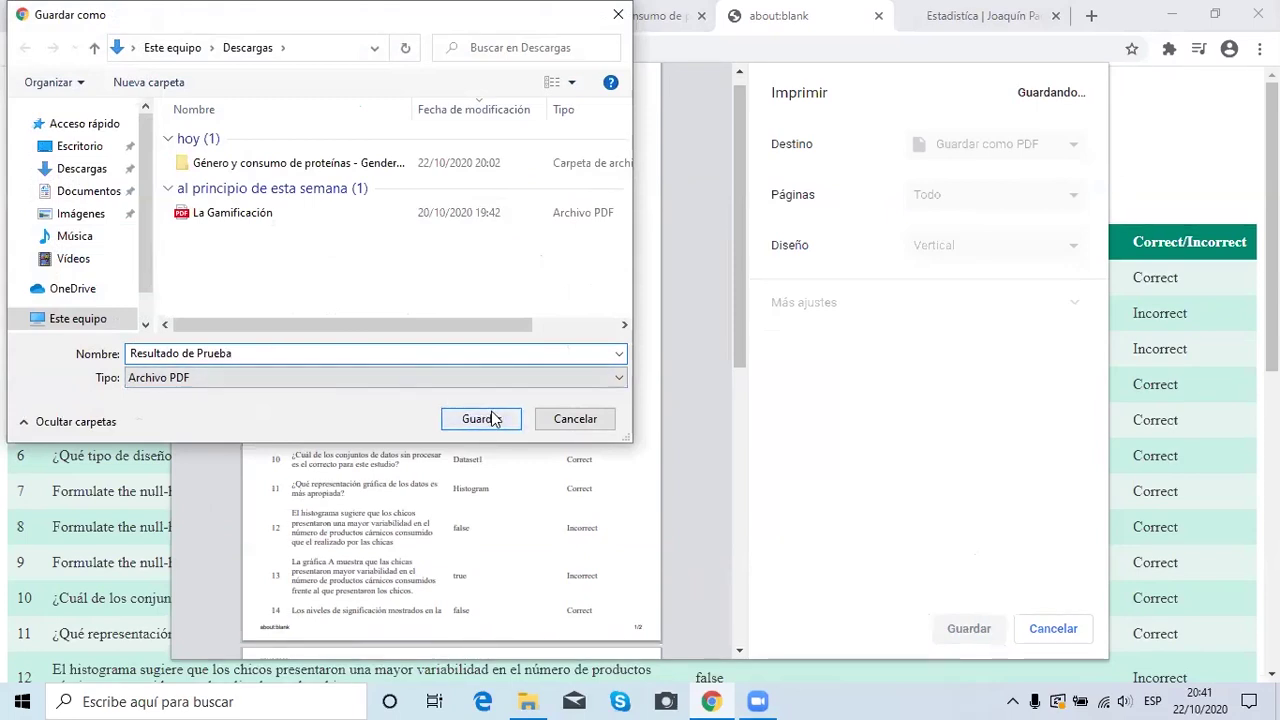
left_click(86, 148)
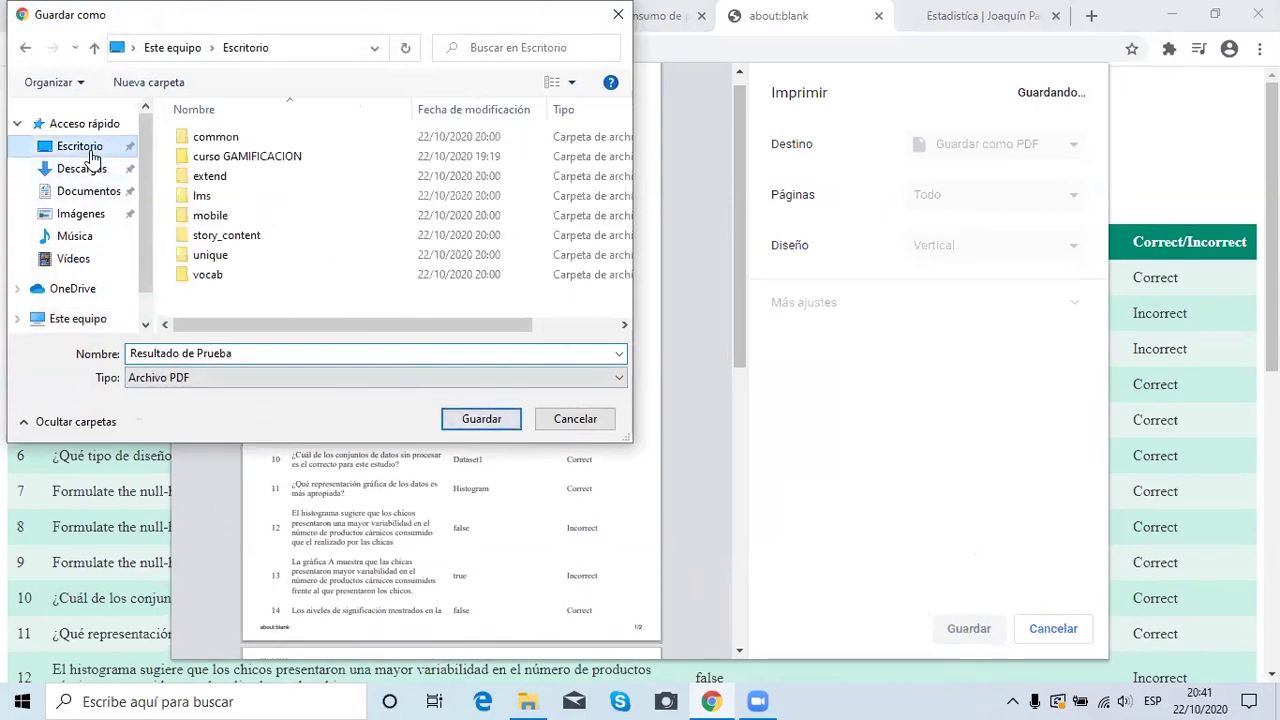
double_click(218, 160)
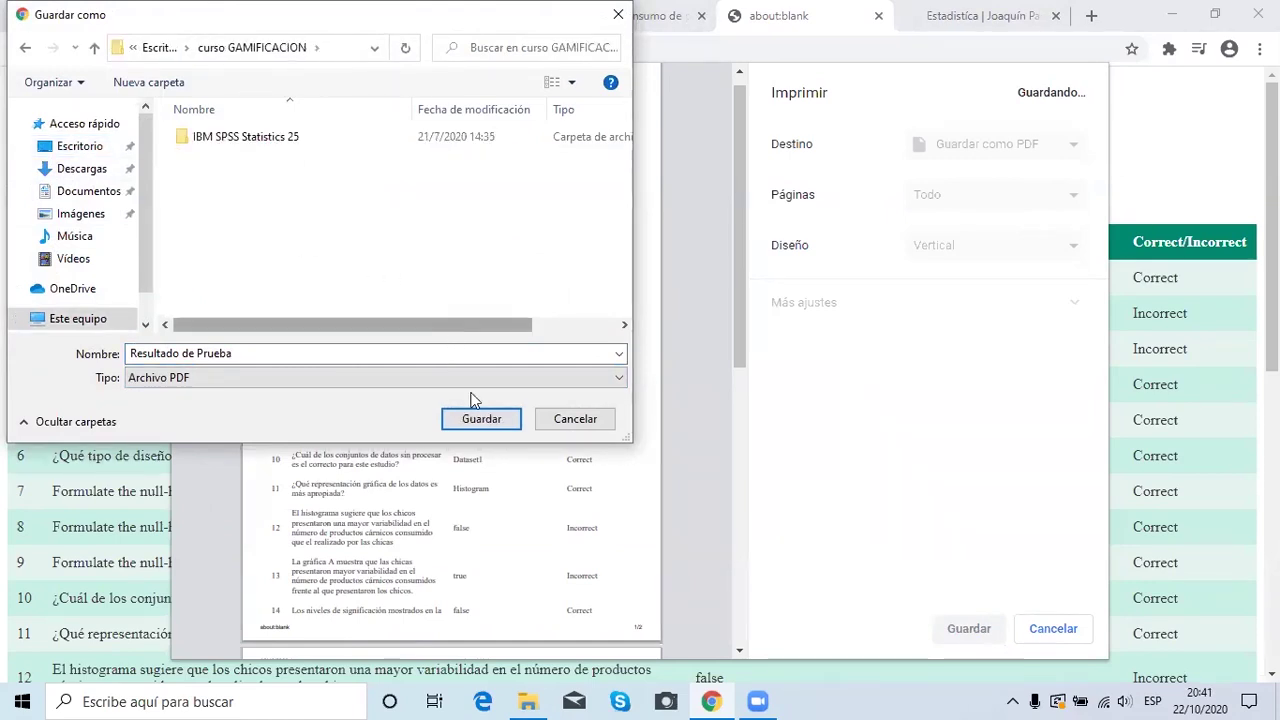
left_click(491, 418)
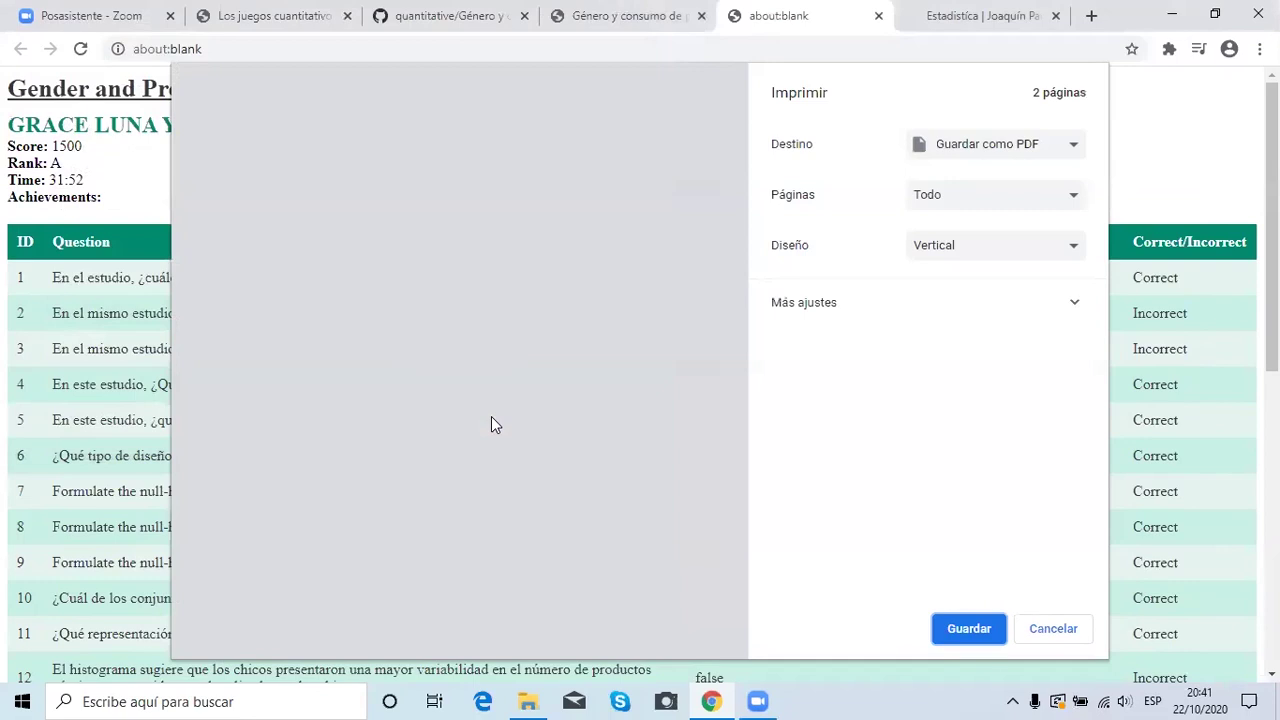
Step: Cancel the repeated save and close the print preview
left_click(968, 628)
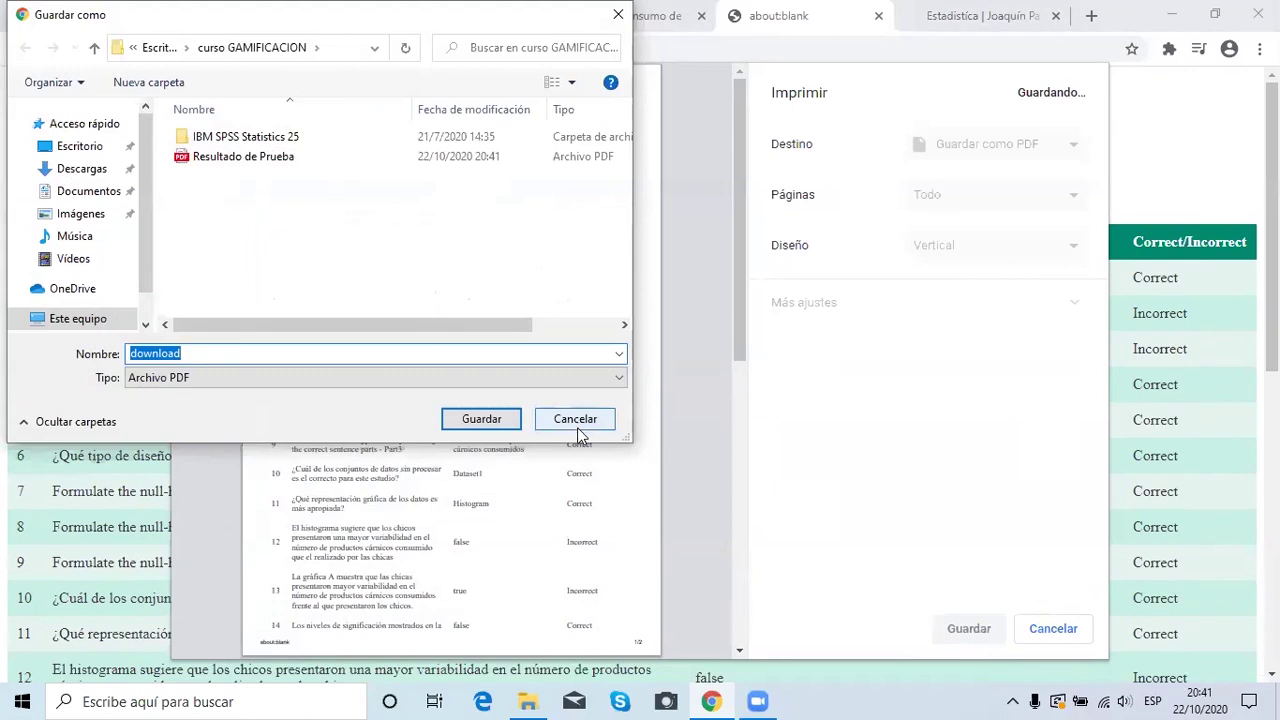
left_click(577, 429)
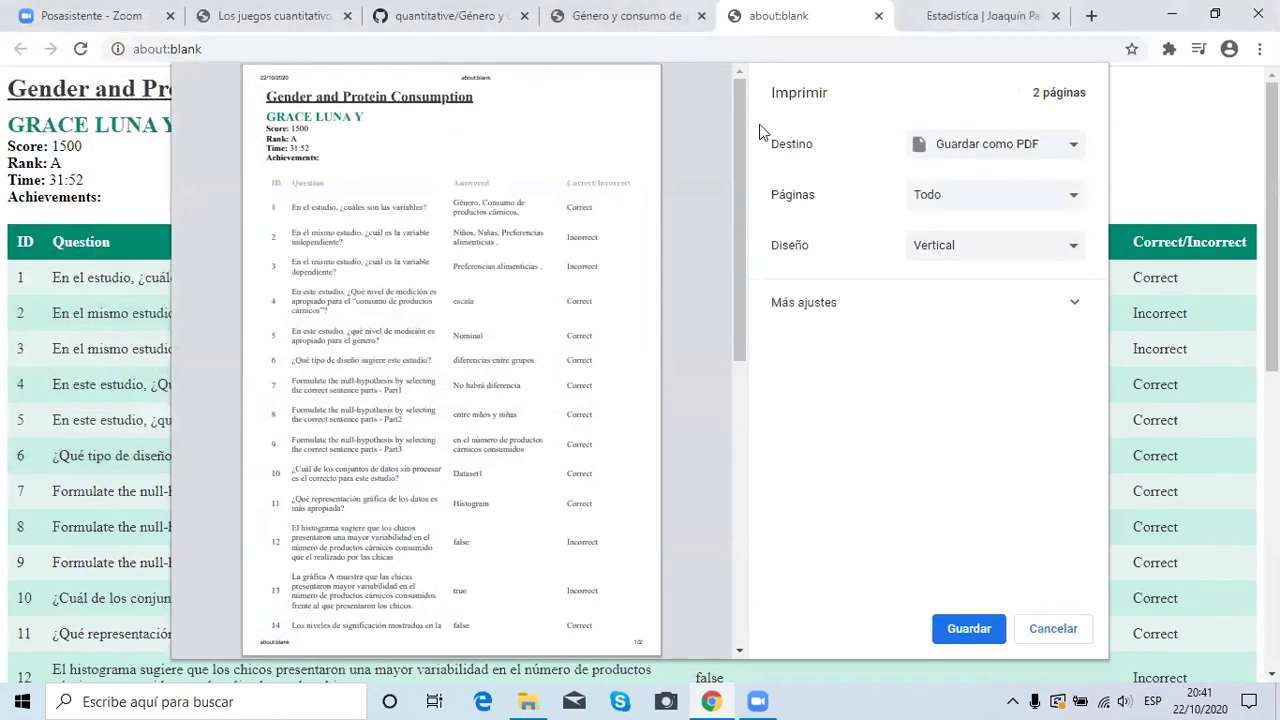
left_click(1058, 630)
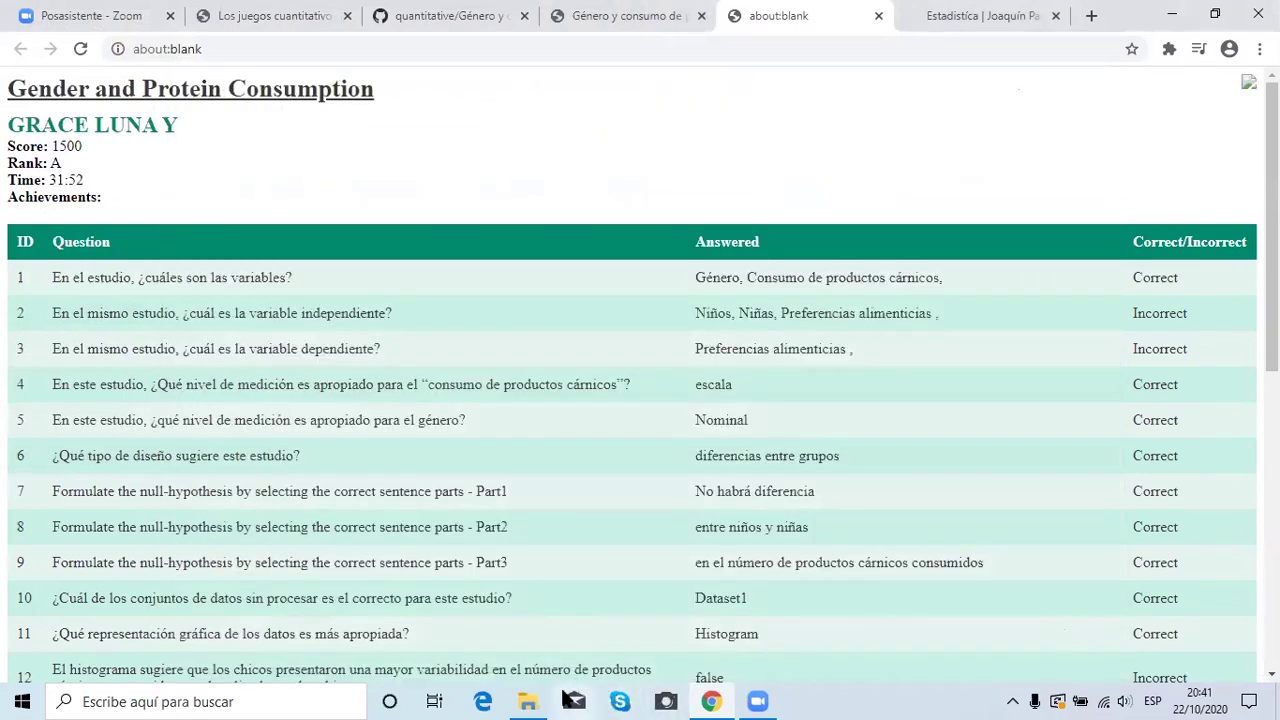
Step: Close the Estadística tutorials, blank and Género y consumo tabs, then restore Chrome down
left_click(1059, 16)
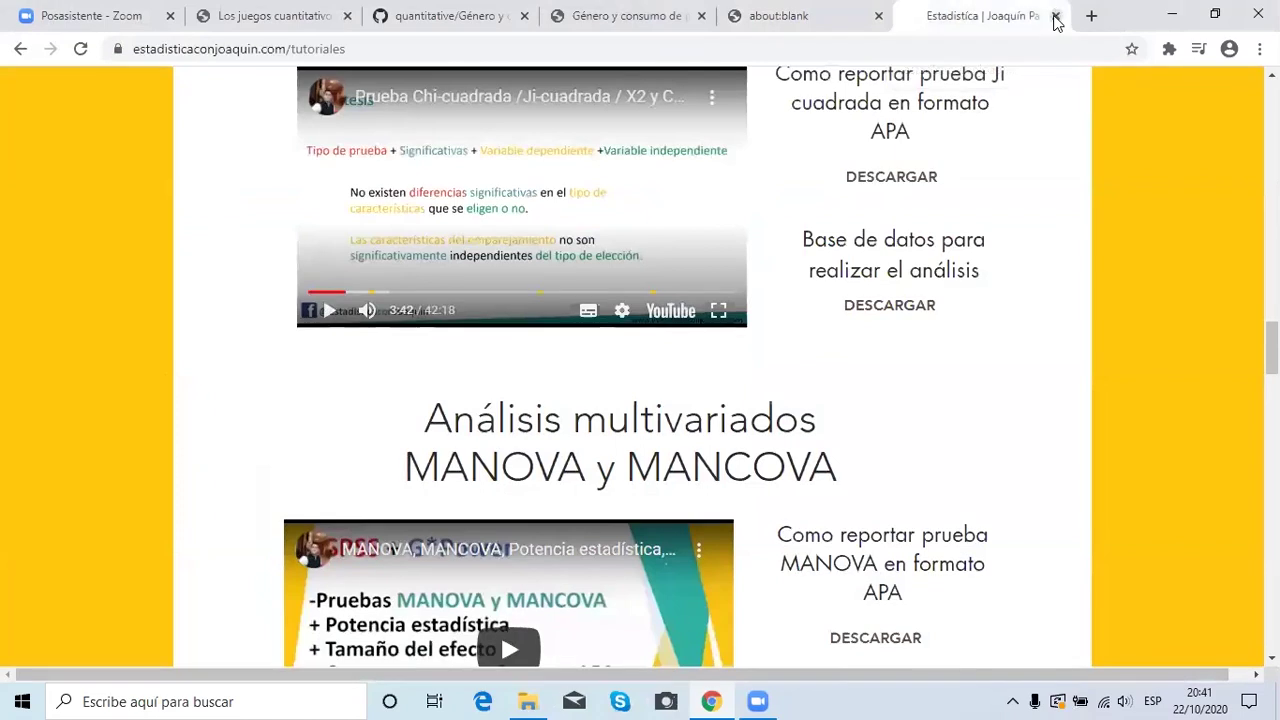
left_click(1057, 17)
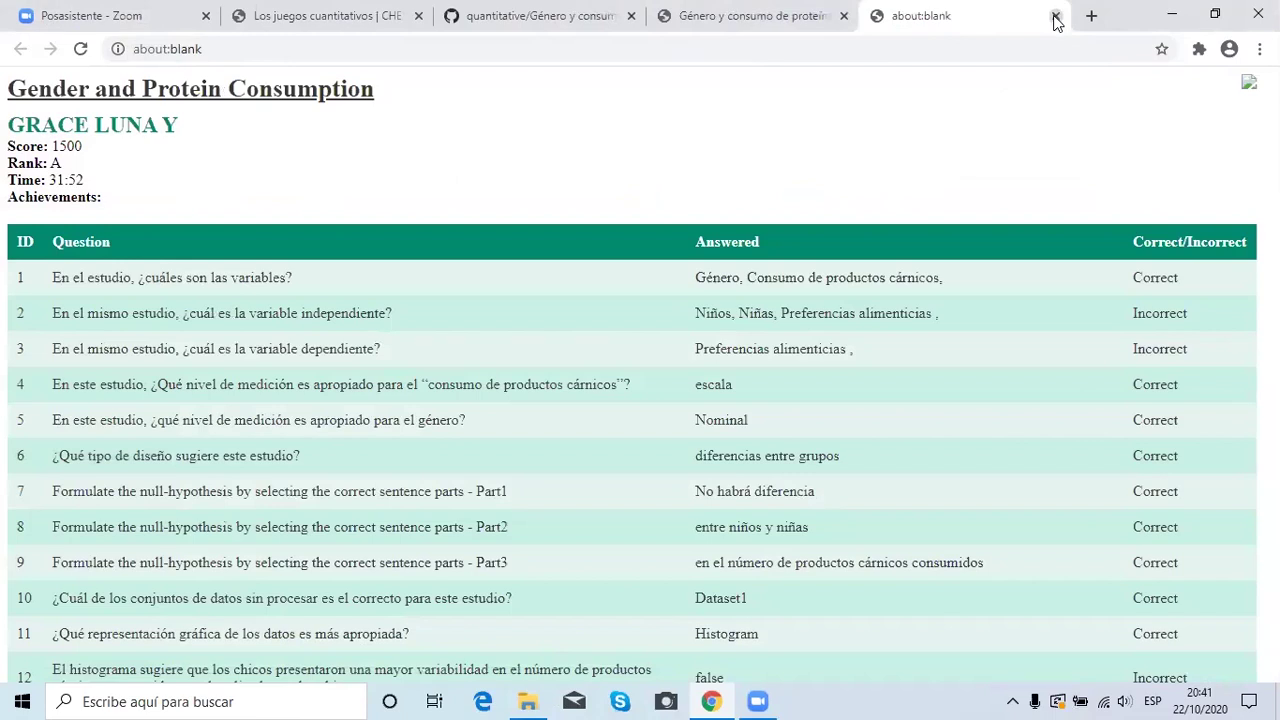
left_click(1057, 17)
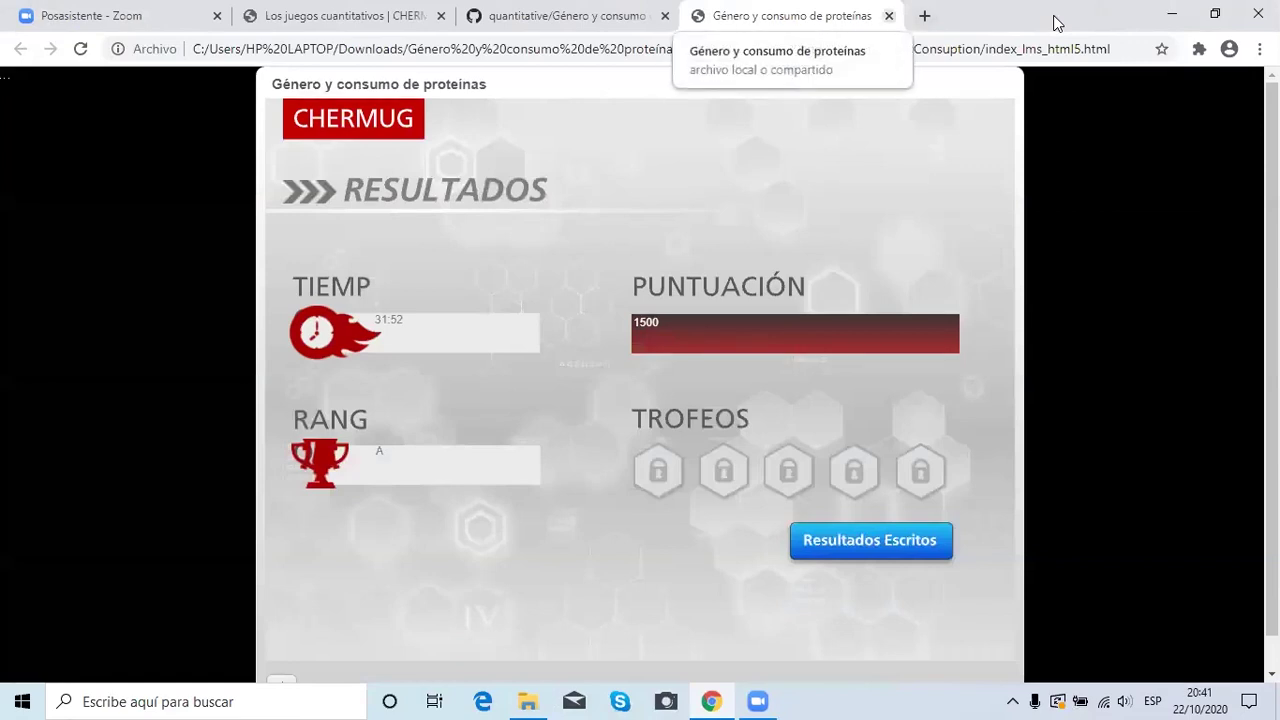
left_click(888, 16)
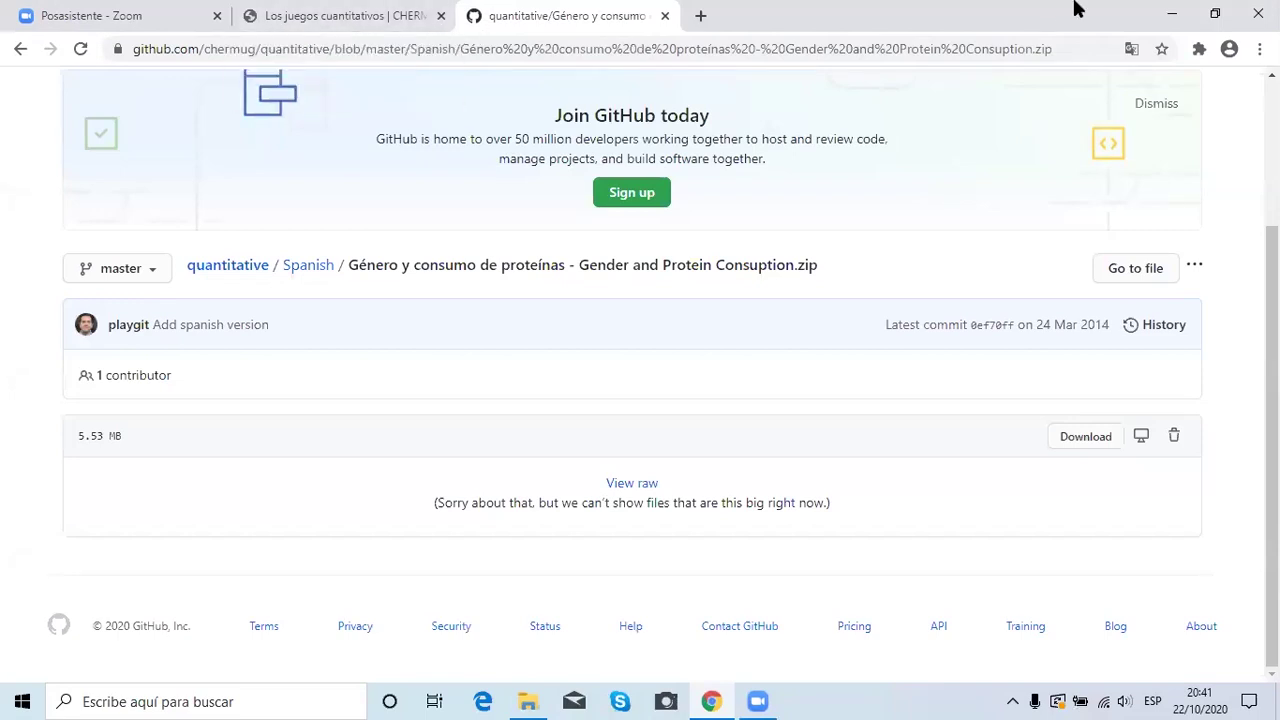
left_click(1216, 15)
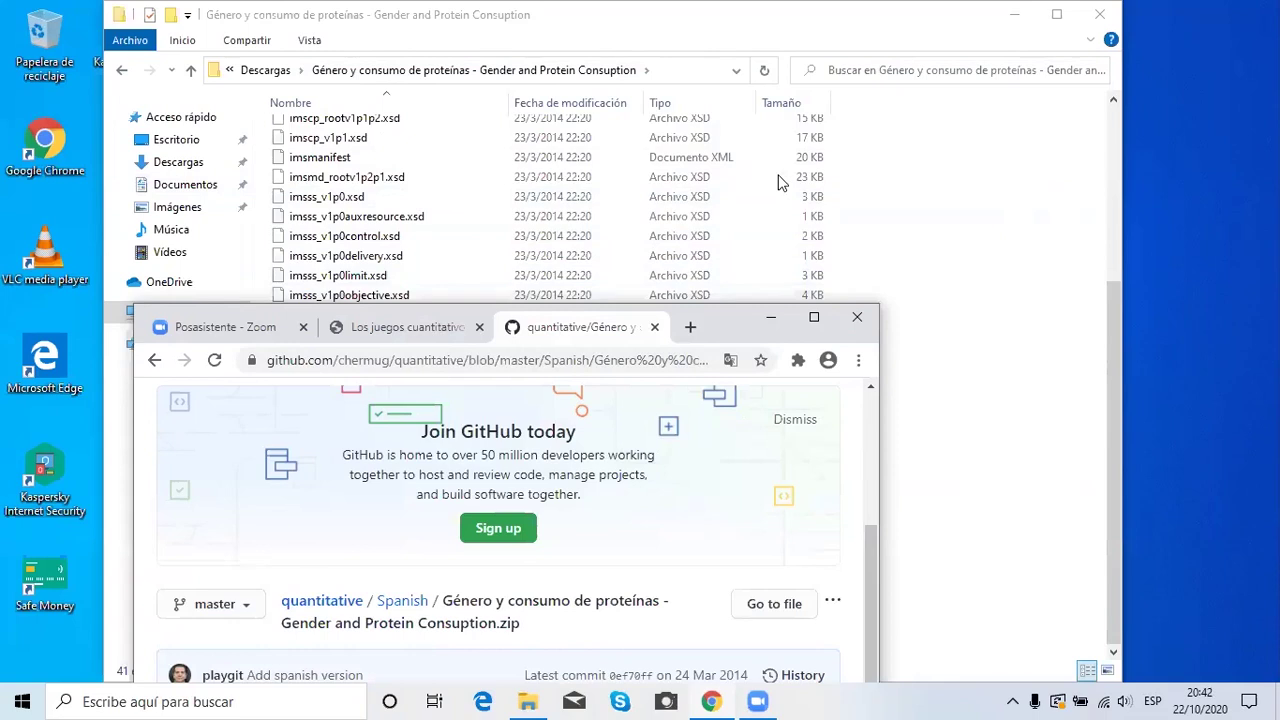
Step: Move Chrome aside and go through Este equipo and Disco local (C:) to Escritorio
left_click_drag(397, 313, 807, 175)
left_click(195, 325)
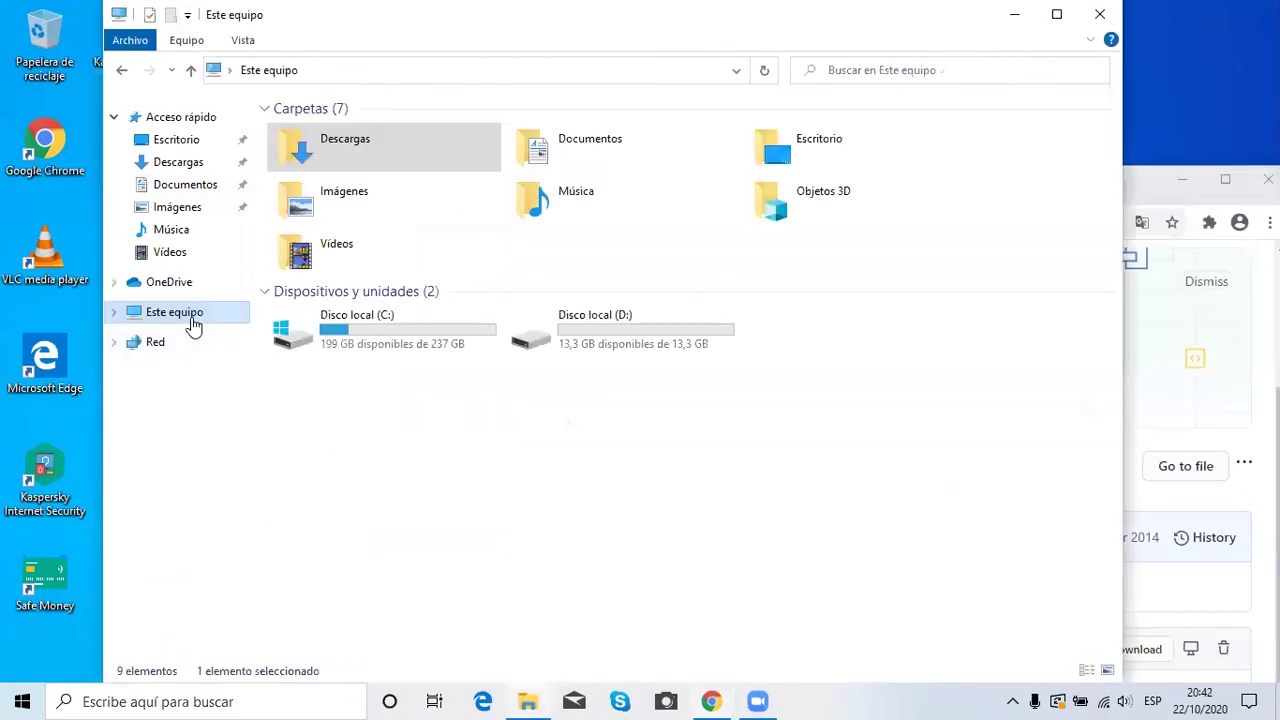
double_click(300, 339)
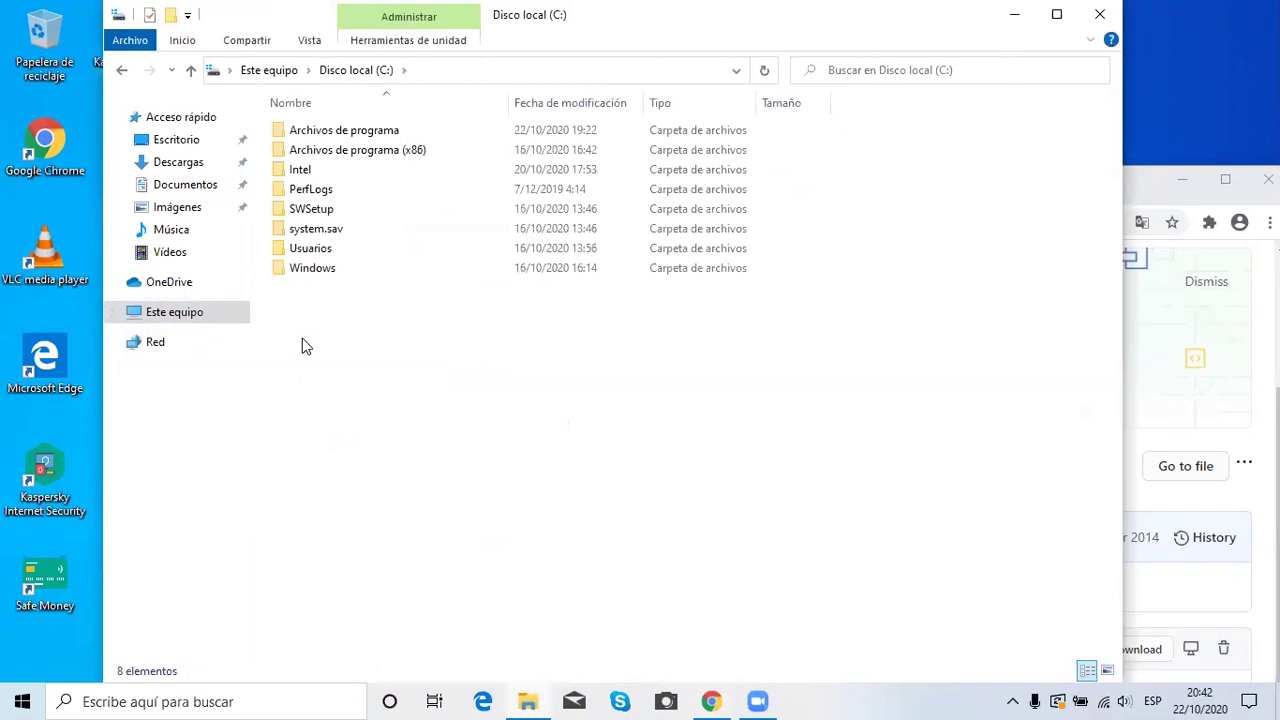
left_click(192, 145)
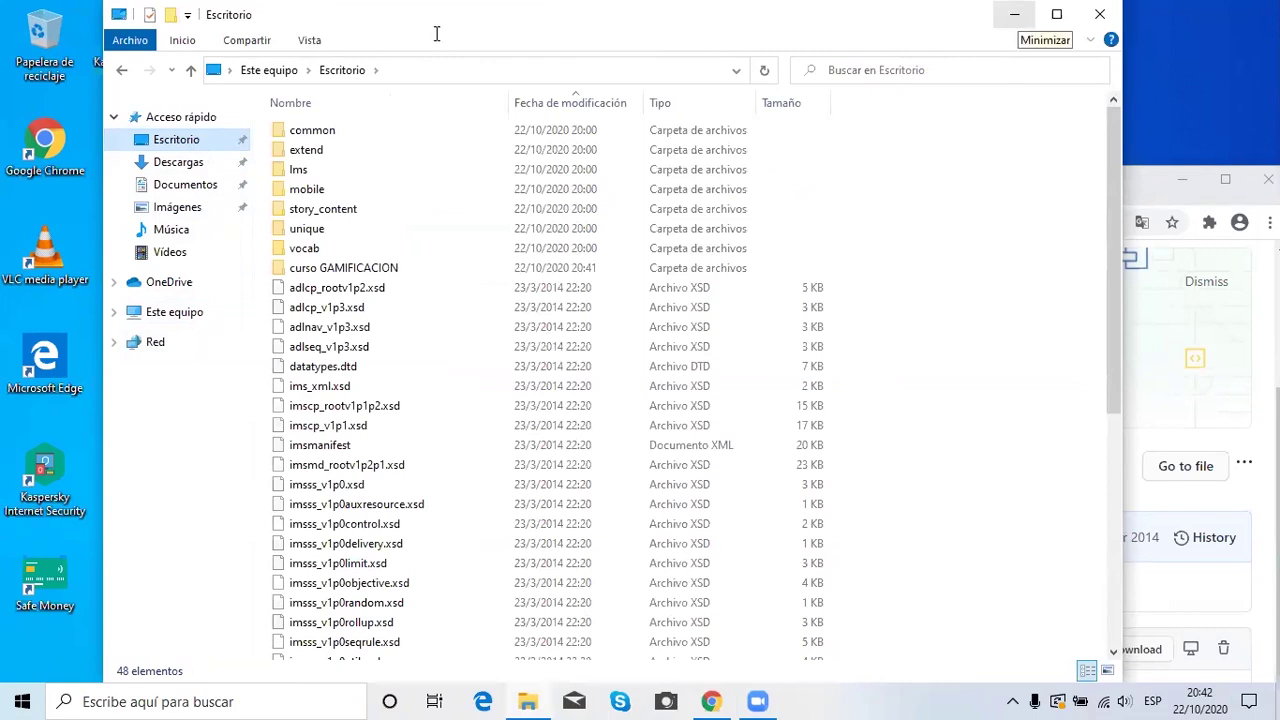
left_click(121, 698)
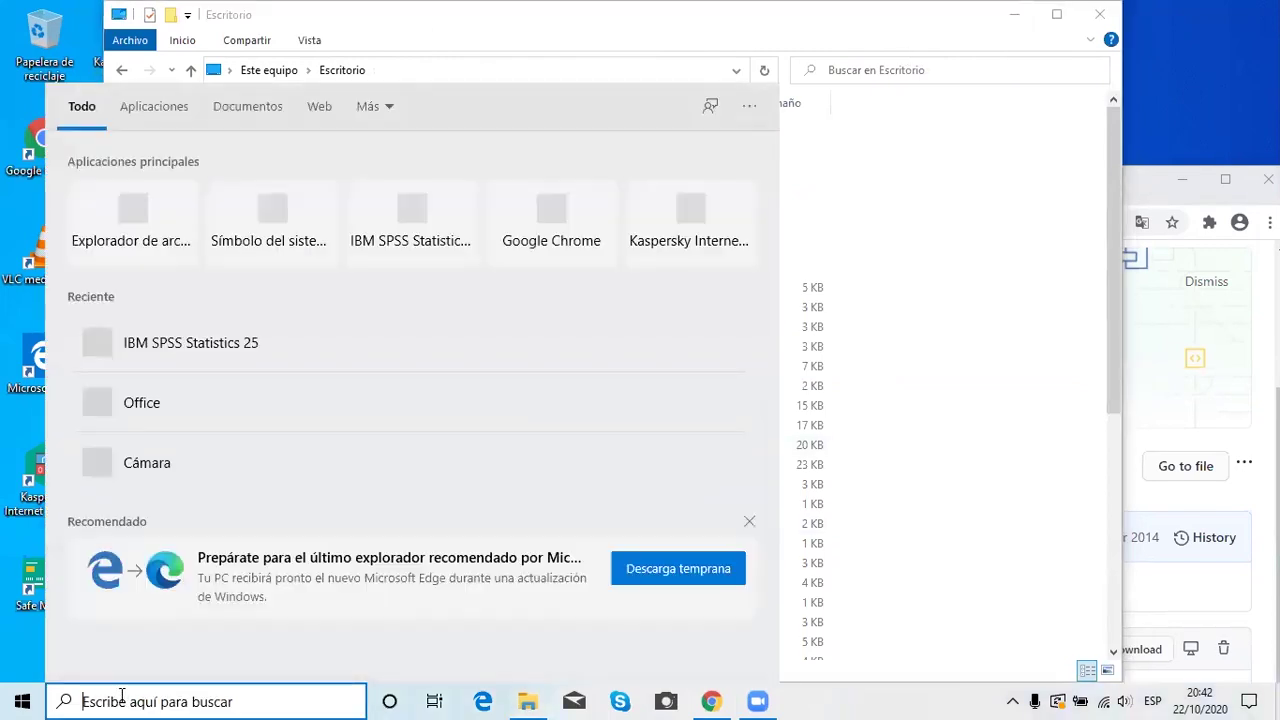
type("sps")
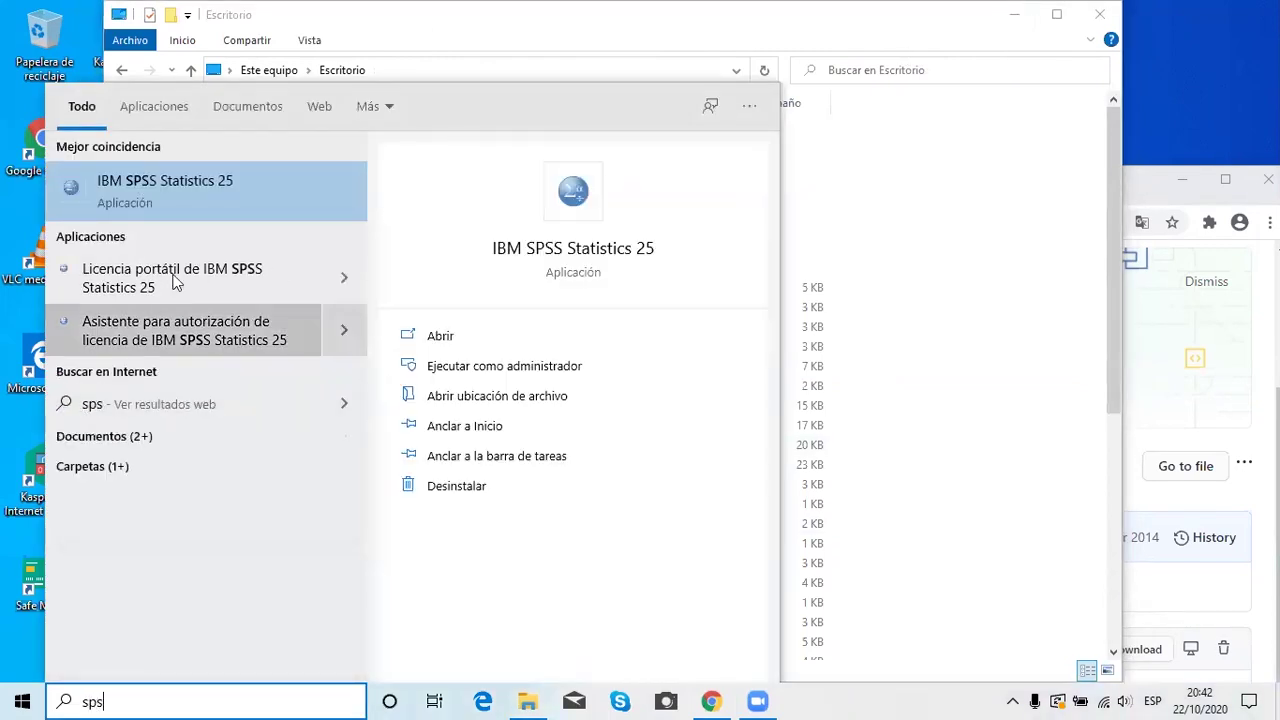
left_click(446, 340)
left_click(448, 338)
left_click(448, 337)
left_click(448, 337)
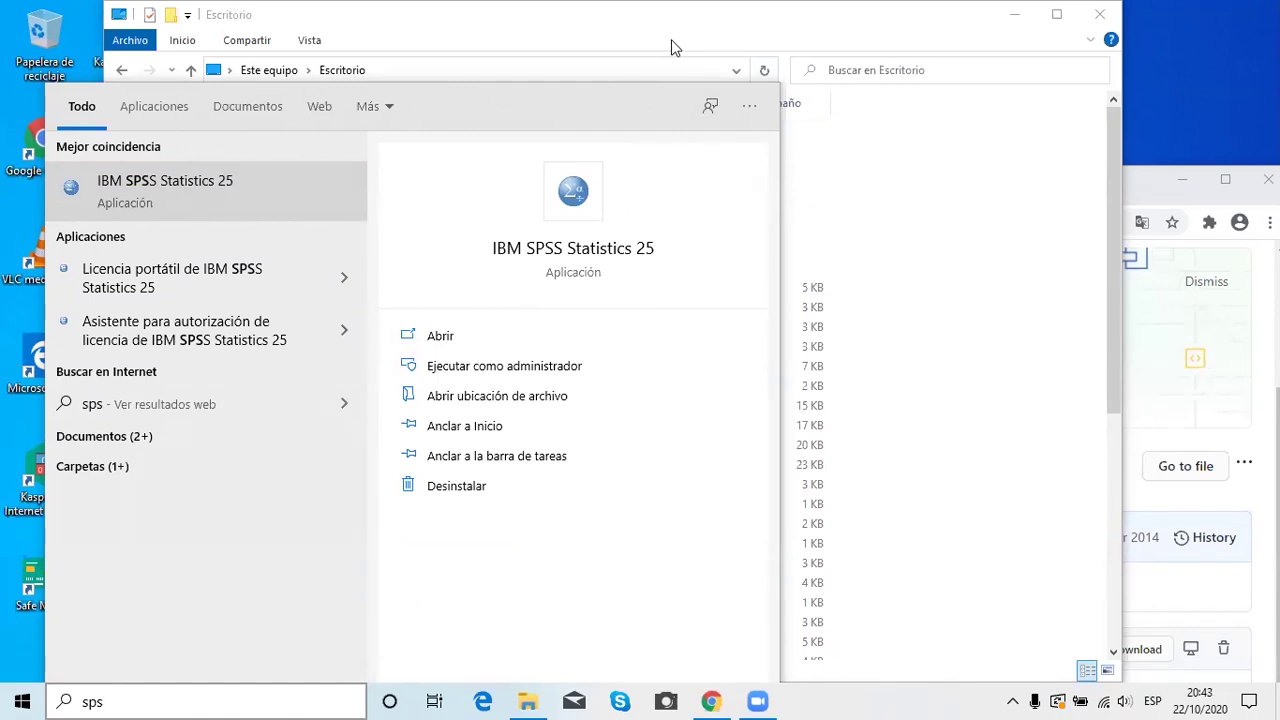
key("Escape")
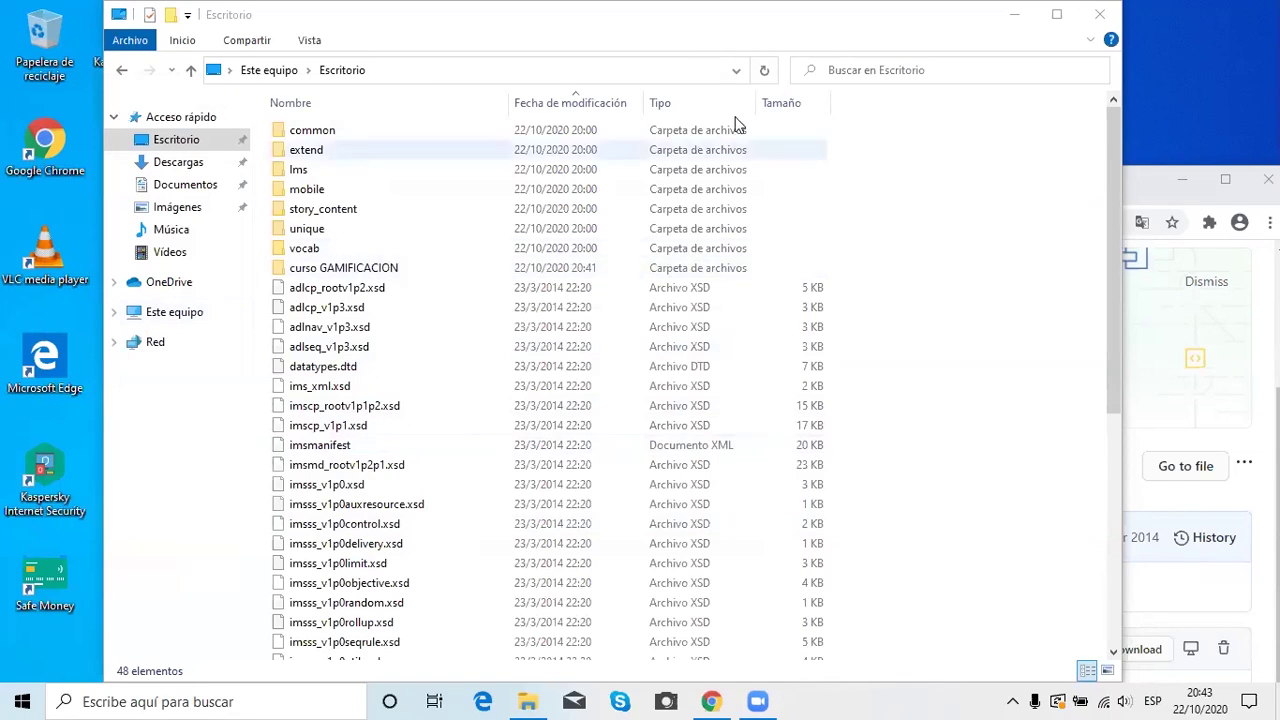
key("super+Down")
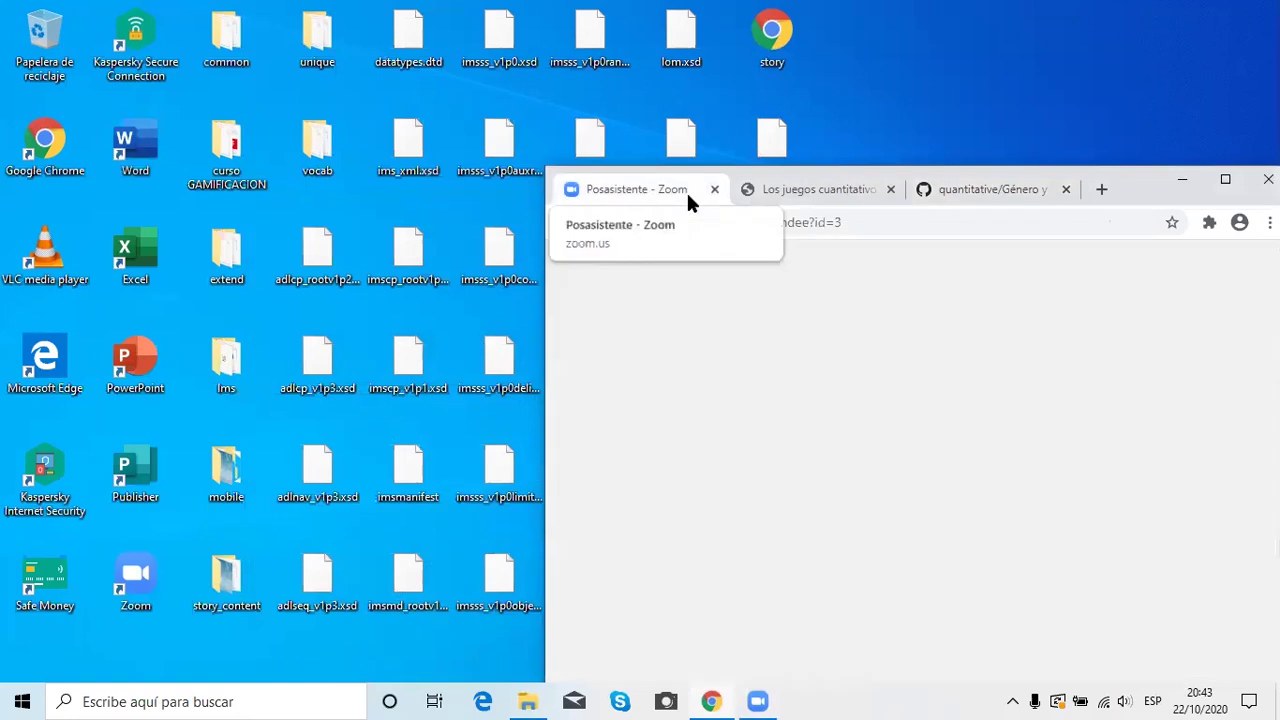
left_click(686, 197)
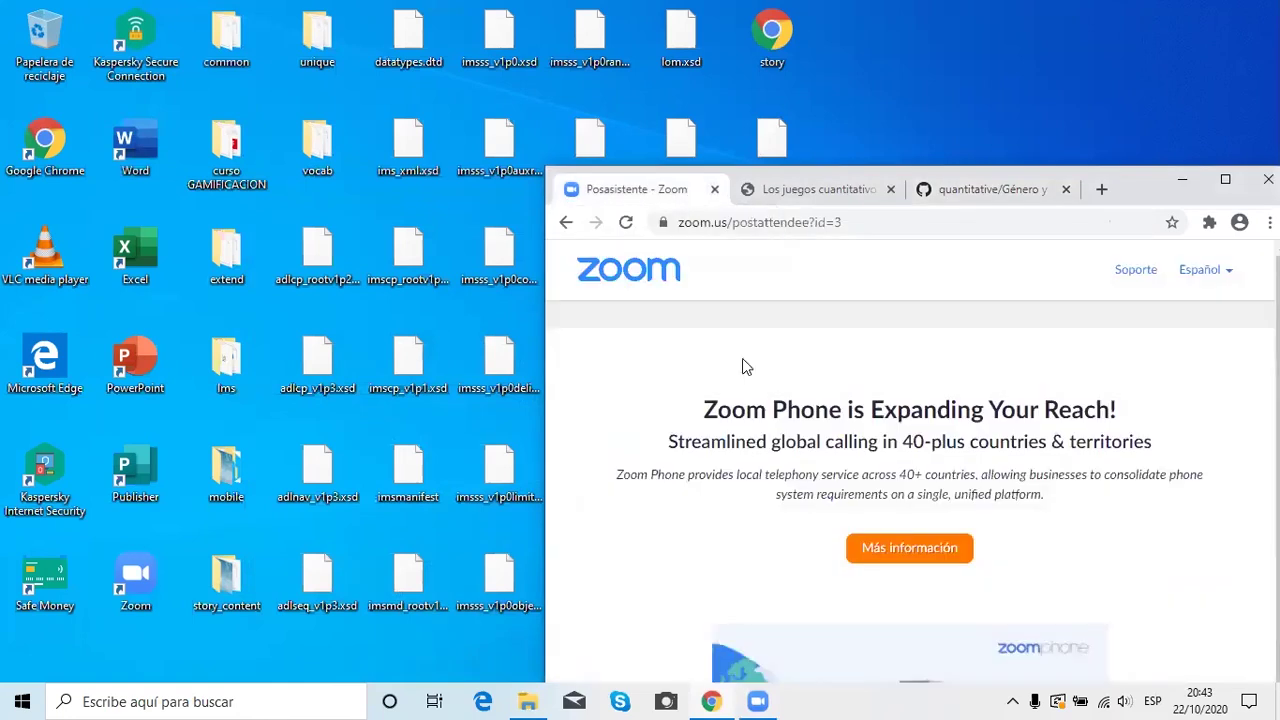
right_click(755, 699)
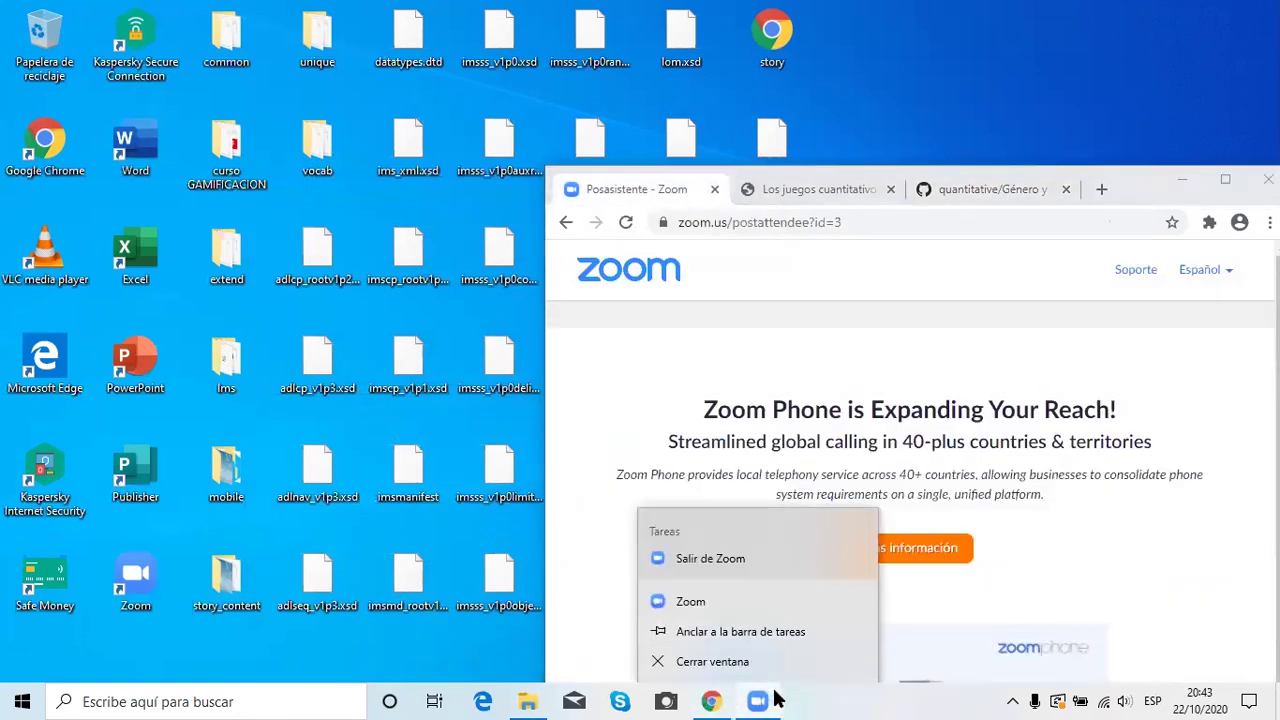
left_click(532, 700)
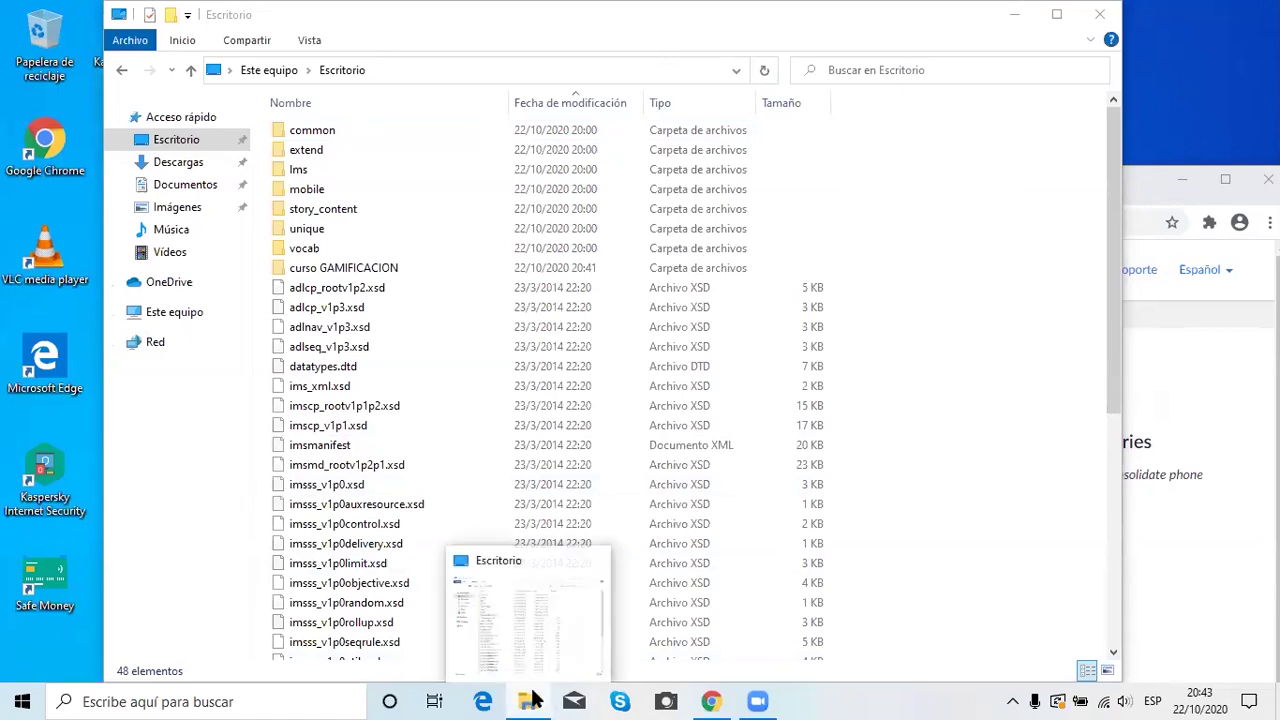
left_click(253, 701)
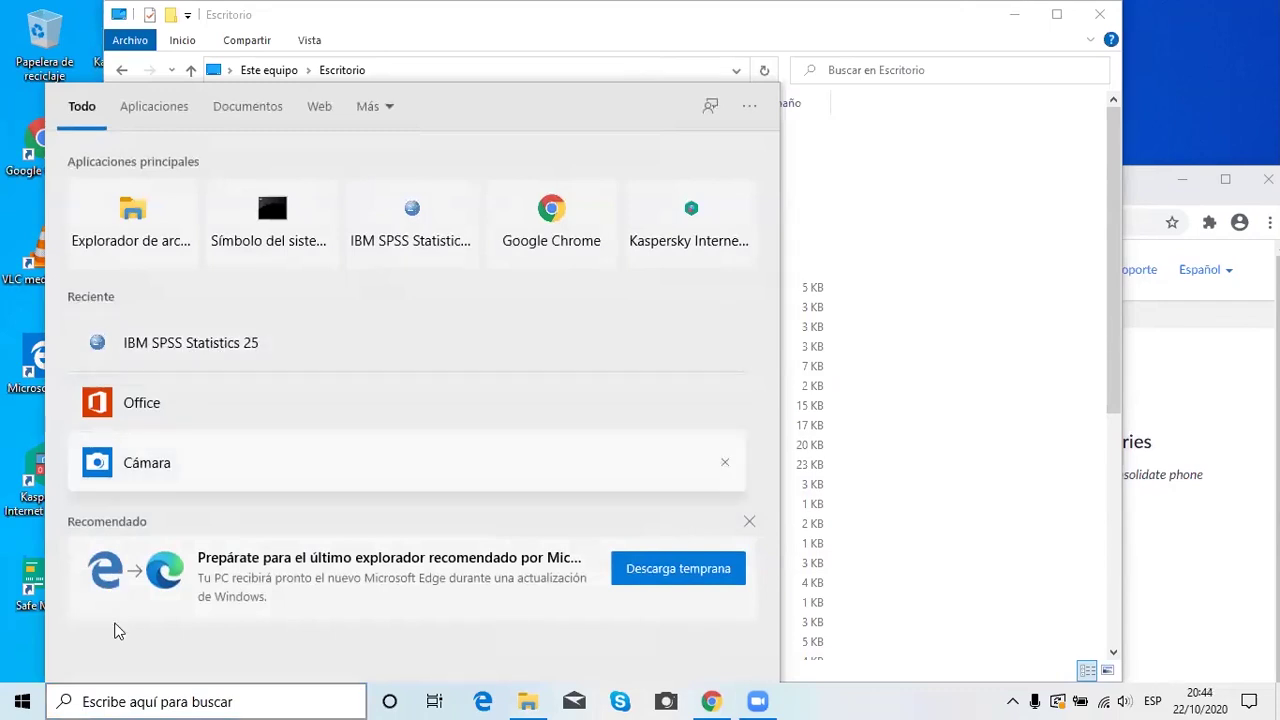
left_click(108, 694)
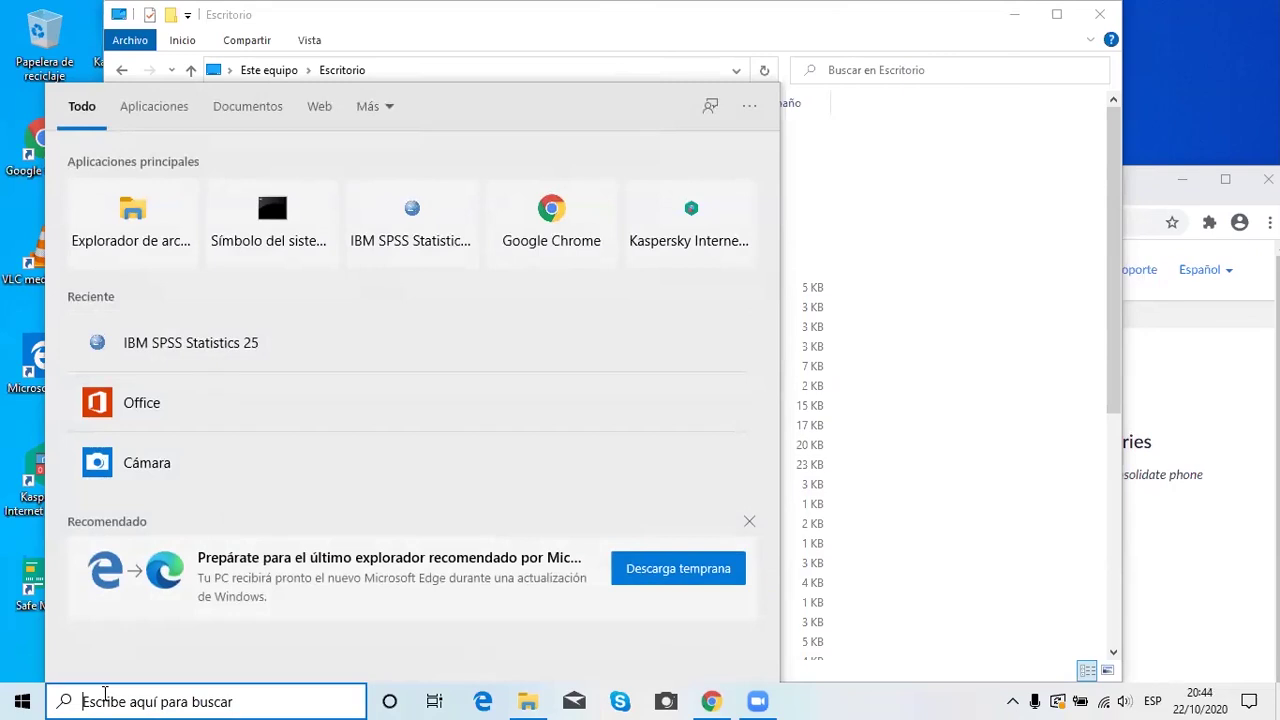
type("sp")
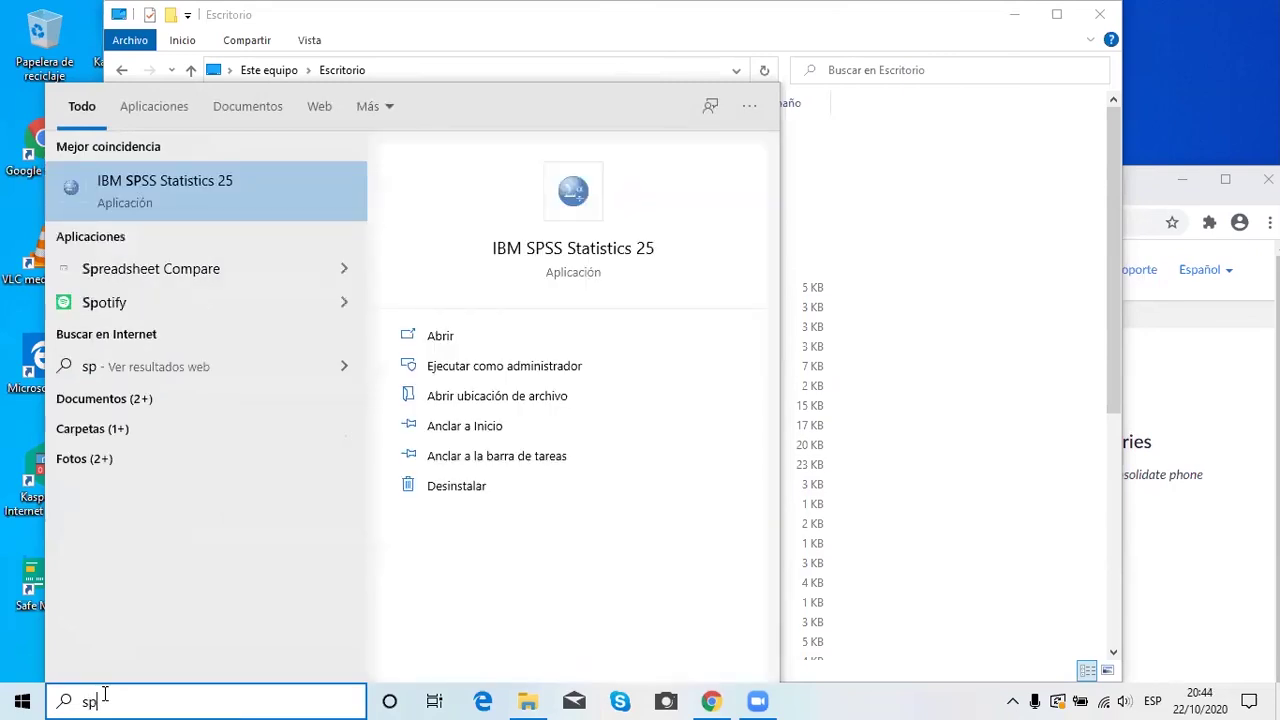
type("ss")
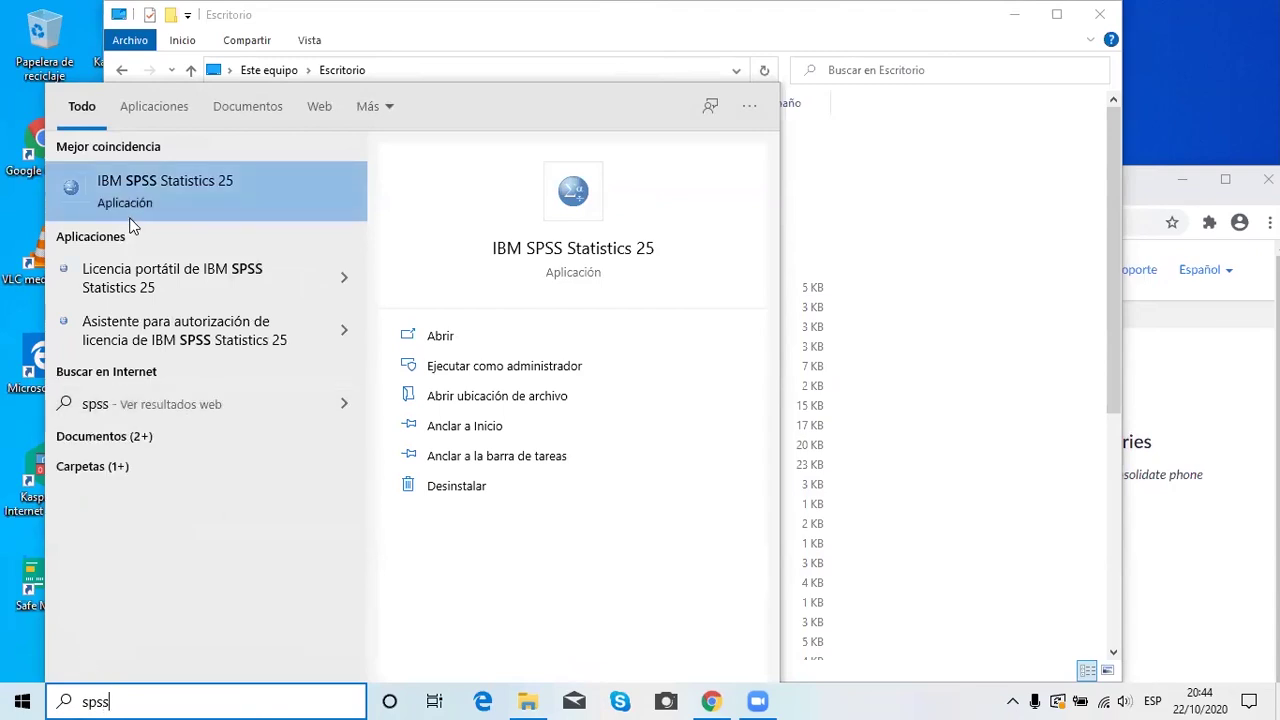
left_click(432, 342)
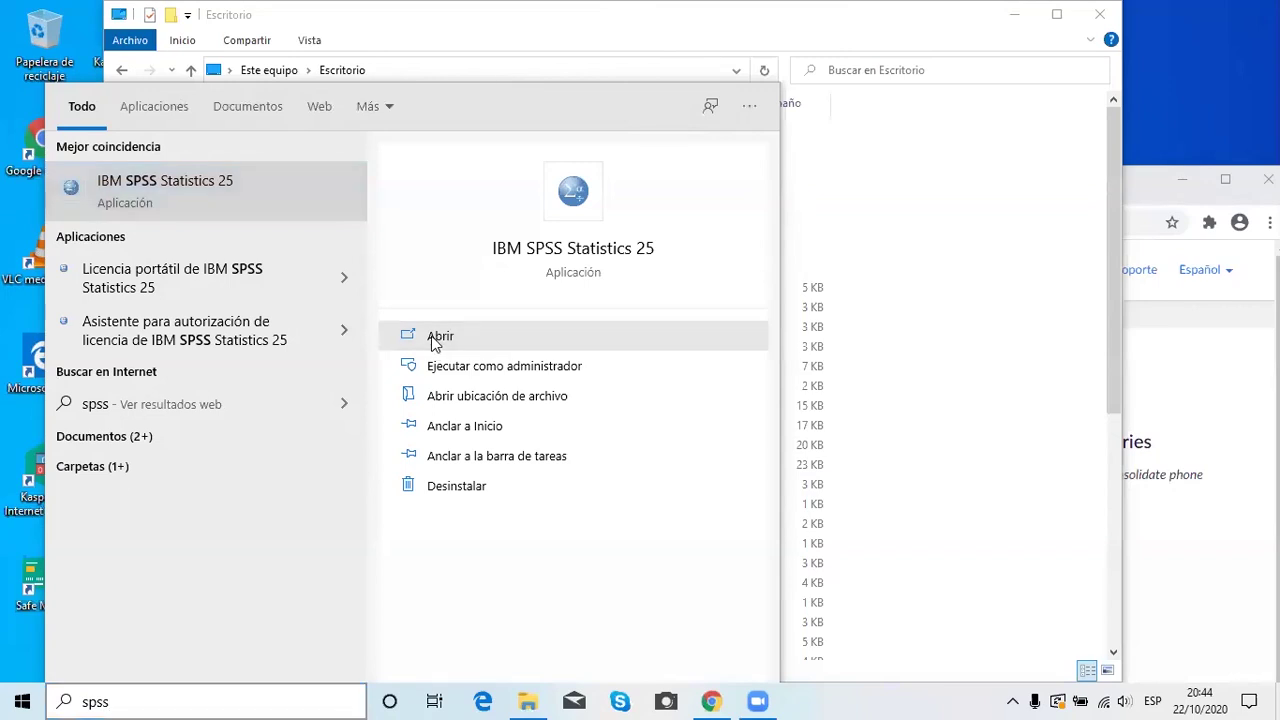
left_click(755, 100)
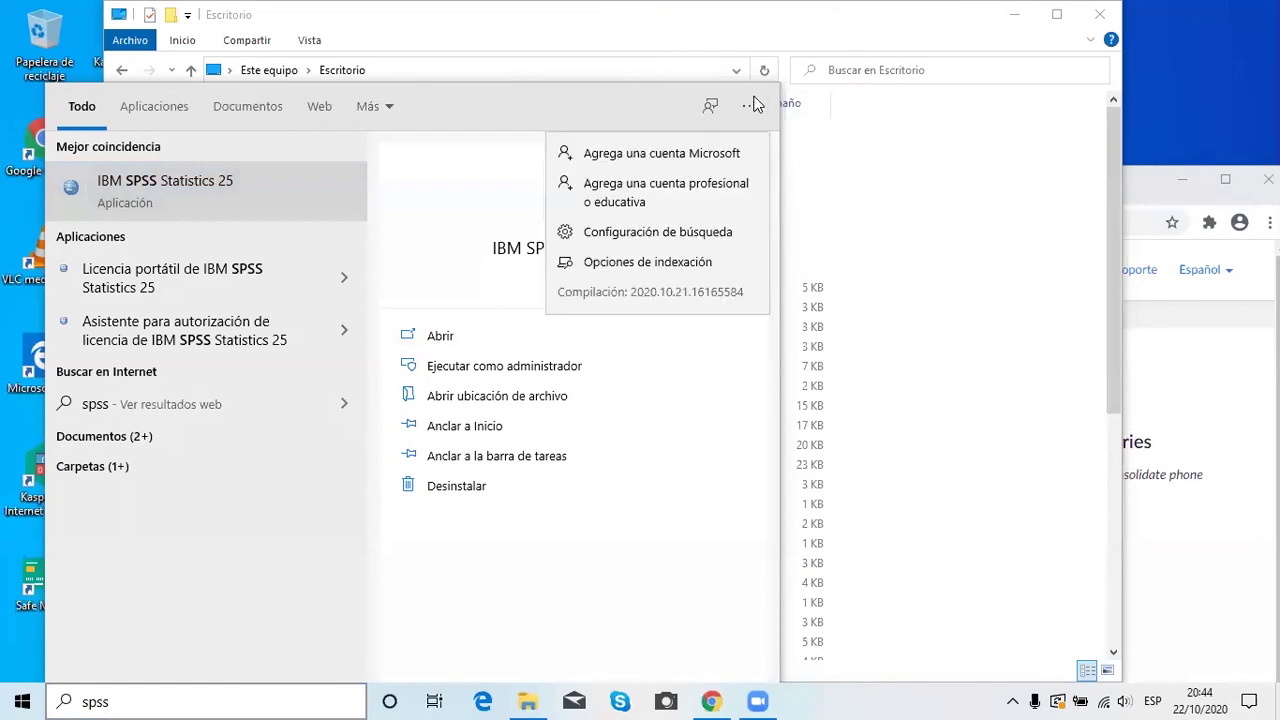
left_click(988, 46)
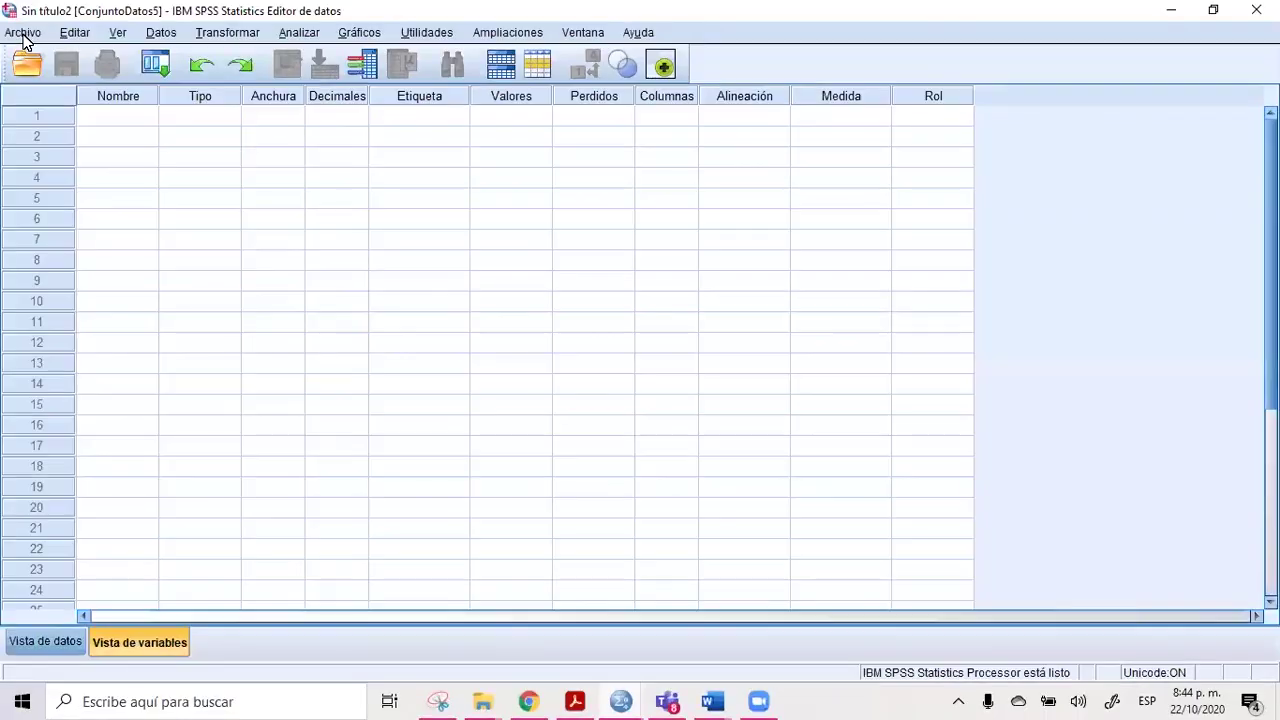
Step: Start File > Open > Data and browse from Samples to the Traditional Chinese folder
left_click(24, 34)
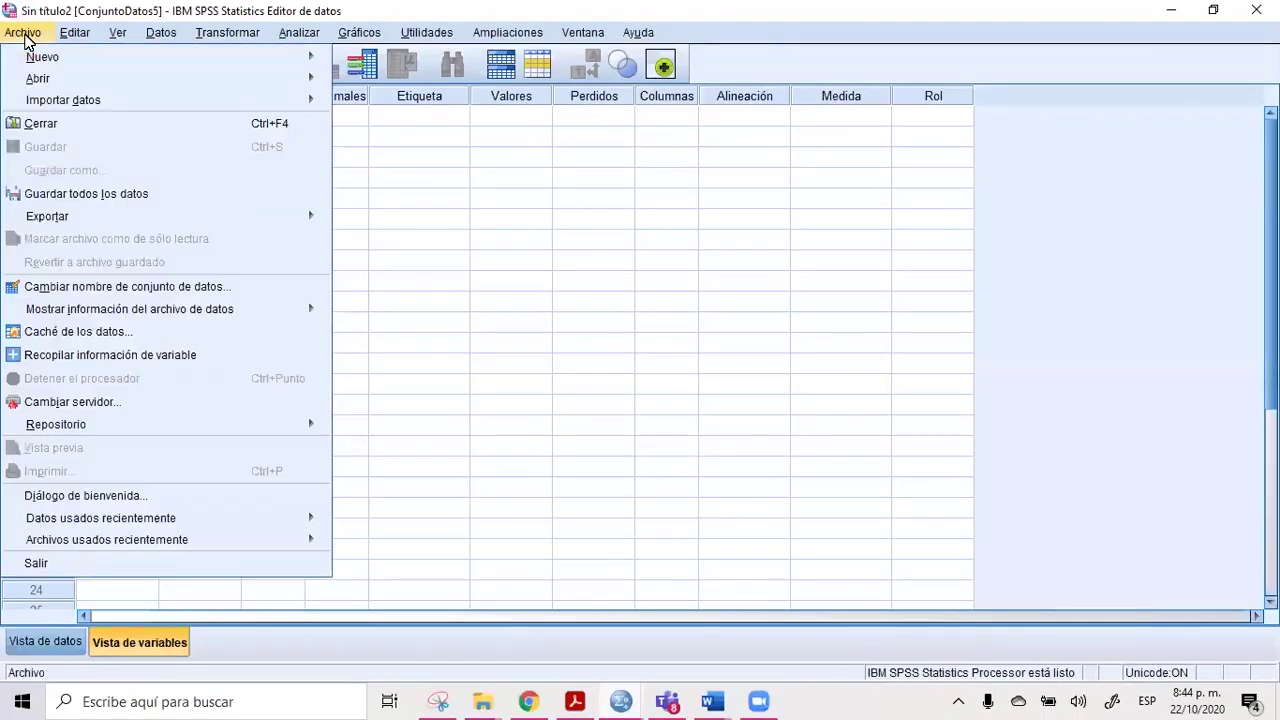
mouse_move(295, 79)
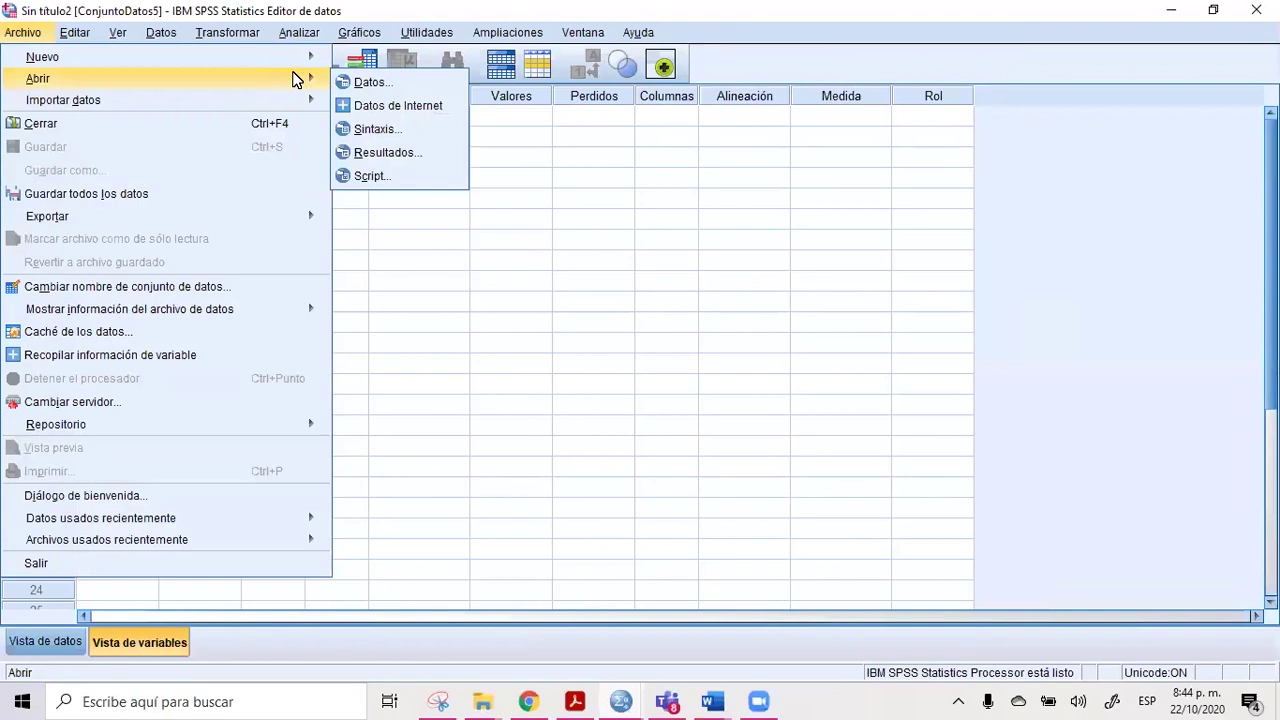
left_click(410, 87)
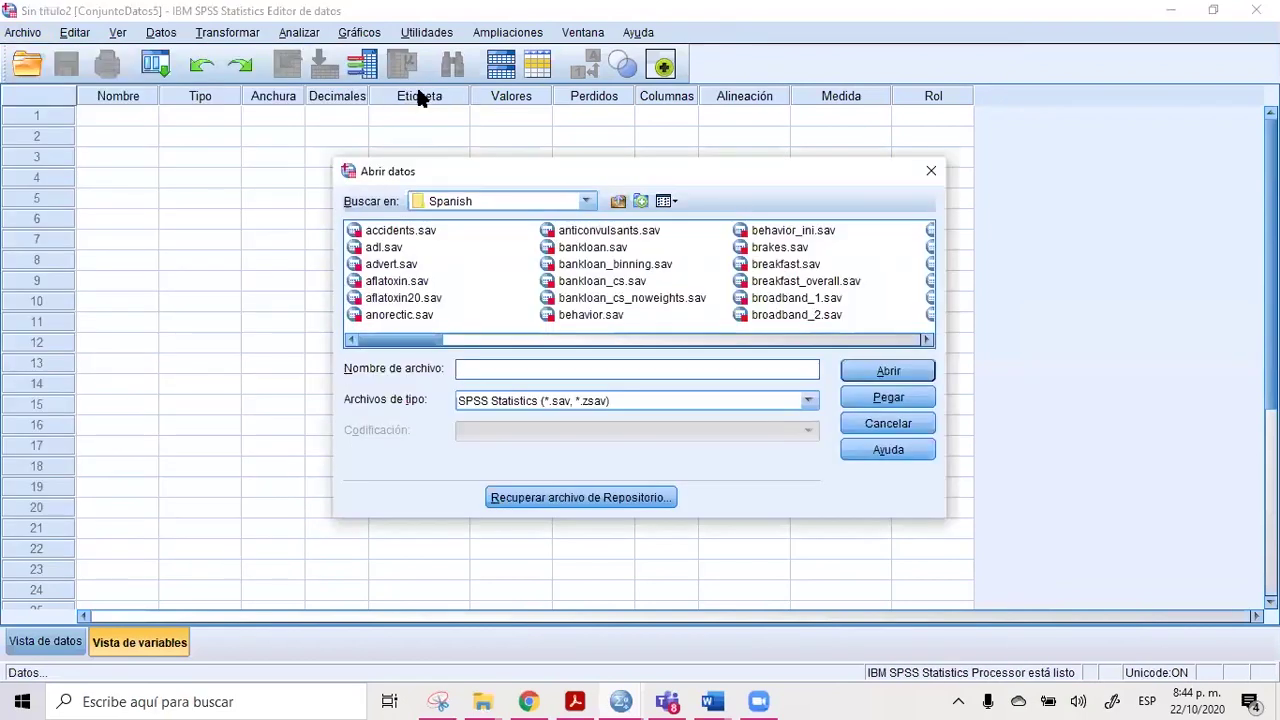
left_click(618, 203)
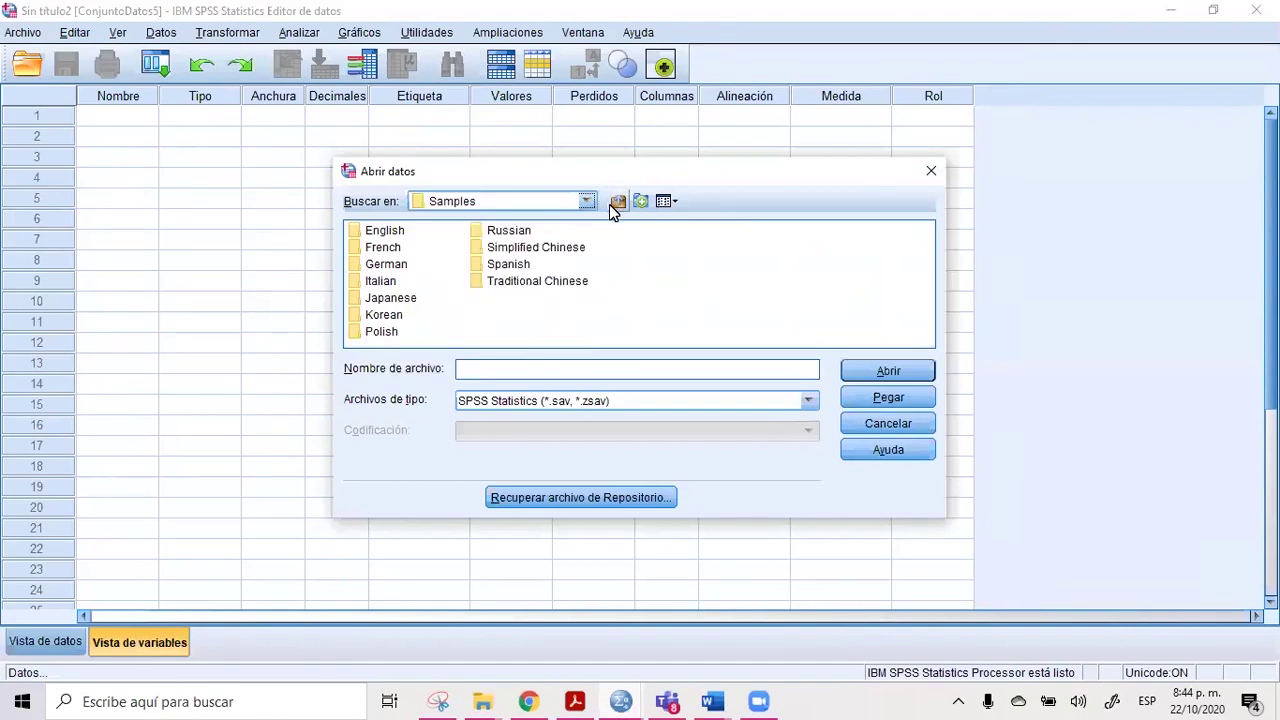
left_click(587, 203)
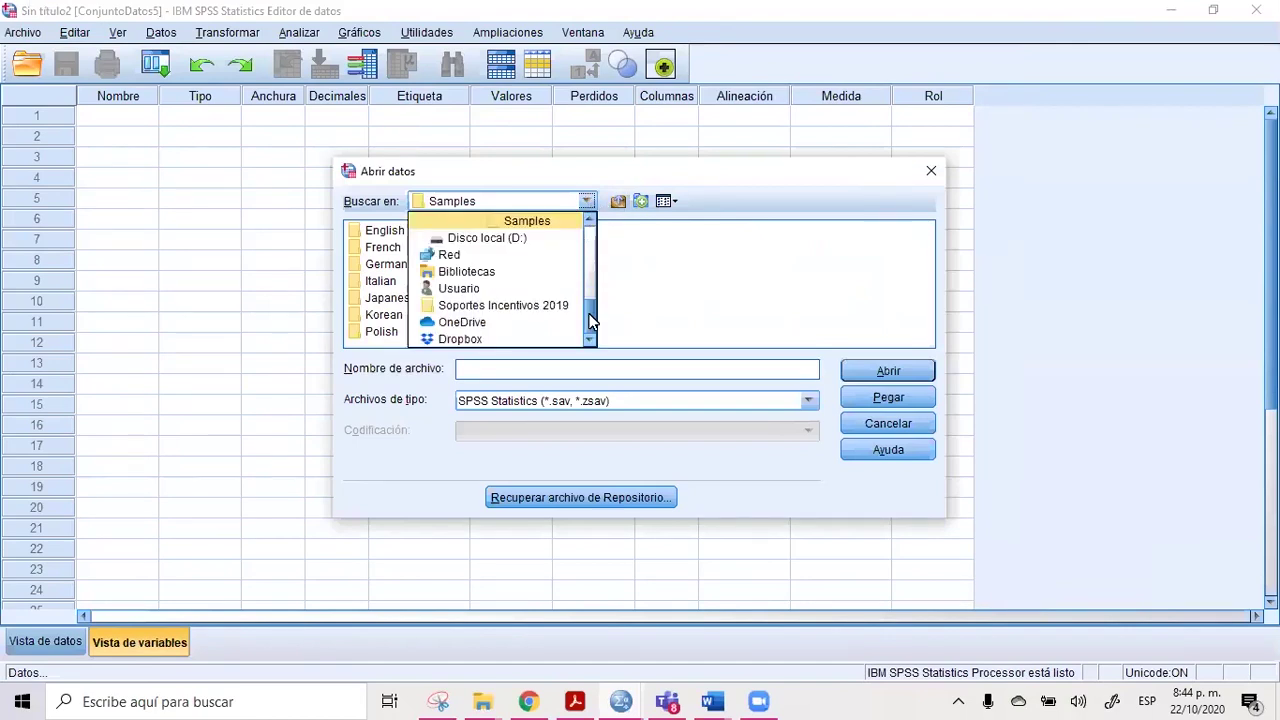
scroll(595, 278, "up", 3)
scroll(595, 278, "up", 2)
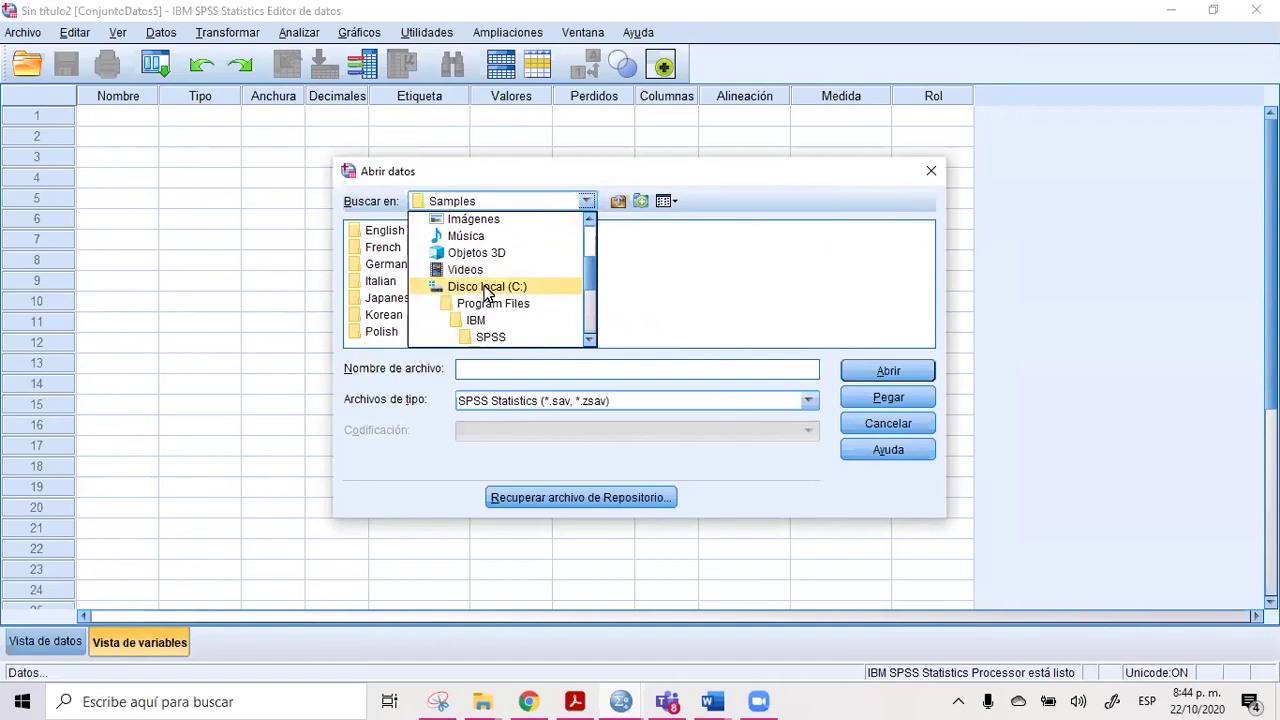
left_click(487, 290)
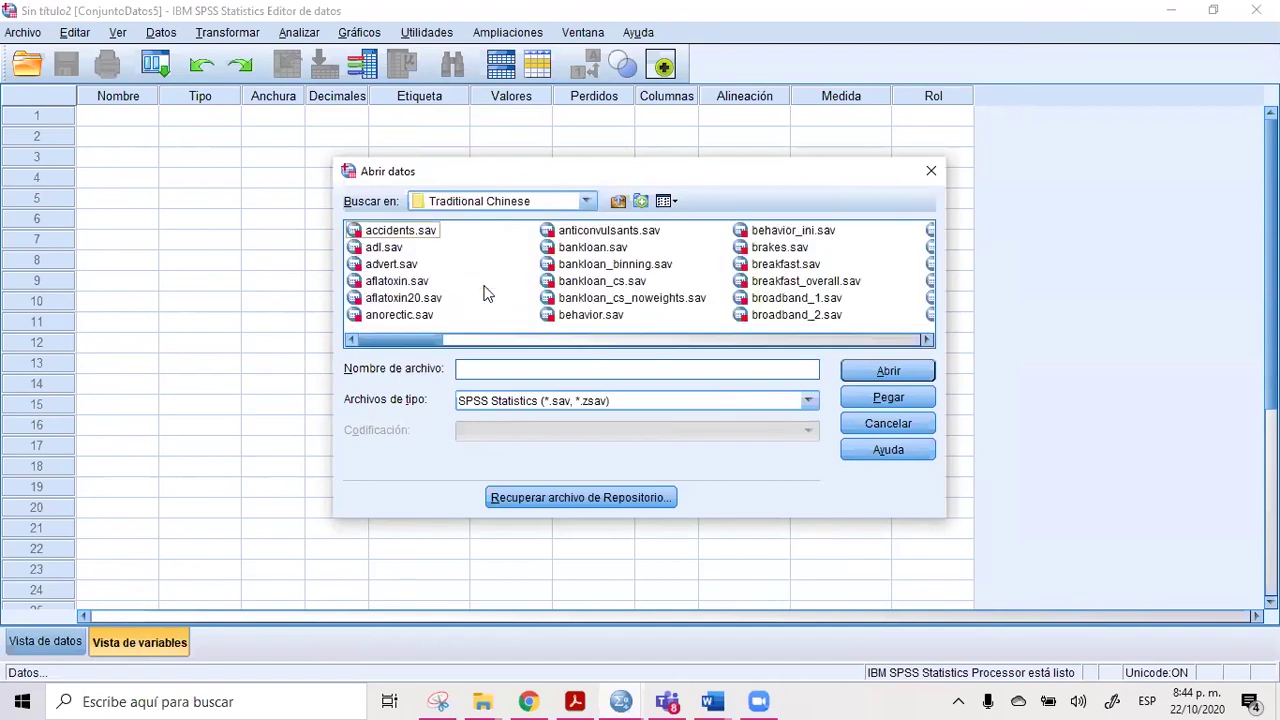
left_click(588, 201)
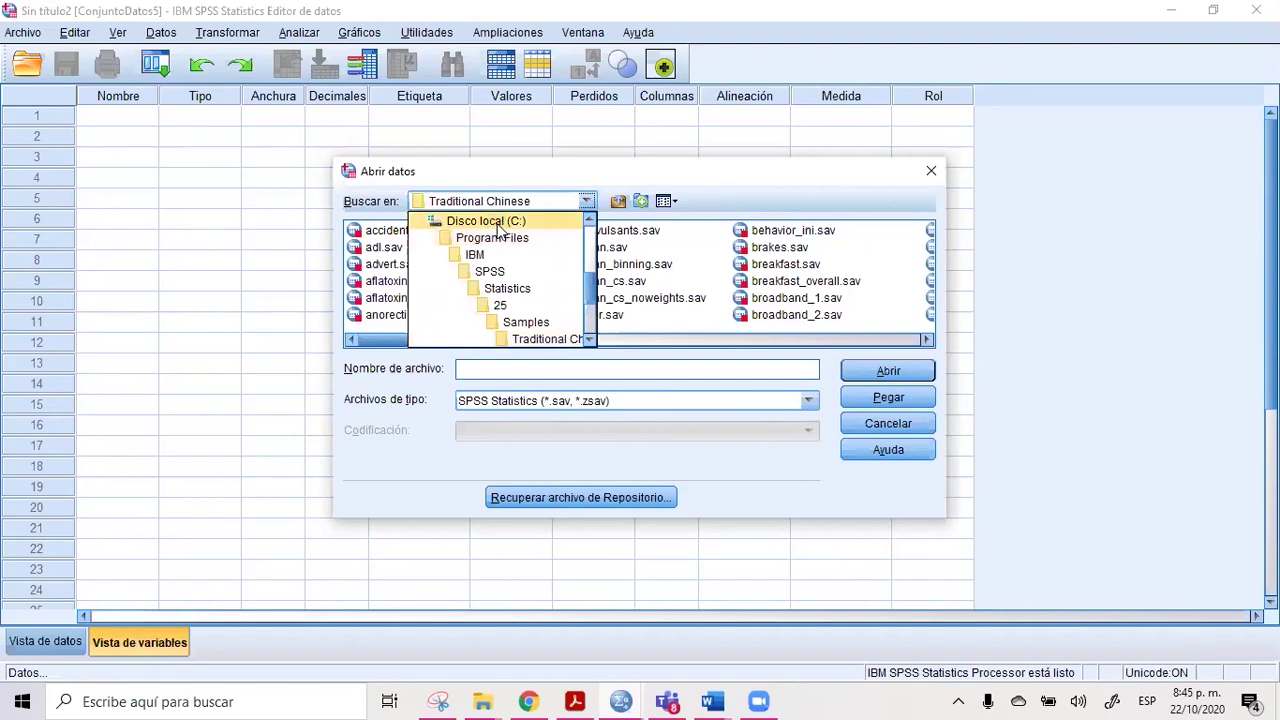
Step: Browse from Disco local (C:) into Program Files and IBM, then back up to C:
left_click(500, 224)
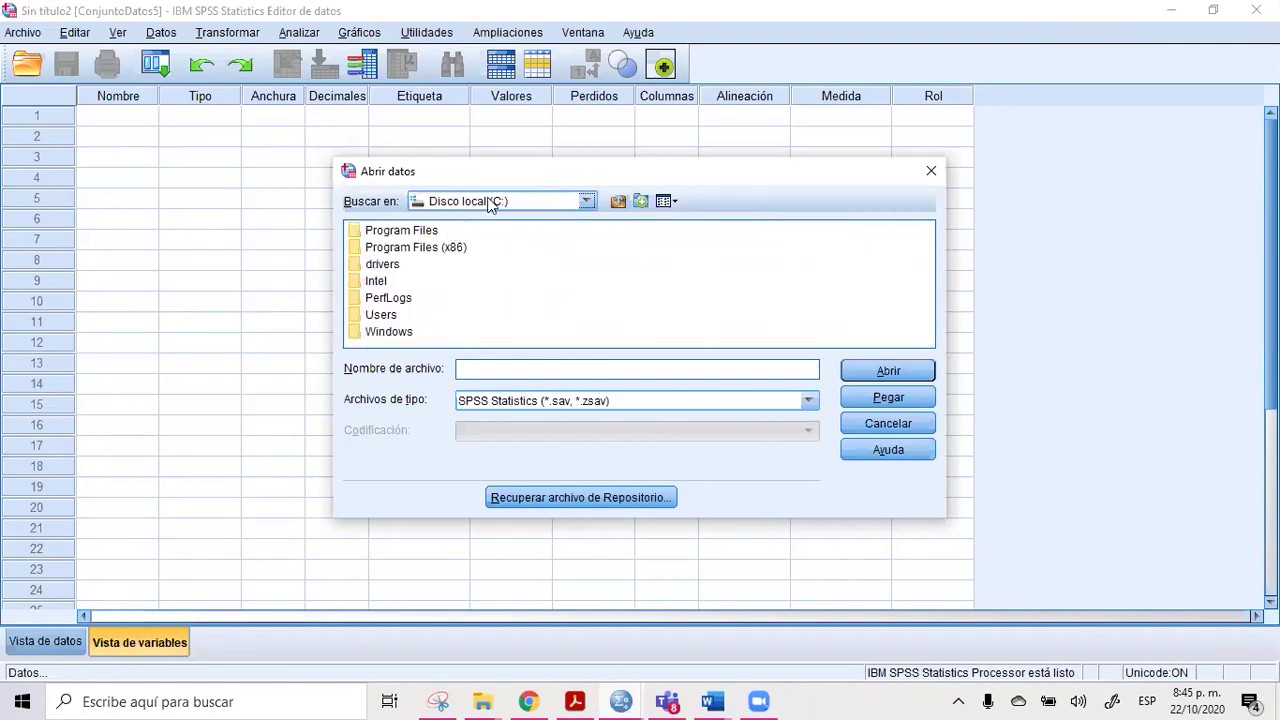
double_click(414, 233)
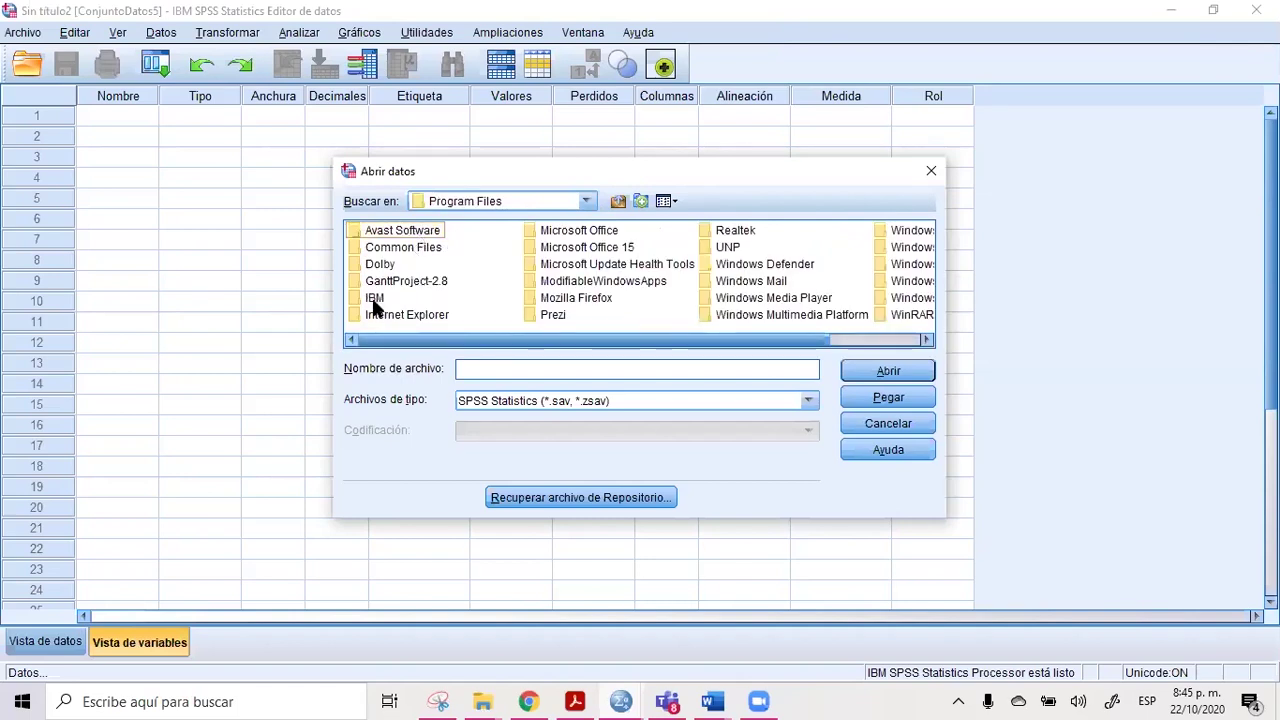
left_click(587, 202)
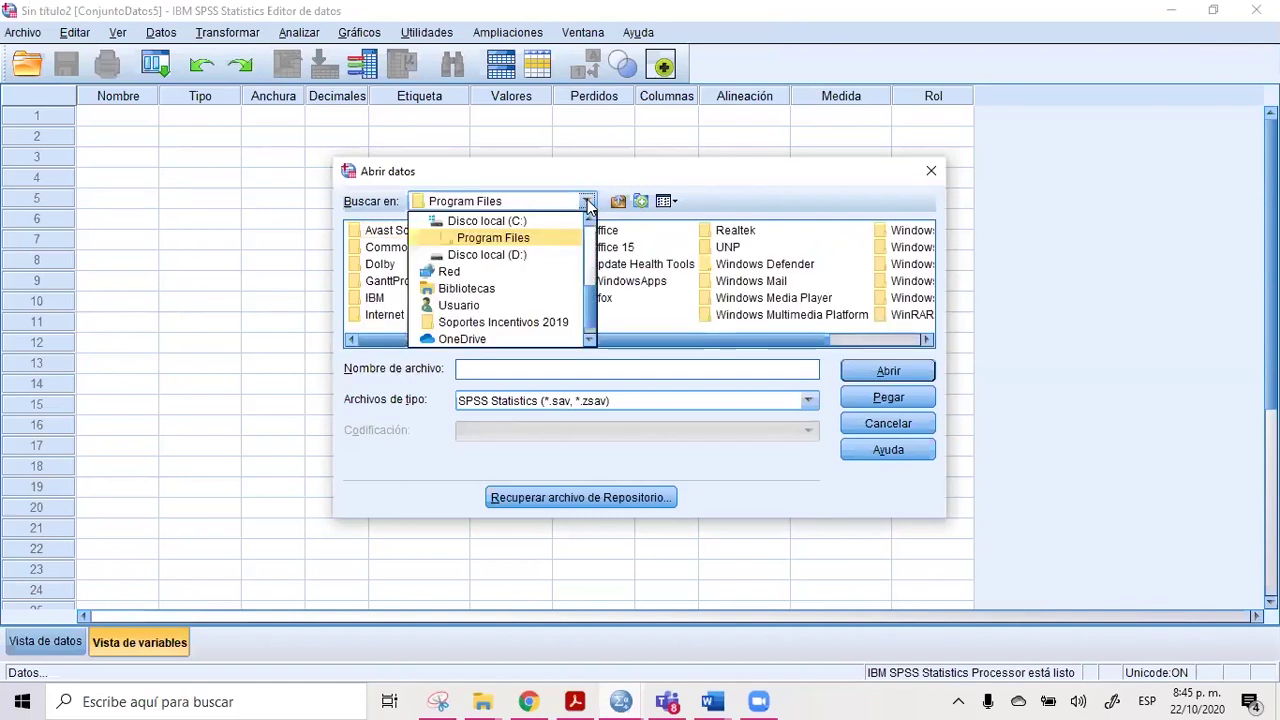
left_click(508, 238)
double_click(375, 300)
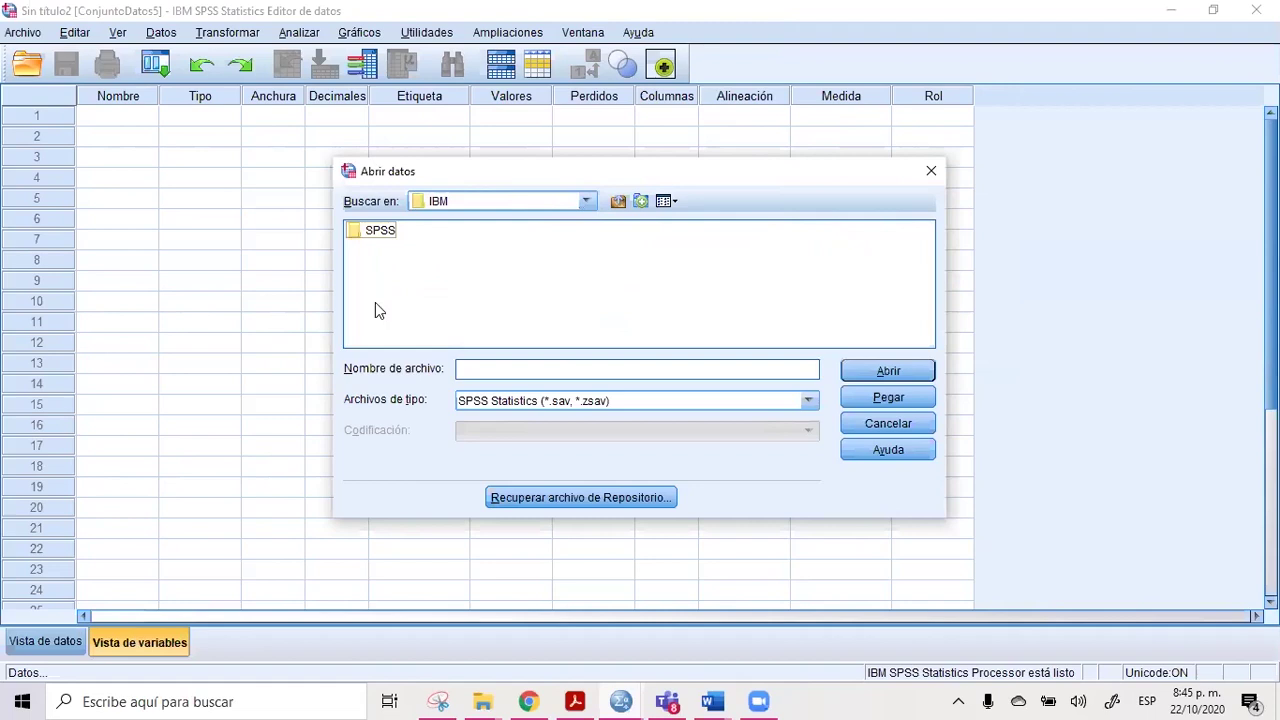
left_click(587, 201)
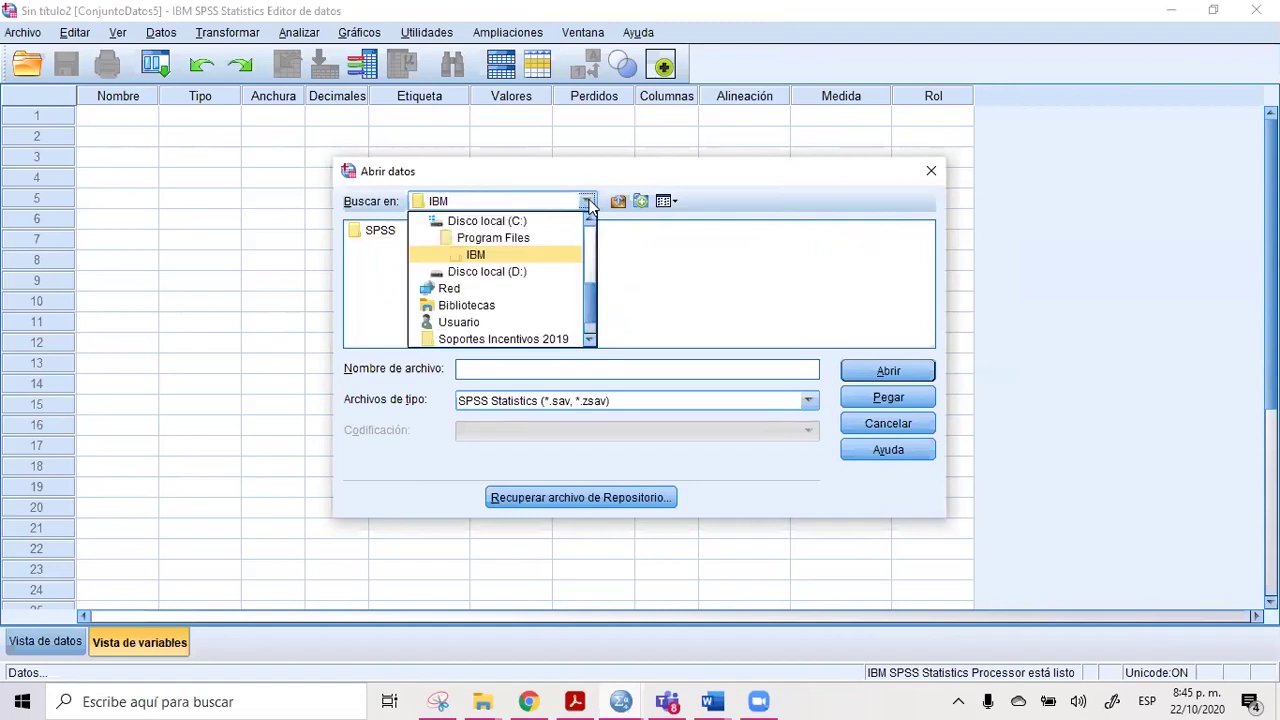
left_click(491, 222)
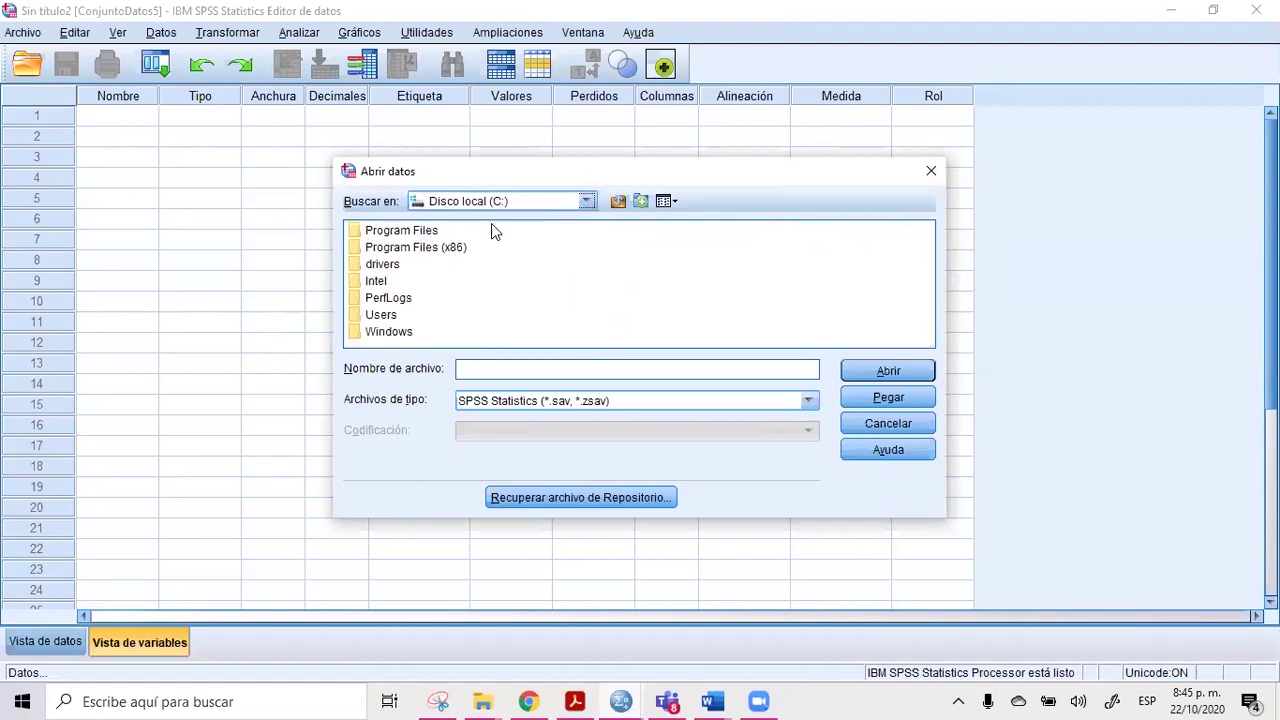
Step: Open Program Files > IBM > SPSS > Statistics > 25 > Samples > Spanish
left_click(400, 232)
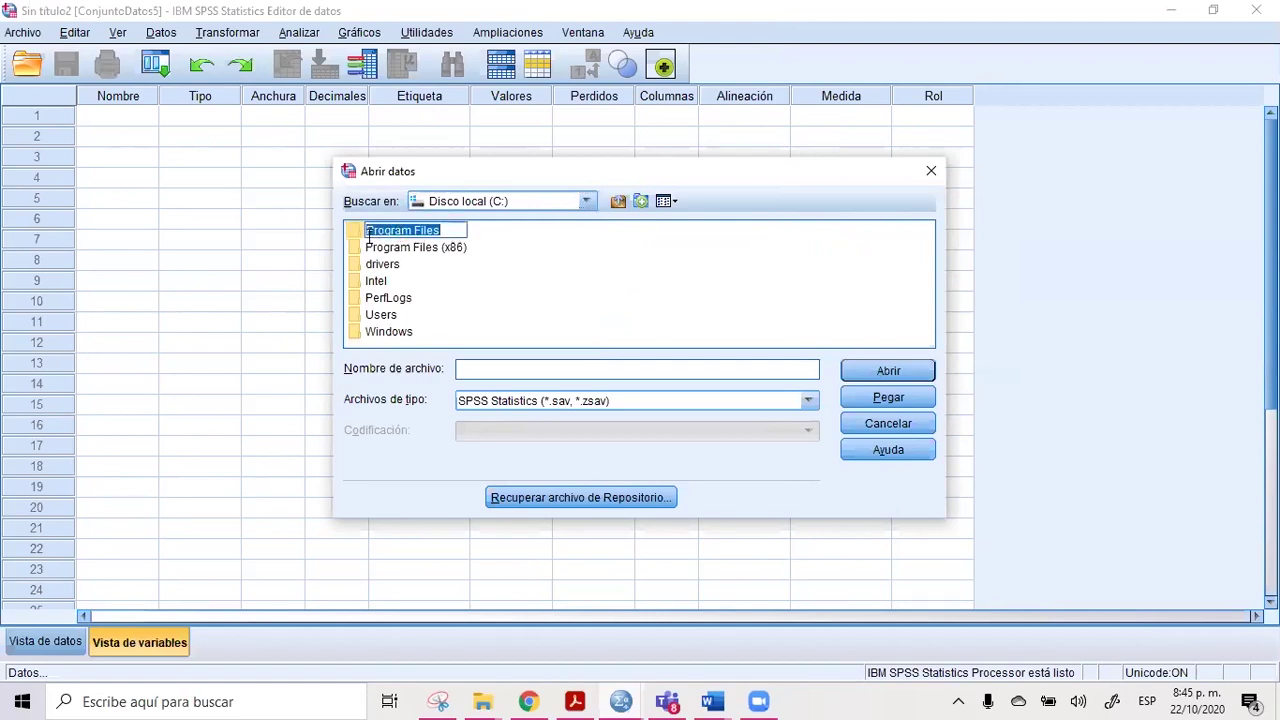
double_click(368, 234)
double_click(373, 299)
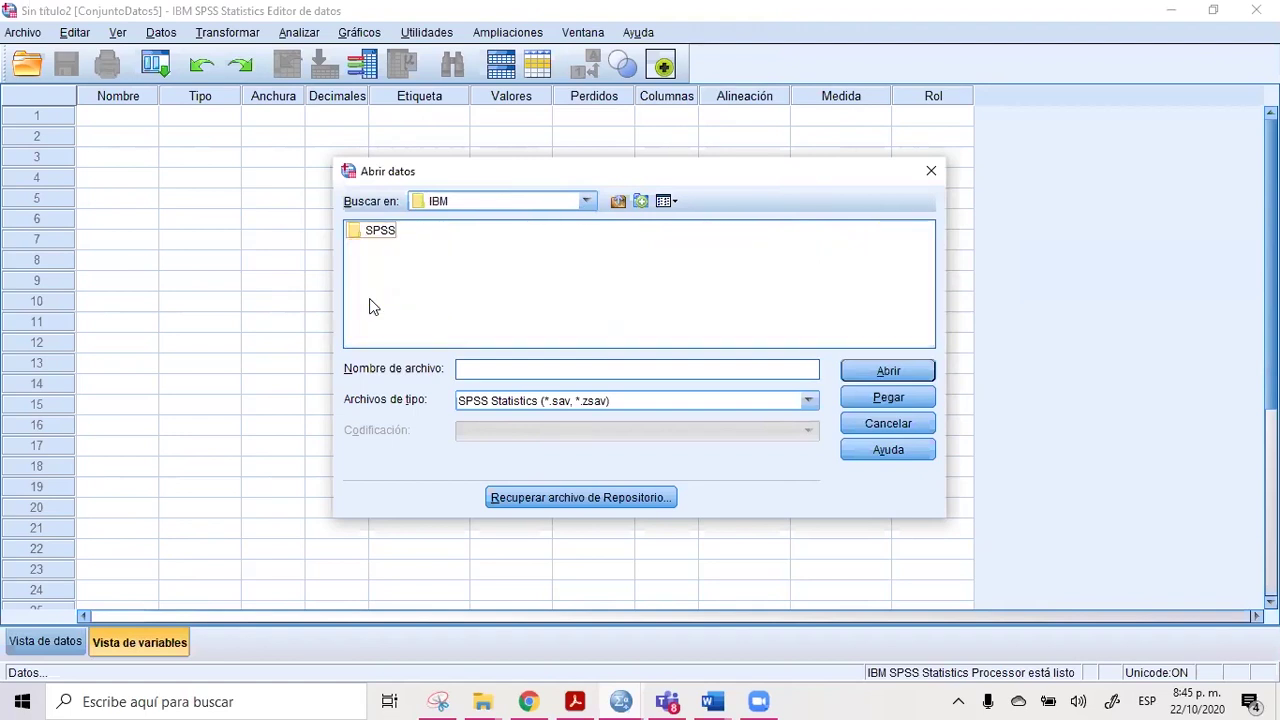
double_click(367, 238)
double_click(385, 235)
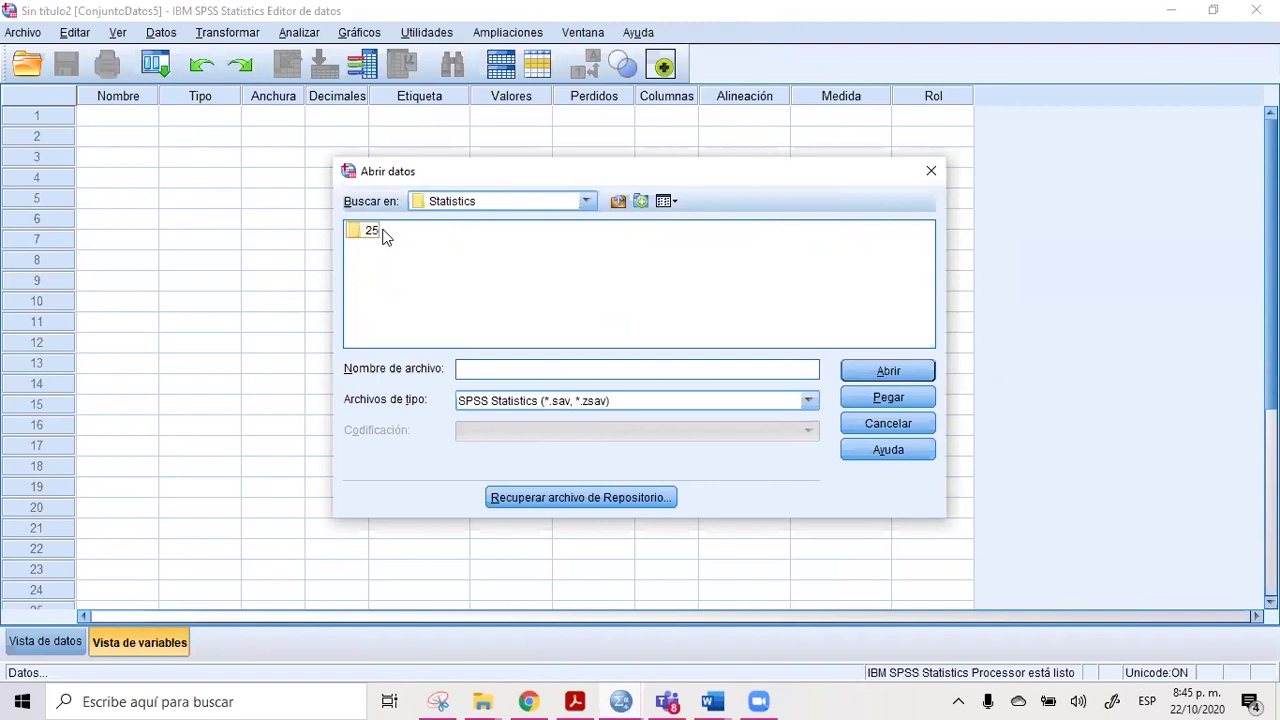
double_click(372, 233)
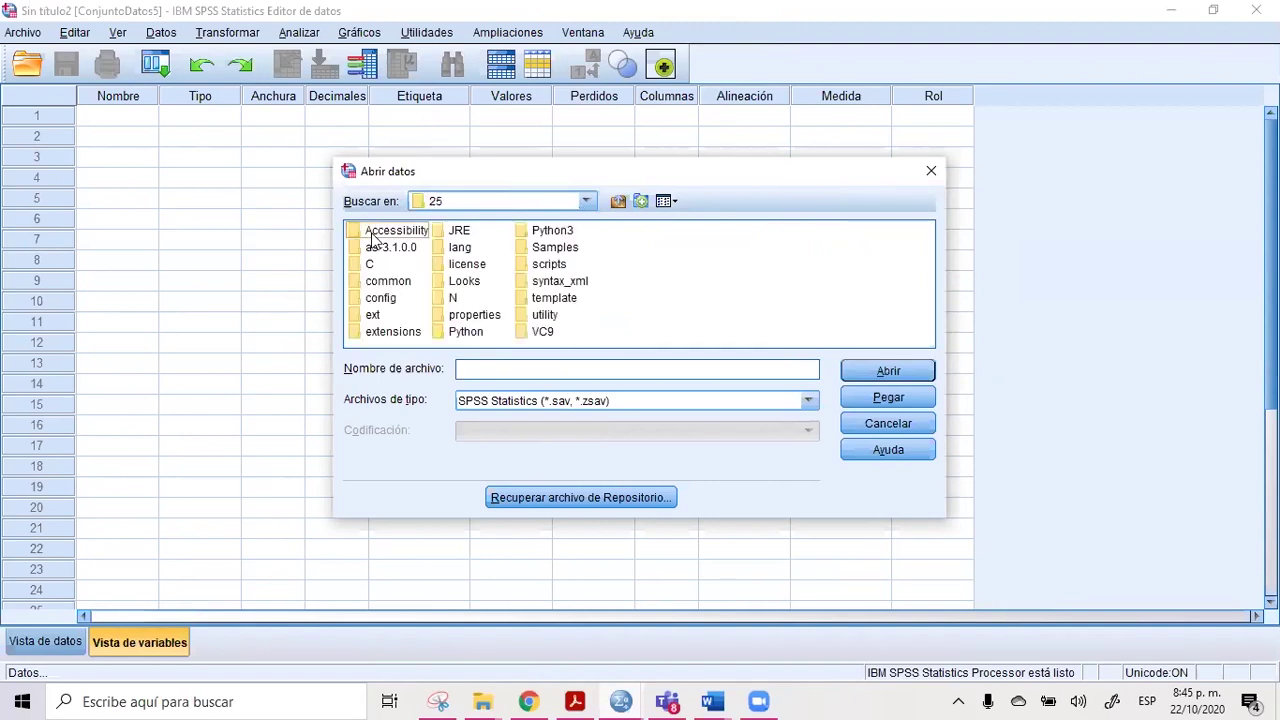
double_click(561, 254)
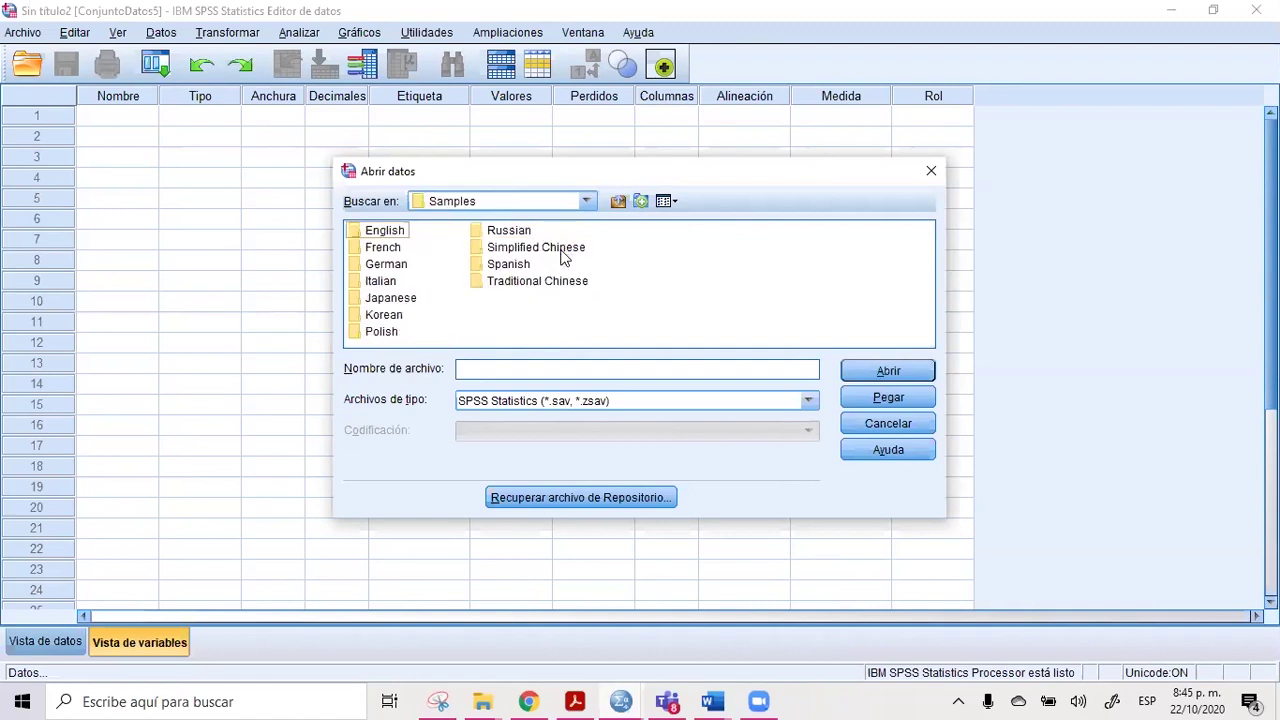
double_click(505, 265)
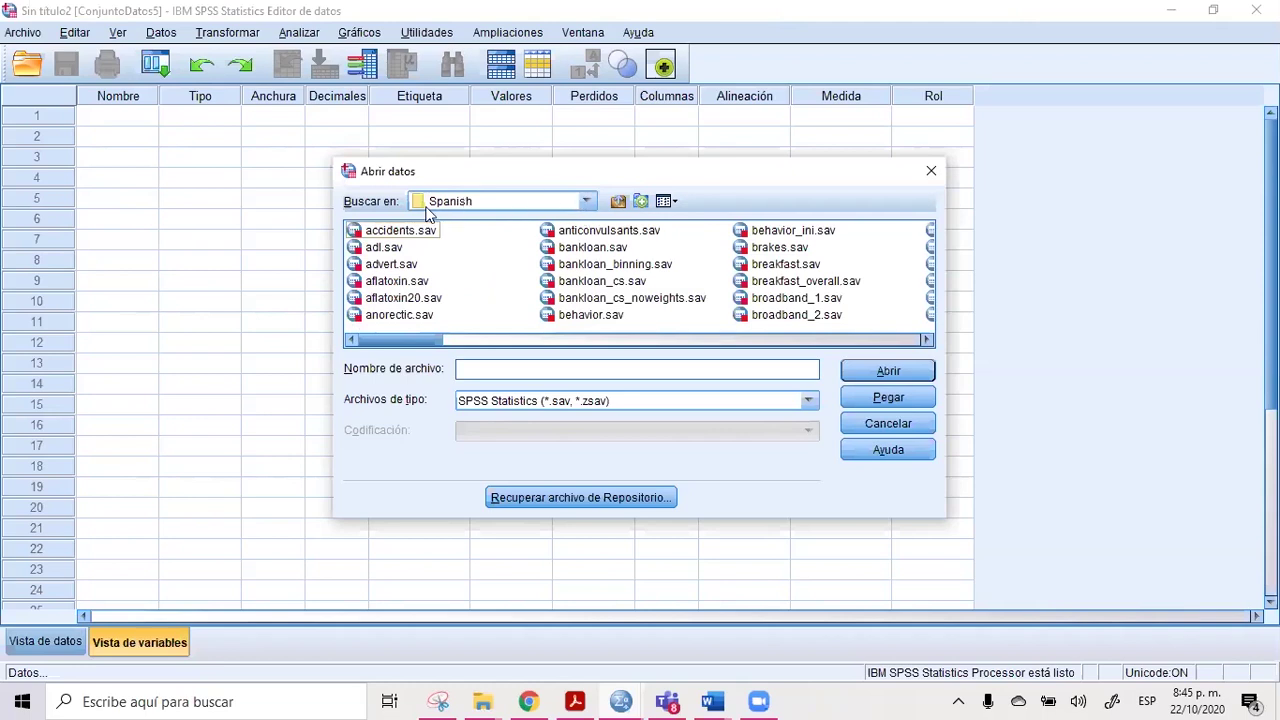
left_click(586, 201)
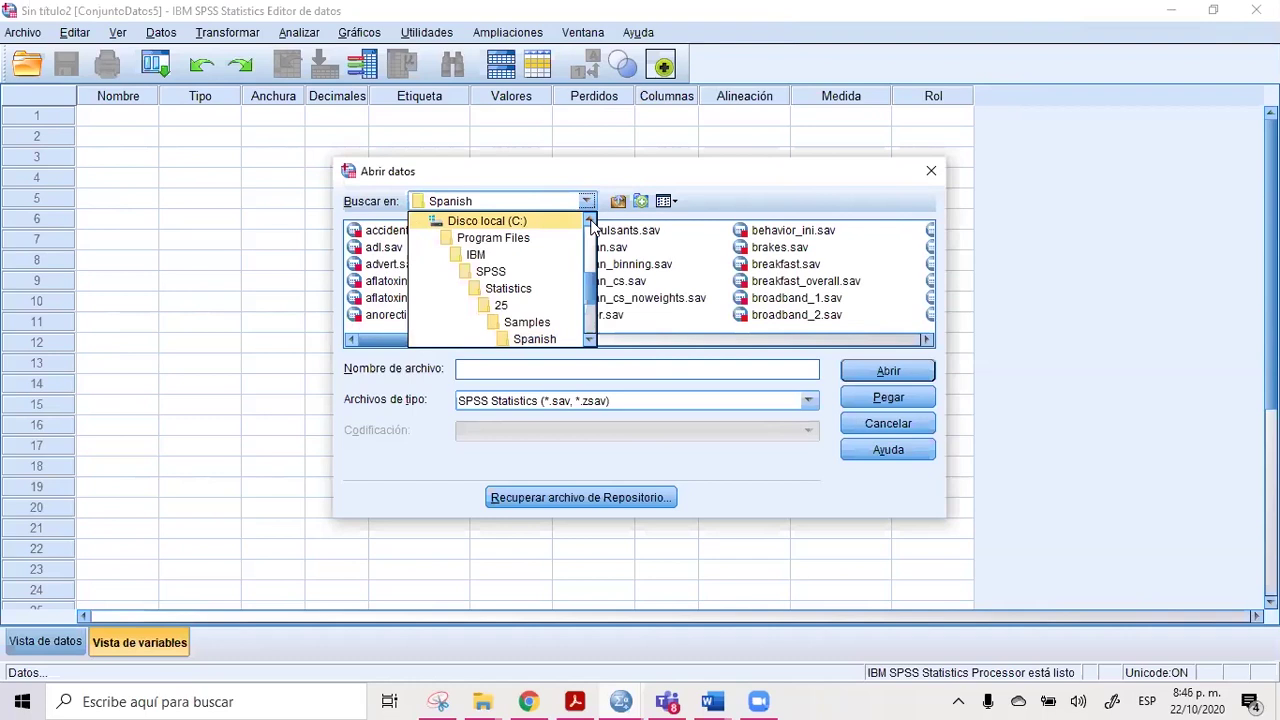
Step: Paste the new screenshot into Word, crop it to the Abrir datos dialog, and enlarge it
key("alt+Tab")
key("ctrl+v")
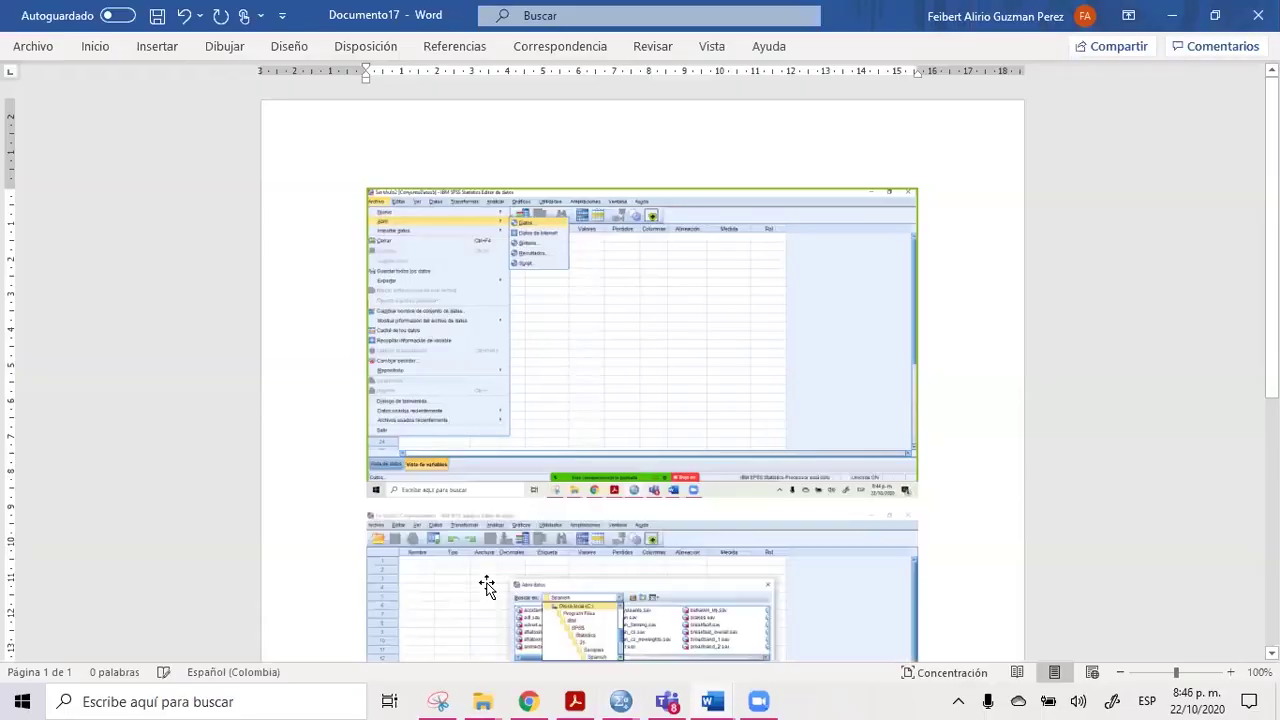
left_click(677, 337)
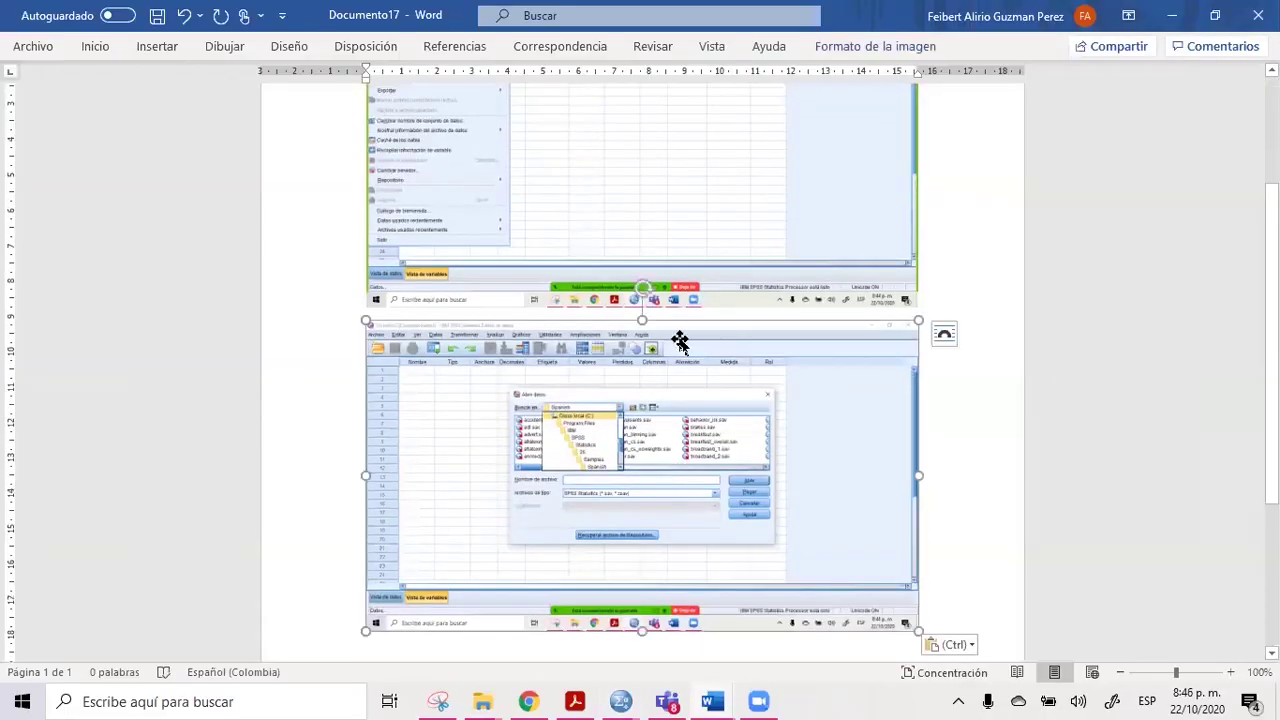
left_click(860, 45)
left_click(1112, 82)
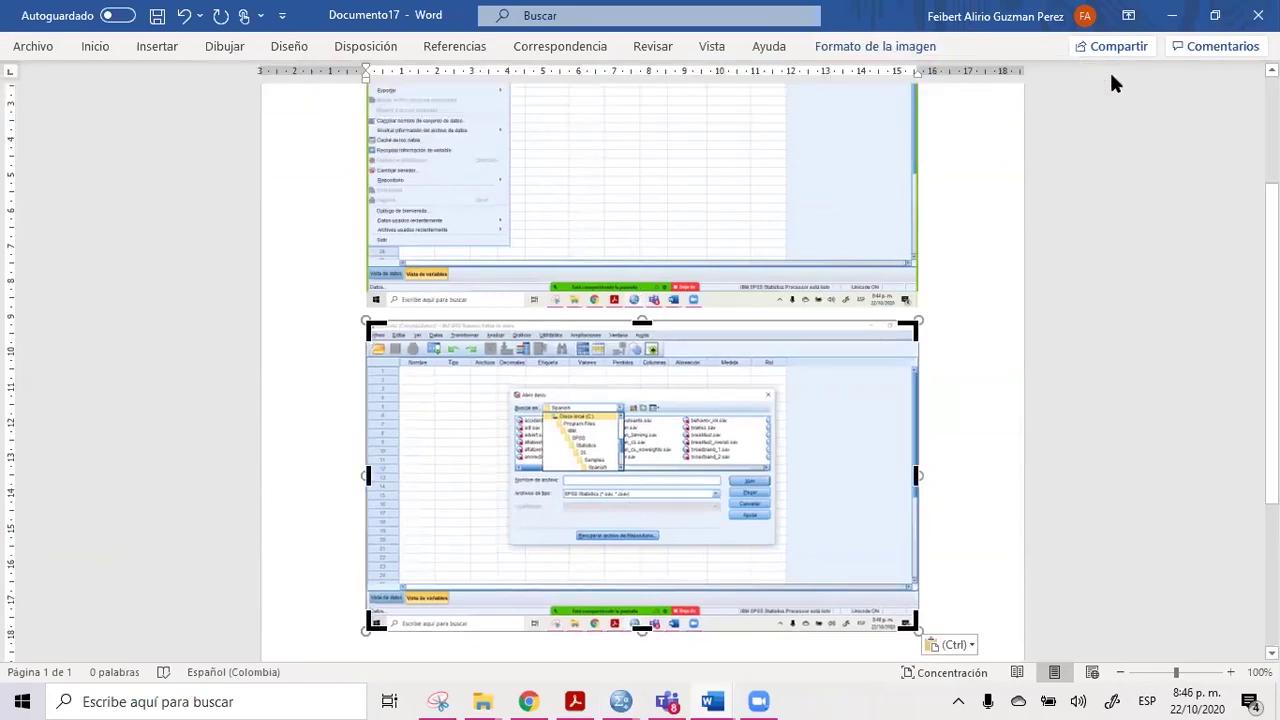
left_click_drag(368, 325, 509, 380)
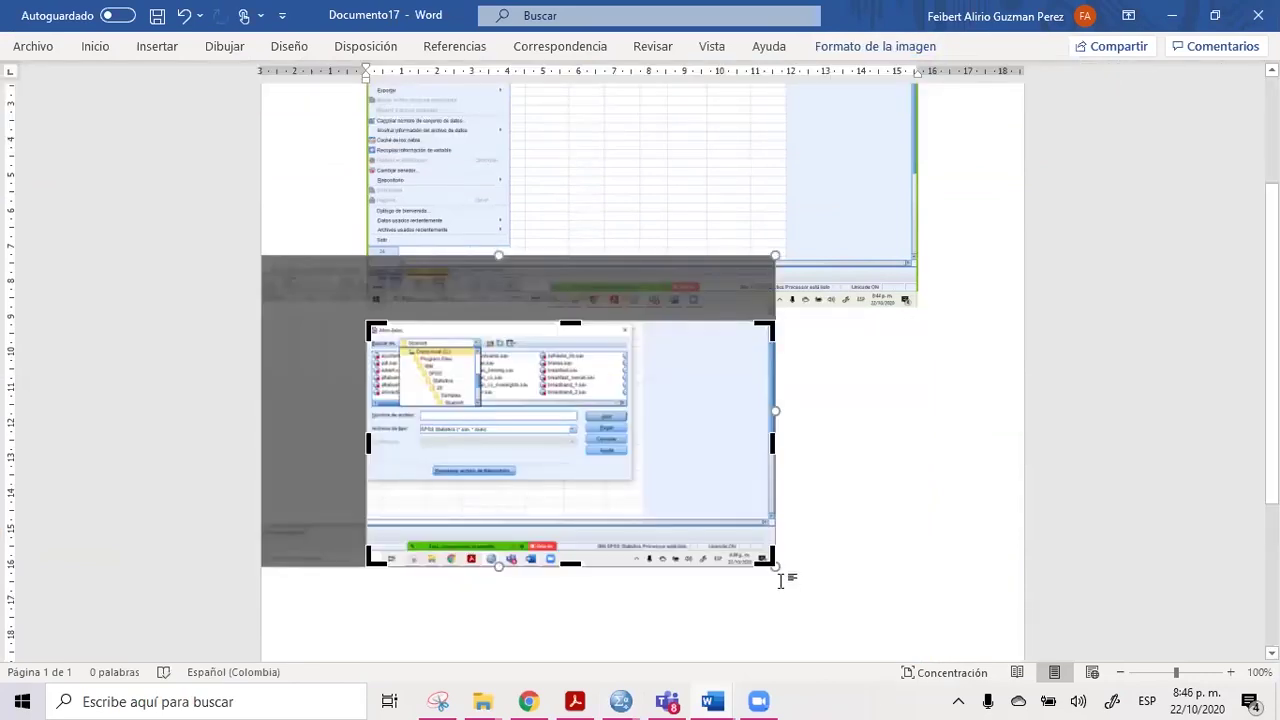
left_click_drag(769, 555, 628, 478)
left_click(906, 486)
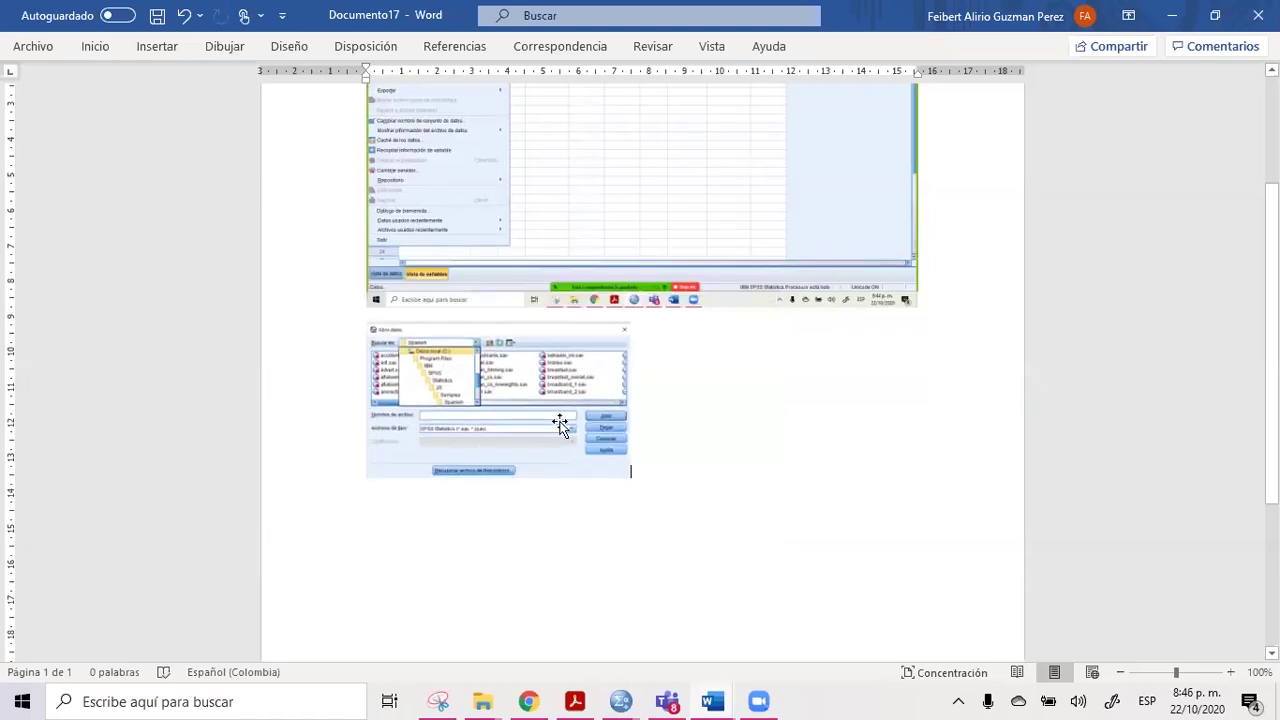
left_click(560, 425)
left_click_drag(628, 478, 932, 635)
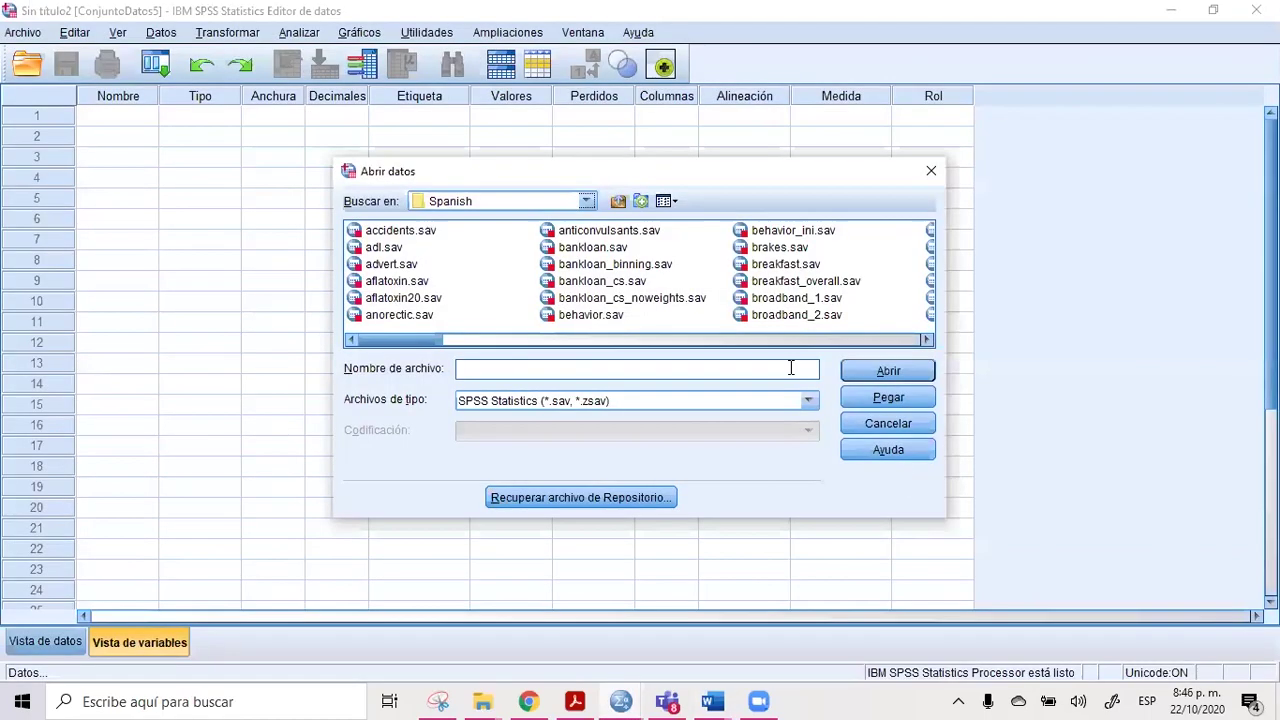
Step: Switch to Chrome's IBM Knowledge Center Archivos muestrales page, then go to the WhatsApp Web tab
left_click_drag(412, 342, 434, 341)
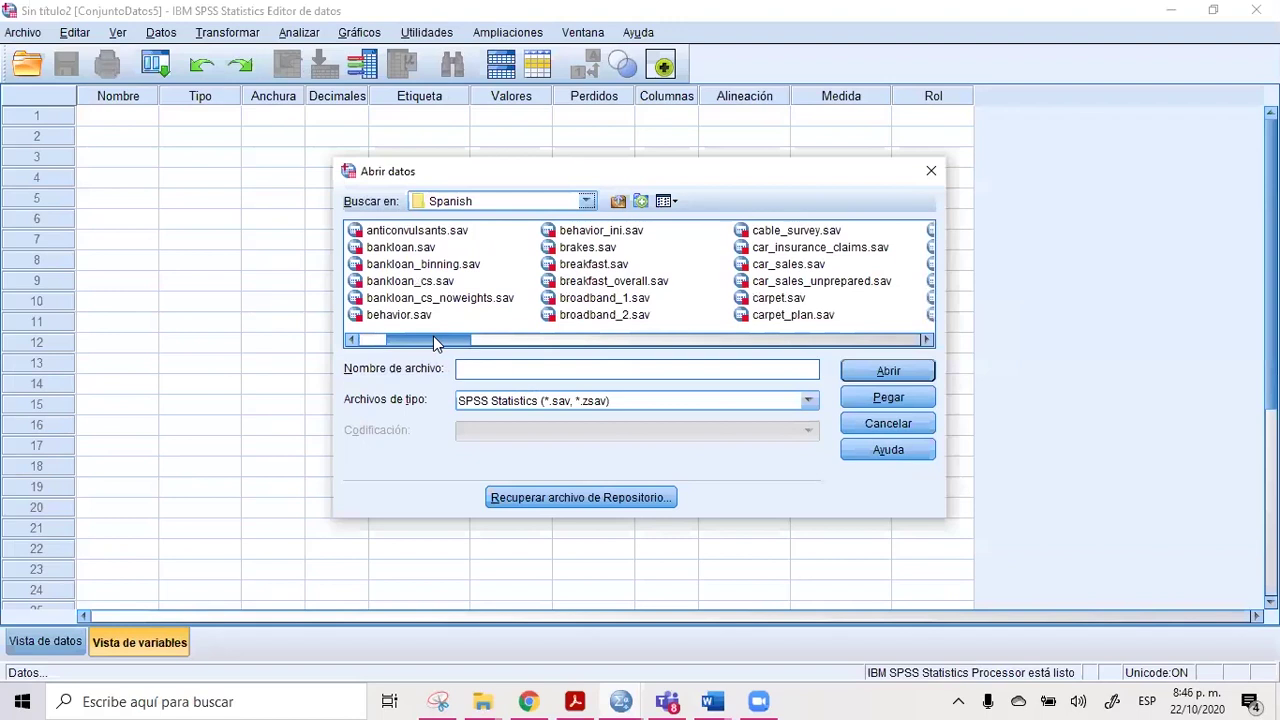
key("alt+Tab")
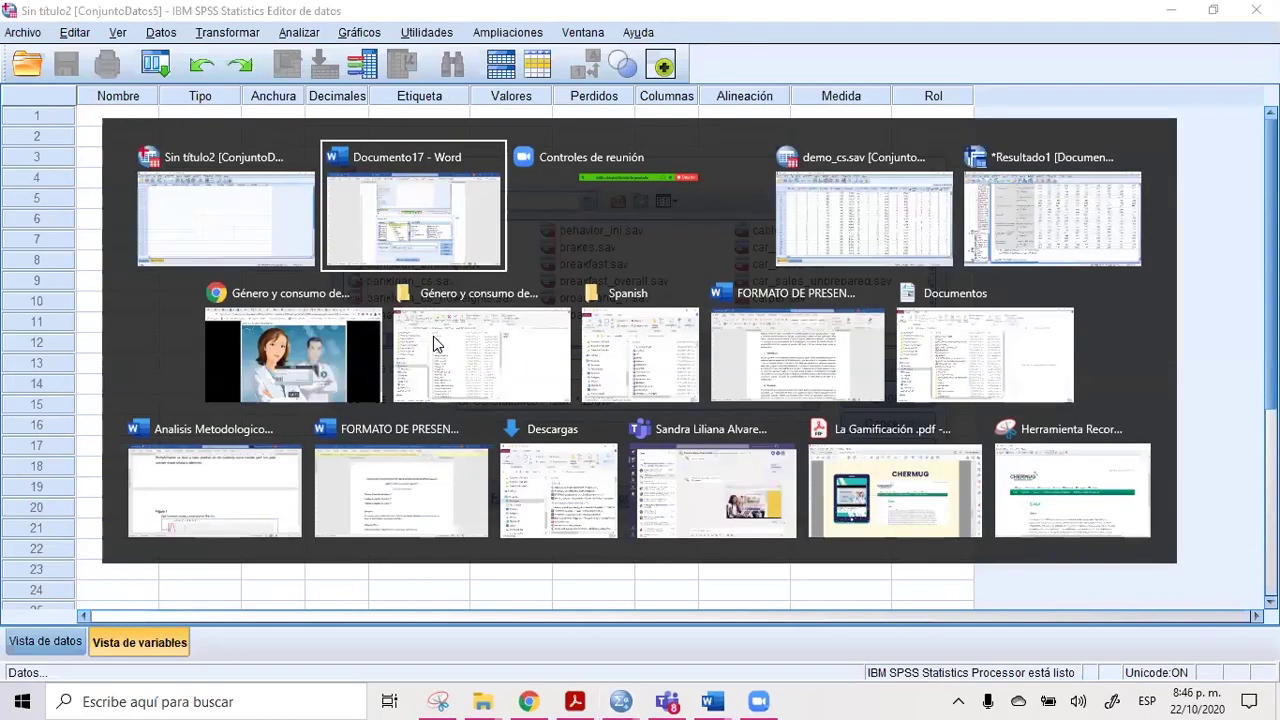
key("alt+Tab")
key("Down")
key("Left")
key("Left")
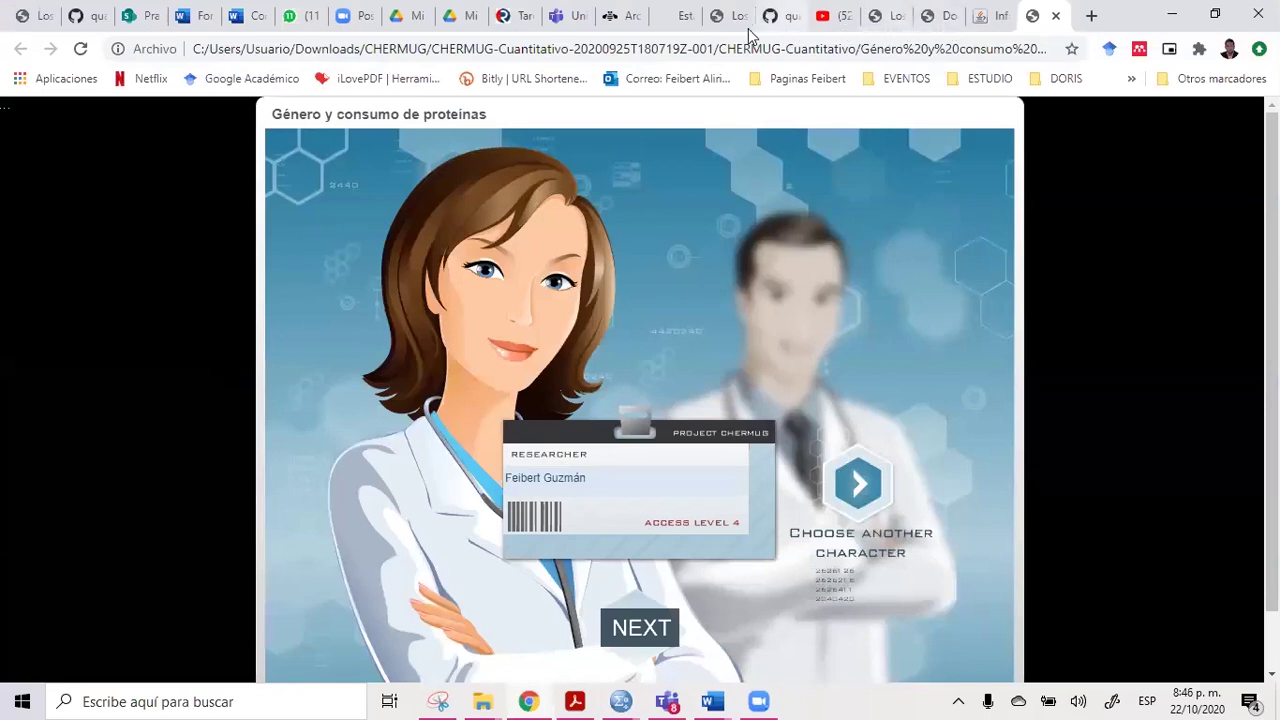
left_click(612, 15)
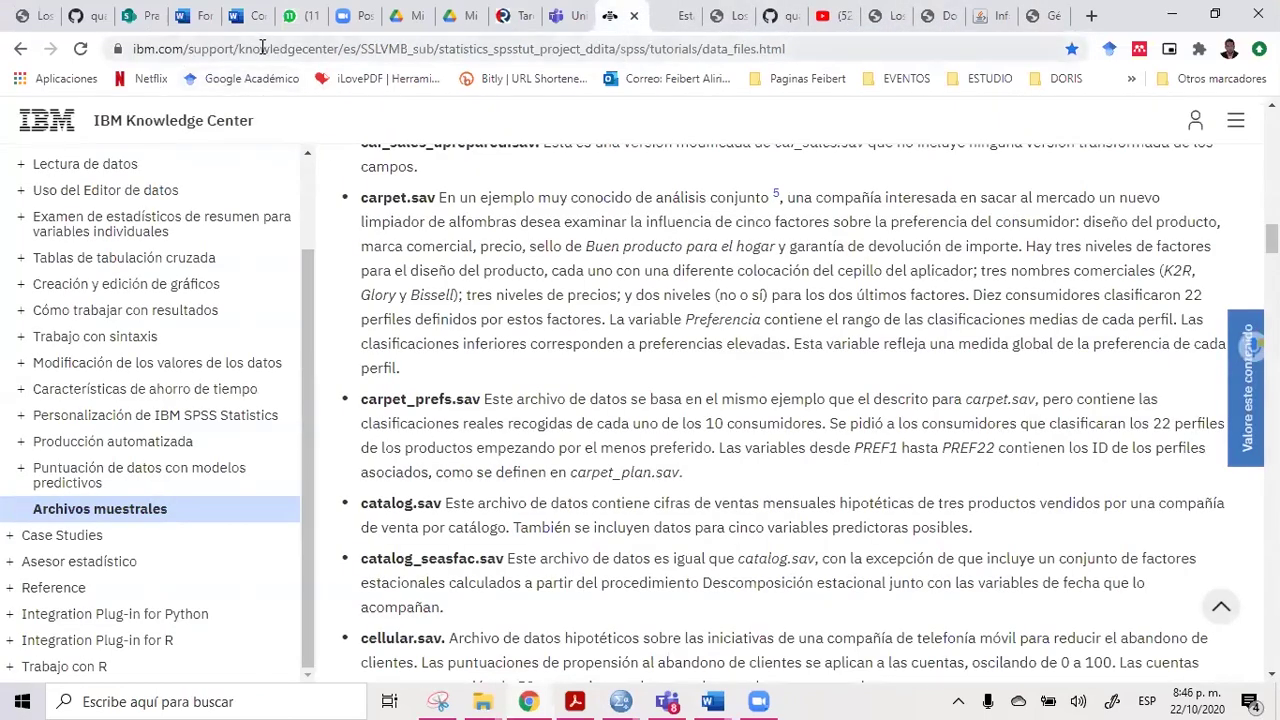
left_click(798, 48)
key("ctrl+c")
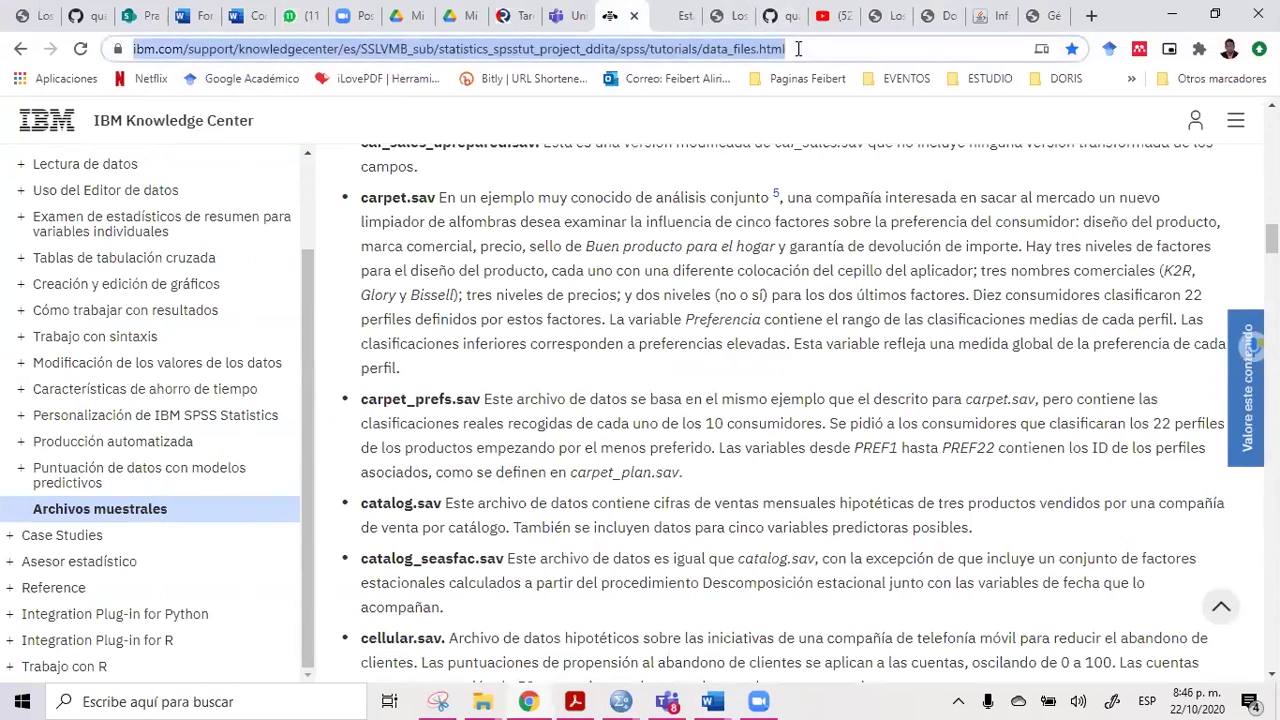
left_click(290, 15)
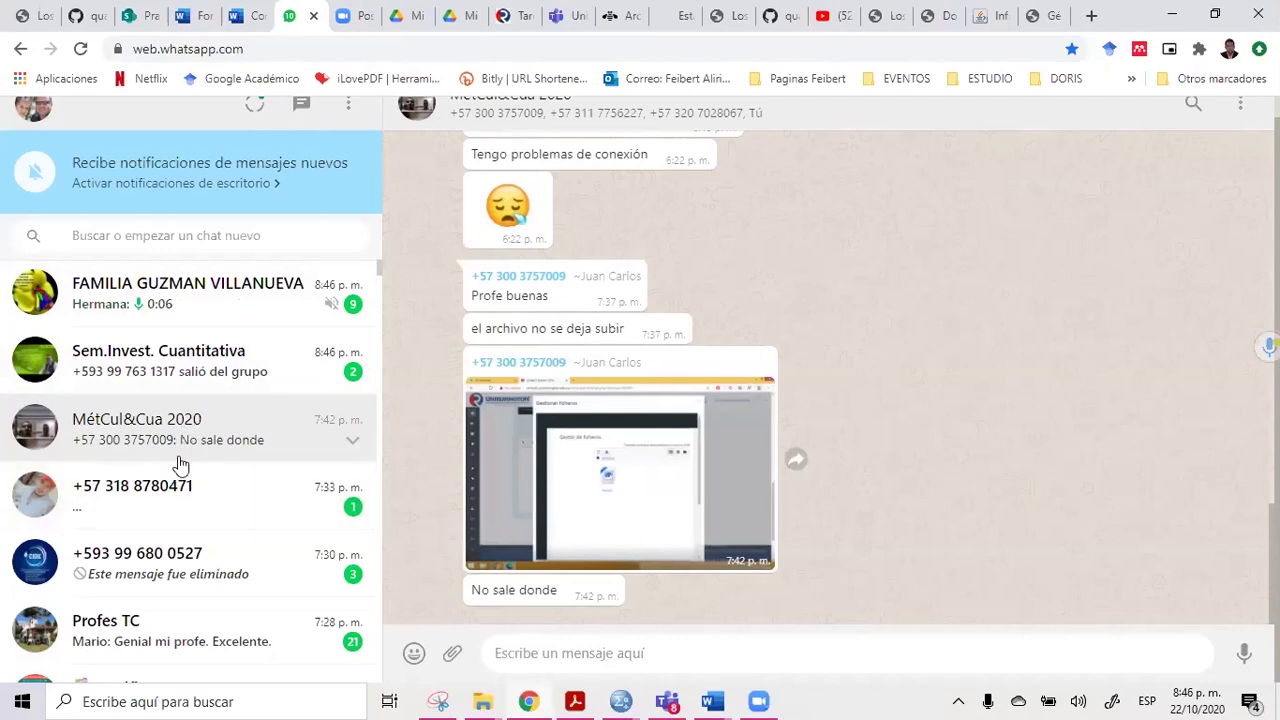
Step: Paste and send the IBM Knowledge Center sample-files link in the group chat
left_click(151, 677)
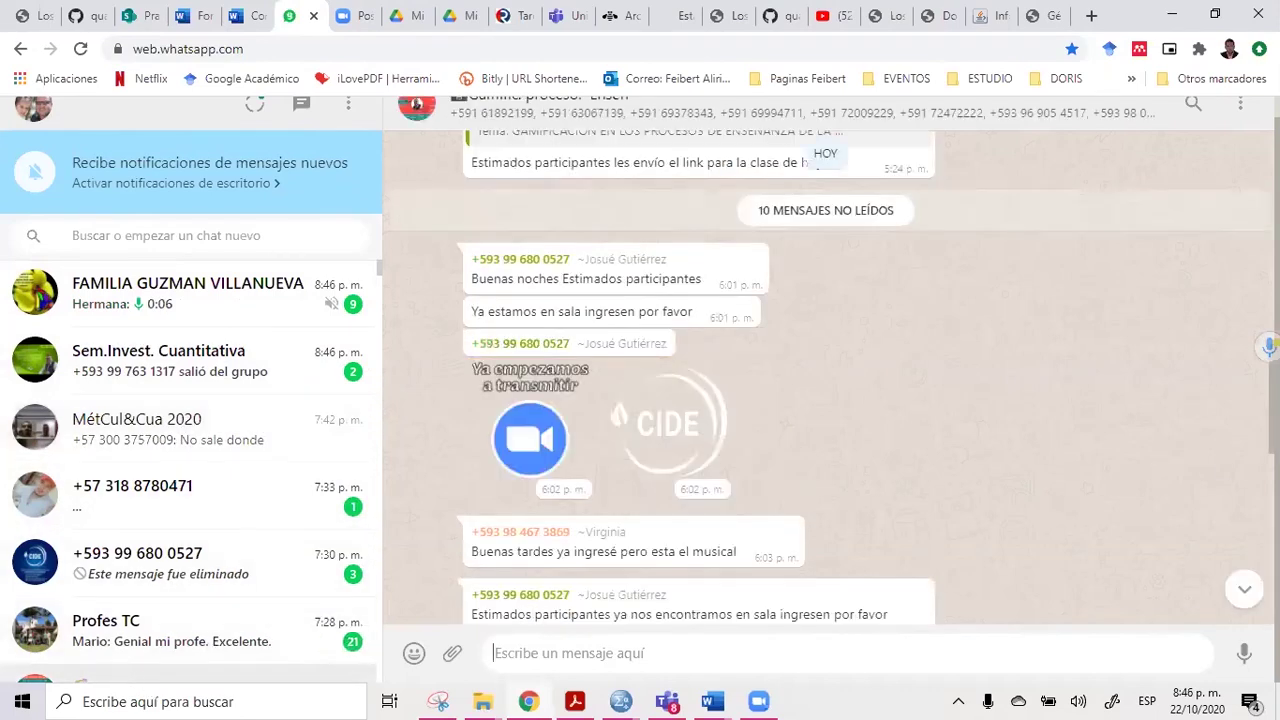
scroll(830, 380, "down", 4)
scroll(830, 380, "down", 3)
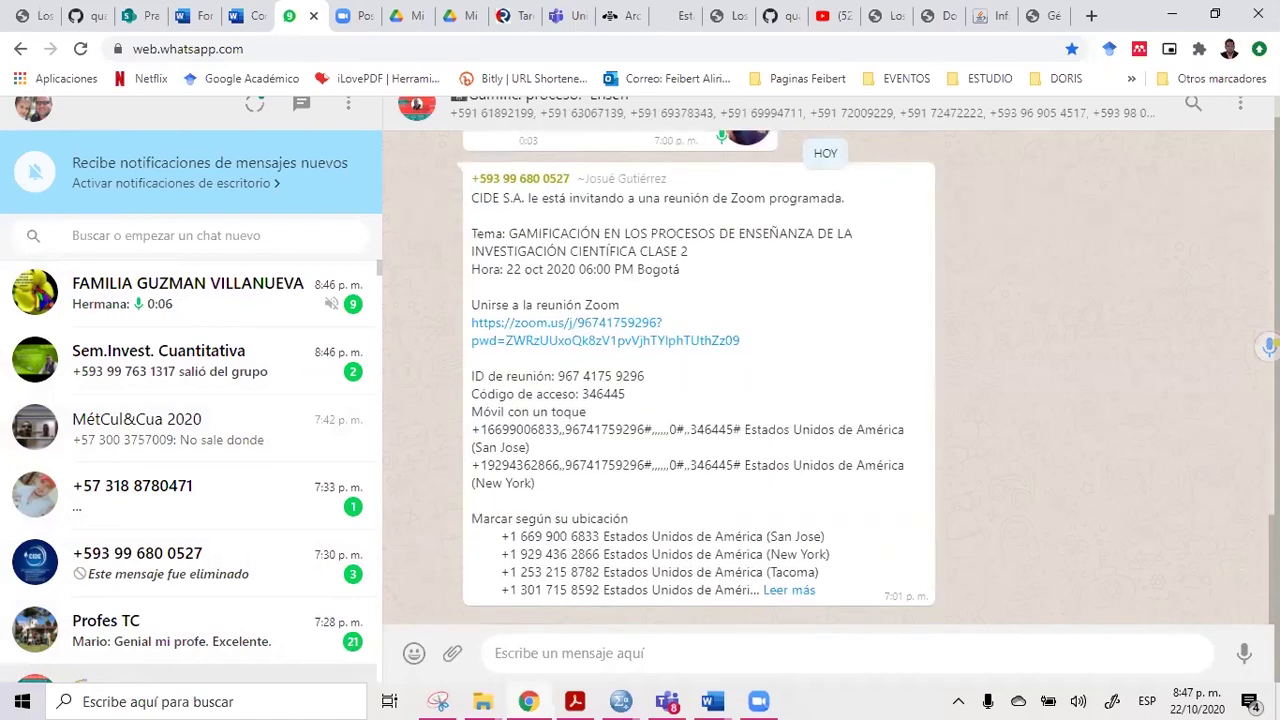
left_click(762, 650)
key("ctrl+v")
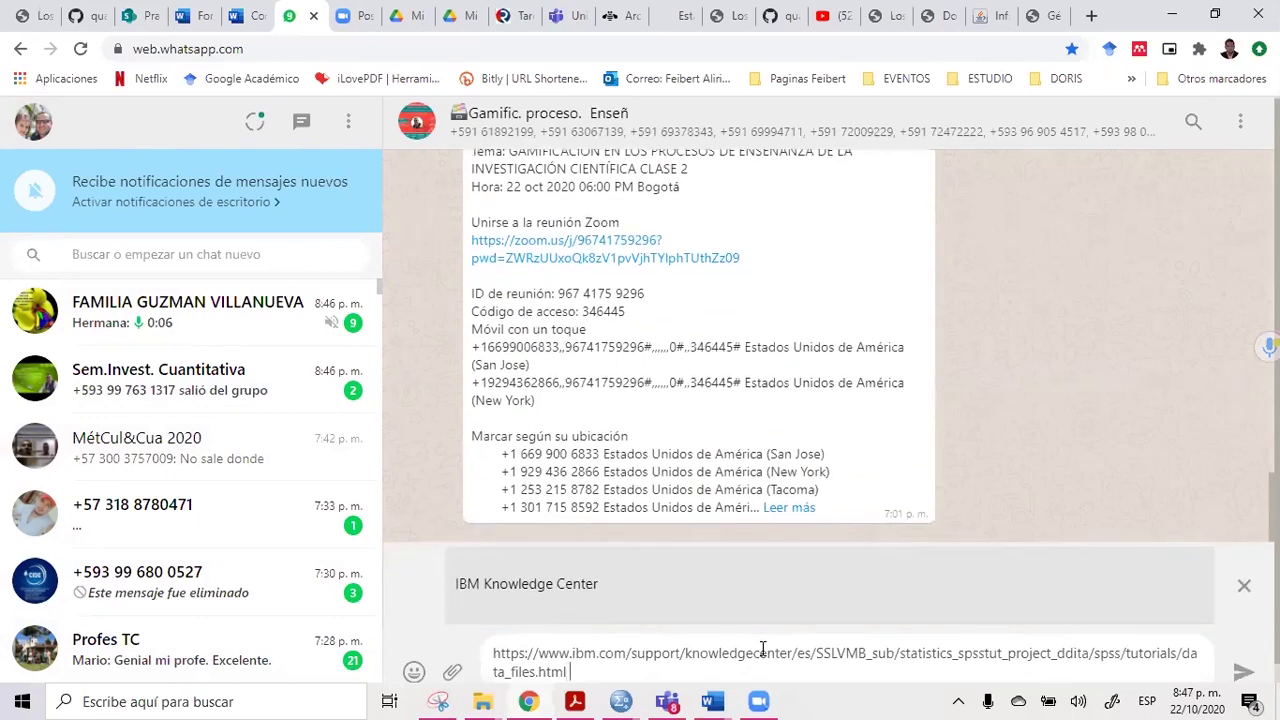
key("Return")
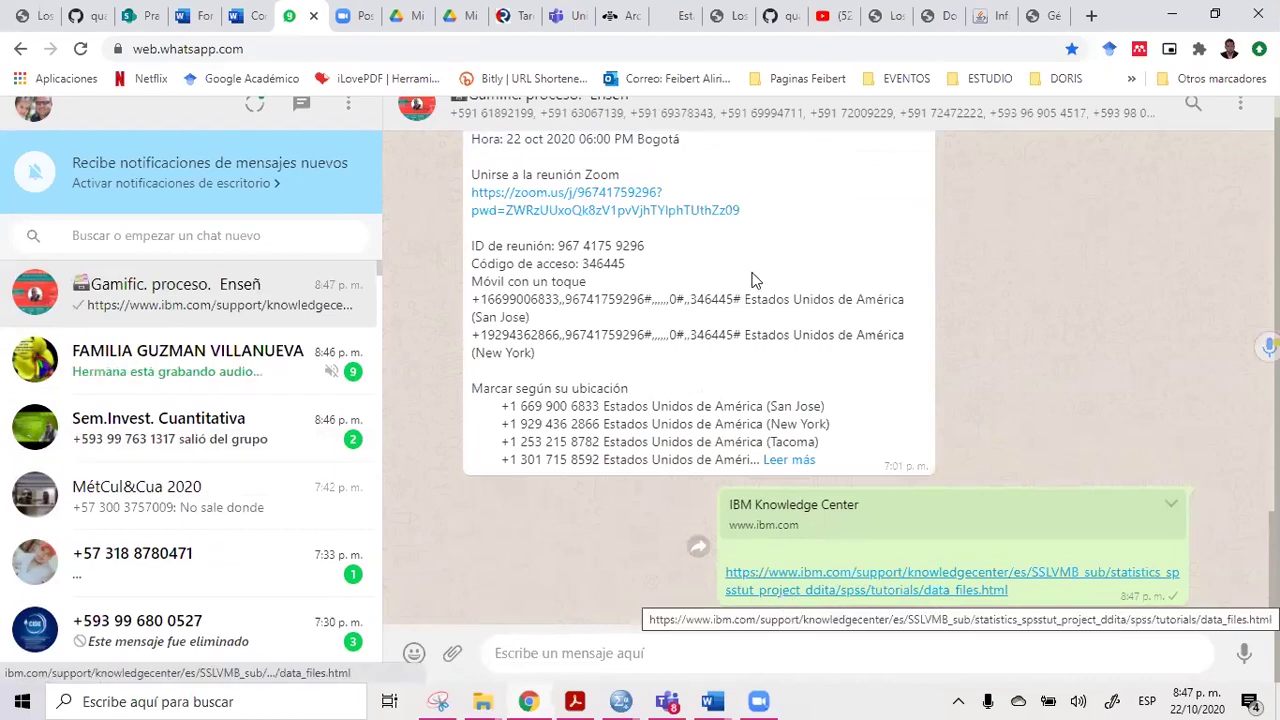
Step: Open the shared IBM sample-files link in a new tab
left_click(866, 590)
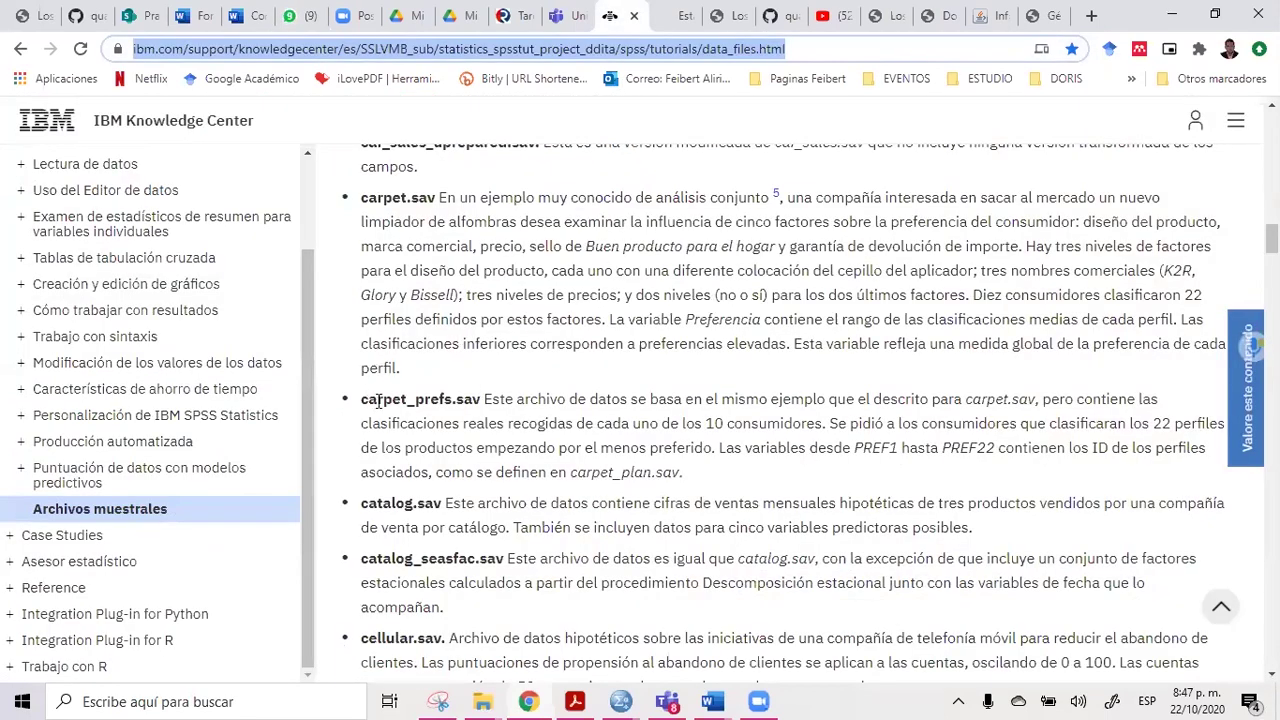
scroll(790, 400, "down", 10)
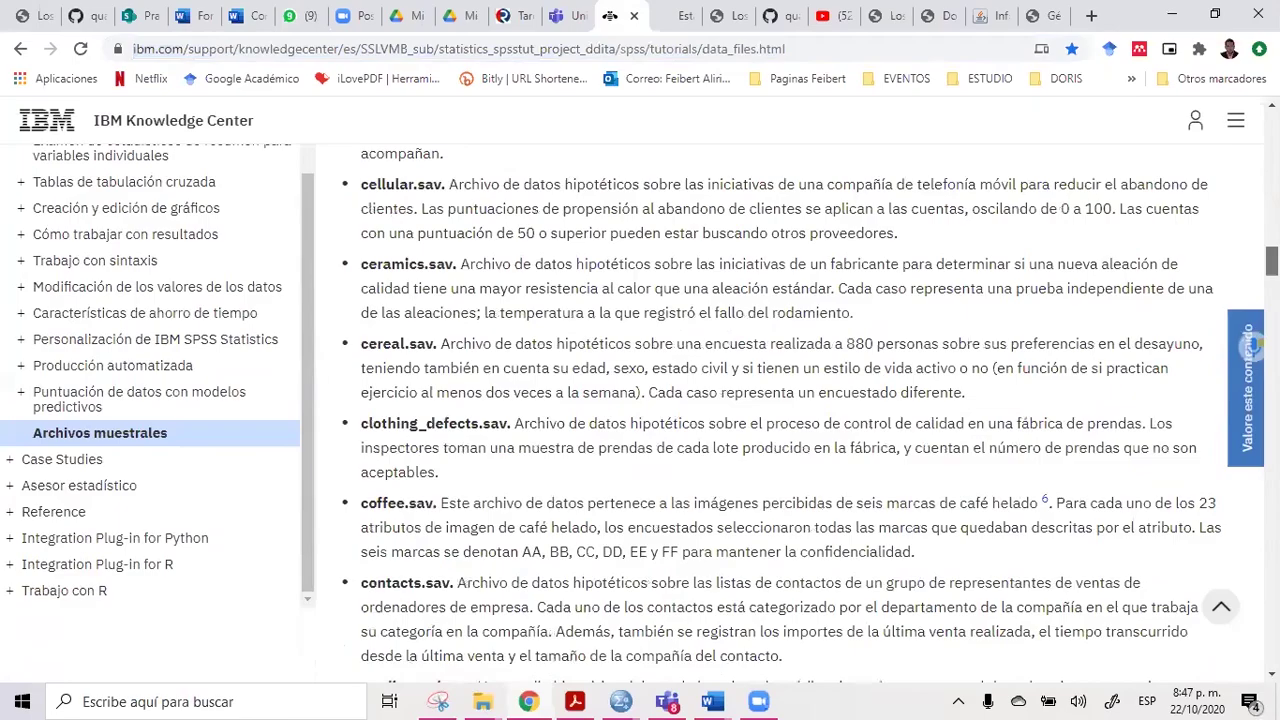
scroll(790, 400, "down", 10)
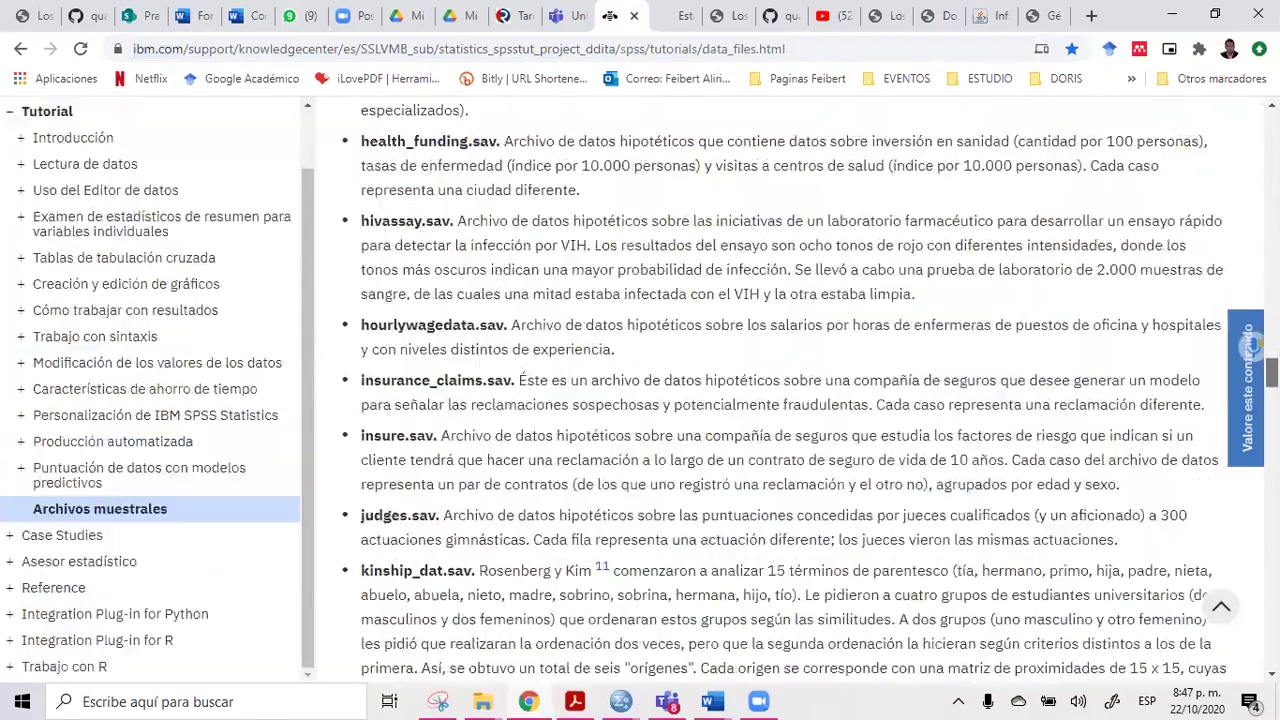
scroll(790, 400, "up", 15)
Step: Copy the Employee data.sav description from the Archivos muestrales page
scroll(1247, 215, "up", 15)
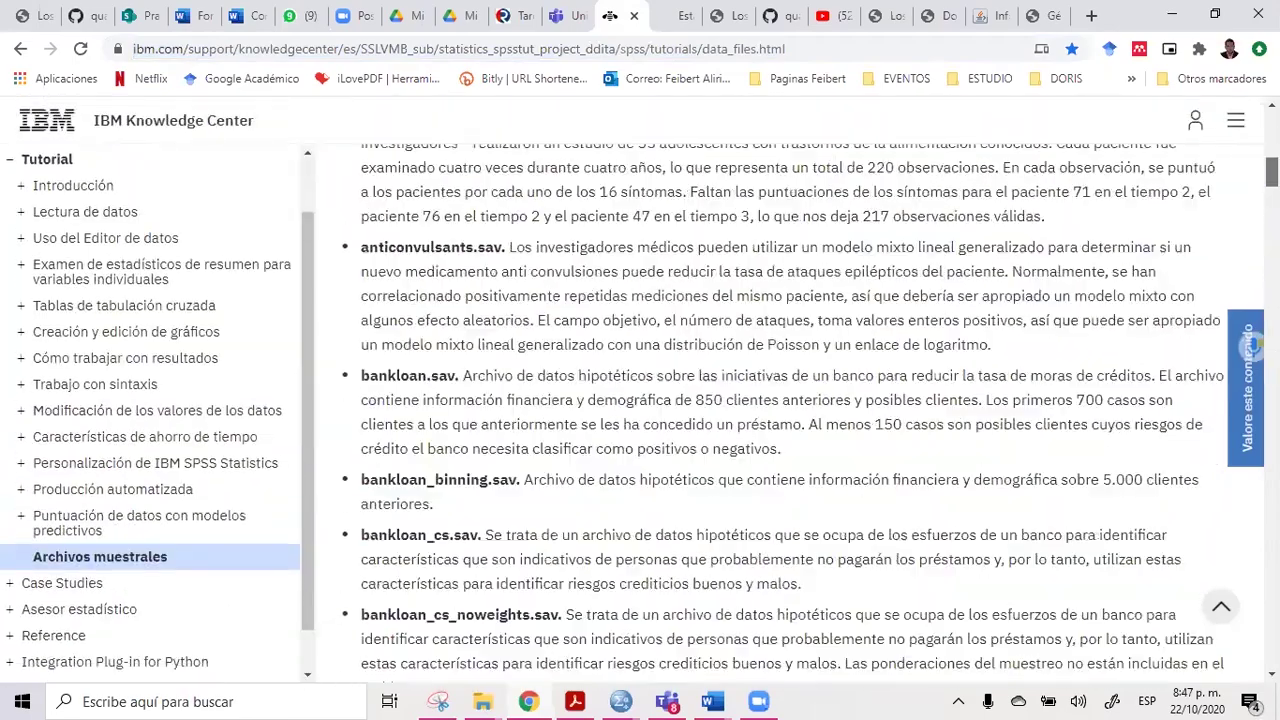
scroll(1247, 215, "down", 15)
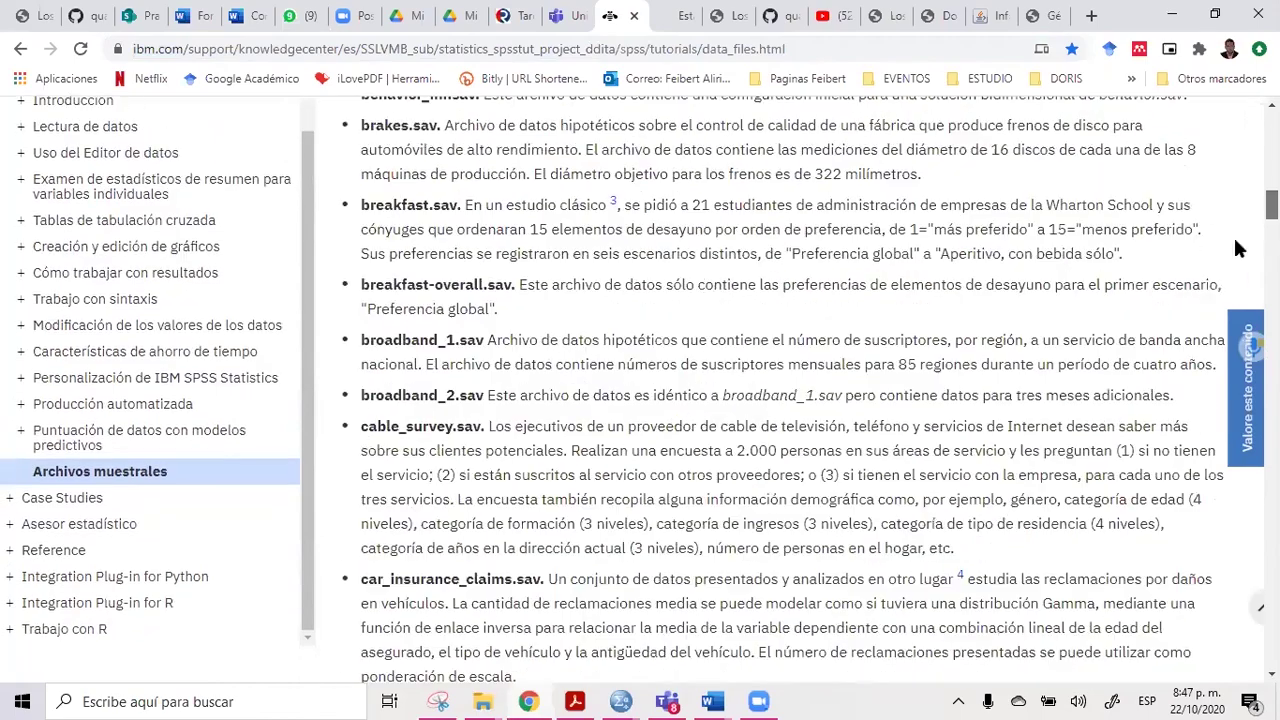
scroll(1237, 249, "down", 15)
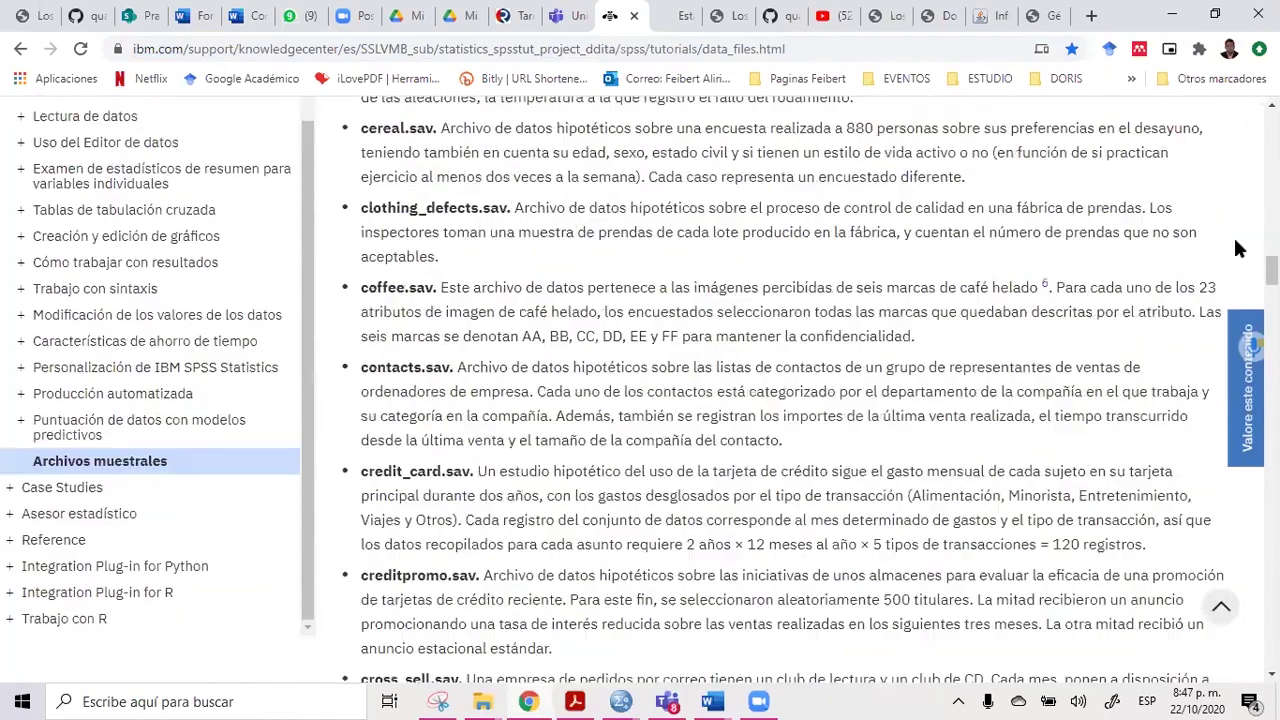
scroll(1237, 249, "down", 20)
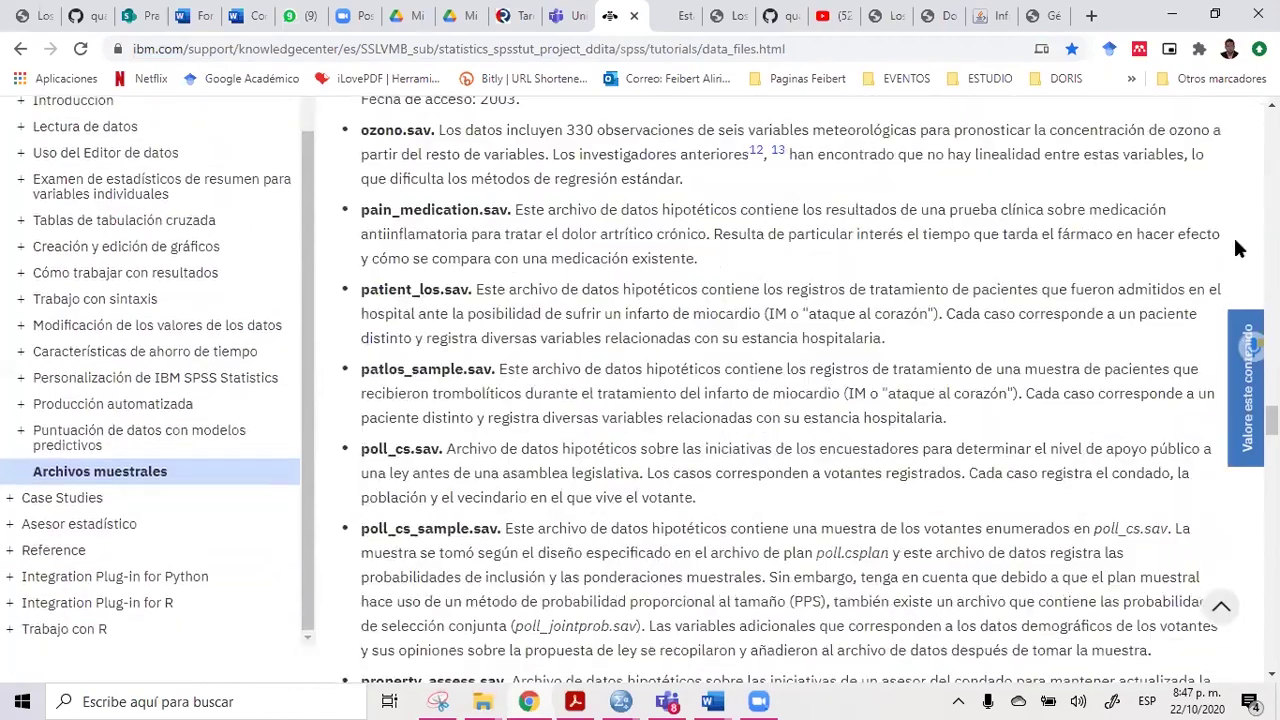
scroll(1237, 249, "down", 8)
scroll(1237, 249, "up", 12)
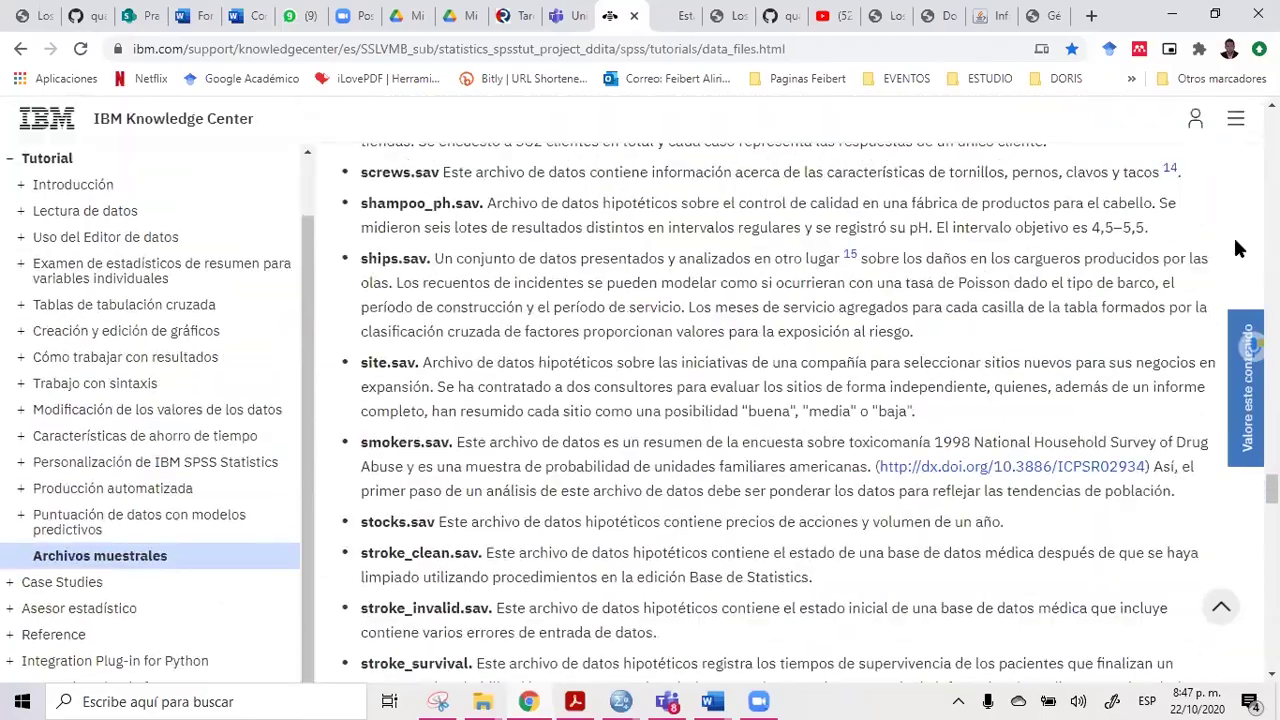
scroll(1237, 249, "up", 15)
scroll(1237, 249, "down", 10)
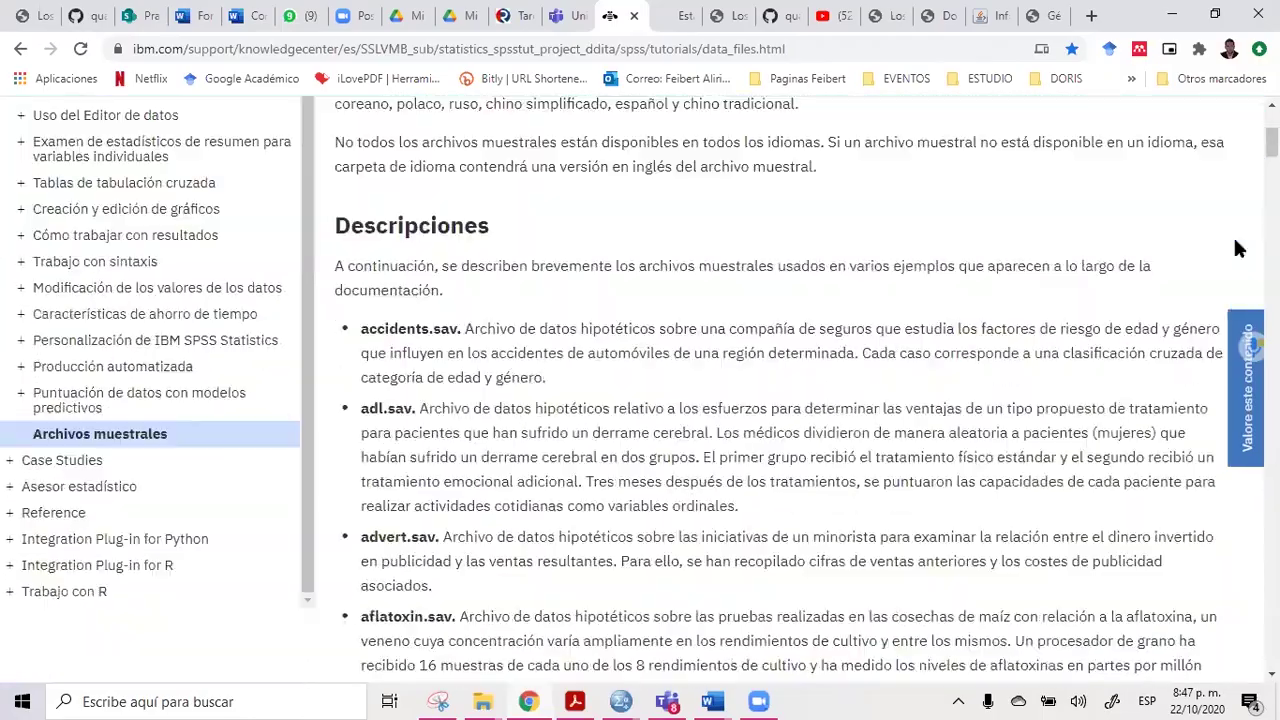
scroll(1237, 249, "down", 10)
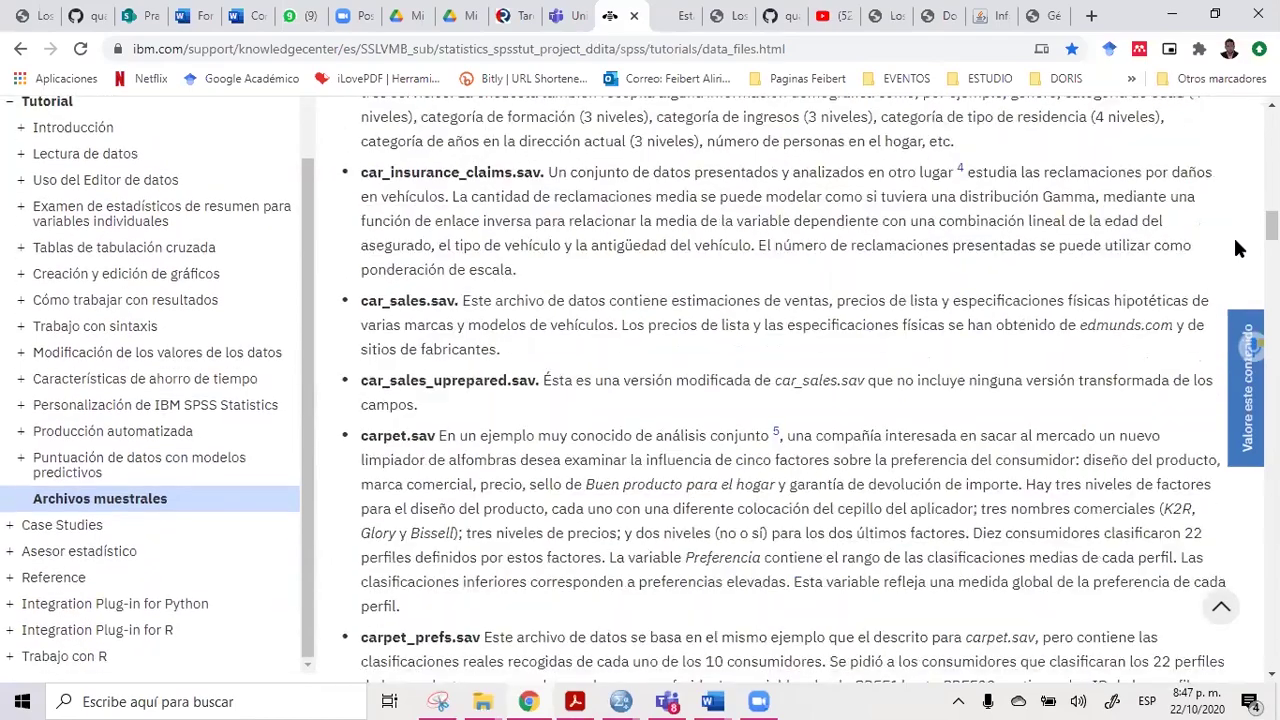
scroll(1237, 249, "down", 20)
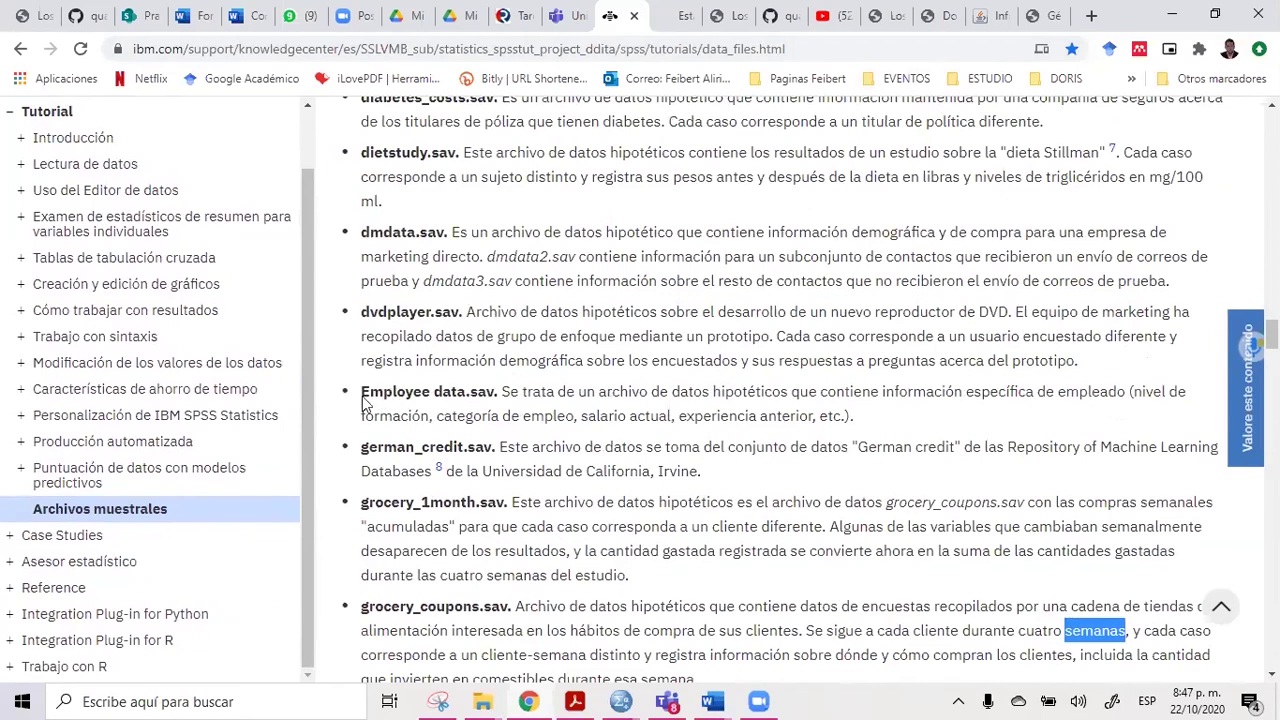
left_click_drag(361, 395, 898, 423)
key("ctrl+c")
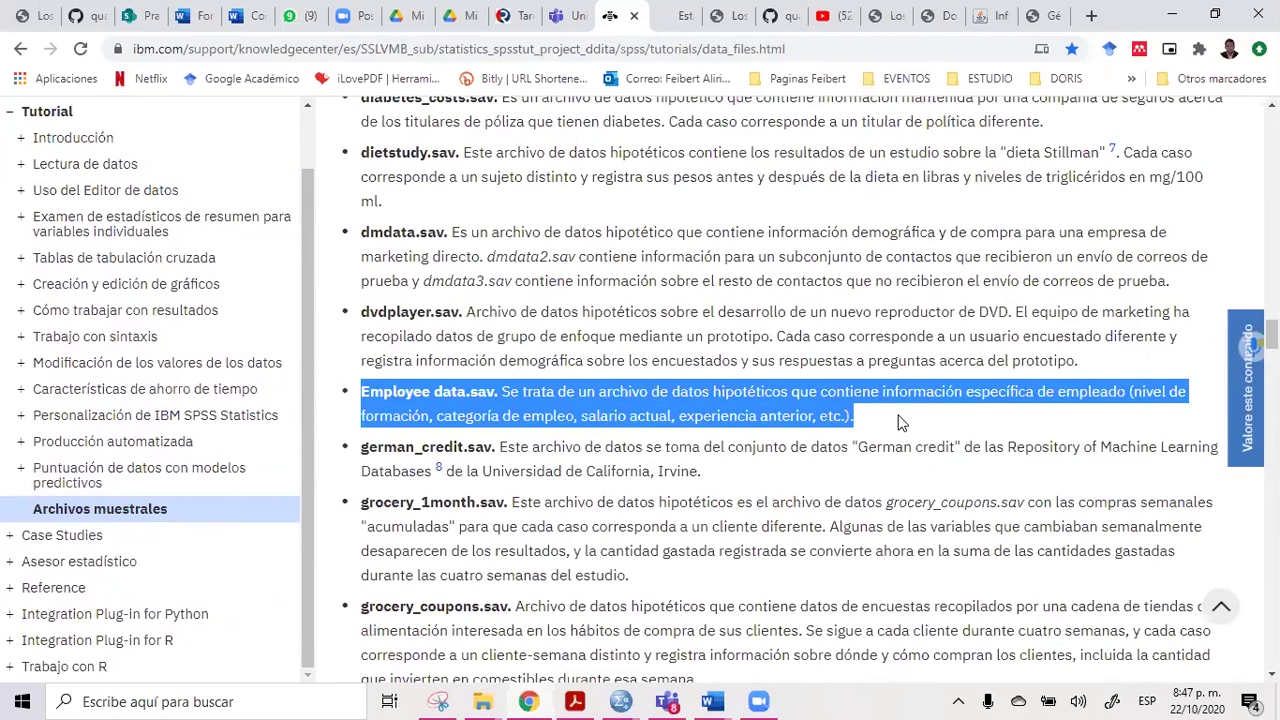
left_click(292, 15)
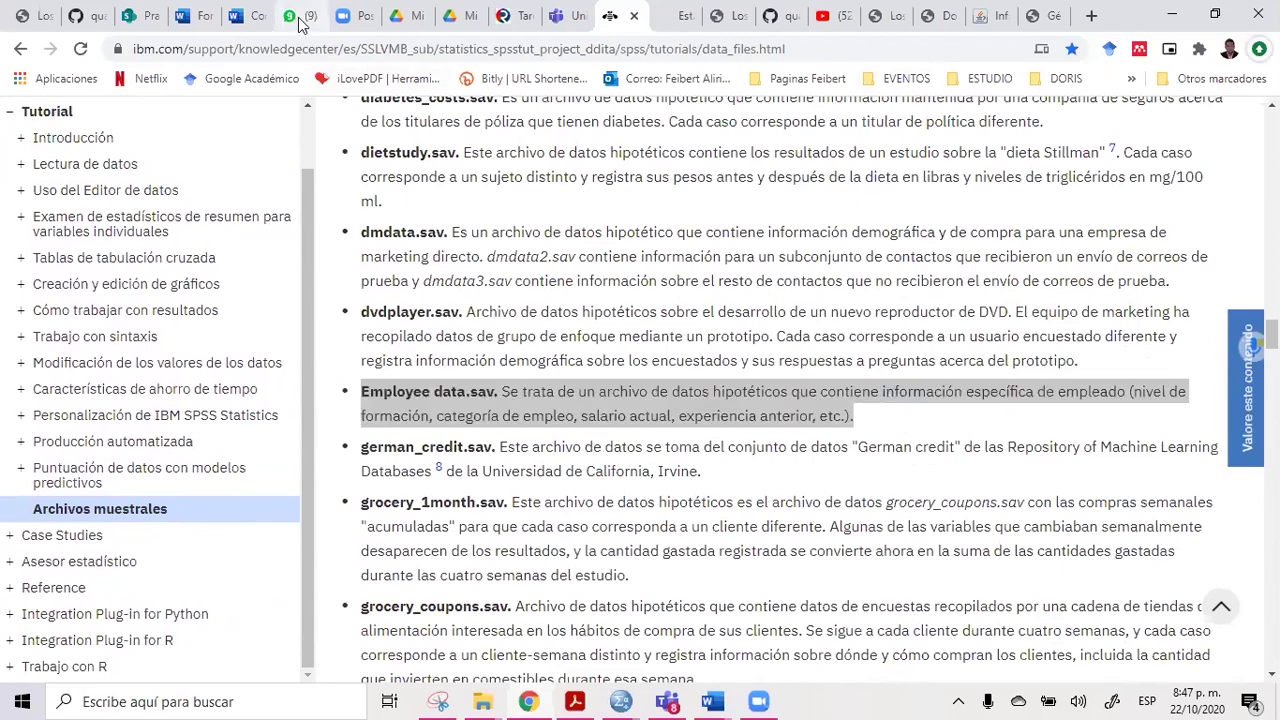
Step: Post the Employee data.sav description to the group, then return to SPSS's Abrir datos dialog
key("ctrl+v")
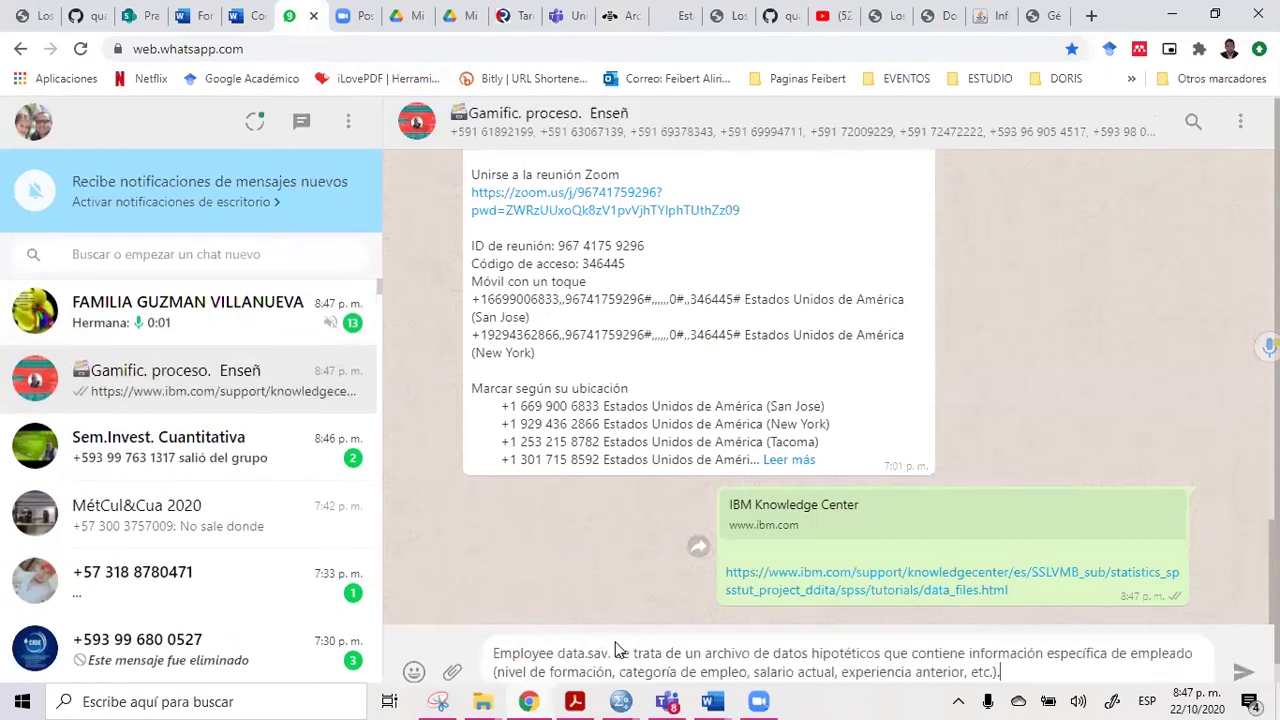
key("Return")
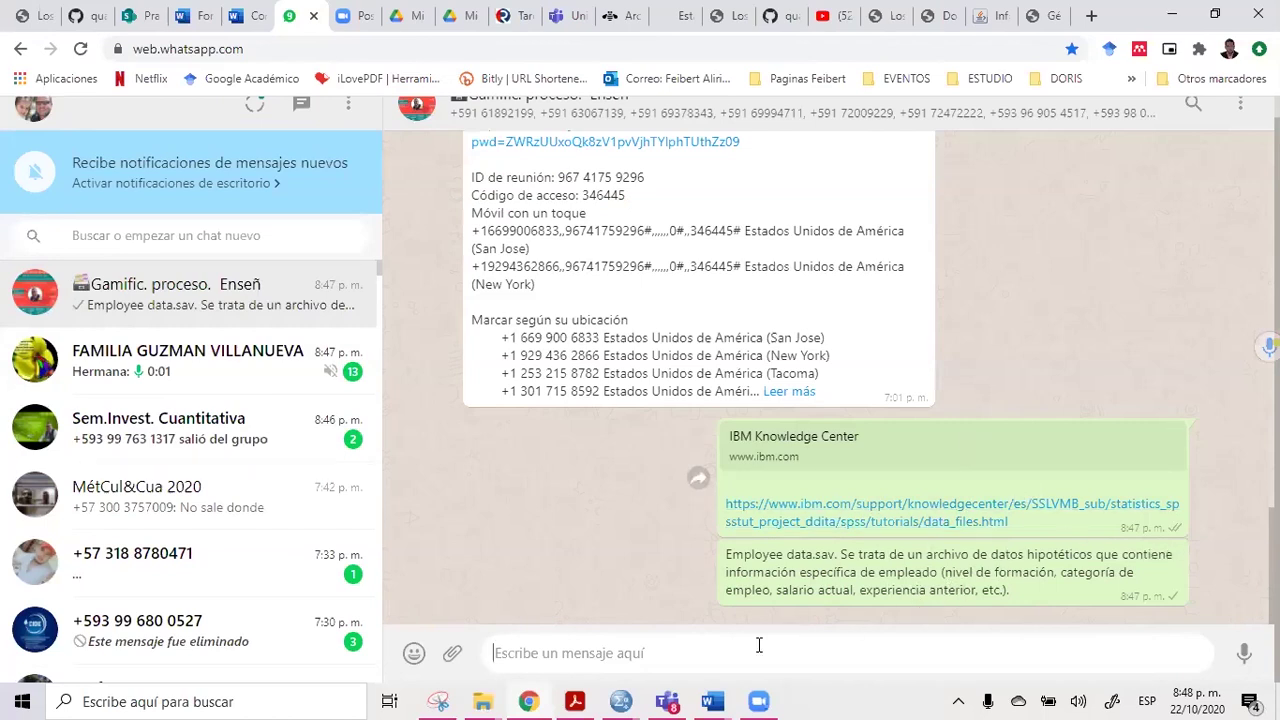
key("alt+Tab")
left_click_drag(429, 345, 614, 342)
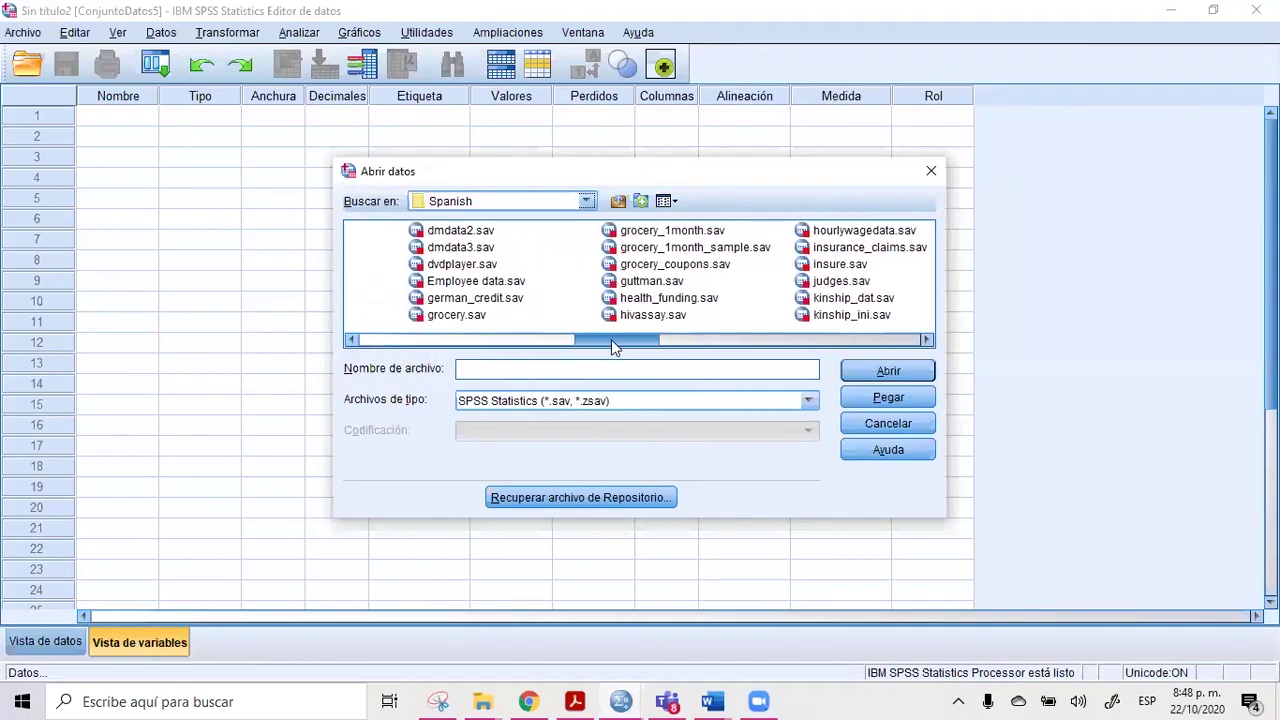
Step: Open Employee data.sav from the Spanish sample folder in the Abrir datos dialog
left_click(493, 284)
left_click(877, 378)
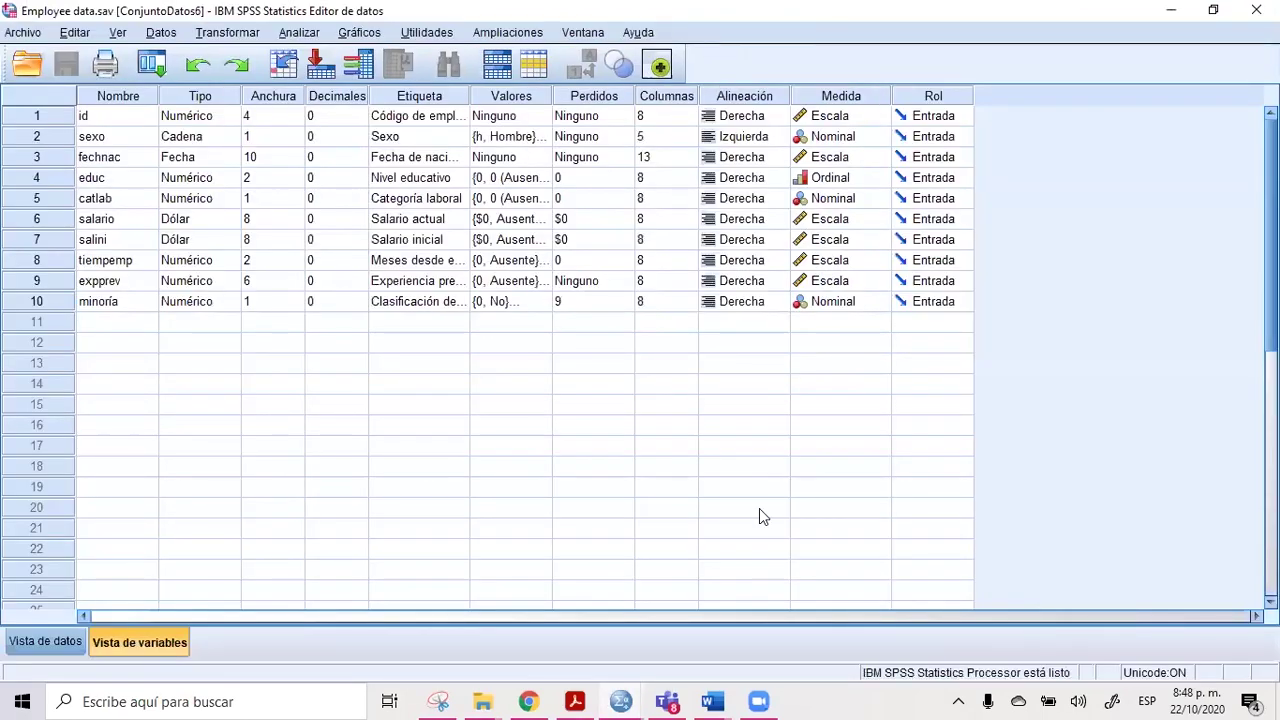
left_click(485, 700)
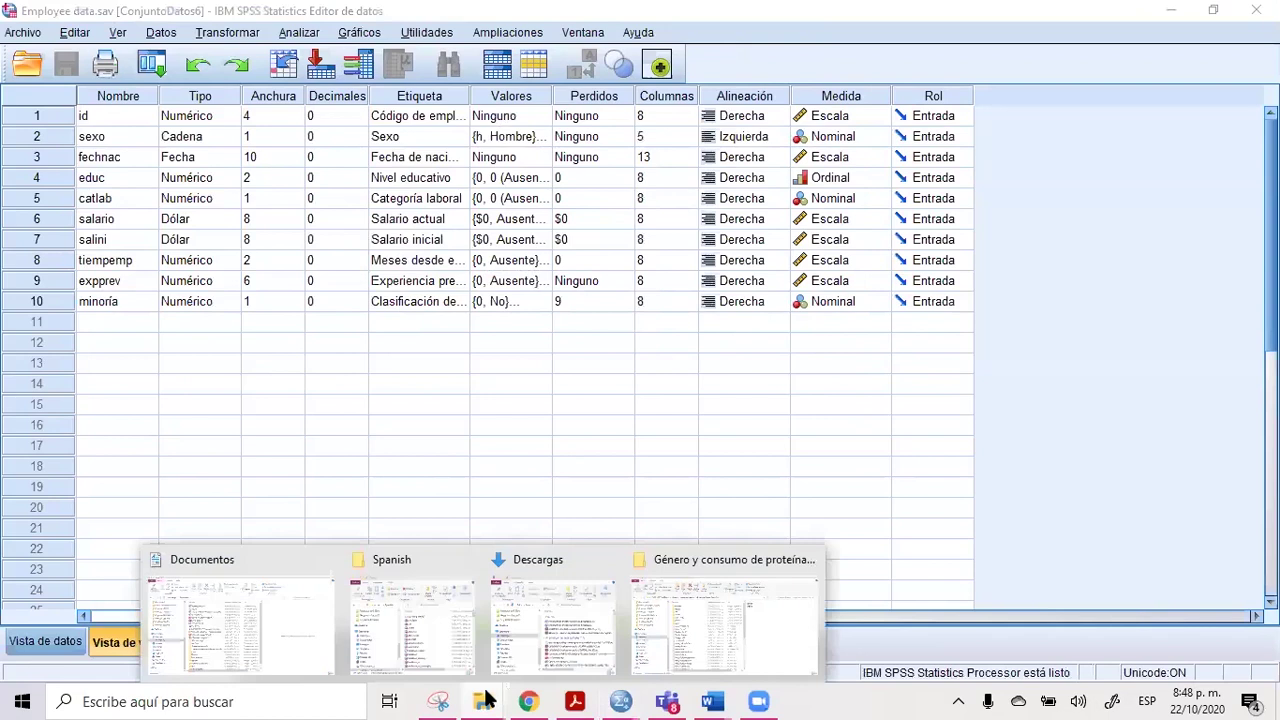
Step: Bring the Spanish sample-files folder window to the front in File Explorer
left_click(708, 574)
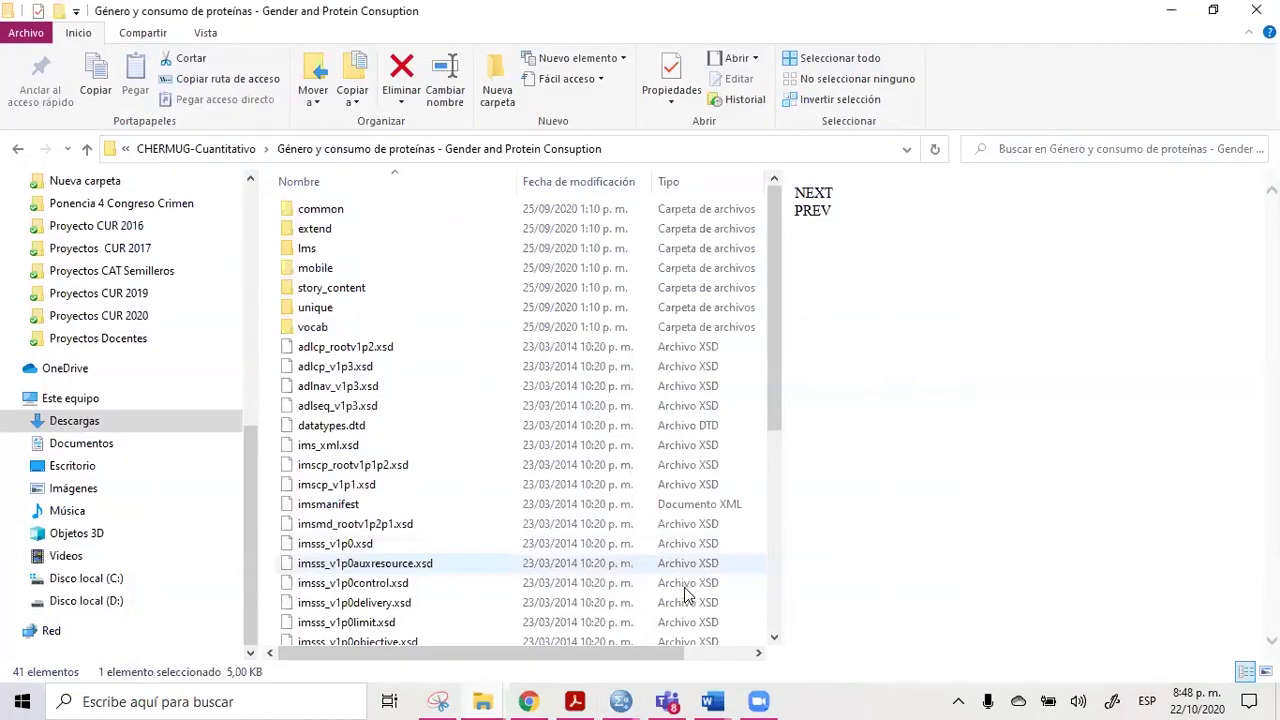
left_click(481, 700)
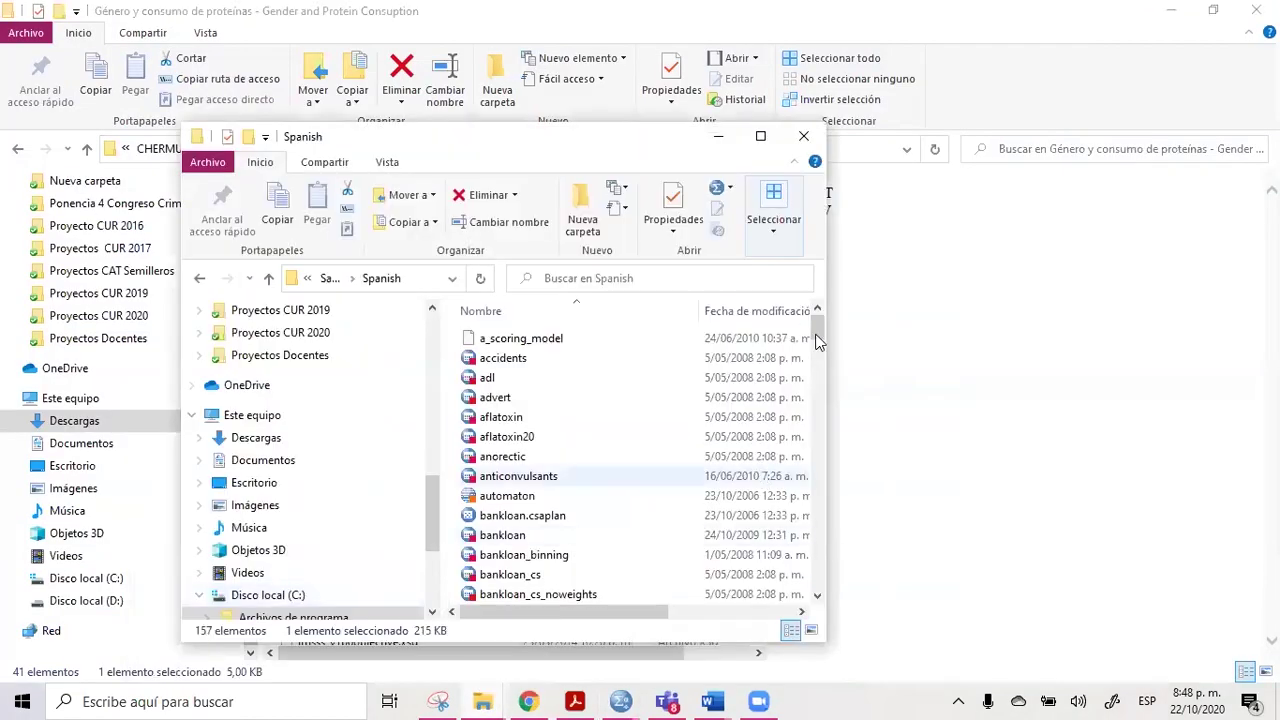
left_click_drag(817, 323, 818, 365)
left_click_drag(817, 385, 812, 430)
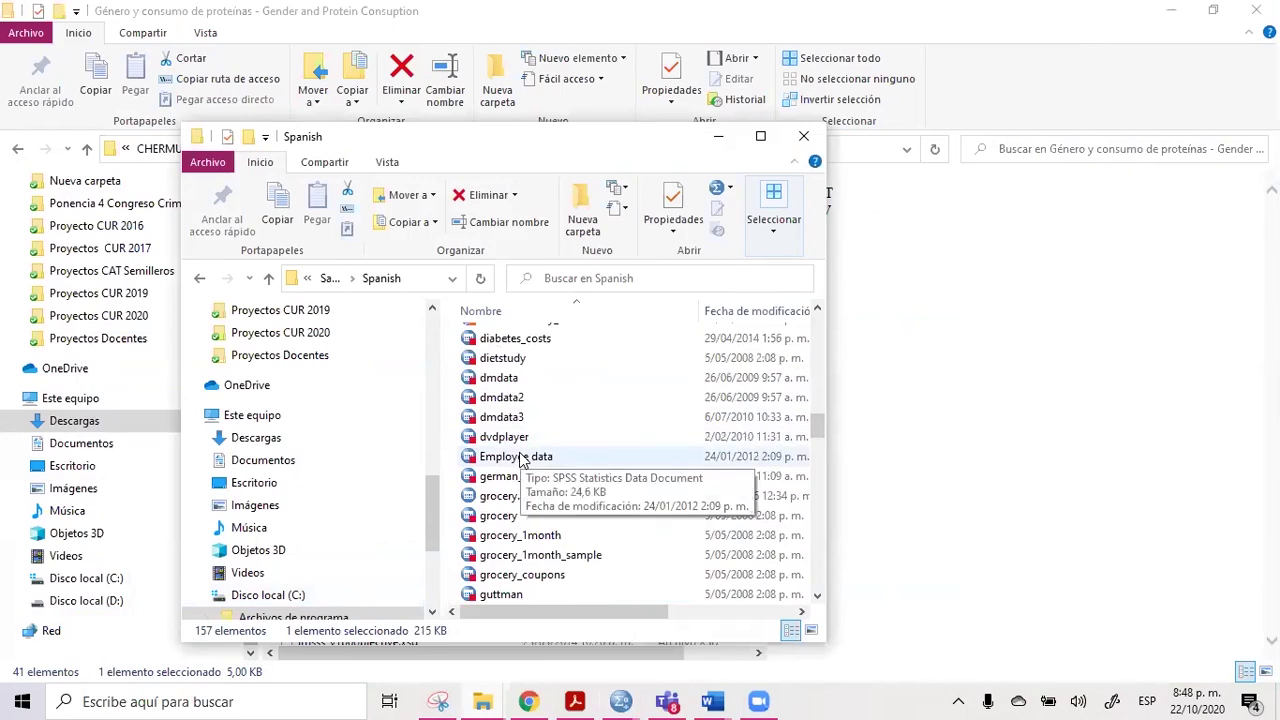
left_click(846, 429)
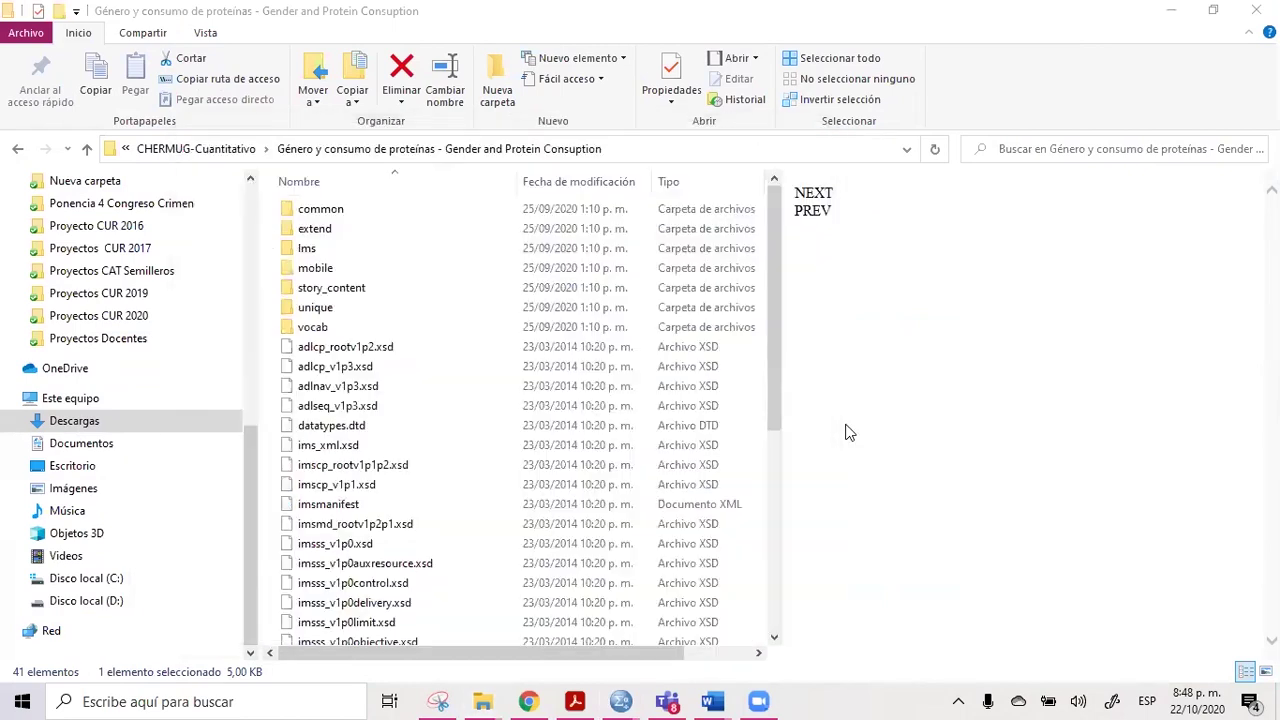
key("alt+Tab")
key("Tab")
key("Tab")
key("Tab")
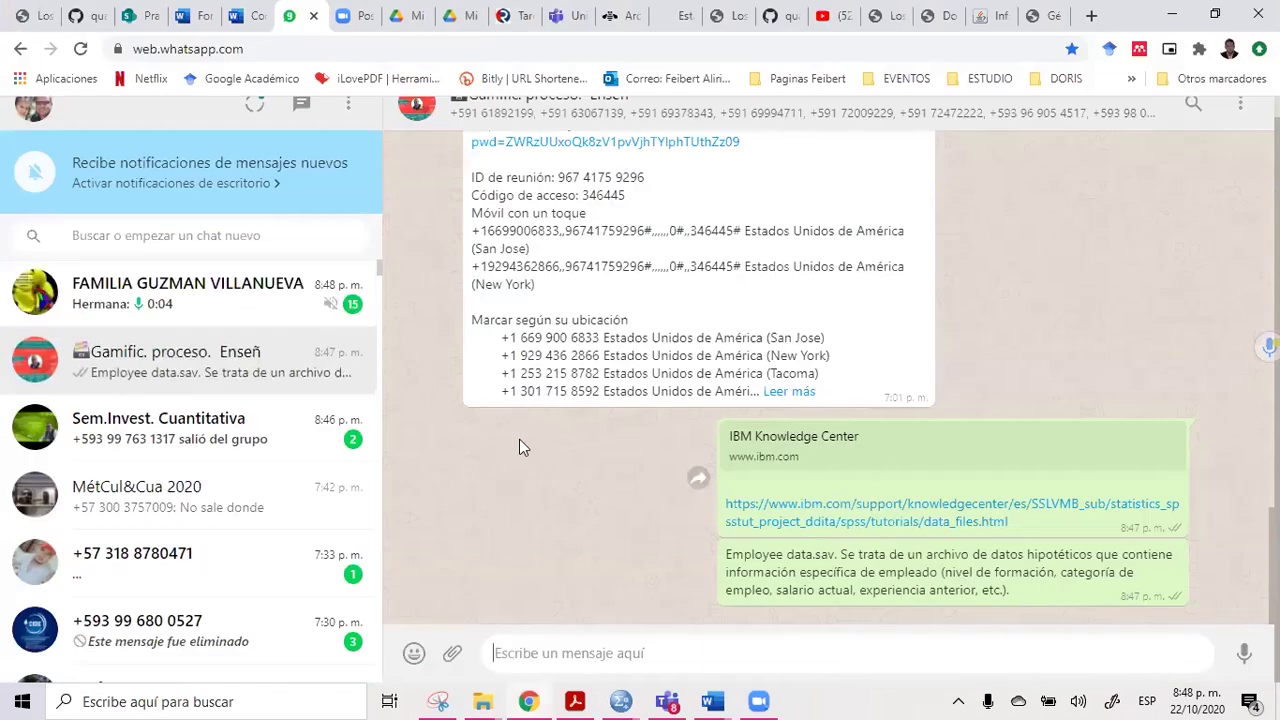
key("alt+Tab")
key("alt+Tab")
key("Tab")
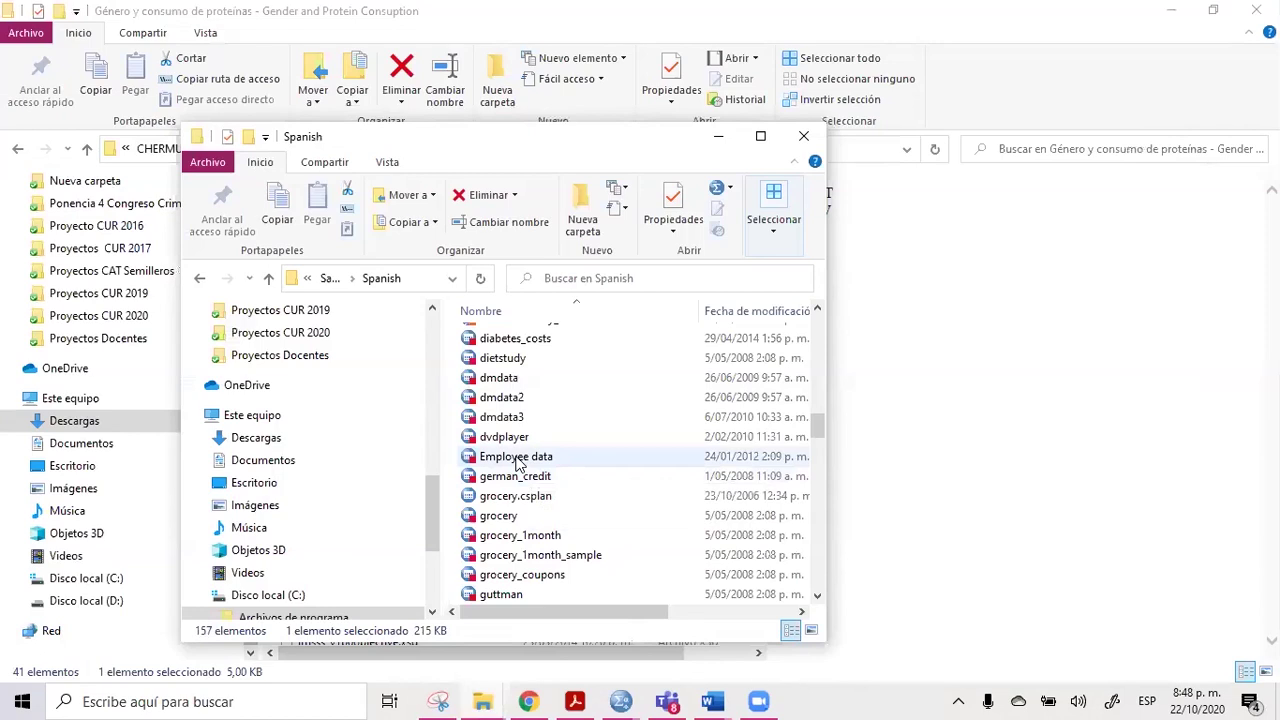
Step: Drag the Employee data file from the Spanish folder into the WhatsApp group chat
left_click(519, 458)
key("alt+Tab")
key("Tab")
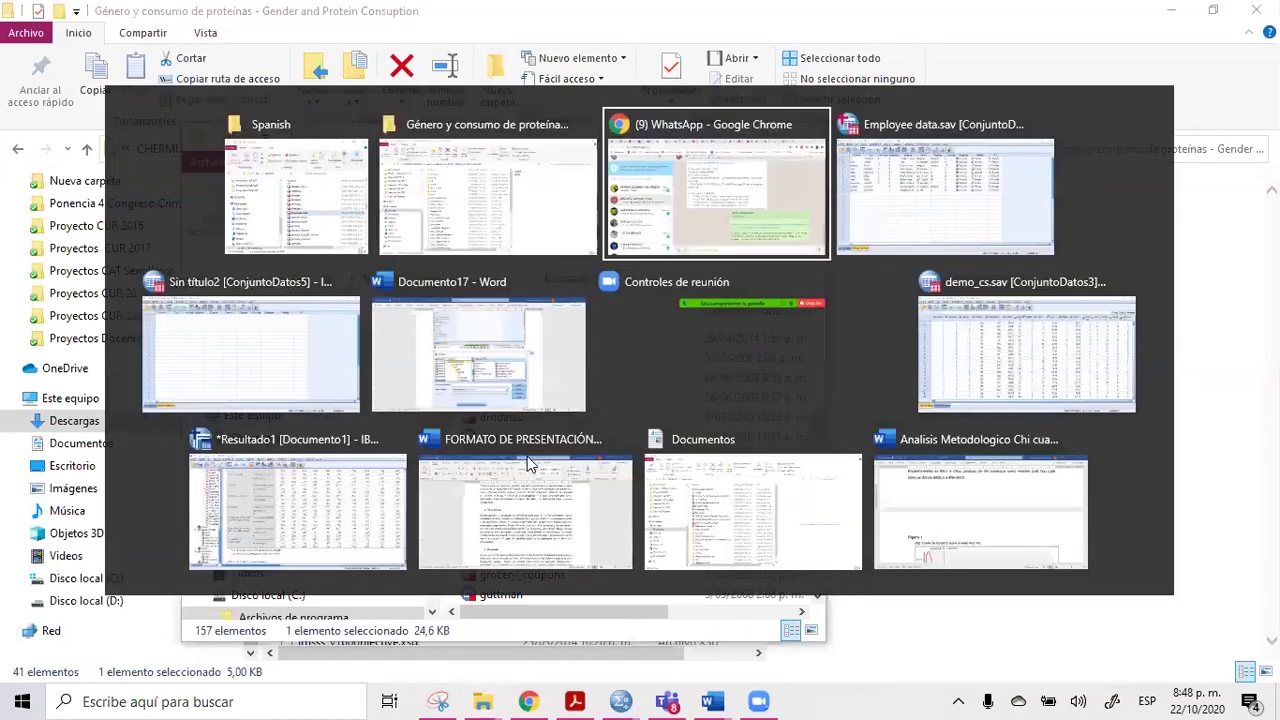
key("alt+Tab")
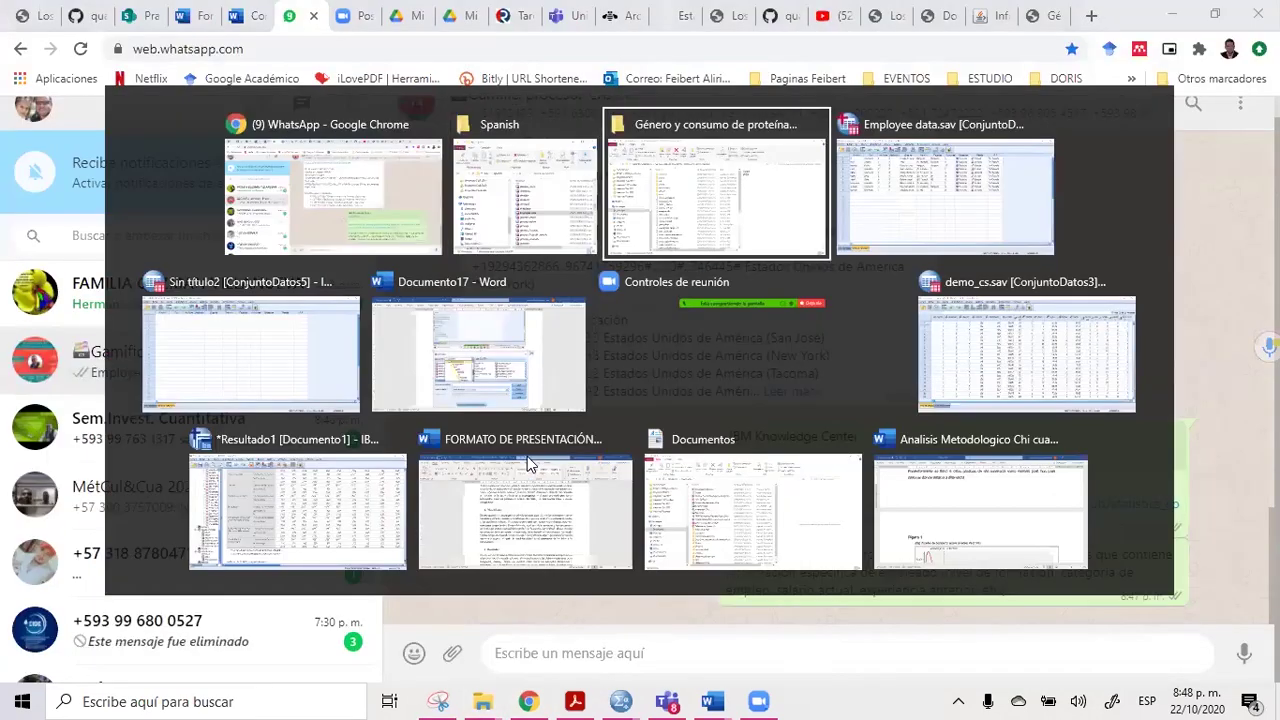
key("alt+shift+Tab")
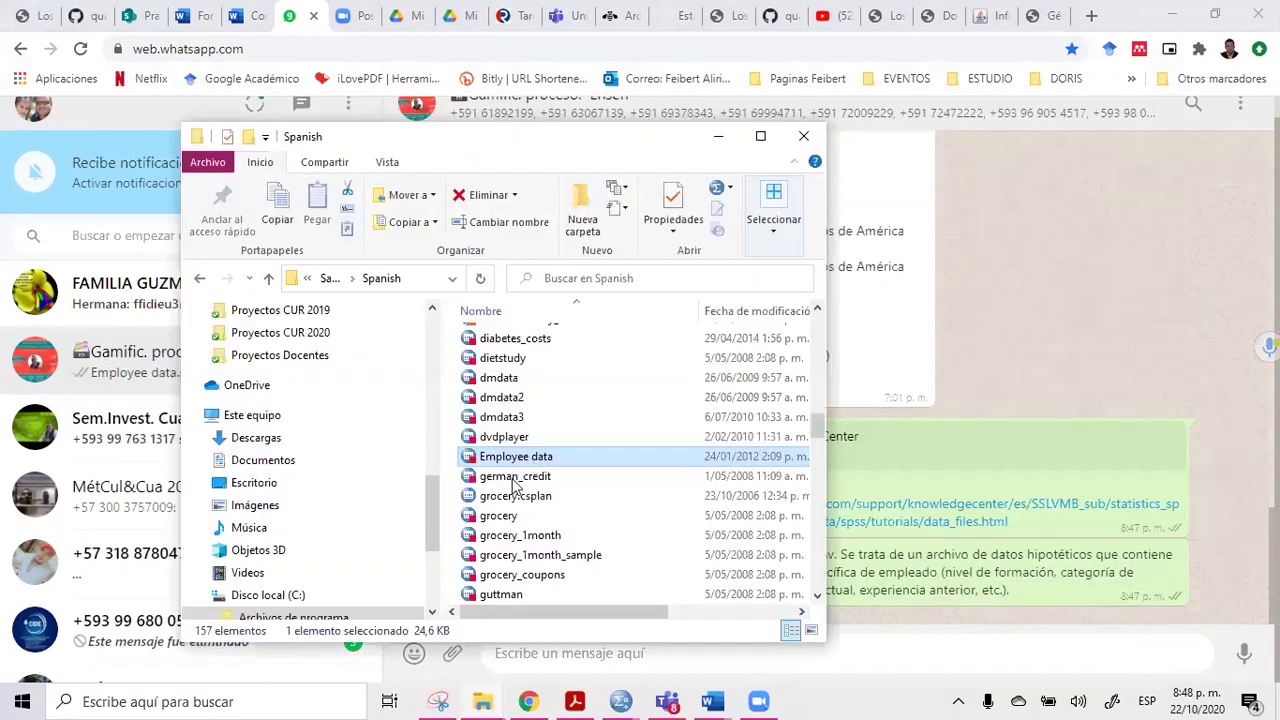
left_click_drag(522, 466, 989, 580)
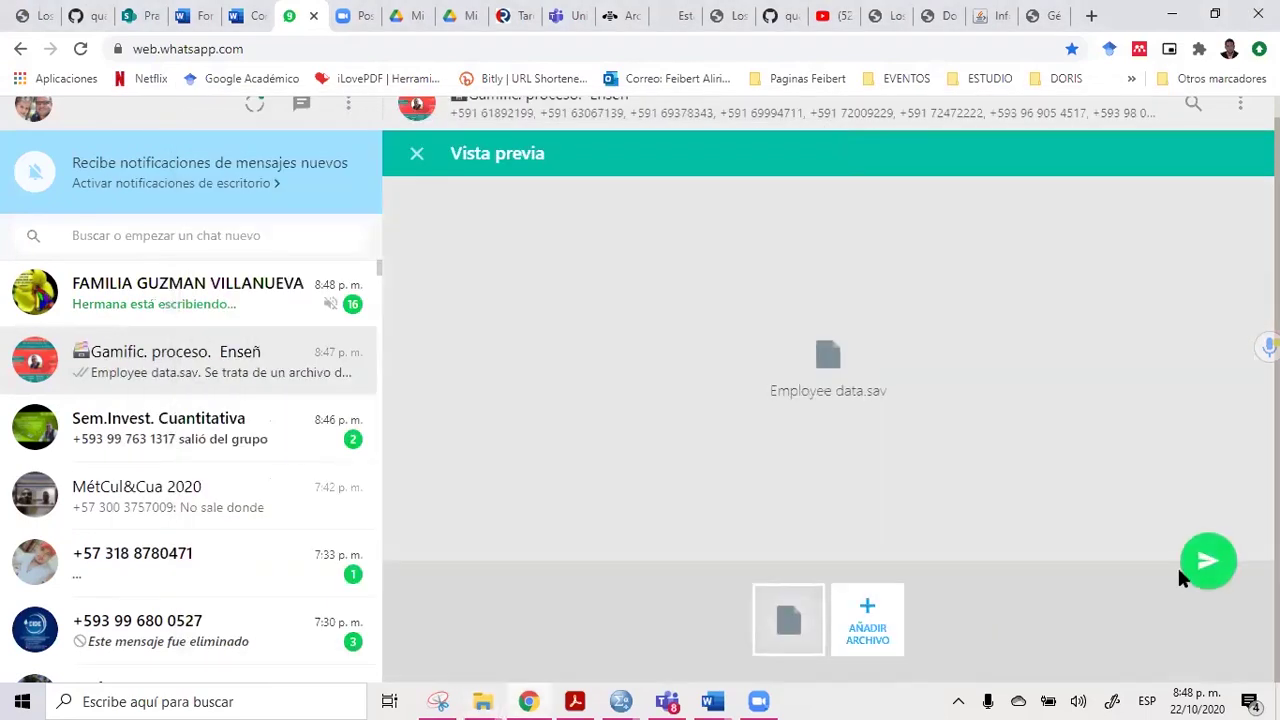
Step: Send Employee data.sav to the group and return to its Variable View in SPSS
left_click(1205, 563)
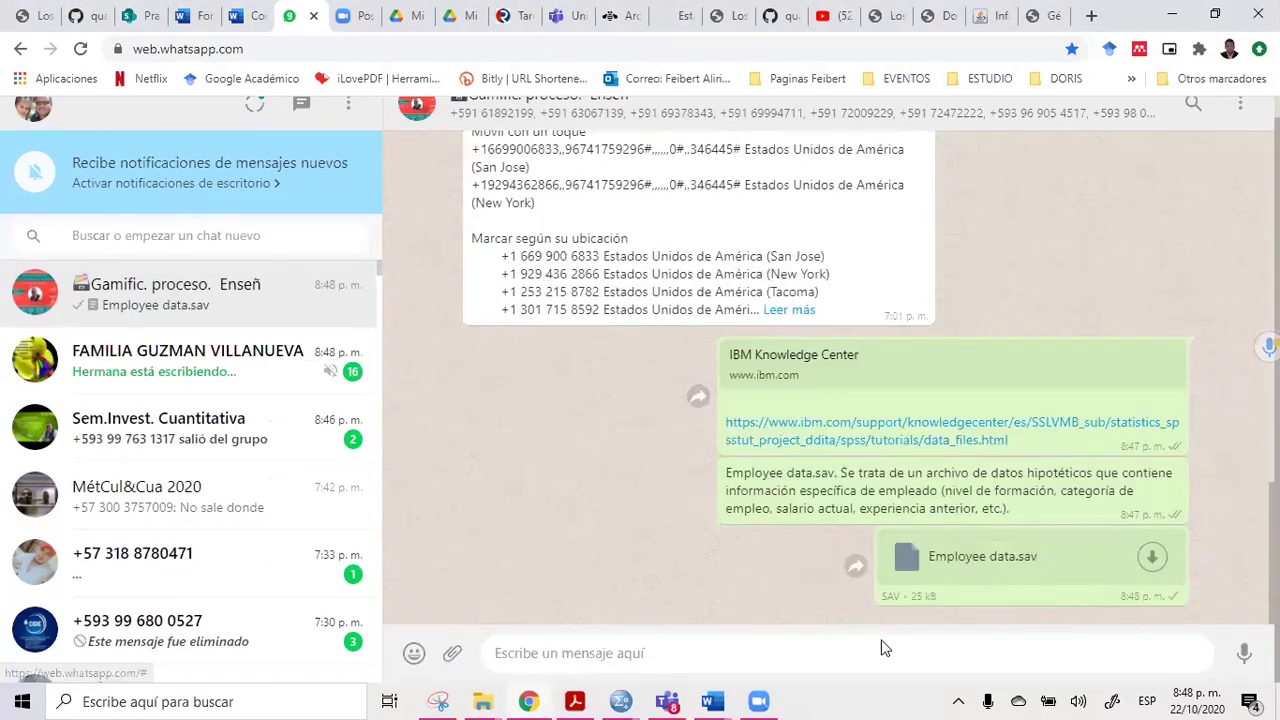
key("alt+Tab")
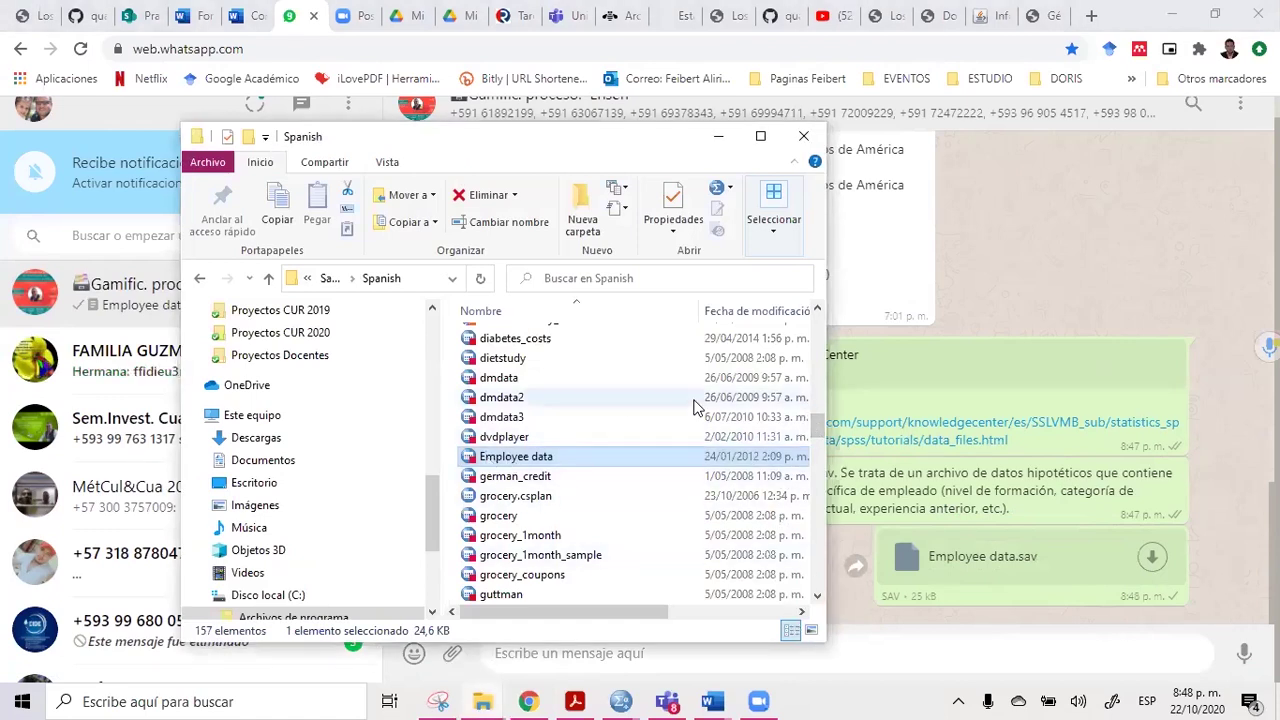
key("alt+Tab")
key("alt+Tab")
key("alt+Tab")
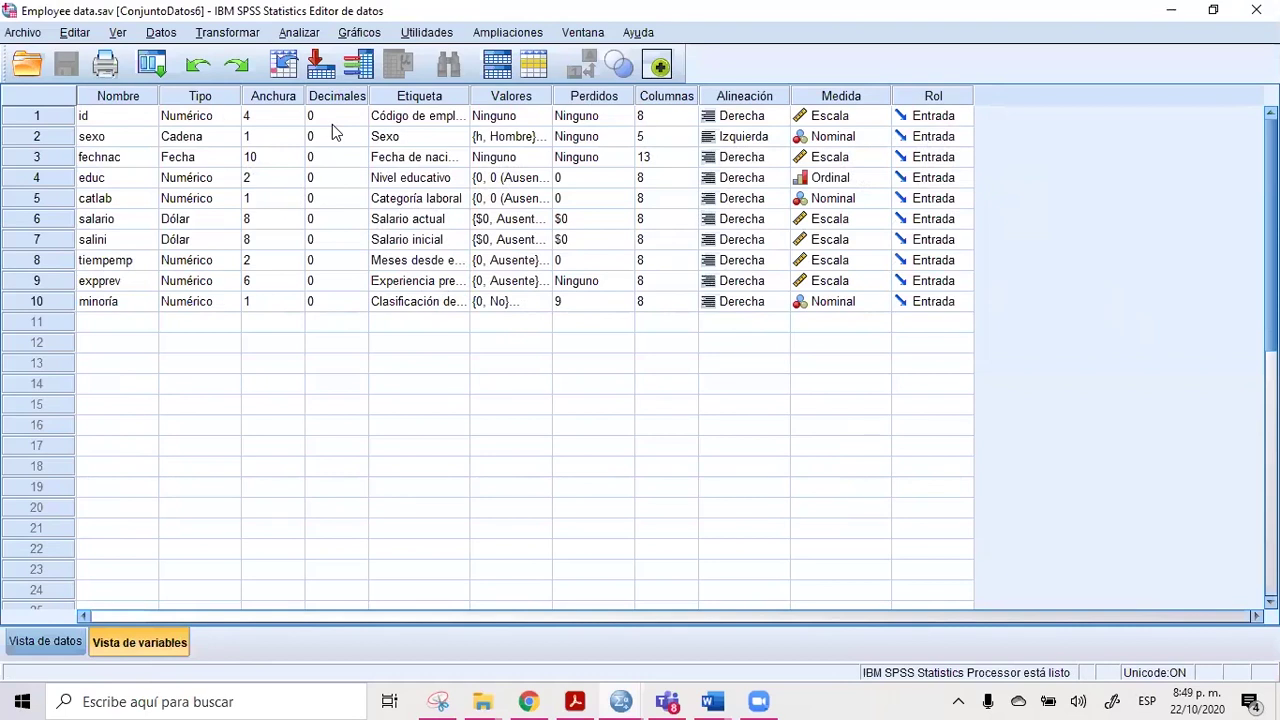
Step: Start Guardar como for the data file with Documentos as the location
left_click(23, 33)
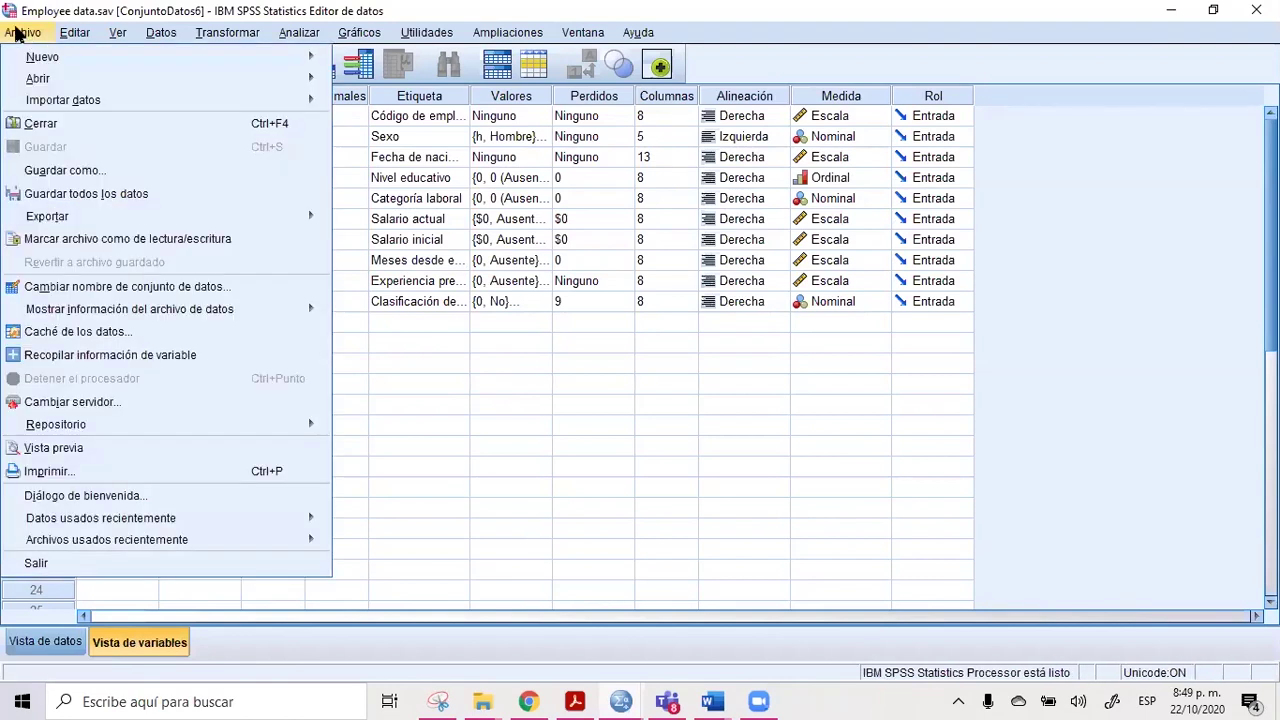
left_click(45, 172)
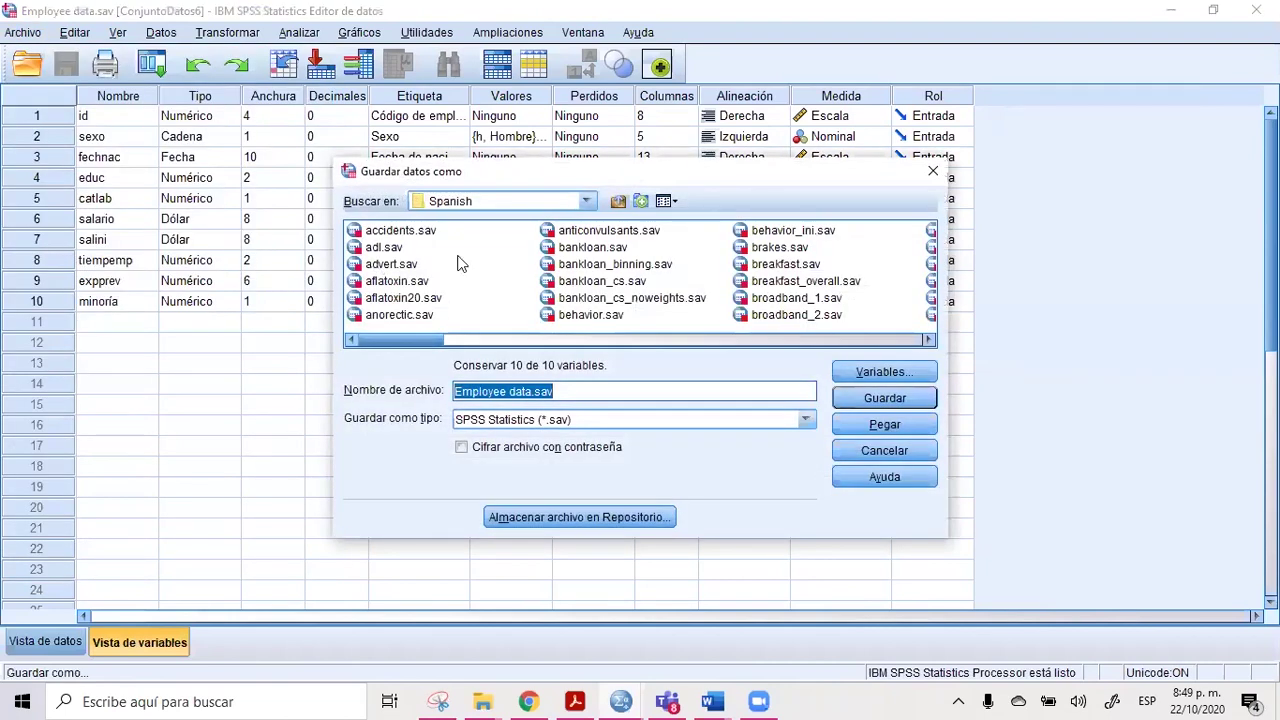
left_click(590, 203)
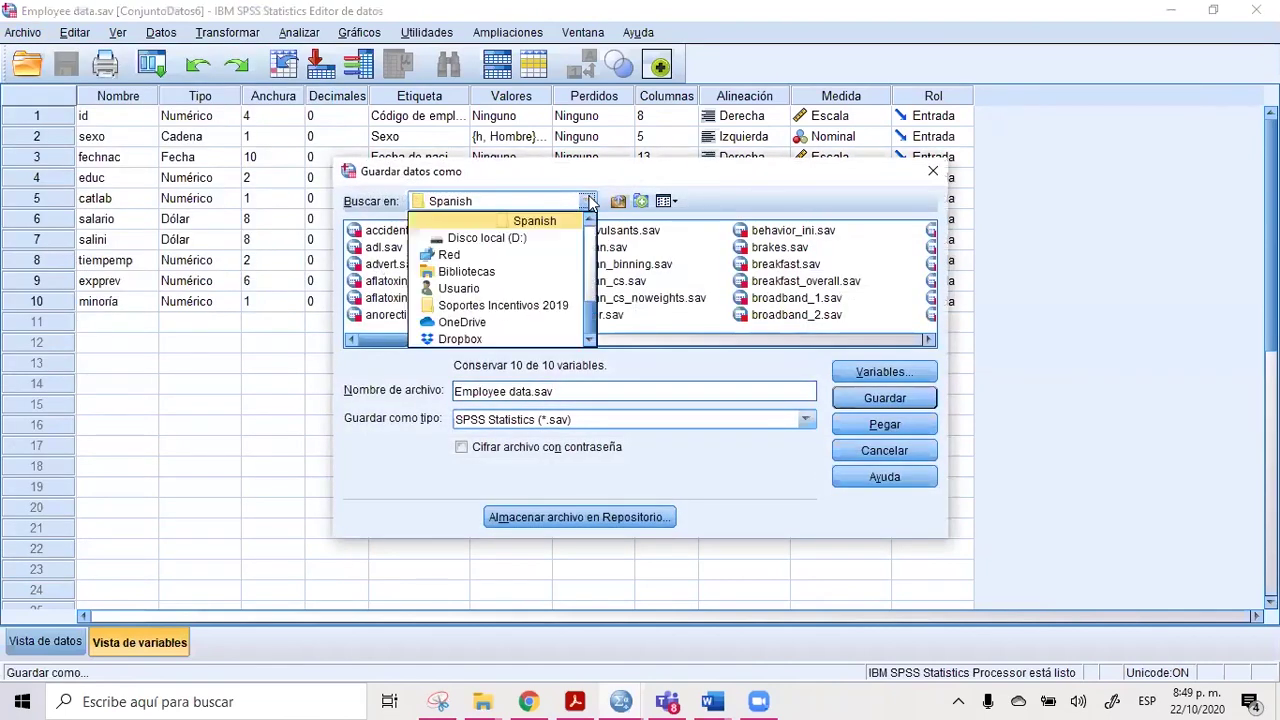
left_click_drag(590, 327, 590, 254)
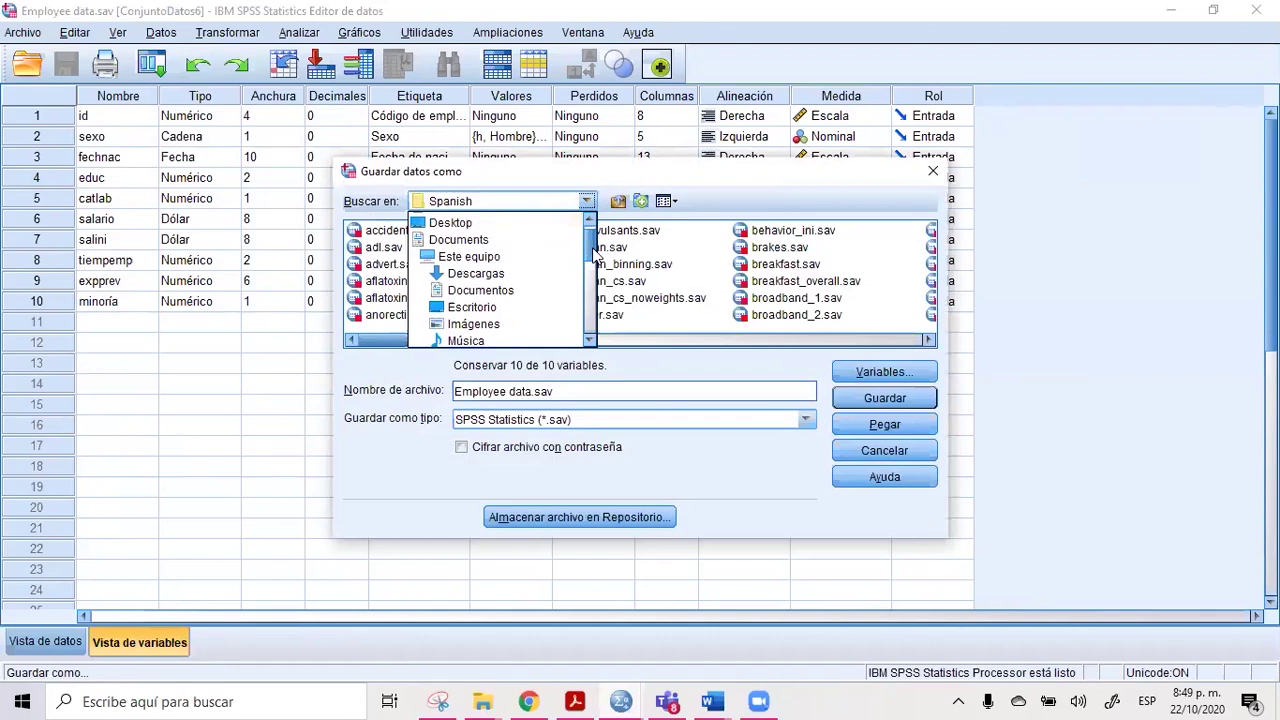
left_click(485, 291)
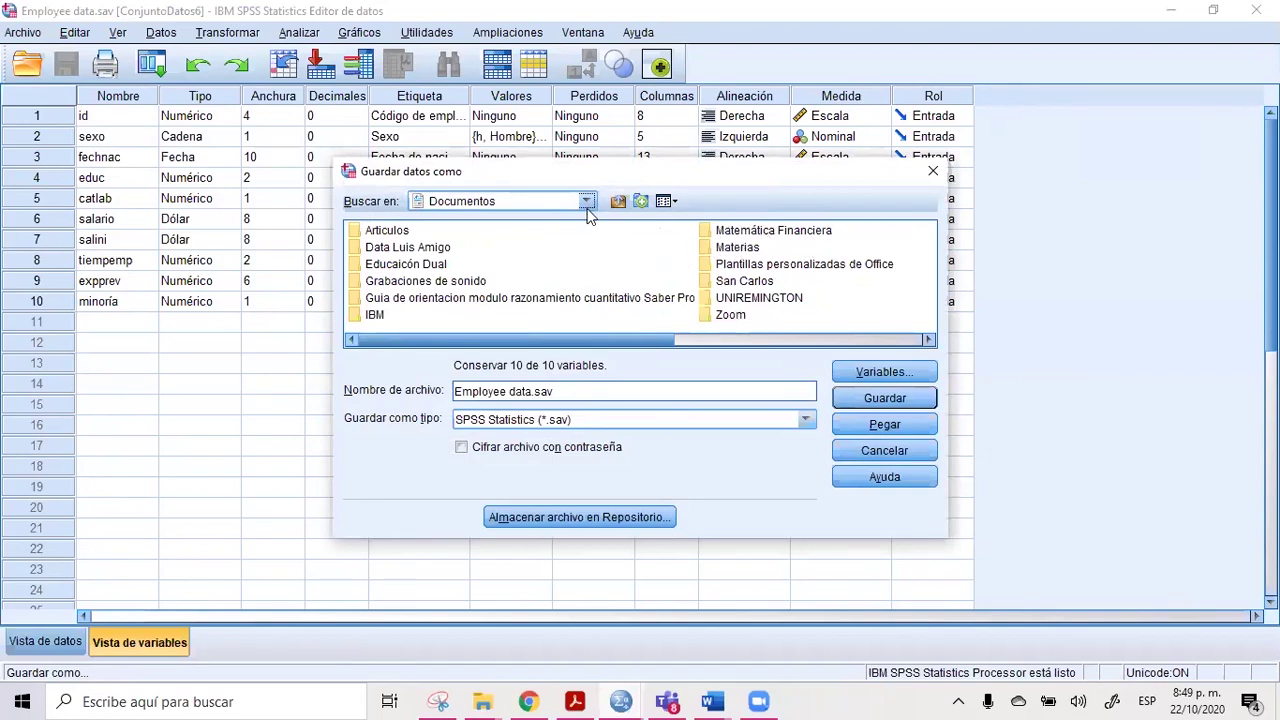
Step: Create a GAMIFICACIÓN folder inside Documentos and open it
left_click(641, 201)
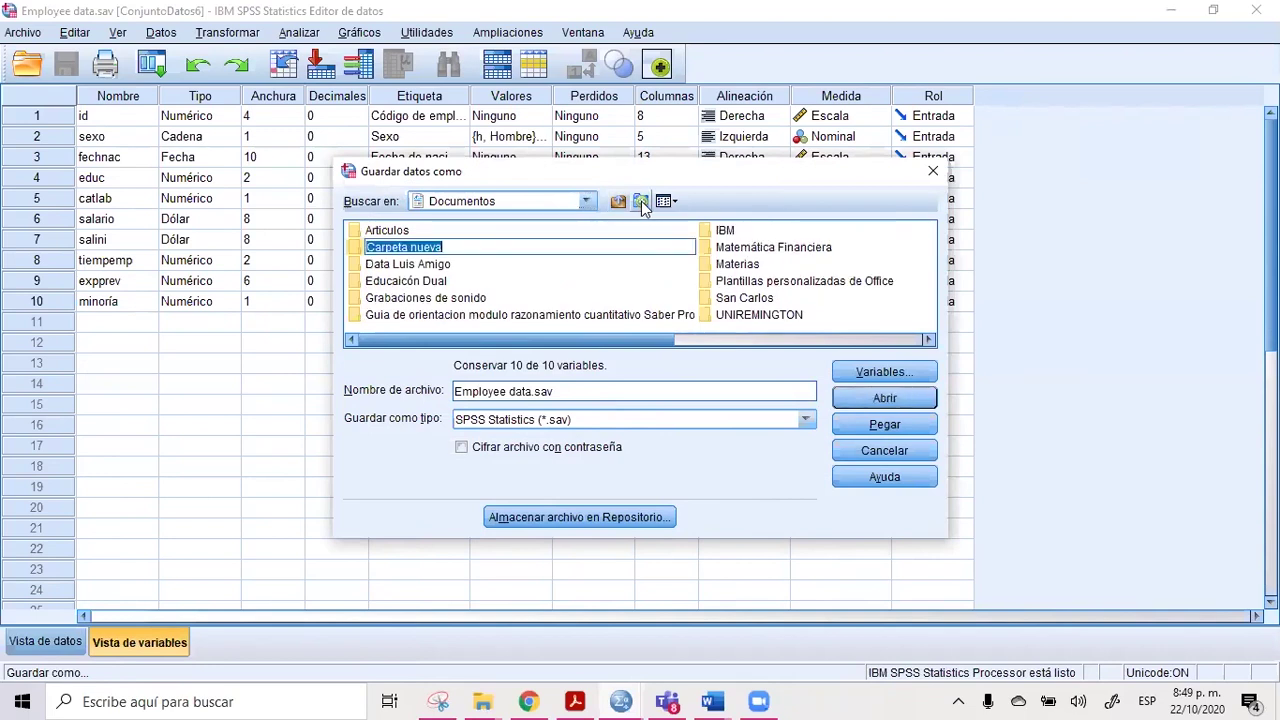
key("BackSpace")
type("GA")
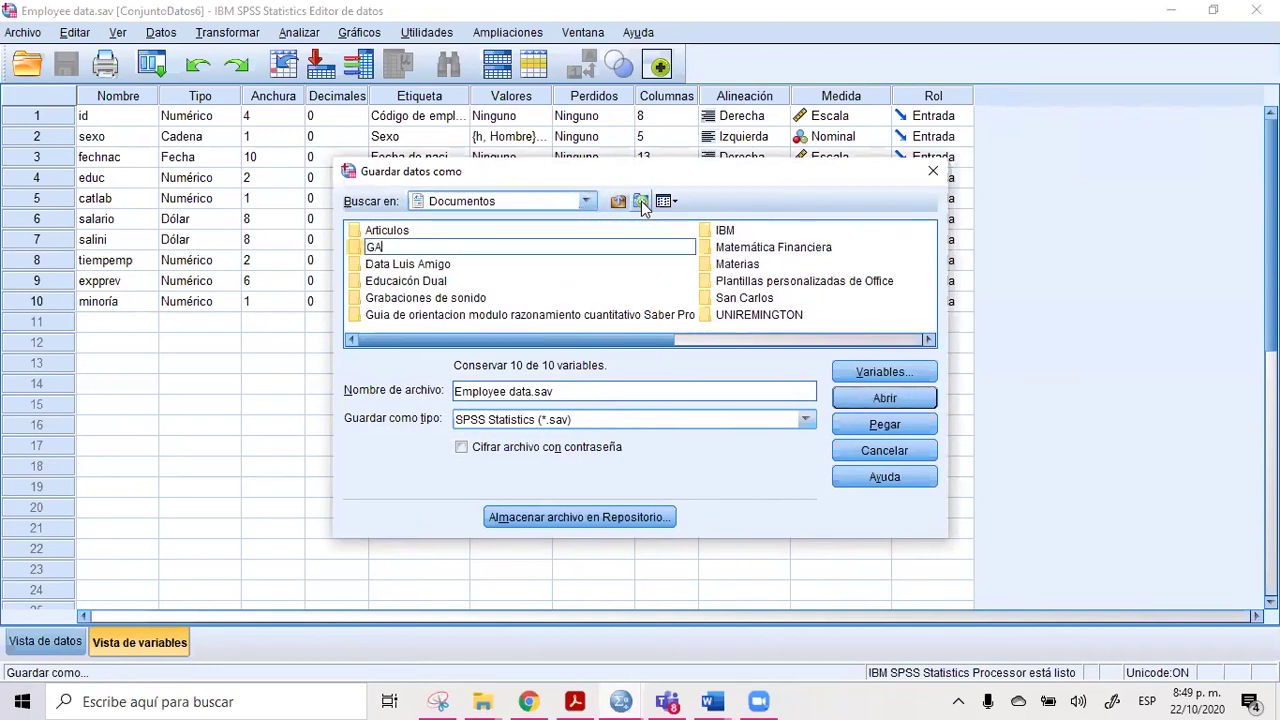
type("MIFICACIÓN")
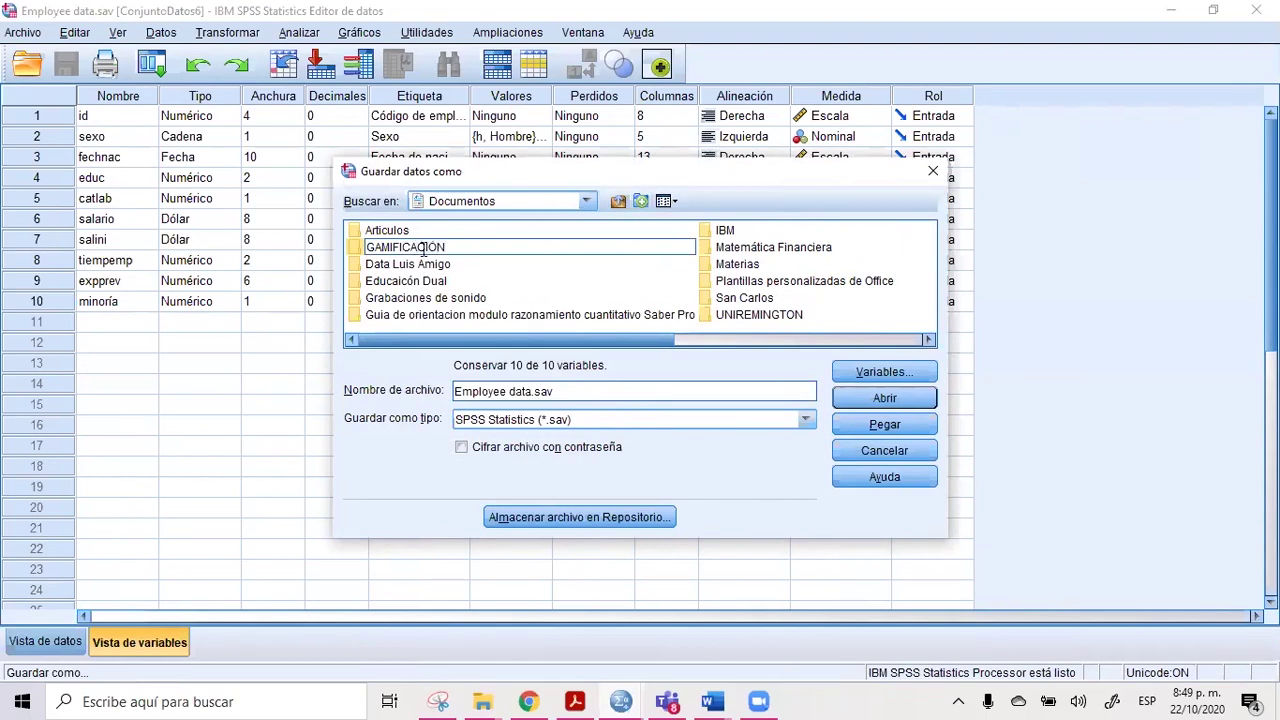
left_click(363, 262)
double_click(362, 250)
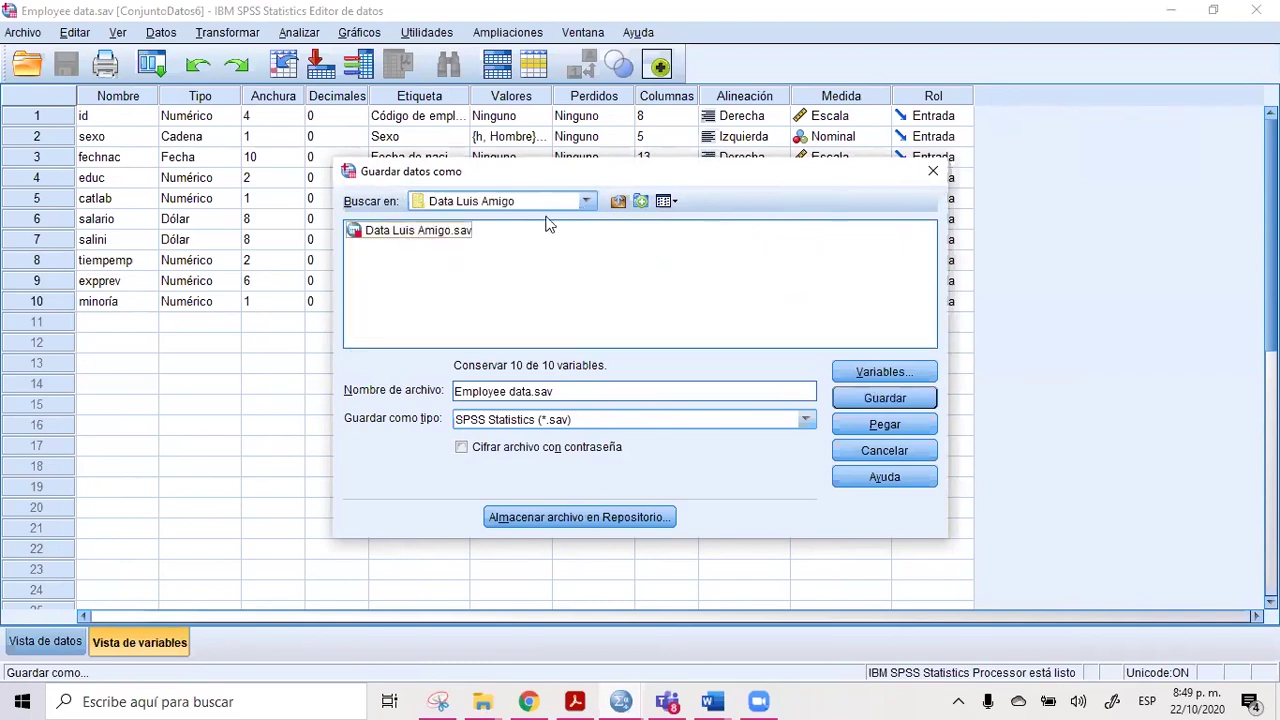
left_click(617, 201)
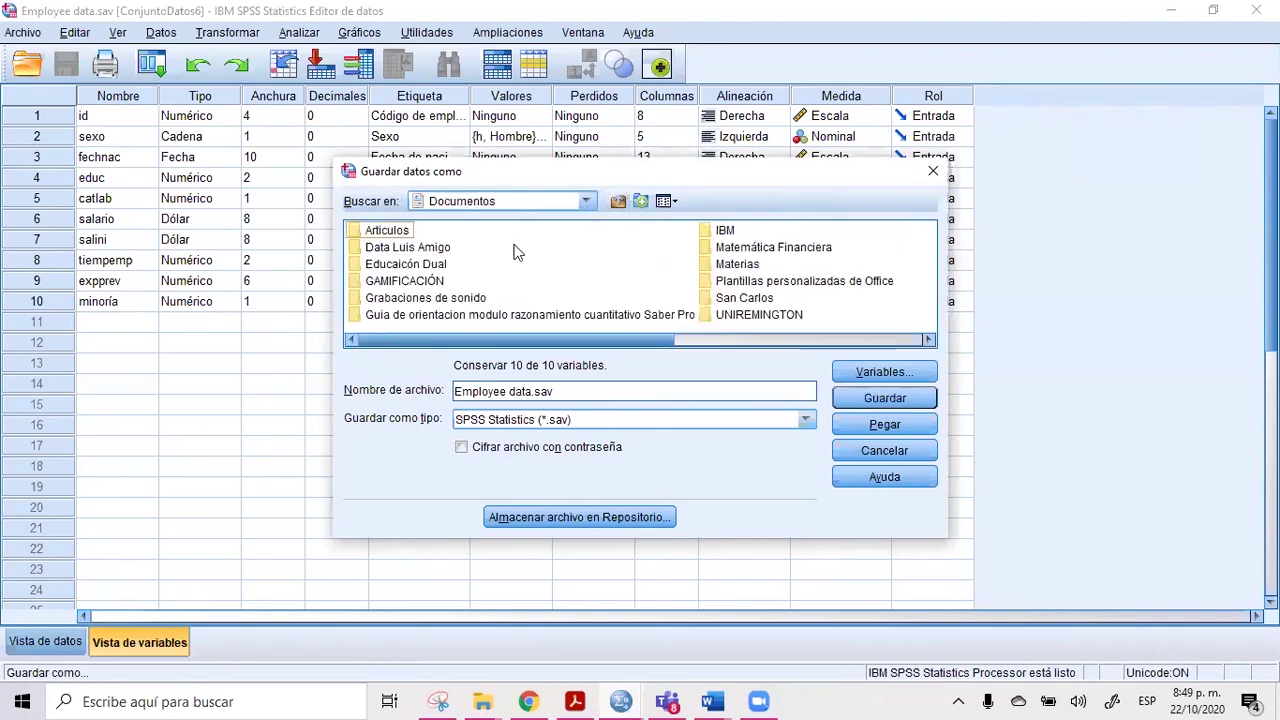
double_click(420, 282)
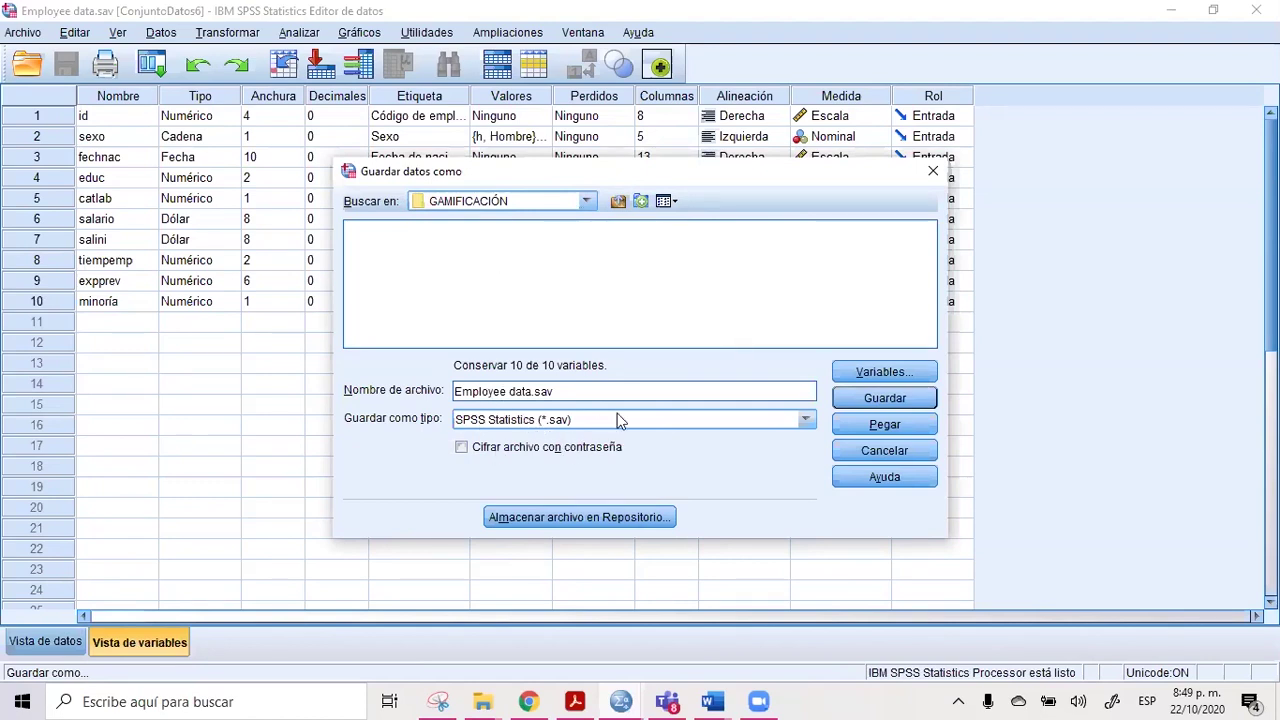
Step: Save Employee data.sav into GAMIFICACIÓN and select the id variable's name cell
left_click(895, 399)
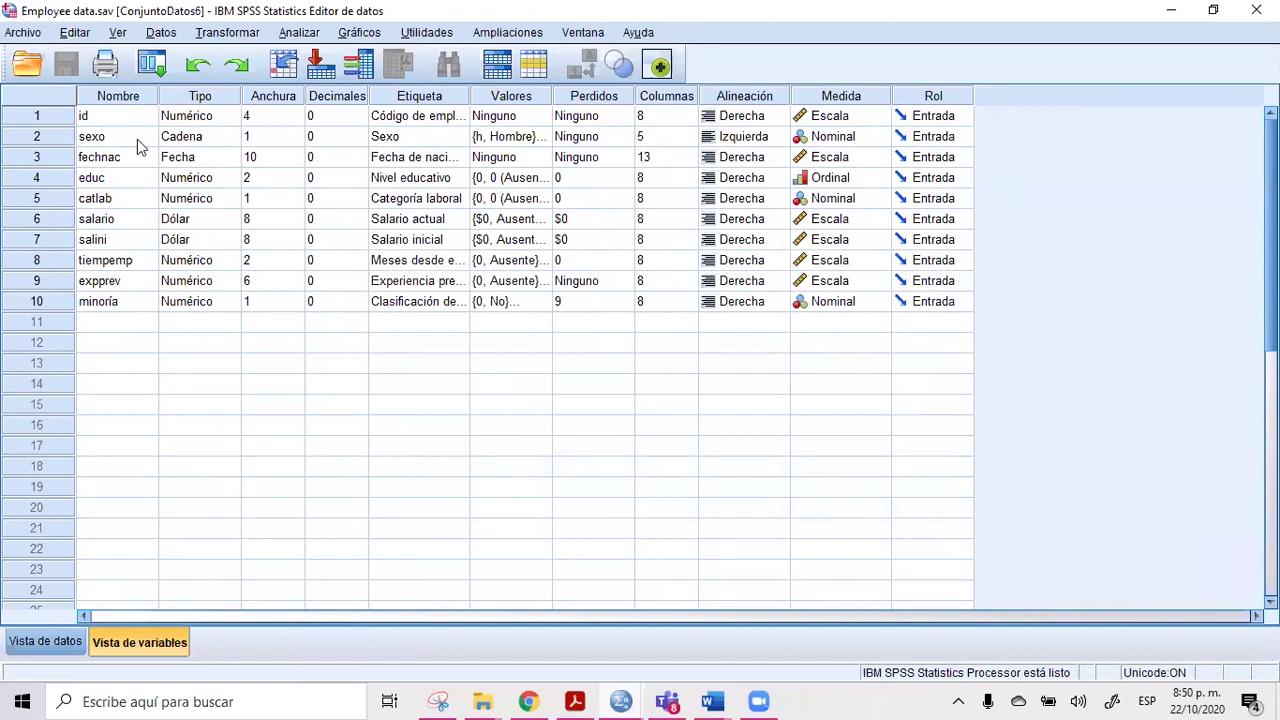
left_click(107, 121)
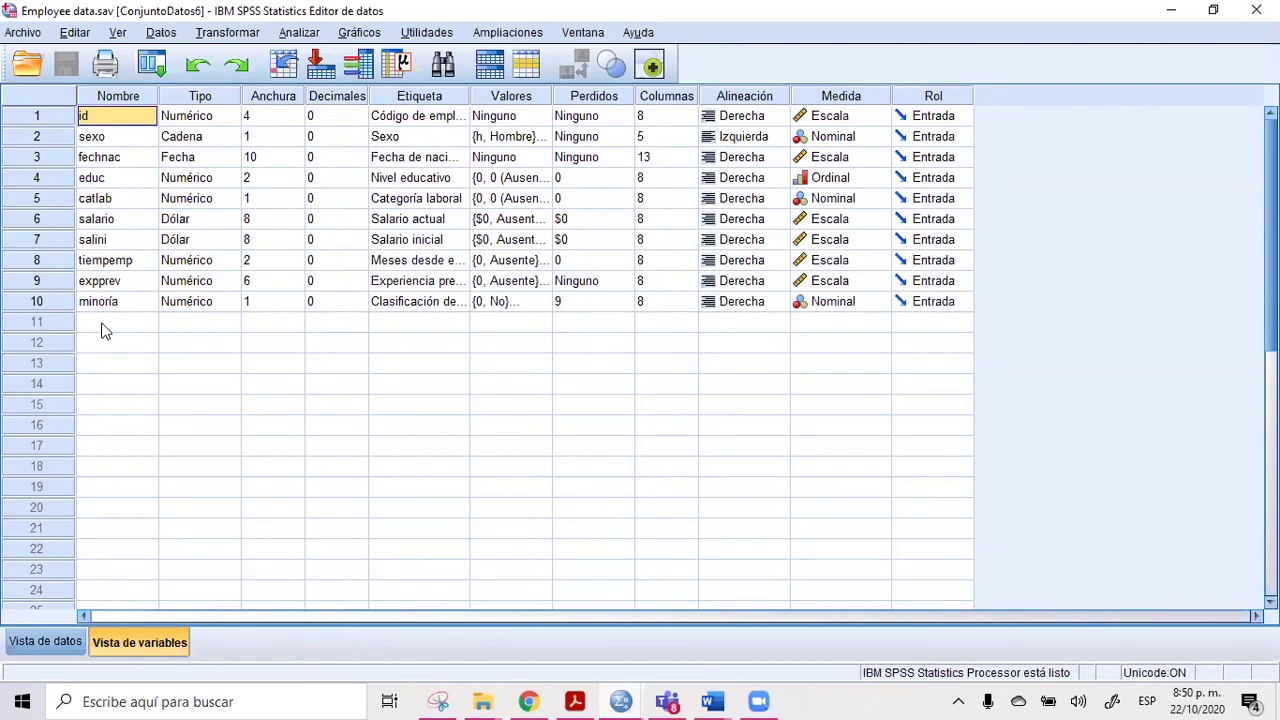
Step: Rename the salario variable to SalAct in Variable View
left_click(105, 224)
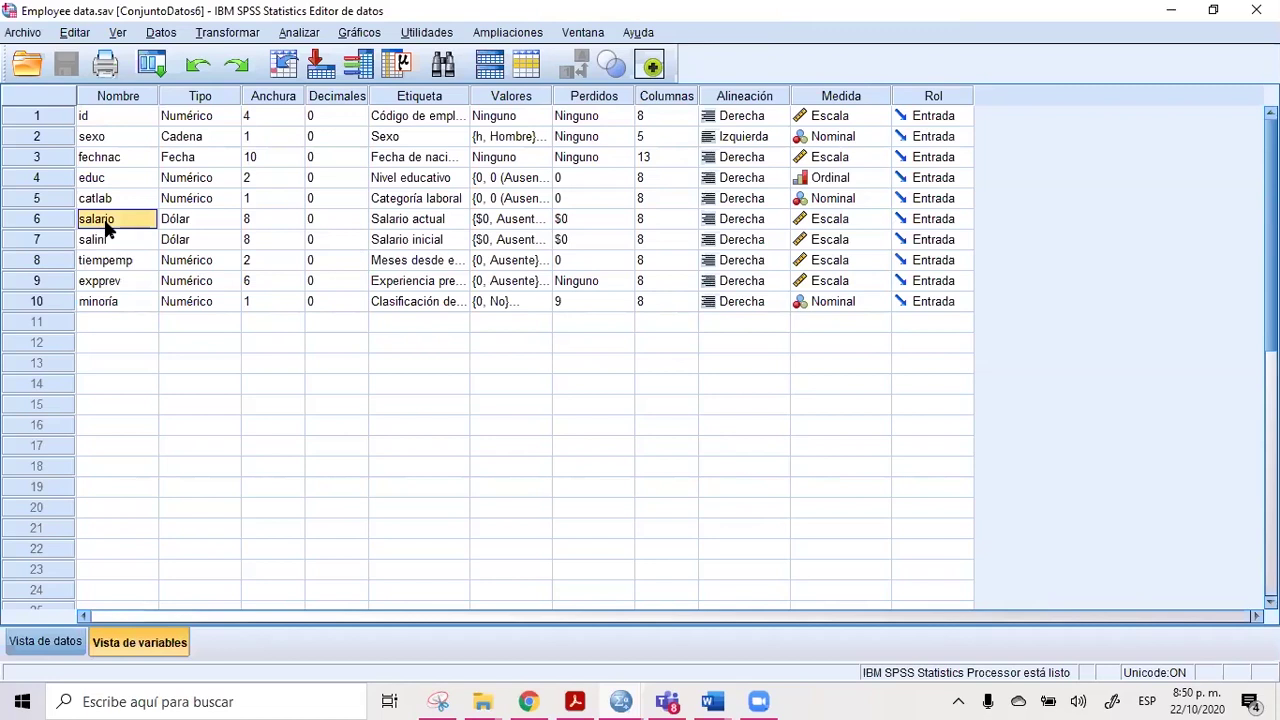
left_click(107, 224)
type("SALA")
key("BackSpace")
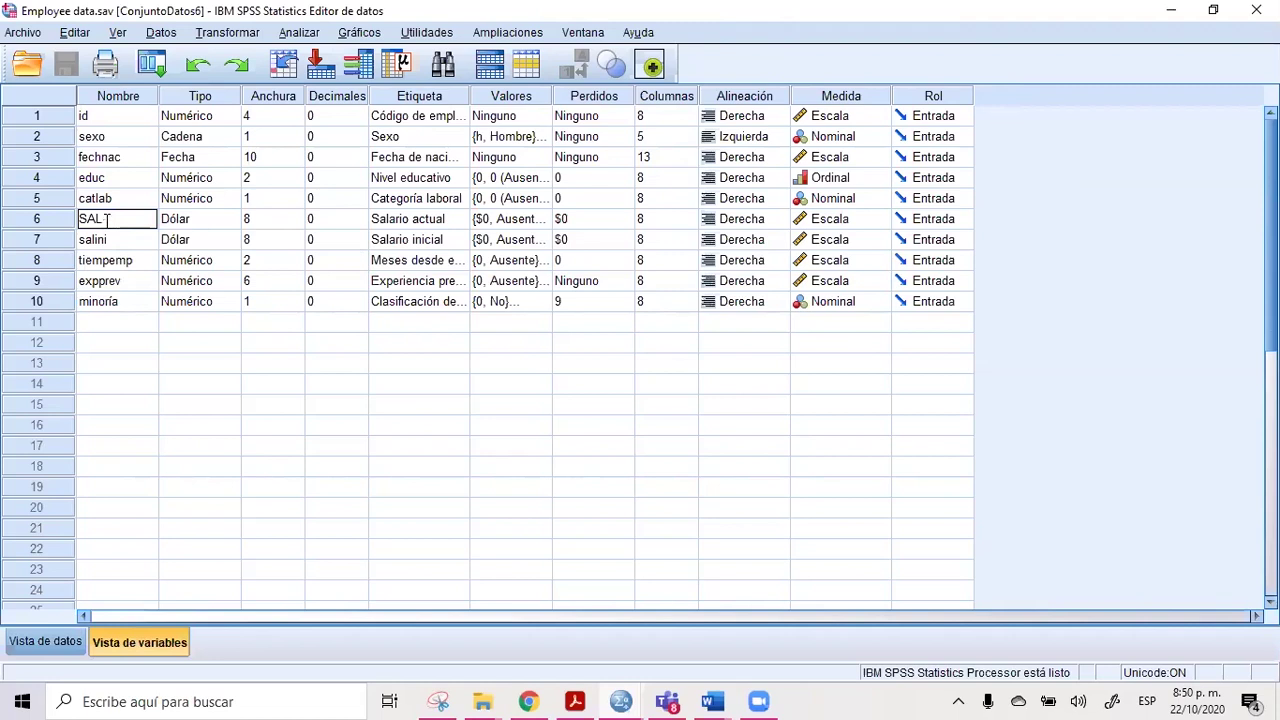
type("ACT")
type("as")
key("BackSpace")
type("l")
key("Right")
key("Right")
key("Right")
key("BackSpace")
key("BackSpace")
key("BackSpace")
type("Act")
left_click(115, 238)
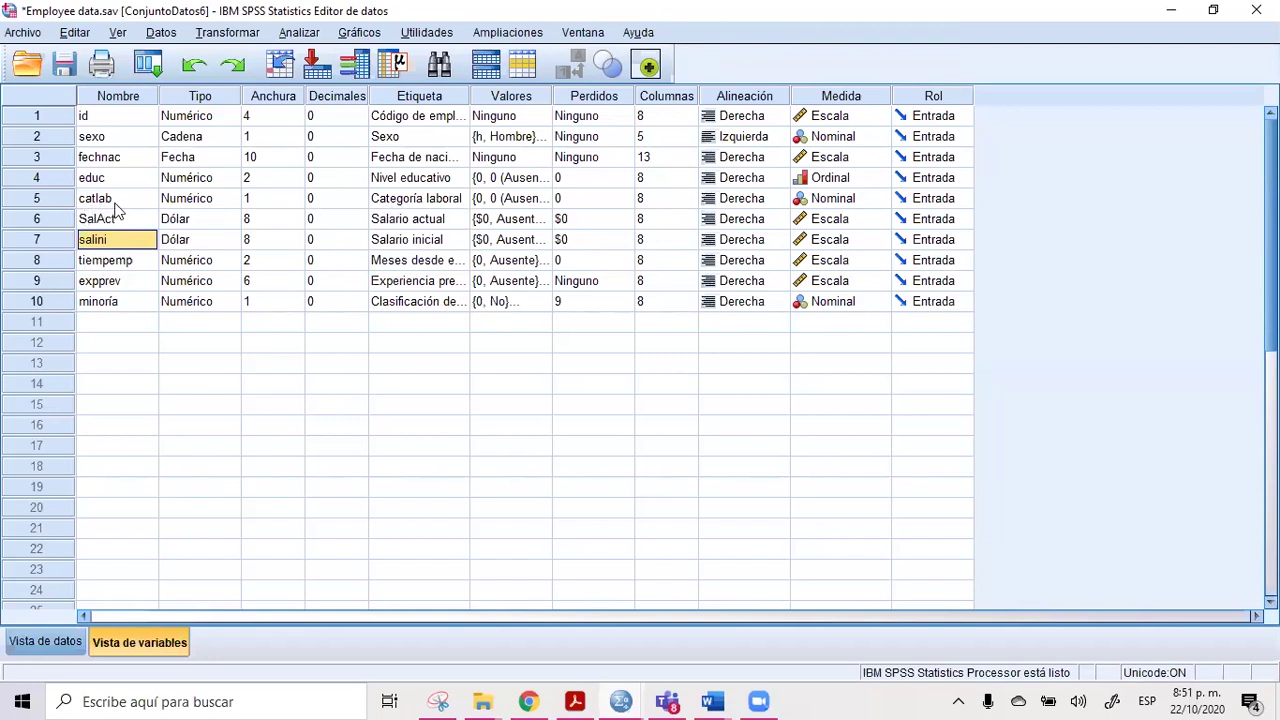
Step: Rename the catlab variable to CatLab, then switch to Data View
left_click(90, 200)
double_click(88, 197)
key("BackSpace")
type("C")
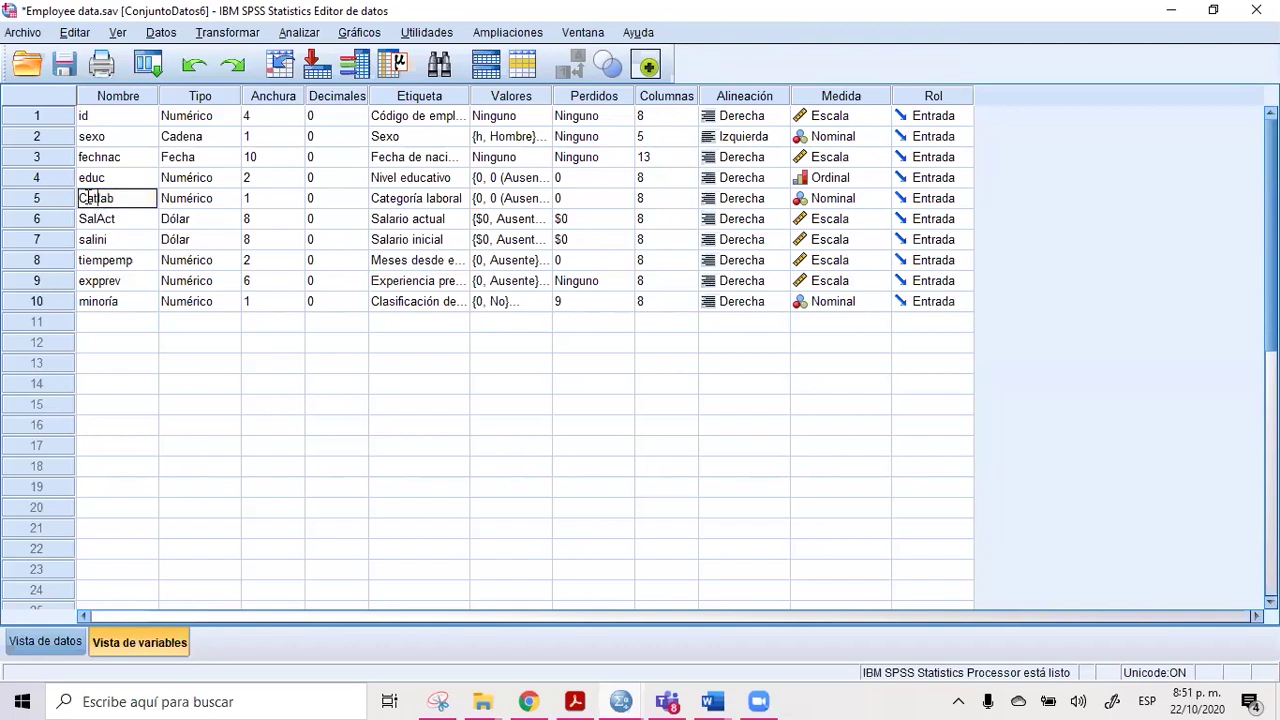
key("Delete")
type("L")
key("Return")
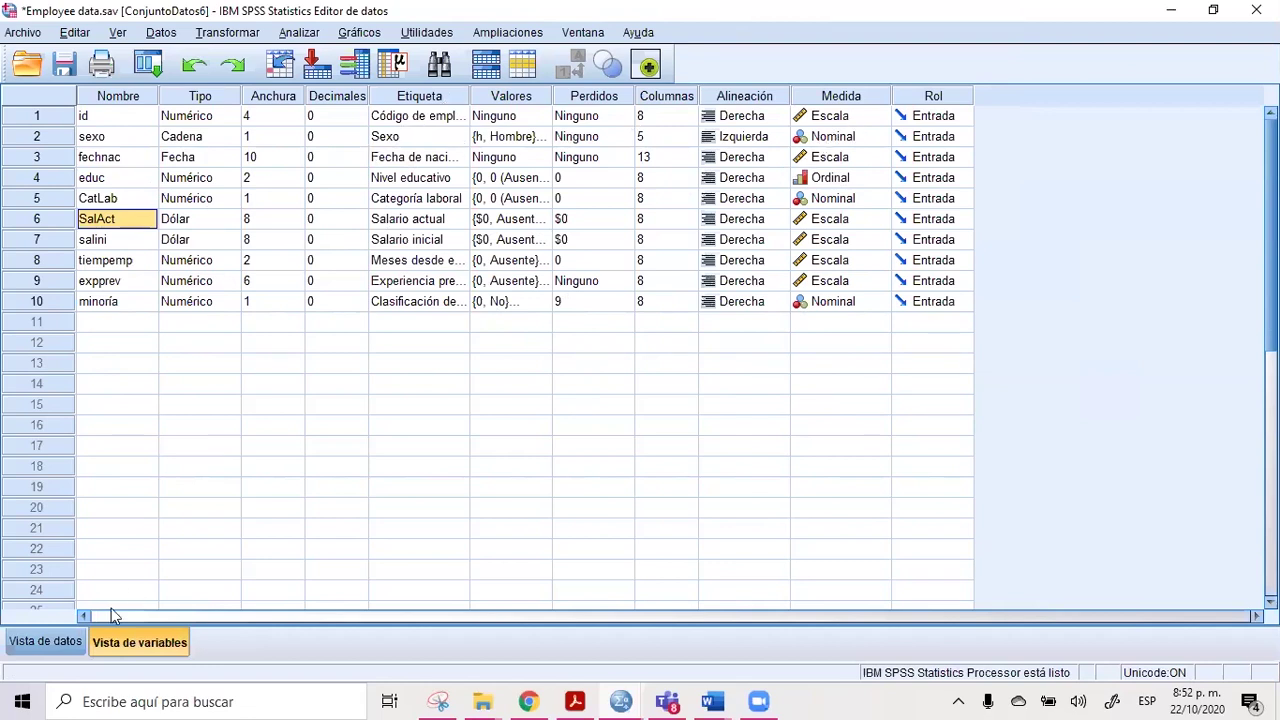
left_click(48, 642)
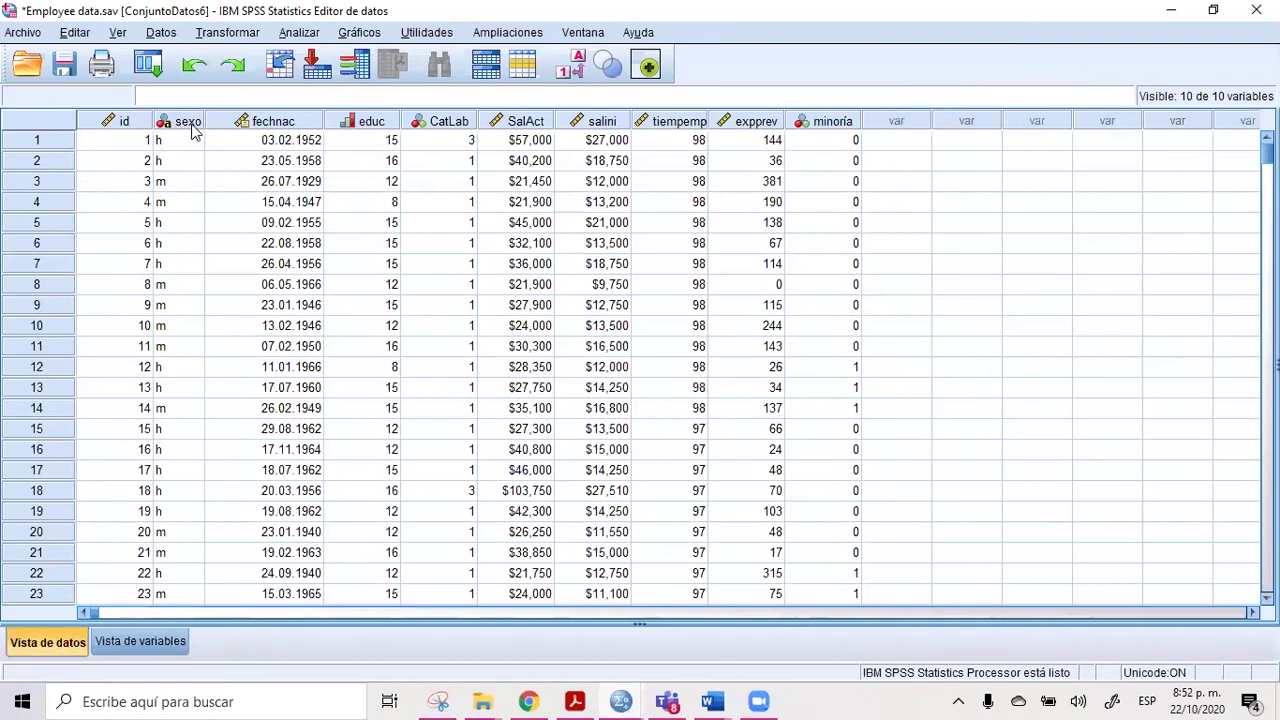
Step: Check the sexo column's info and jump to its definition in Variable View
mouse_move(166, 130)
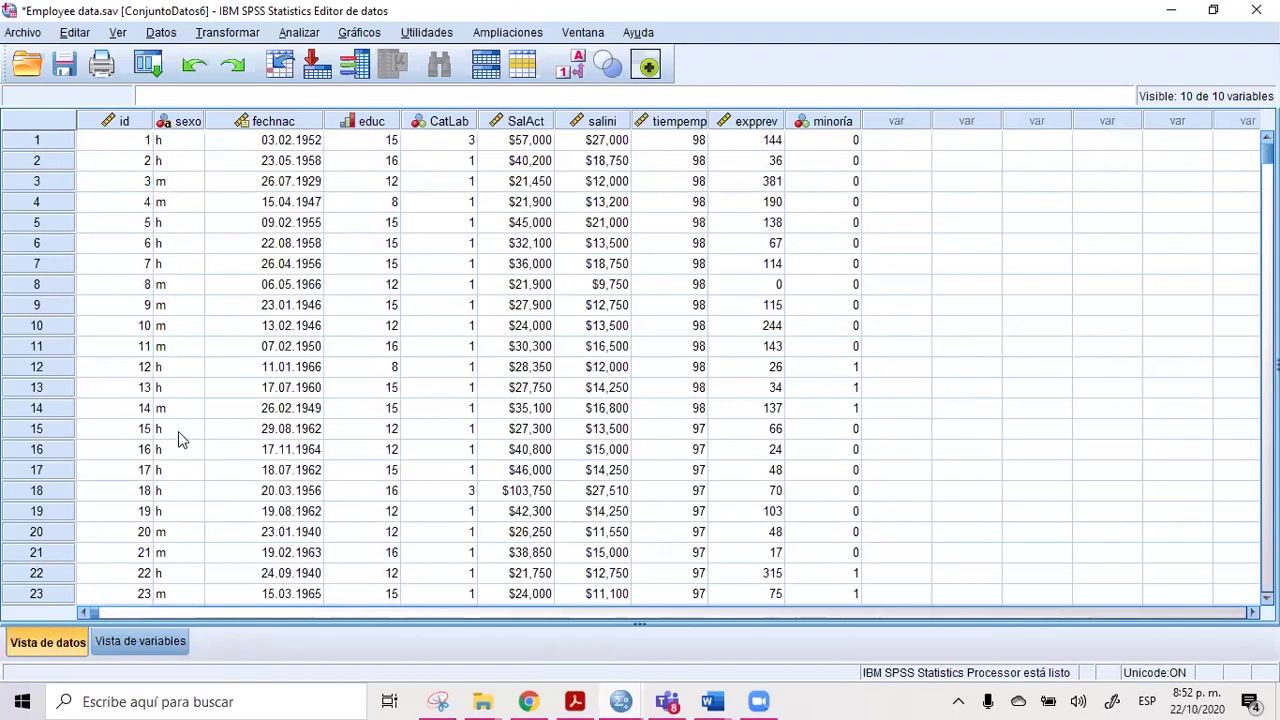
double_click(180, 124)
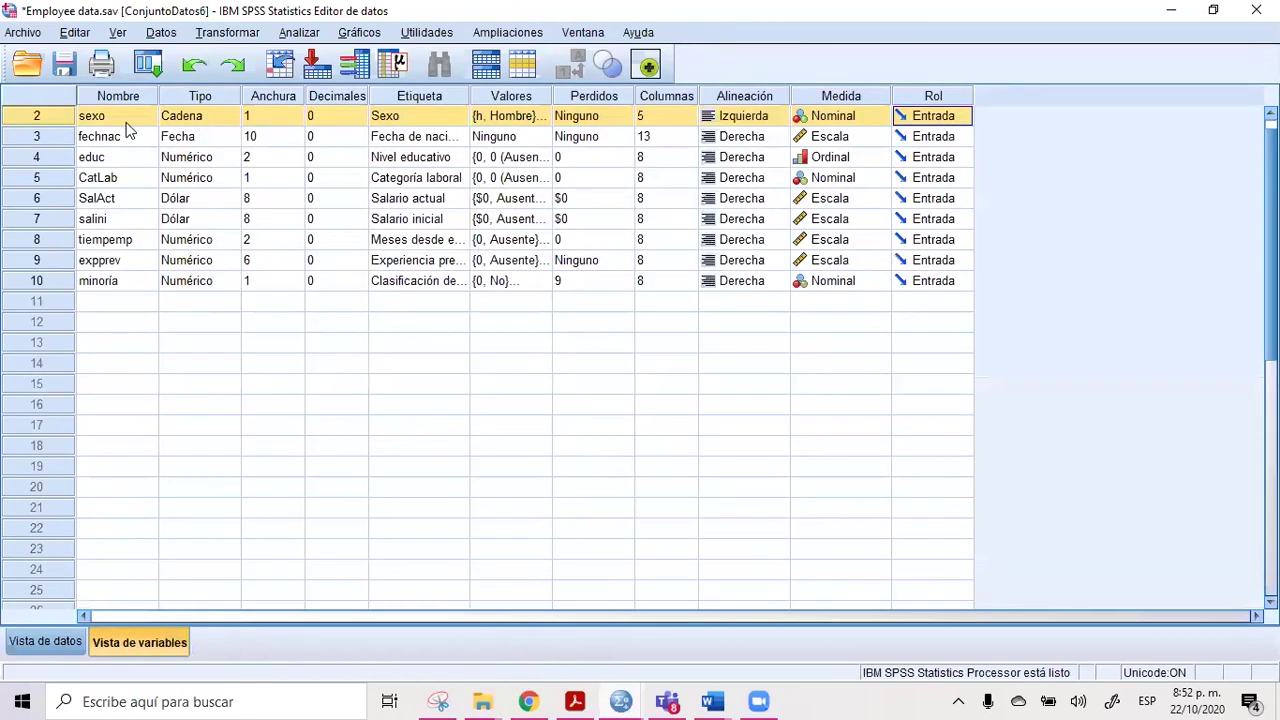
left_click(218, 117)
left_click(231, 117)
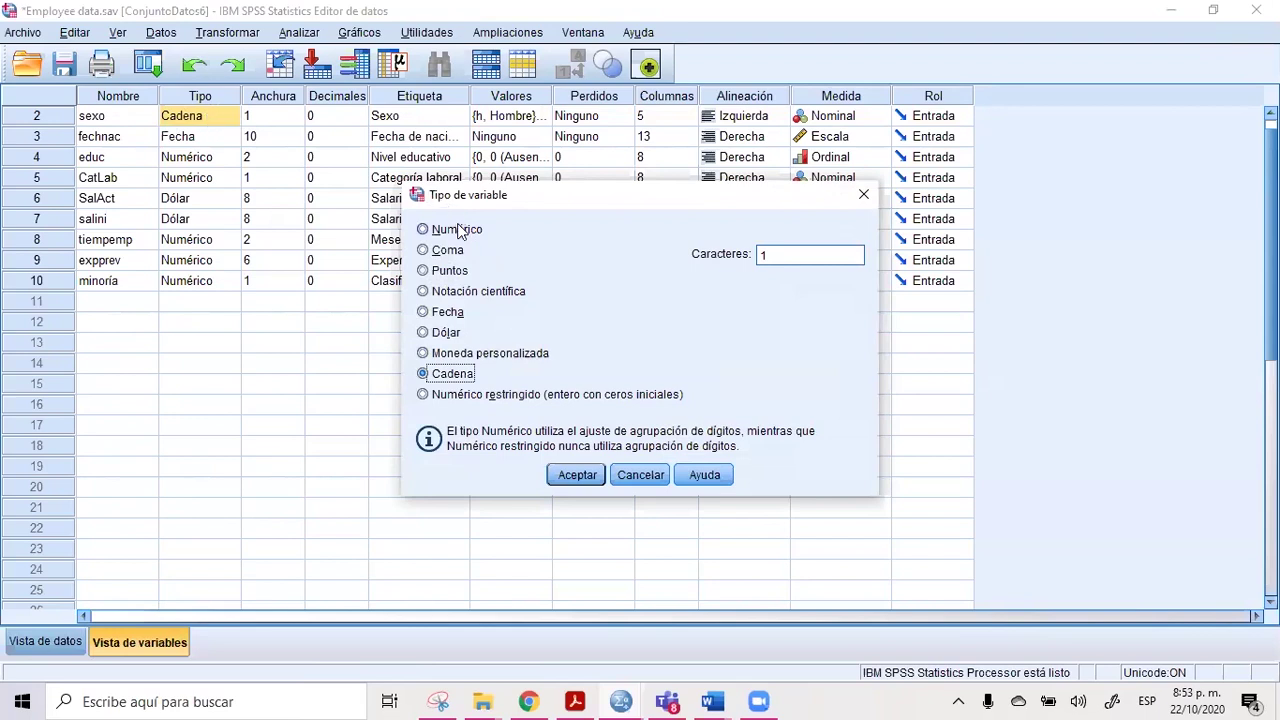
left_click(637, 474)
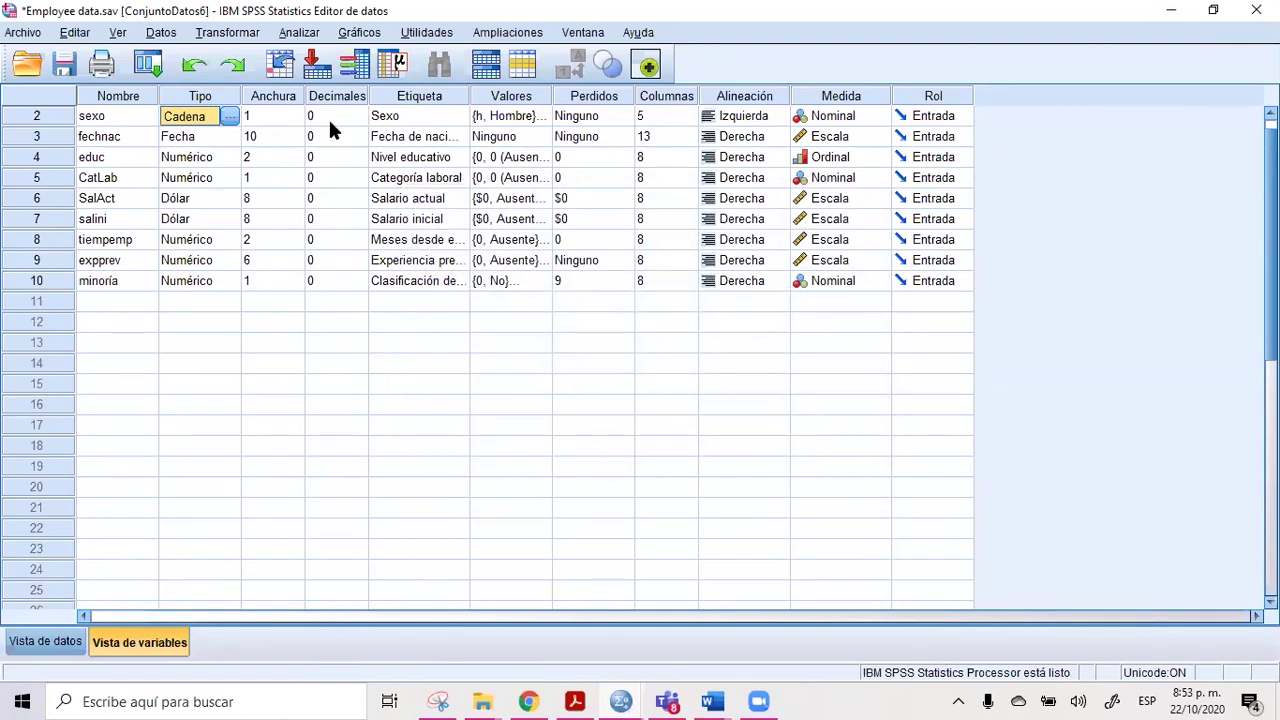
double_click(545, 118)
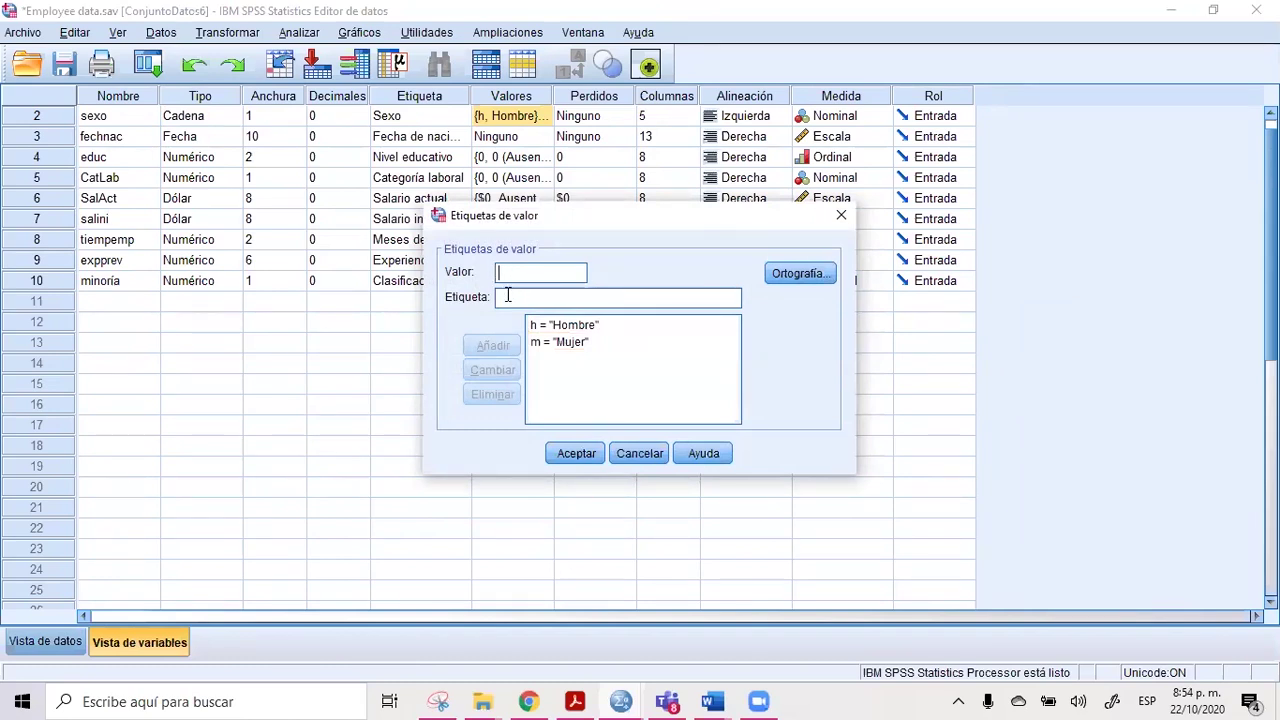
left_click(630, 454)
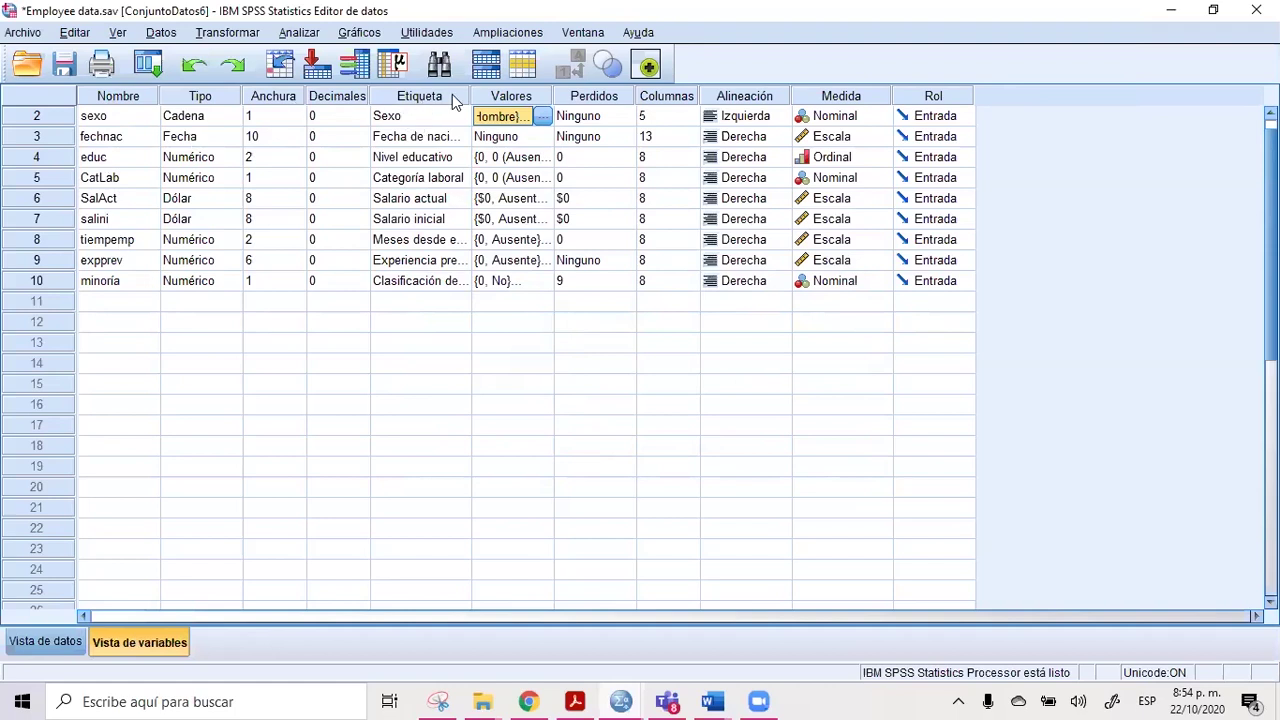
left_click(430, 120)
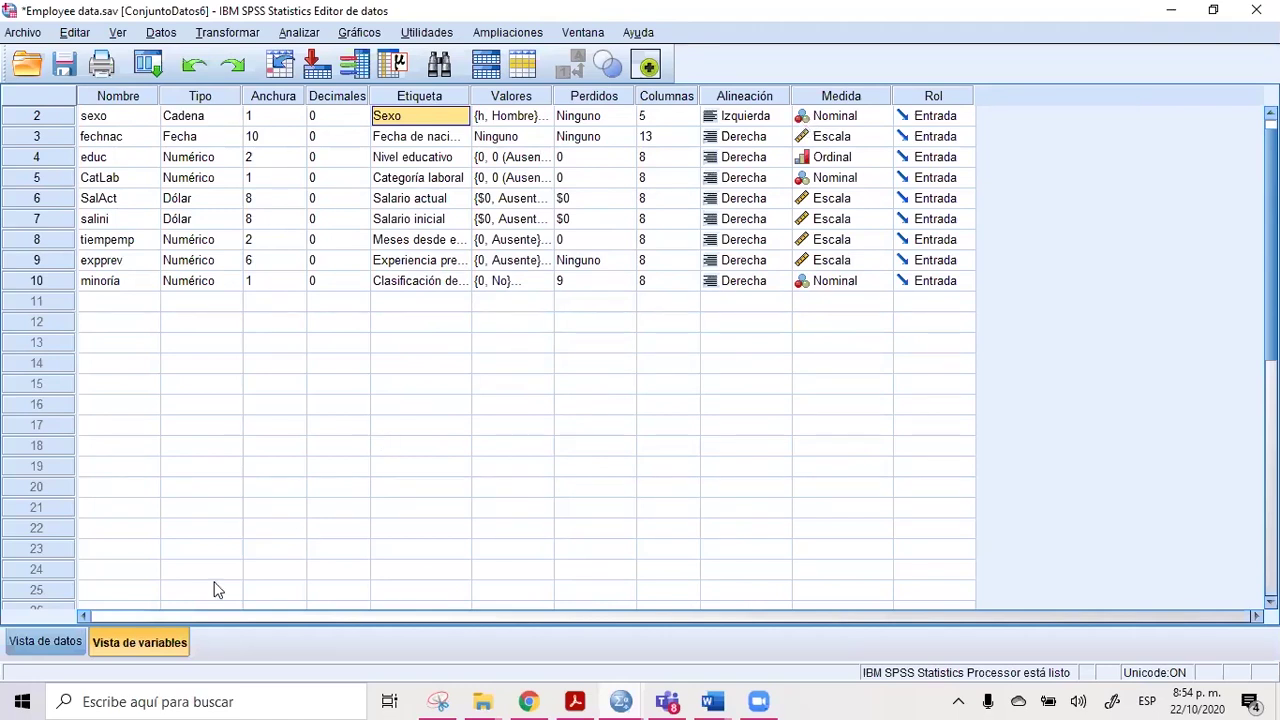
left_click(45, 641)
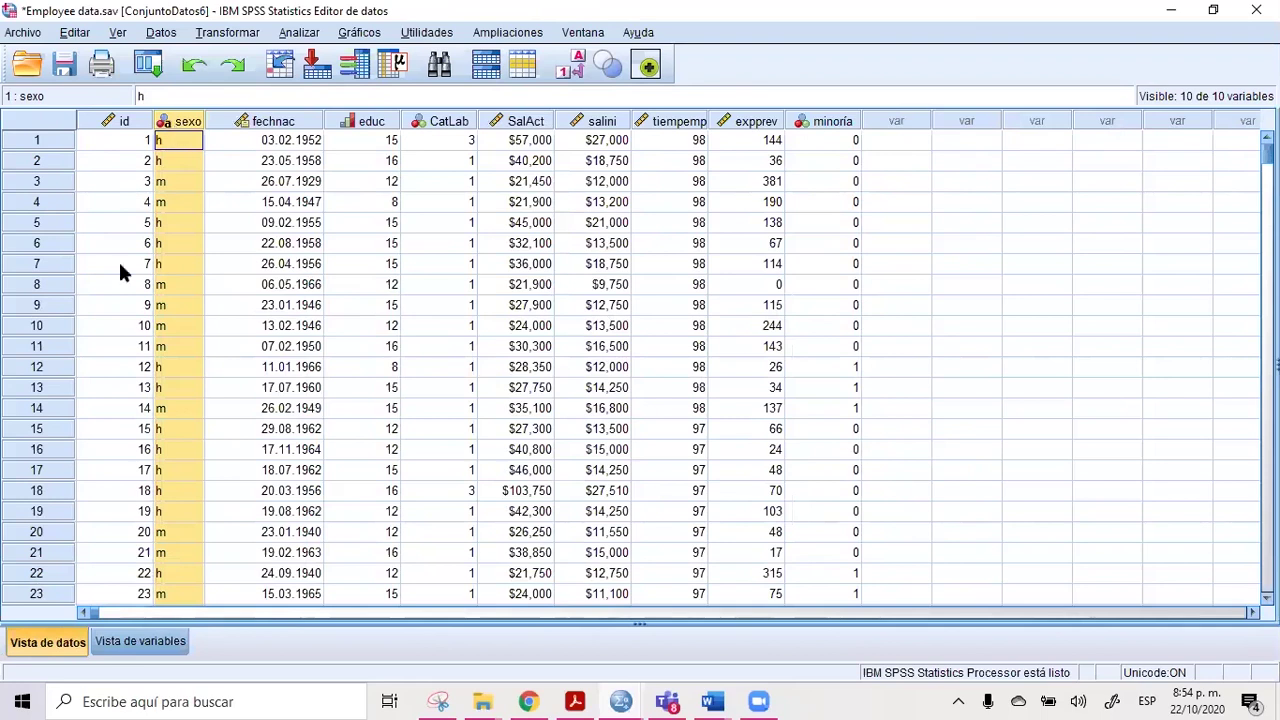
left_click(124, 640)
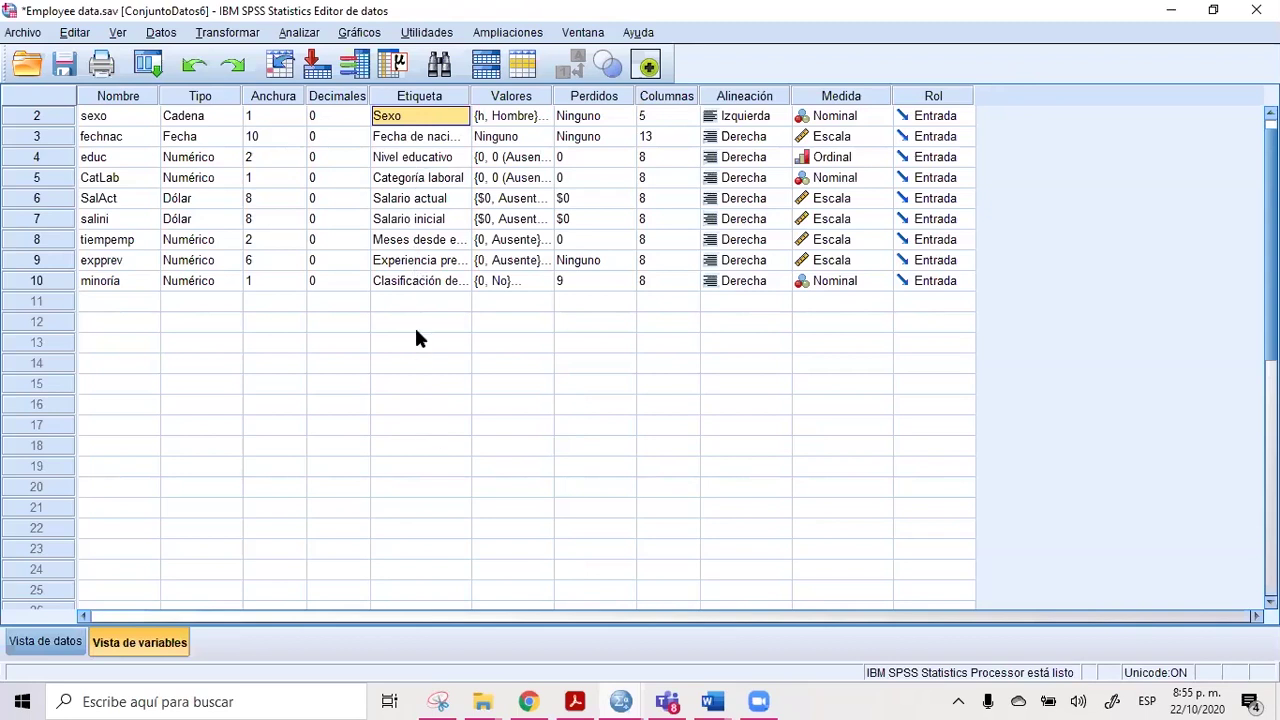
key("alt+Tab")
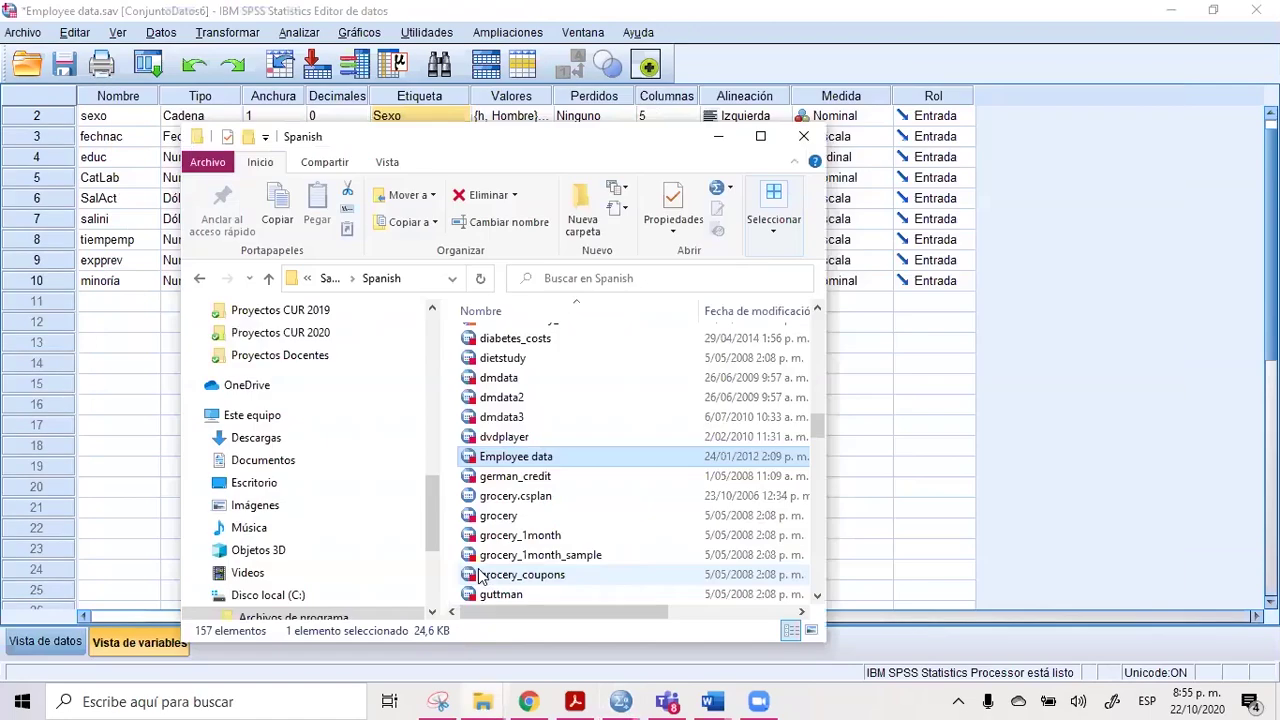
key("alt+Tab")
key("alt+Tab")
key("Down")
key("Left")
key("Up")
key("Down")
key("Up")
key("Down")
key("Down")
key("Down")
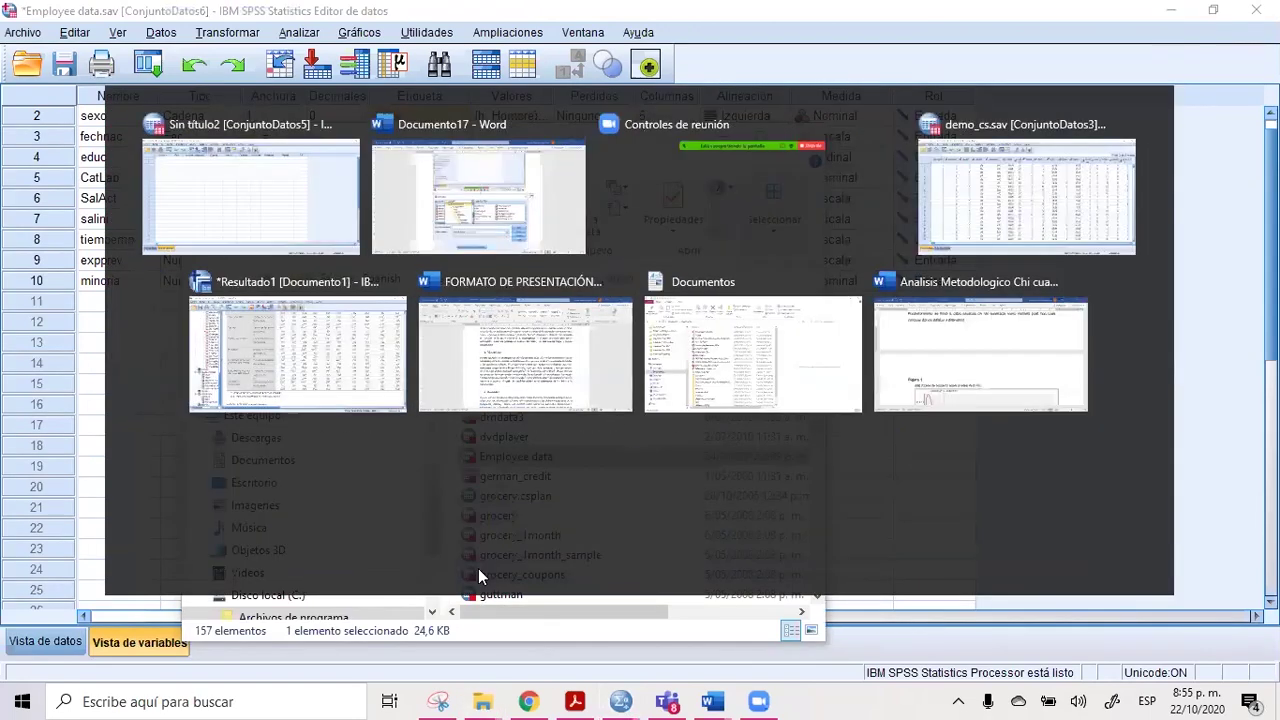
key("Up")
key("Left")
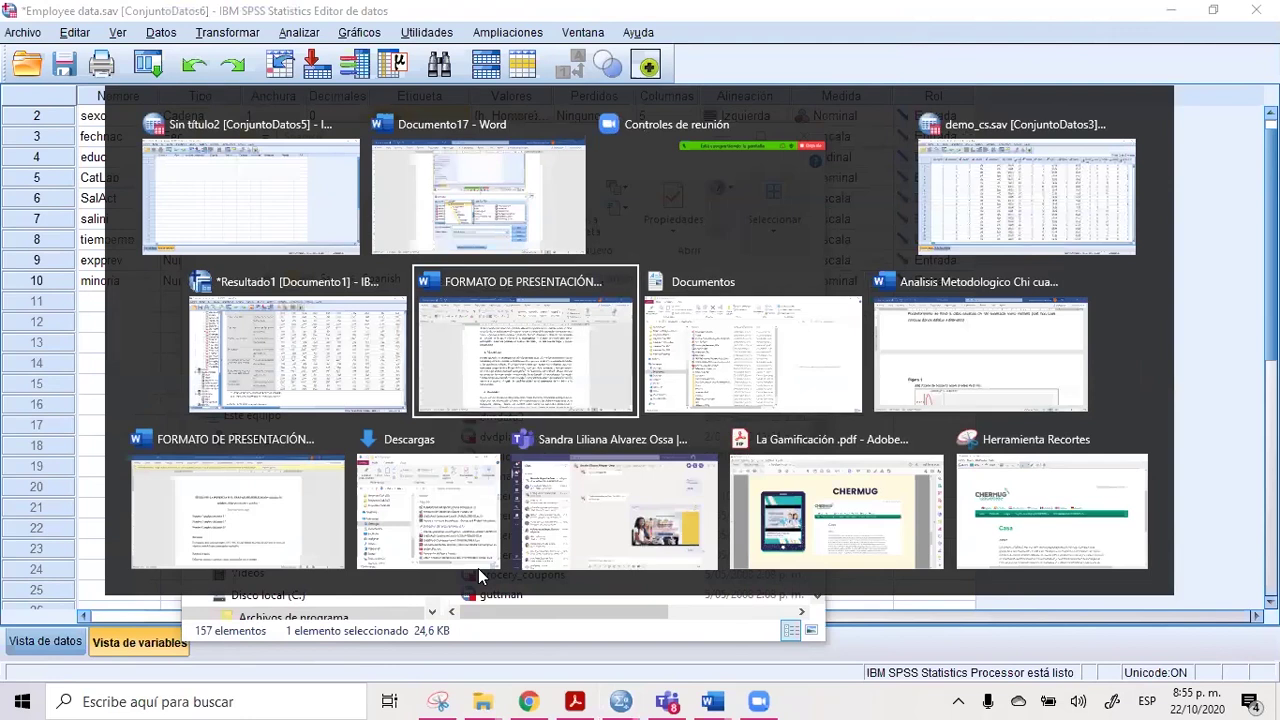
key("Right")
key("Return")
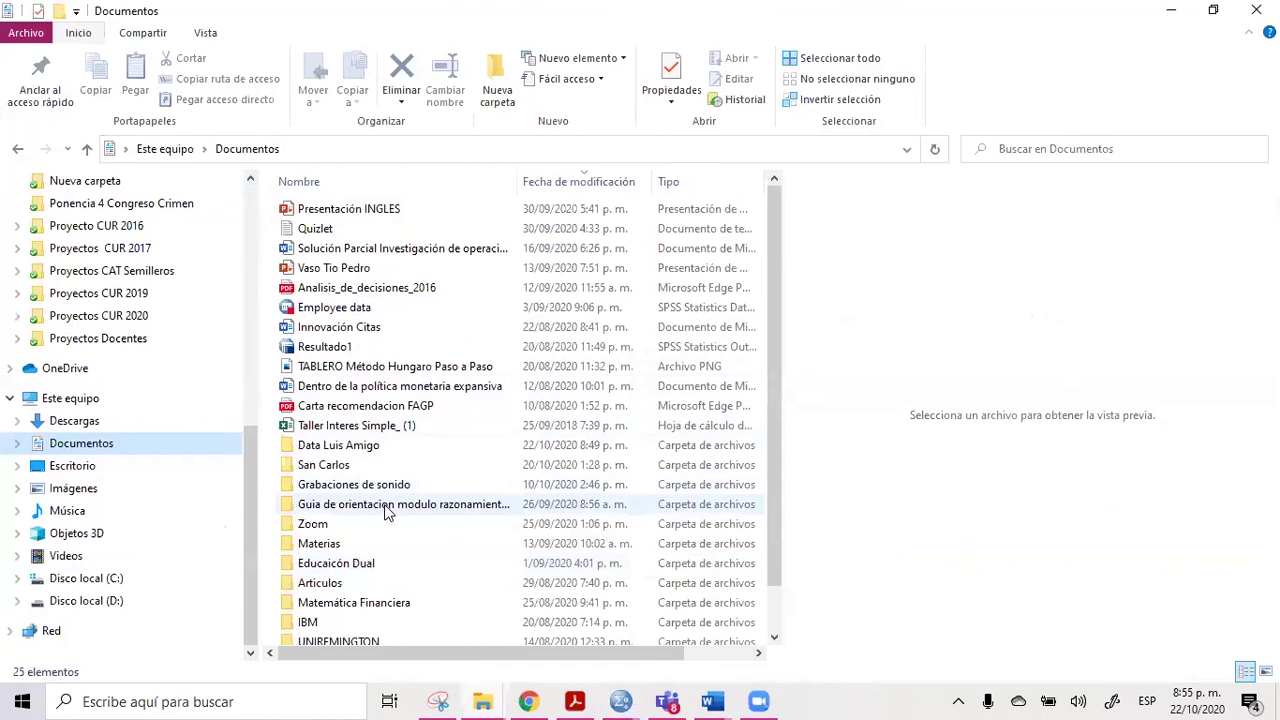
left_click(160, 428)
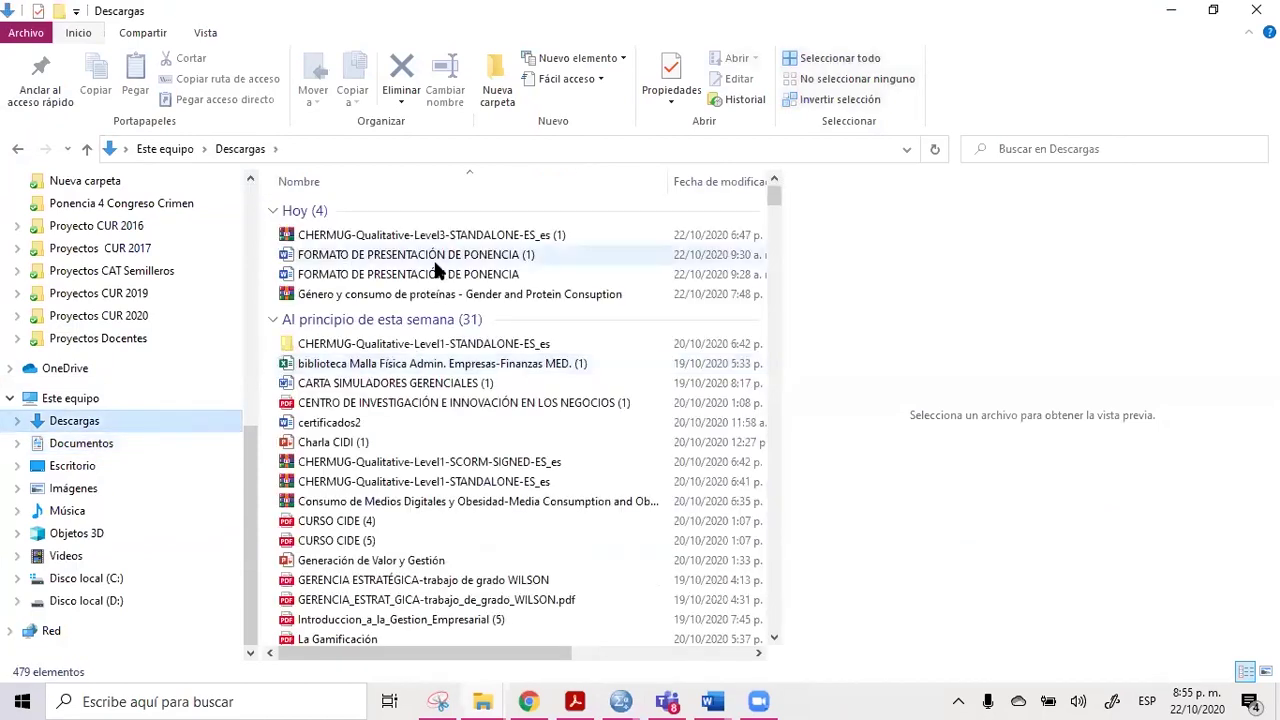
left_click_drag(773, 197, 757, 377)
key("alt+Tab")
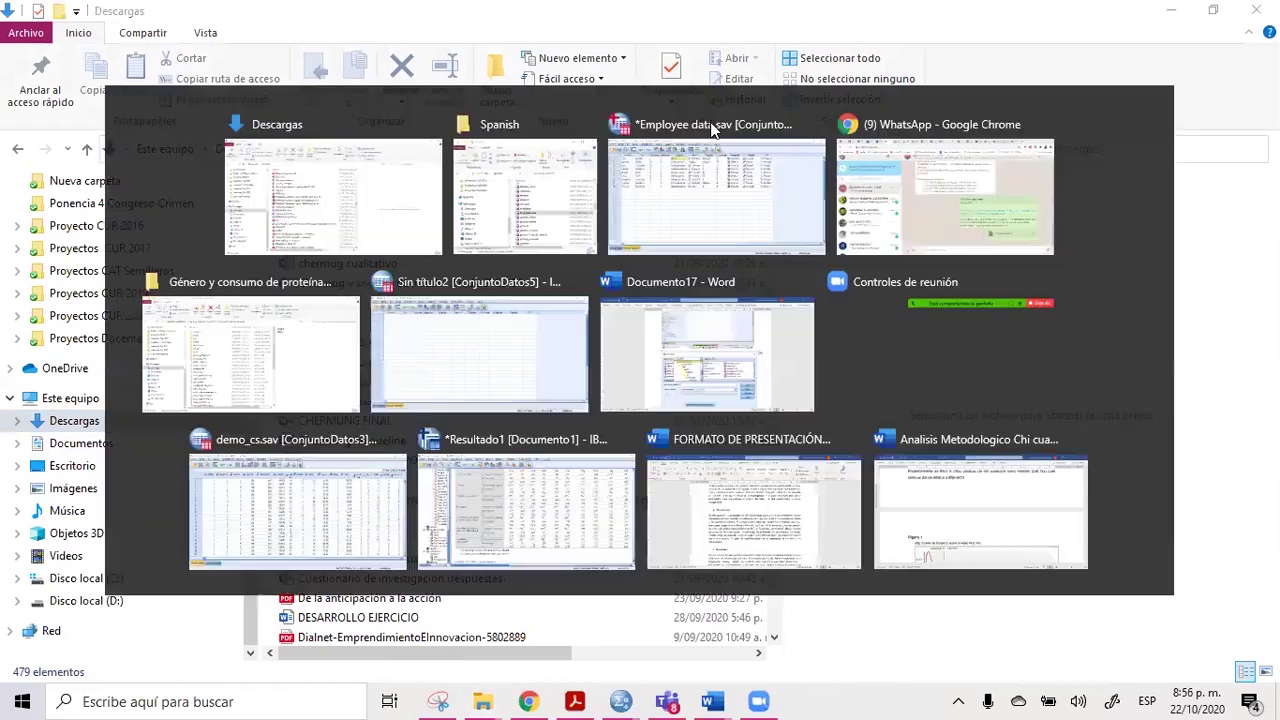
key("alt+Tab")
key("Tab")
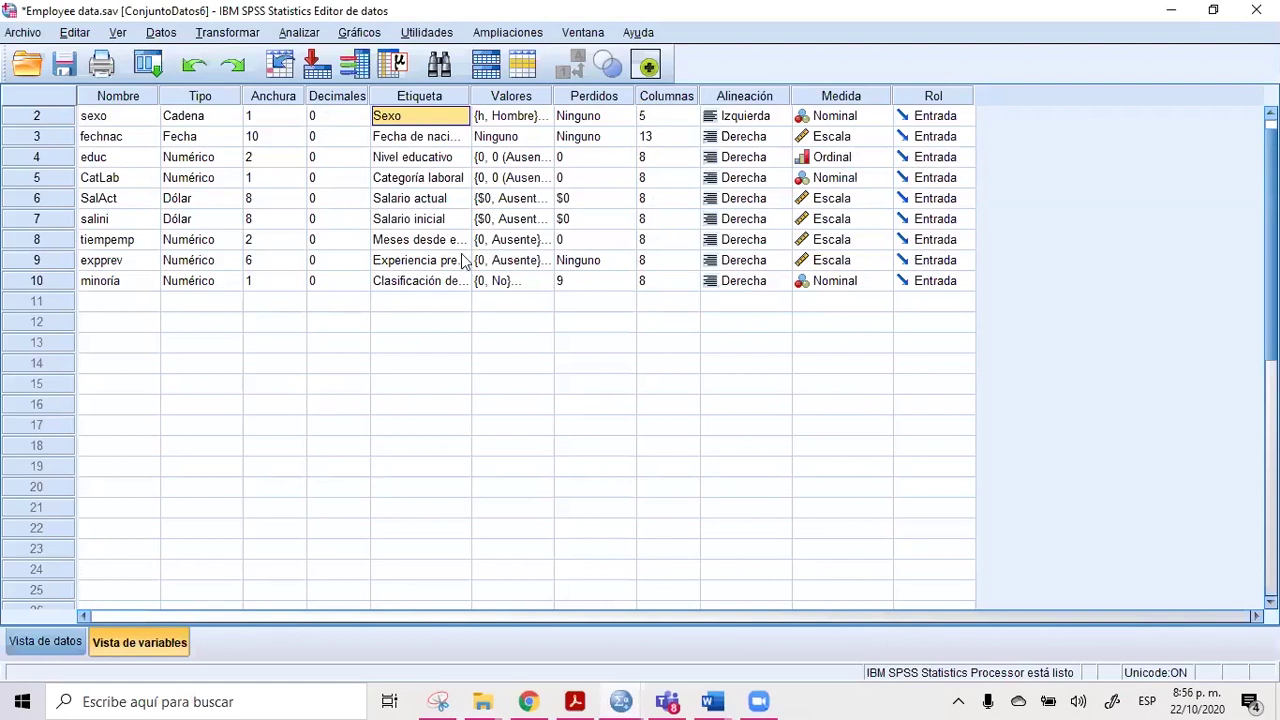
Step: Widen the Etiqueta column to show full variable labels and bring up the Analizar > Comparar medias menu
left_click_drag(470, 95, 537, 120)
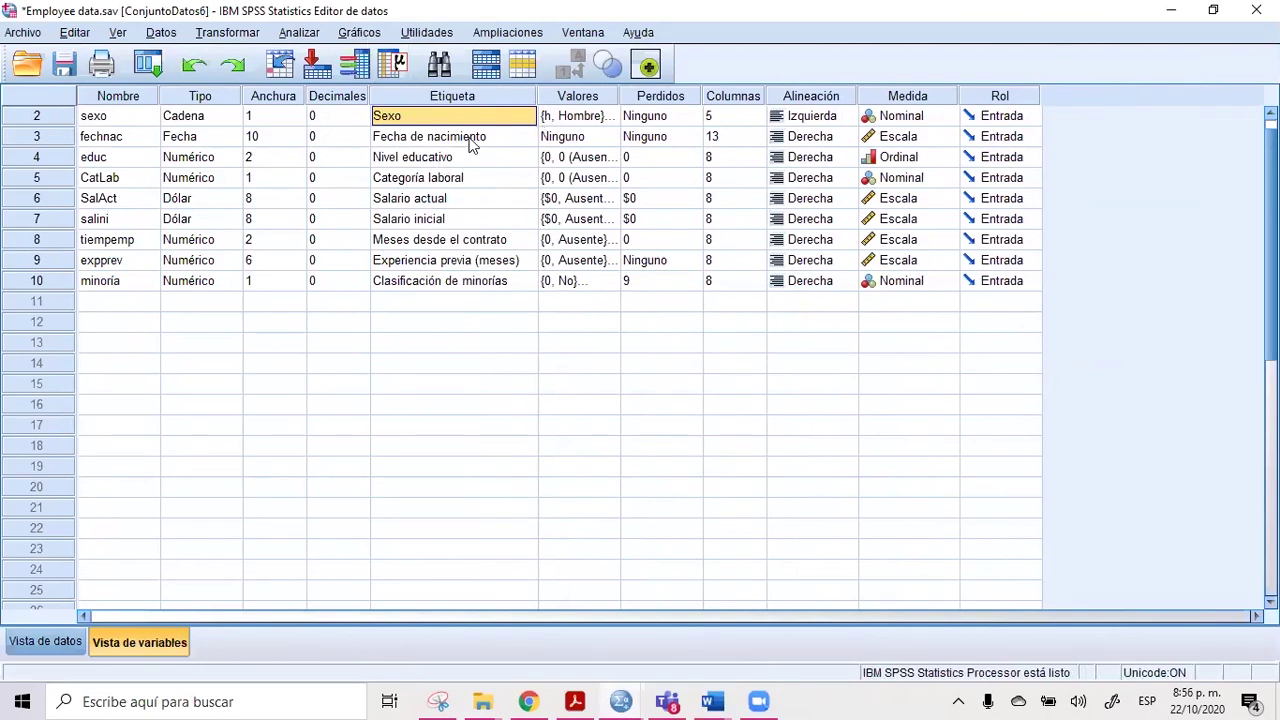
left_click(300, 33)
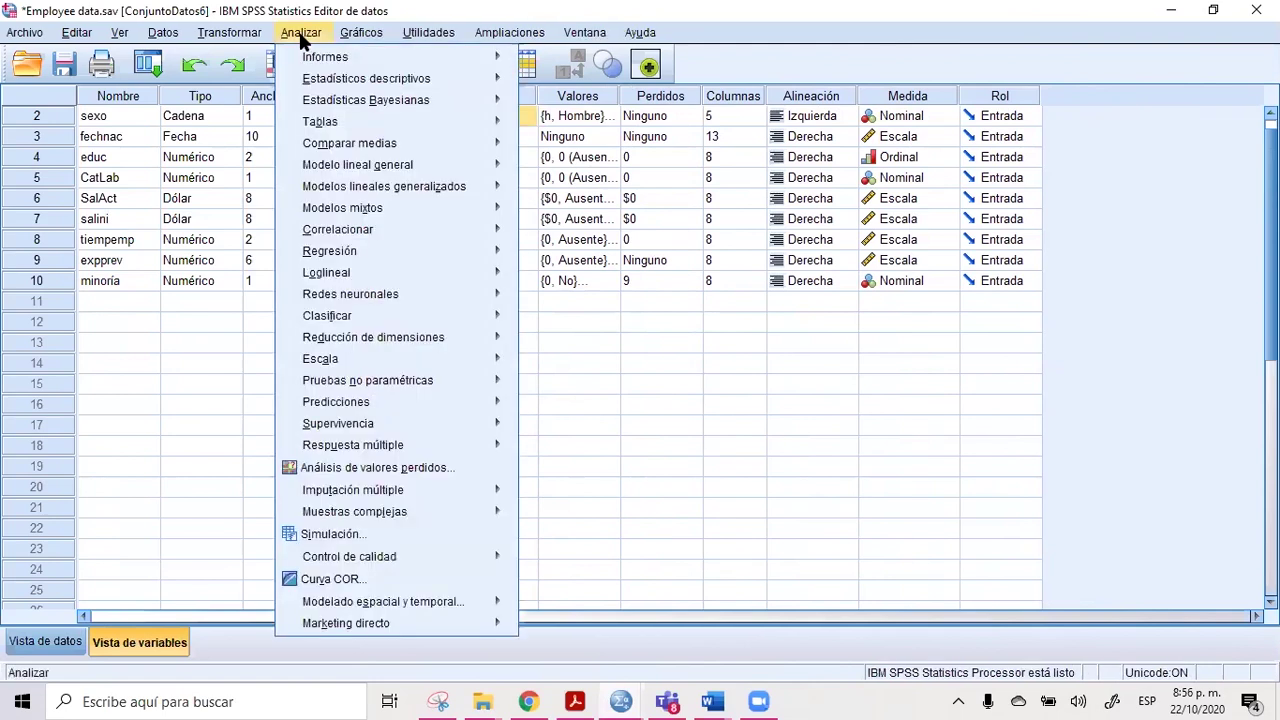
mouse_move(341, 146)
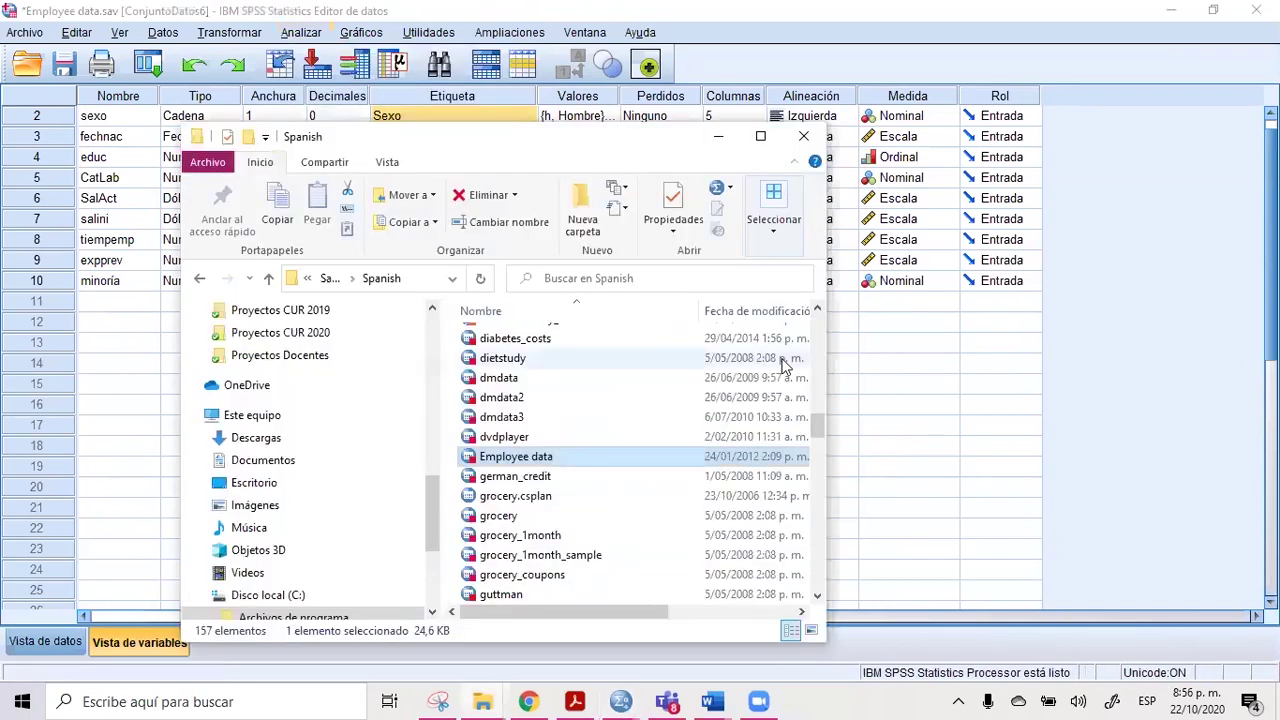
Step: Paste the Comparar medias menu screenshot below the earlier picture in Documento17, then return to SPSS
key("alt+Tab")
key("alt+Tab")
key("alt+Tab")
key("alt+Tab")
key("alt+Tab")
key("alt+Tab")
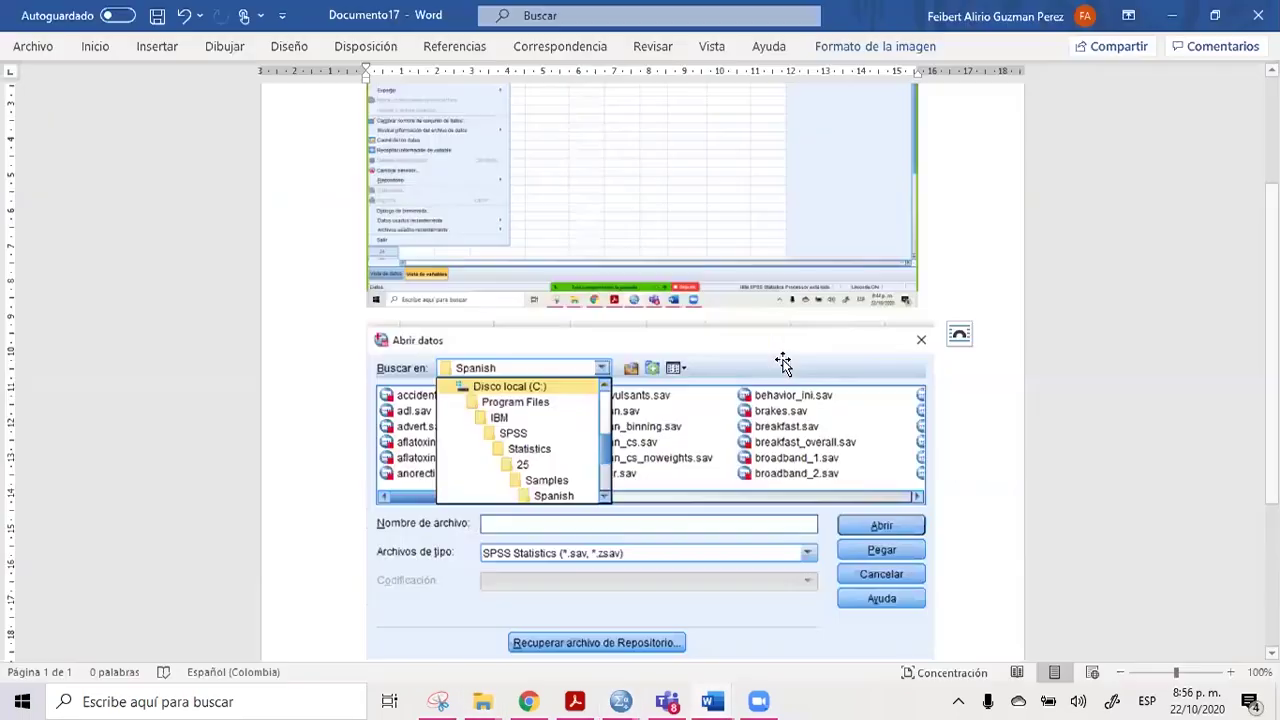
left_click(967, 632)
key("ctrl+v")
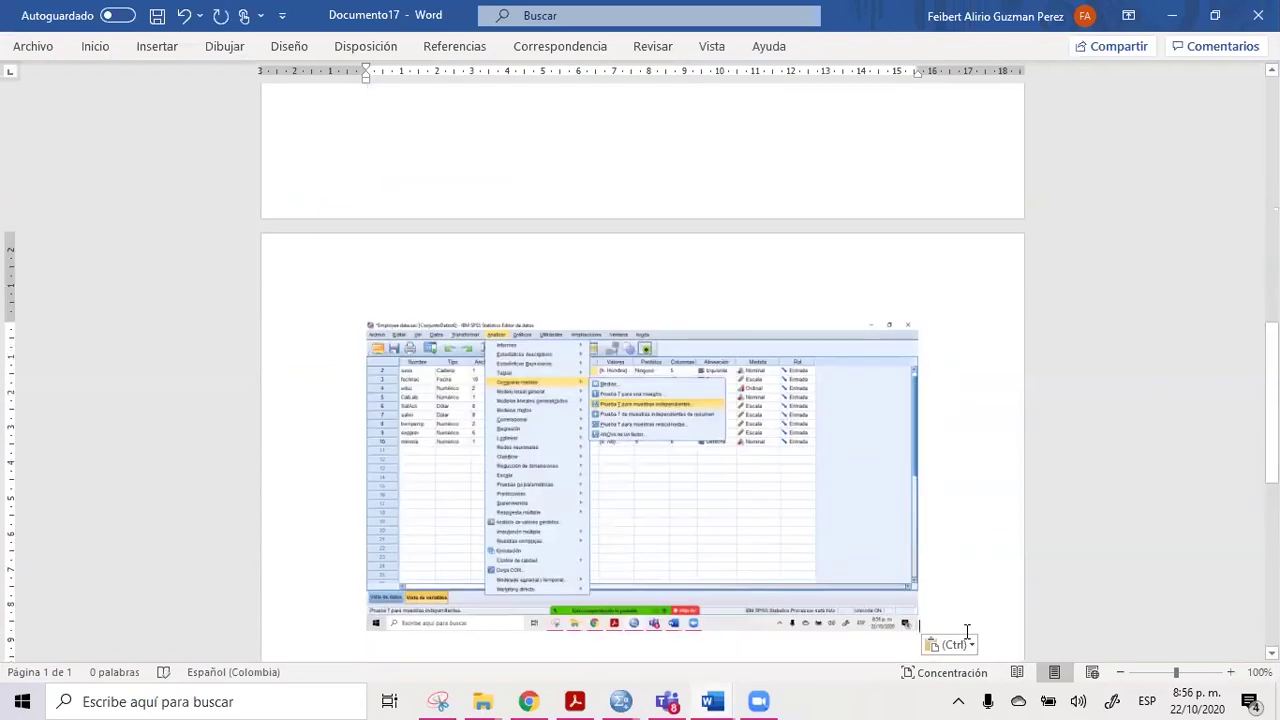
key("alt+Tab")
key("alt+Tab")
key("alt+Tab")
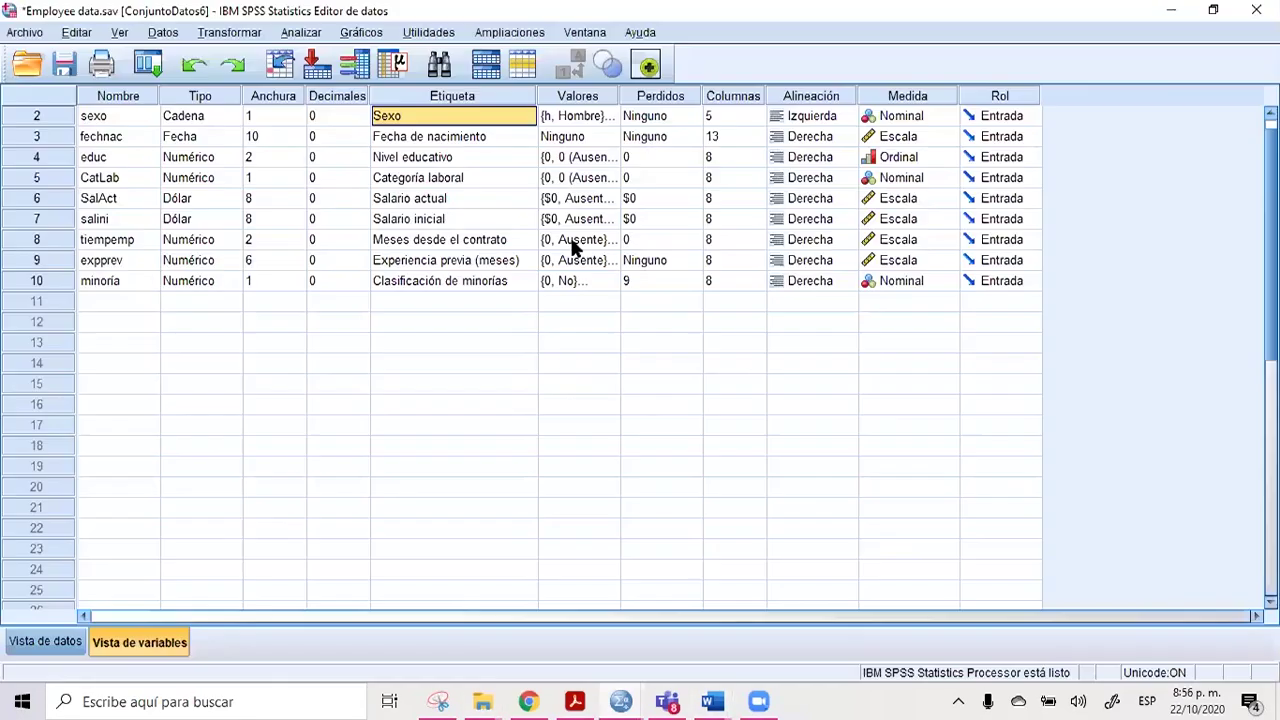
Step: Start Prueba T para muestras independientes with sexo as grouping variable, groups 'h' and 'm'
left_click(301, 33)
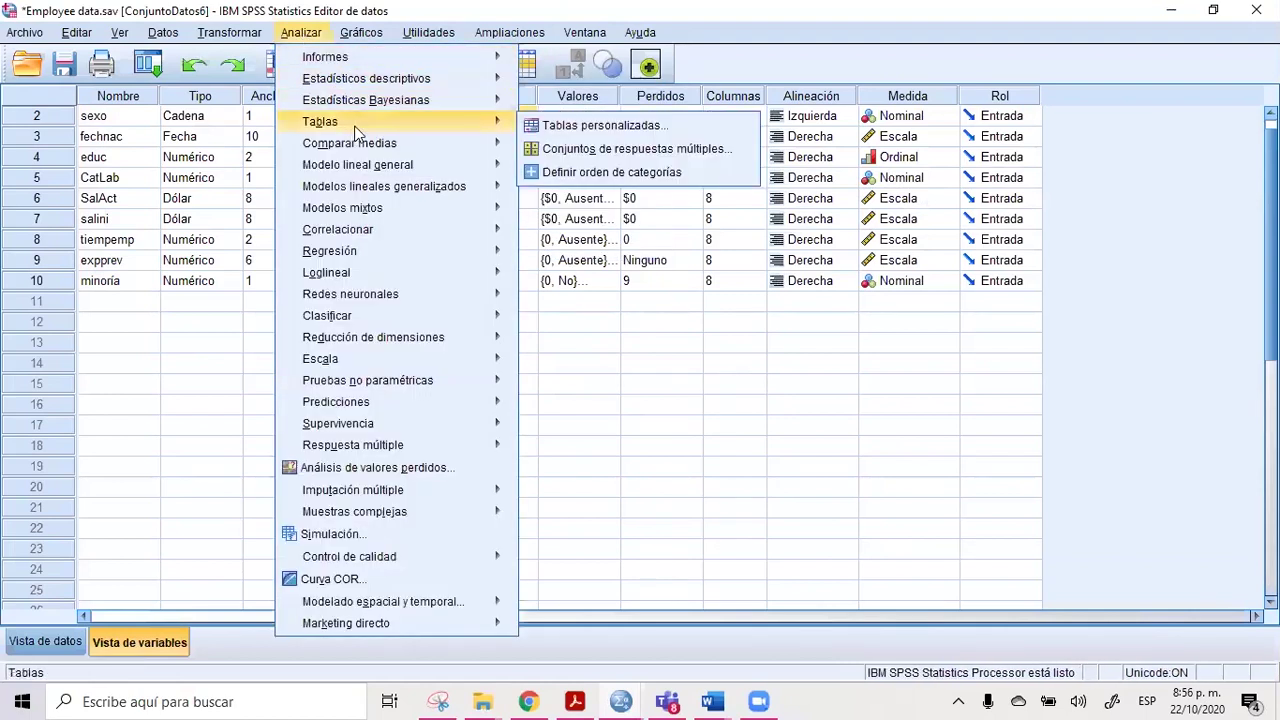
mouse_move(497, 143)
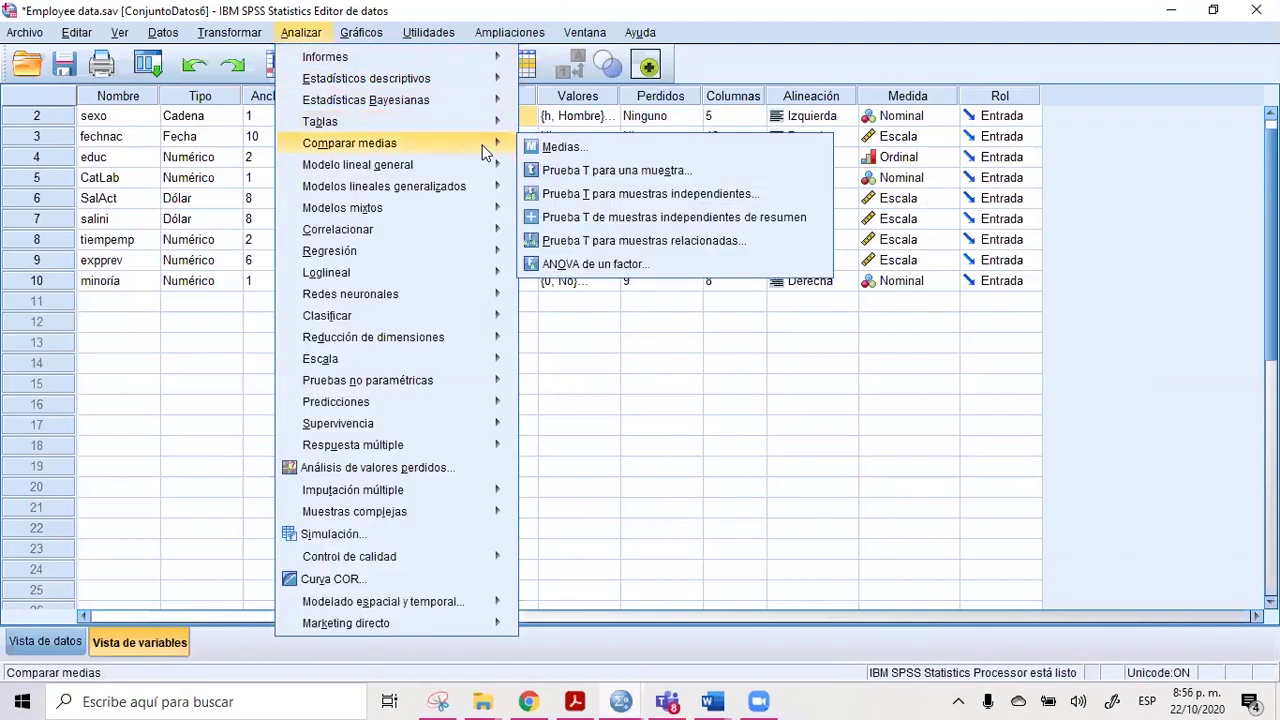
left_click(662, 194)
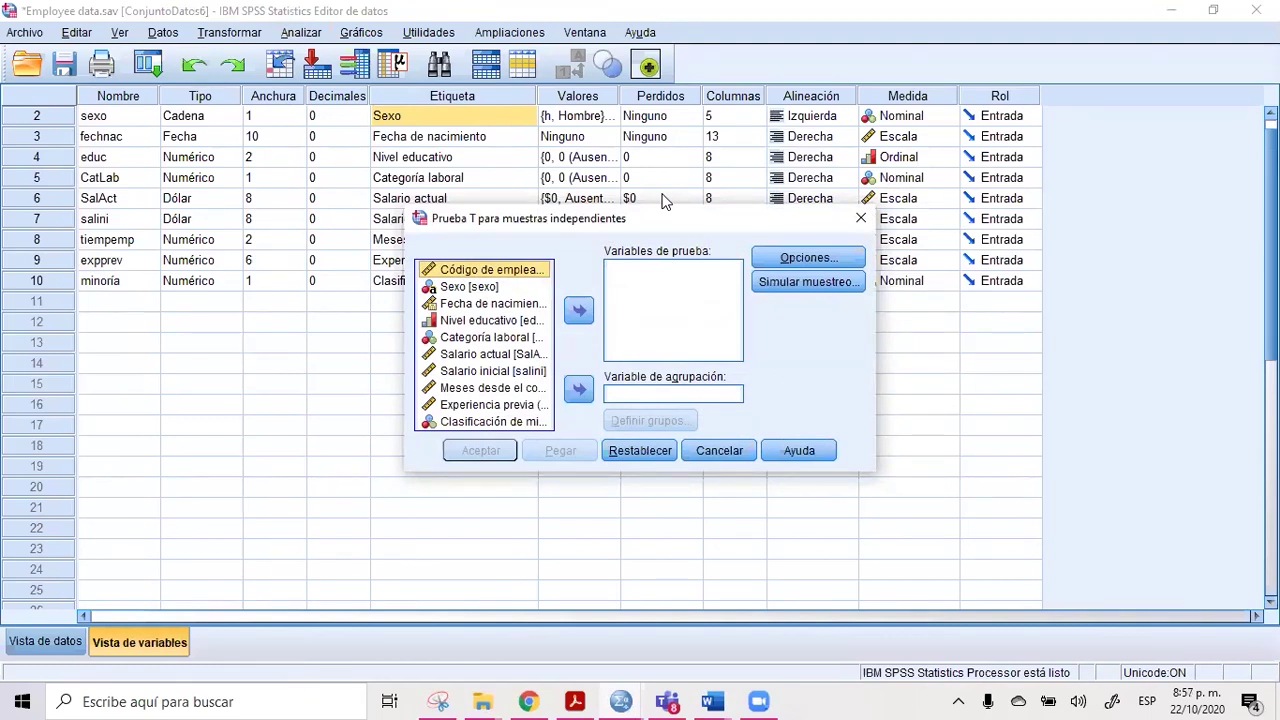
left_click(474, 288)
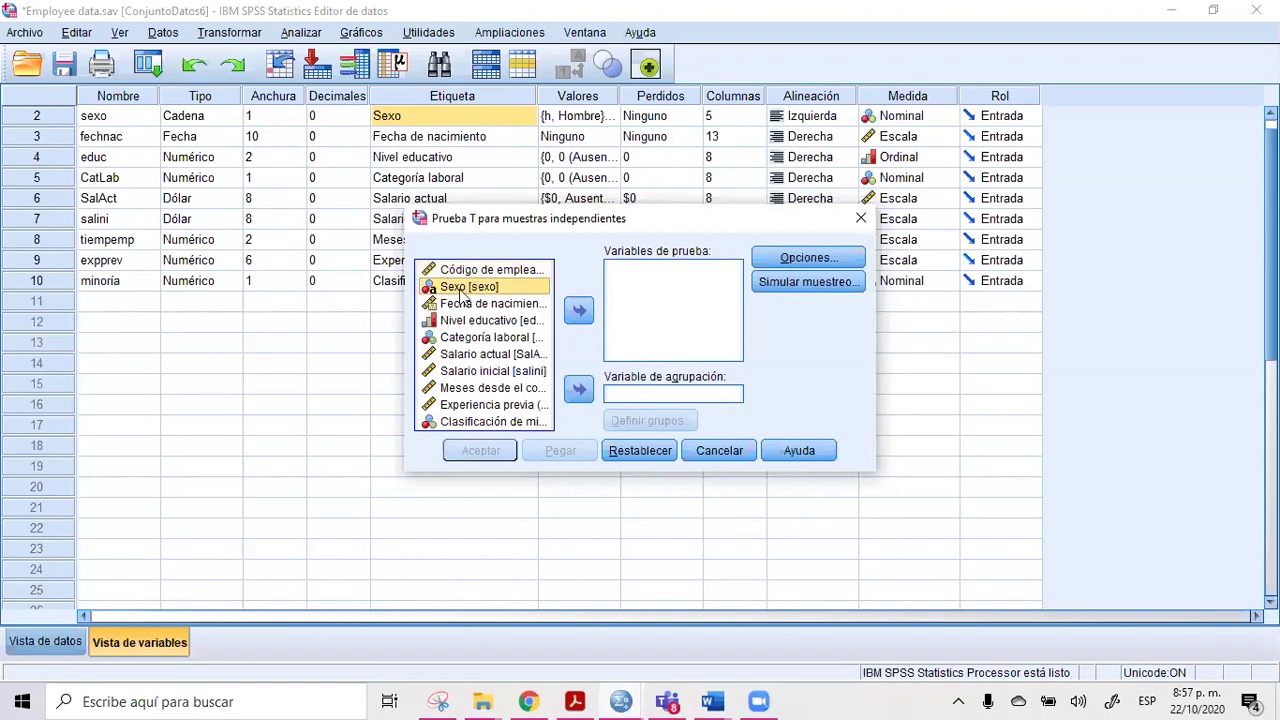
left_click(580, 391)
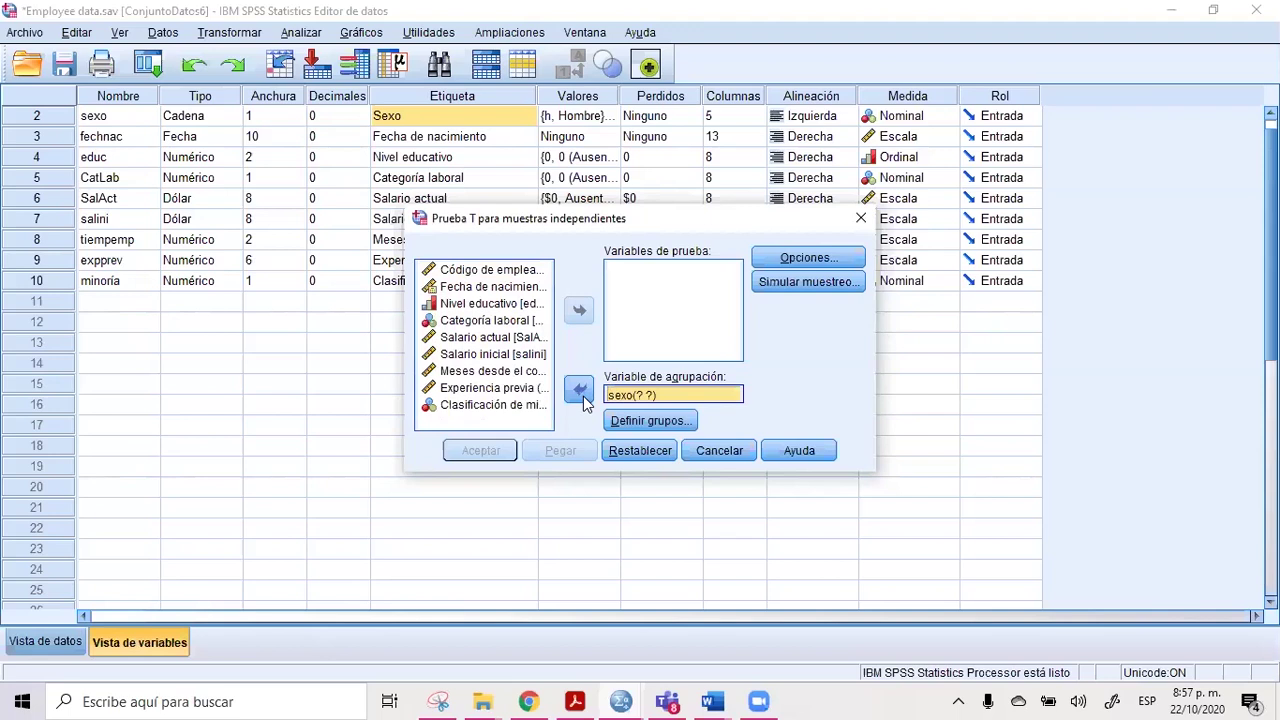
left_click(638, 421)
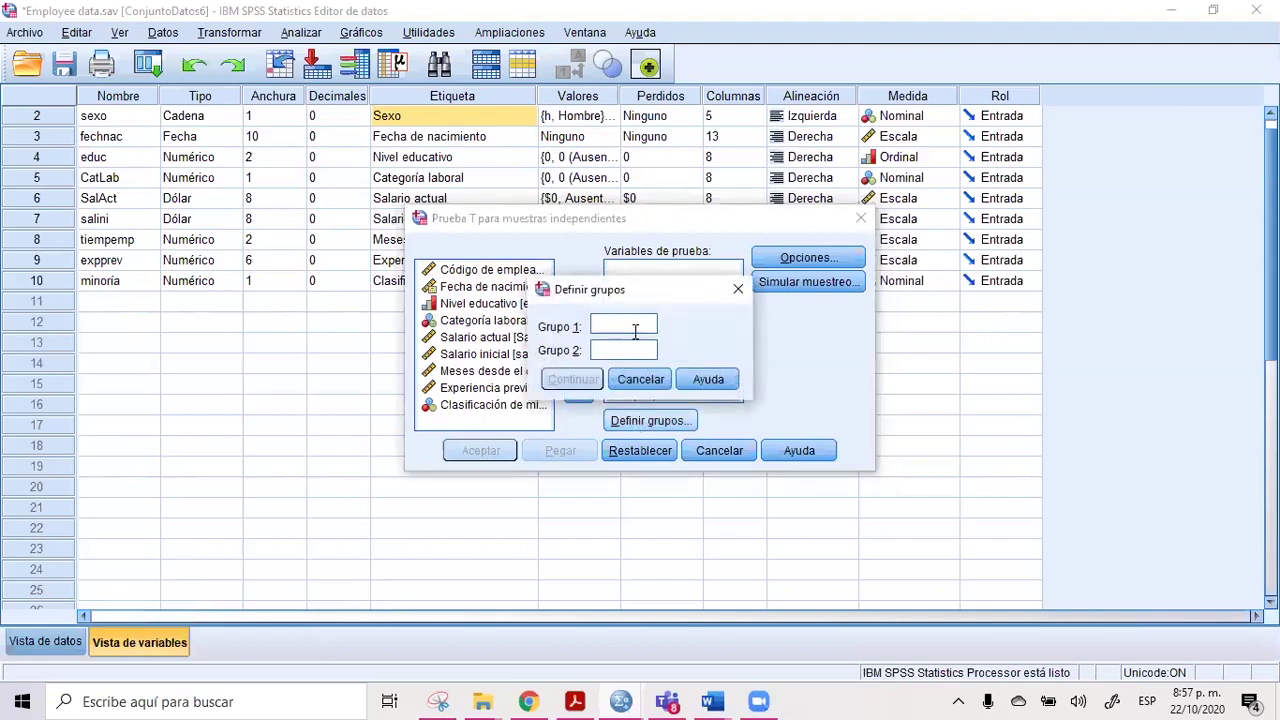
type("h")
type("m")
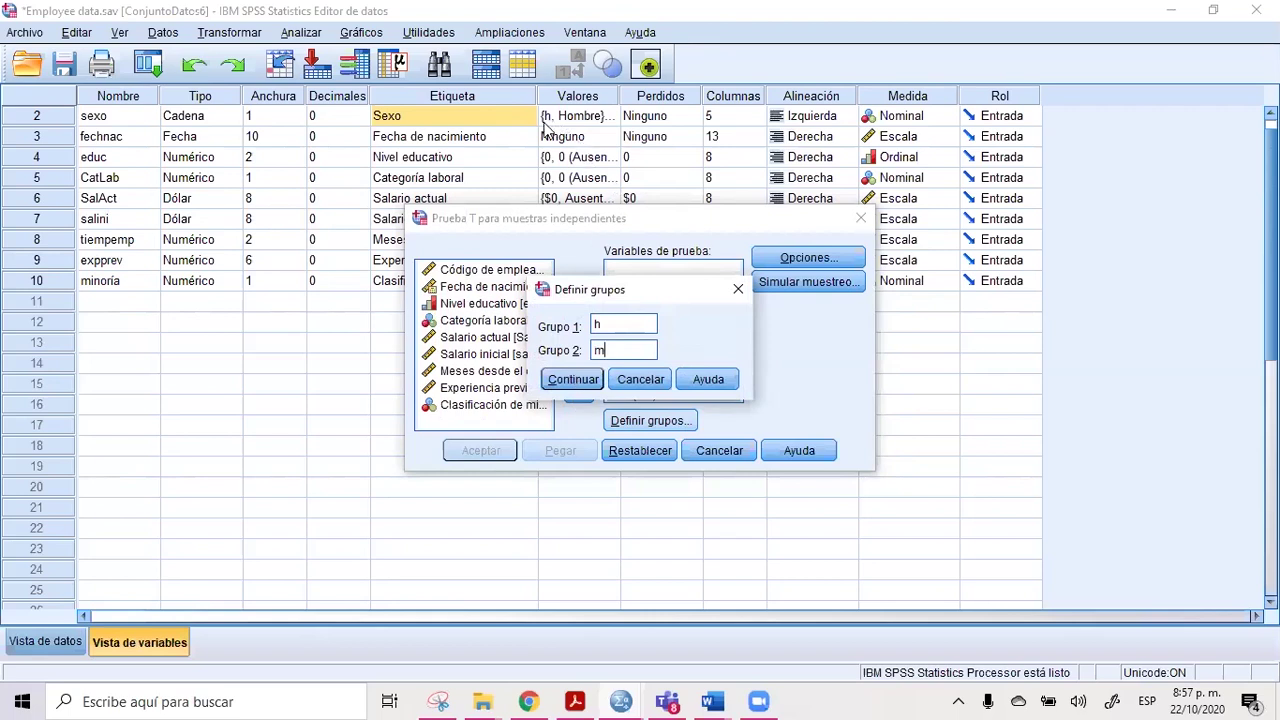
left_click(568, 381)
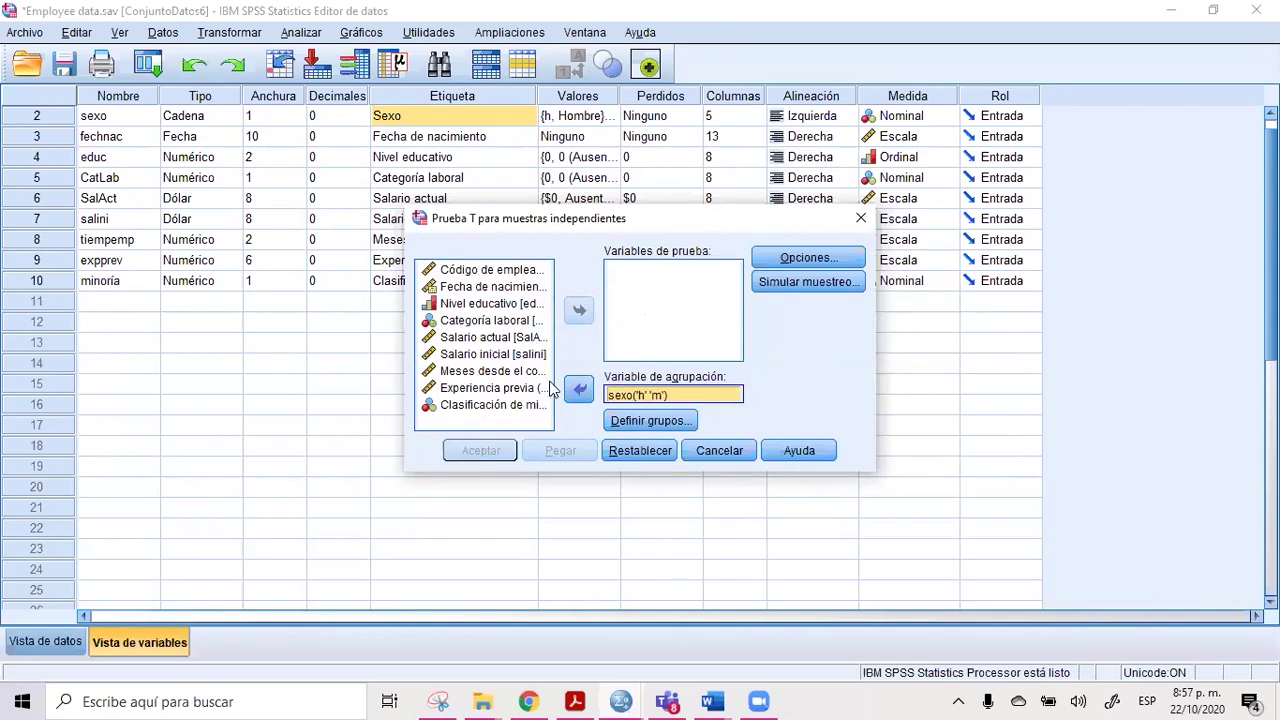
Step: Add Salario actual as the test variable and check Opciones, keeping the 95% confidence interval
left_click(492, 339)
left_click(579, 311)
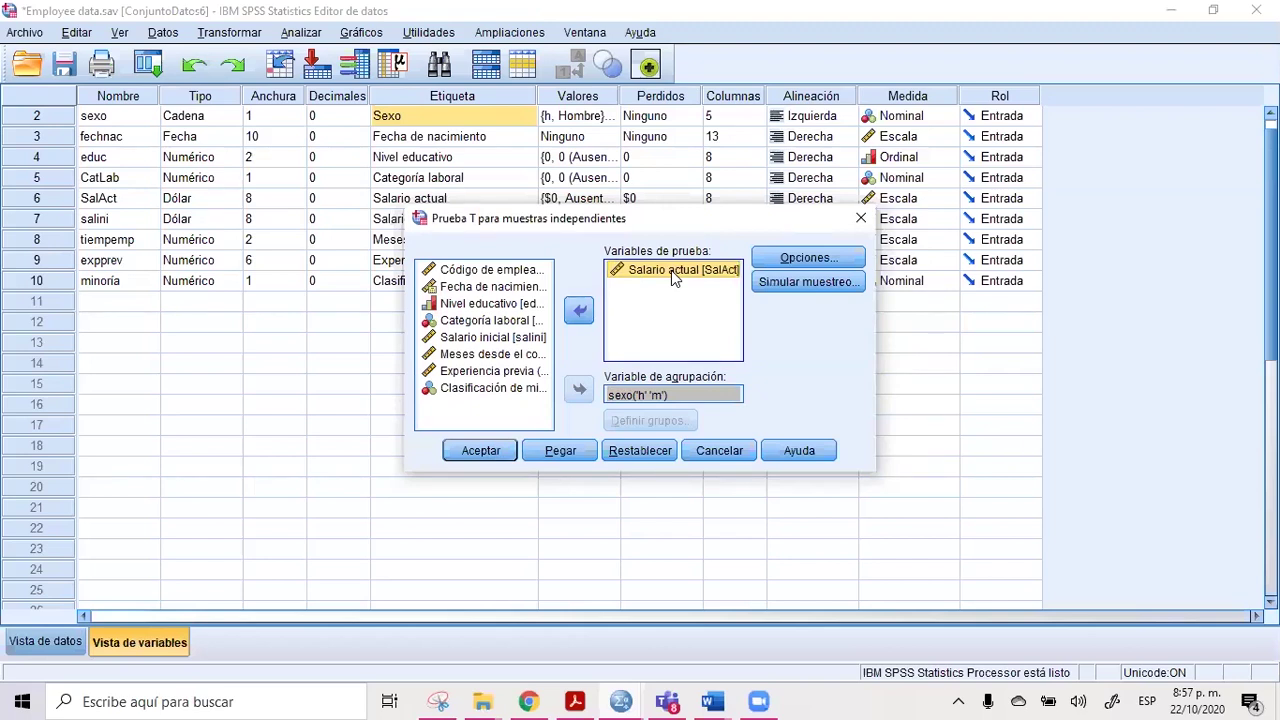
left_click(808, 259)
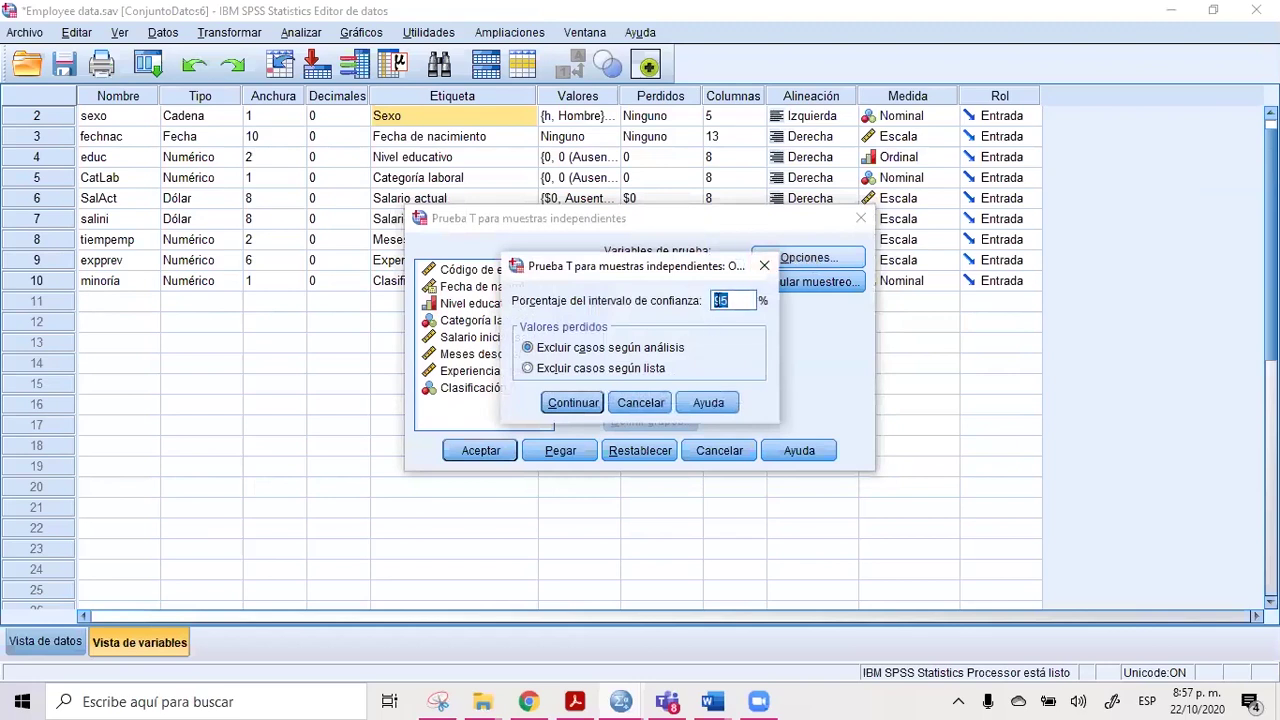
left_click(764, 266)
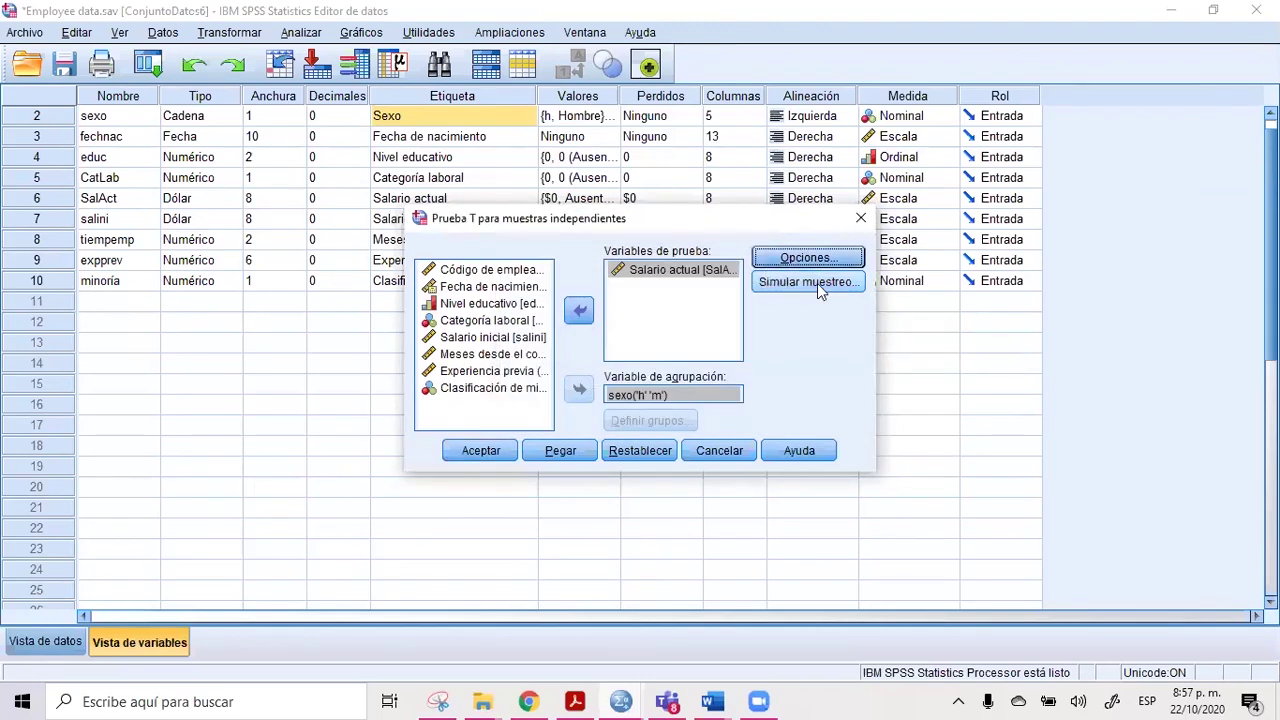
Step: Run the t-test and bring the group statistics and independent-samples test tables into view
left_click(481, 451)
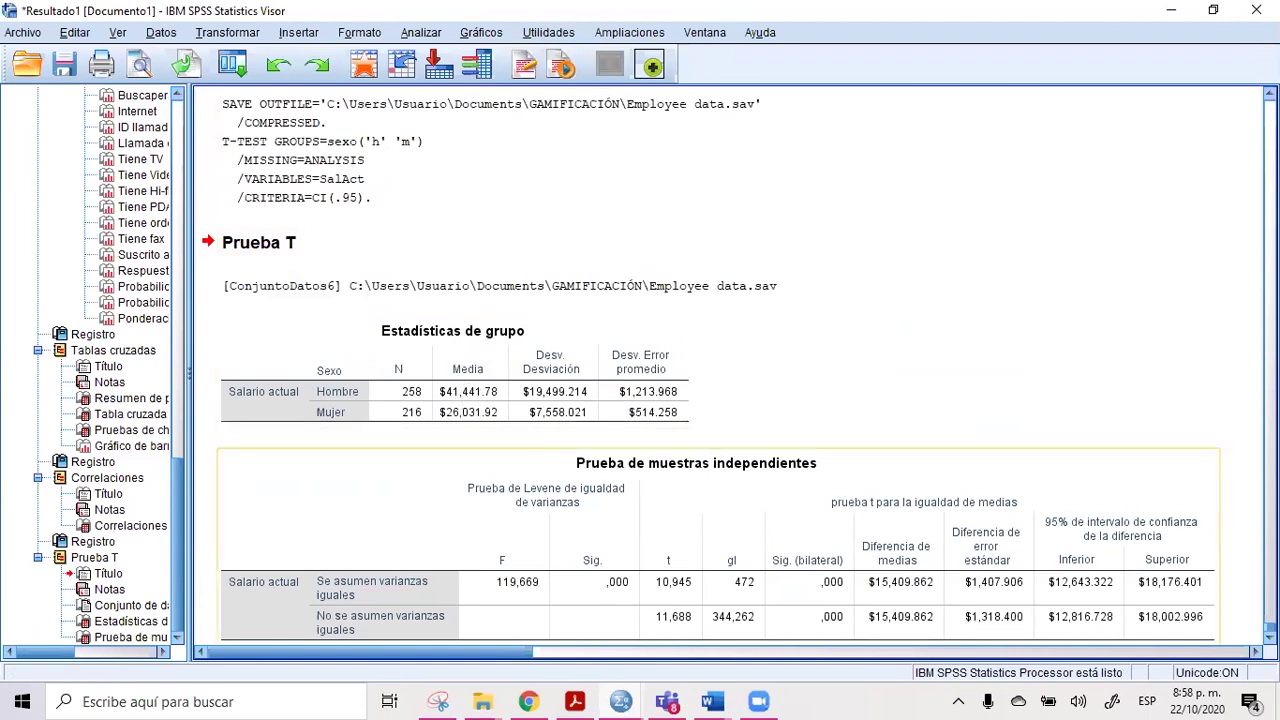
scroll(800, 560, "down", 1)
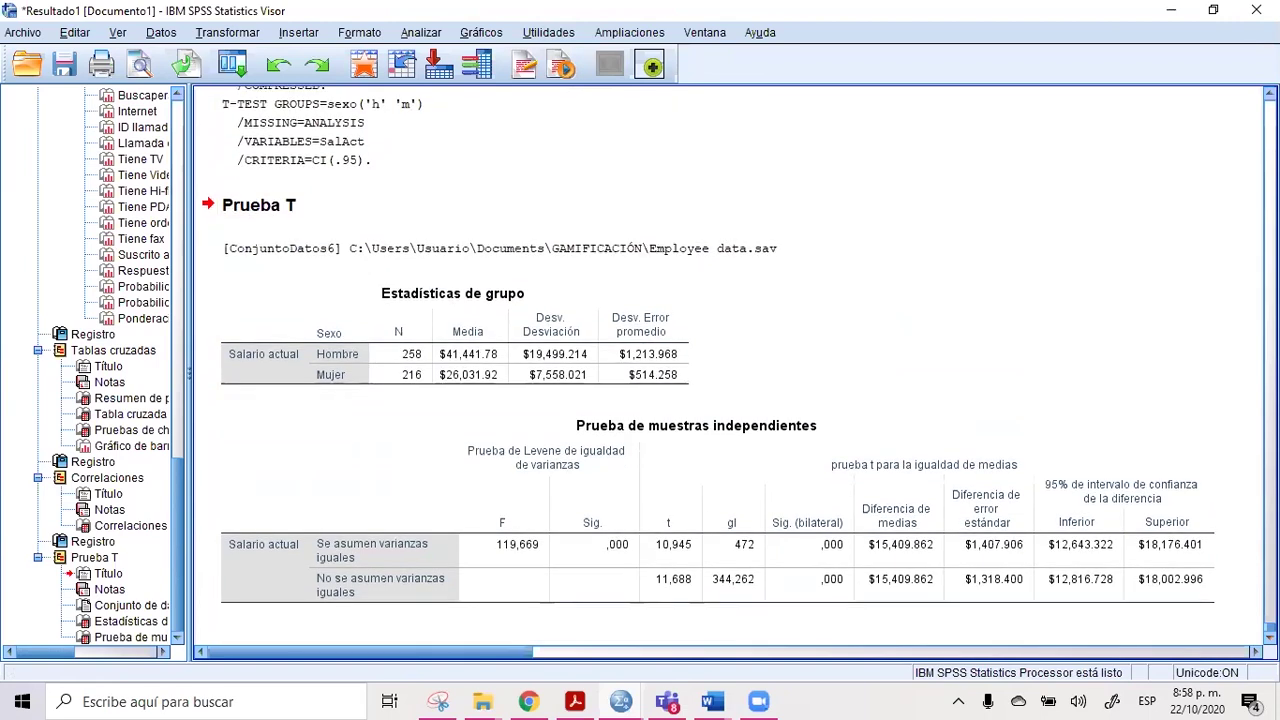
left_click(795, 558)
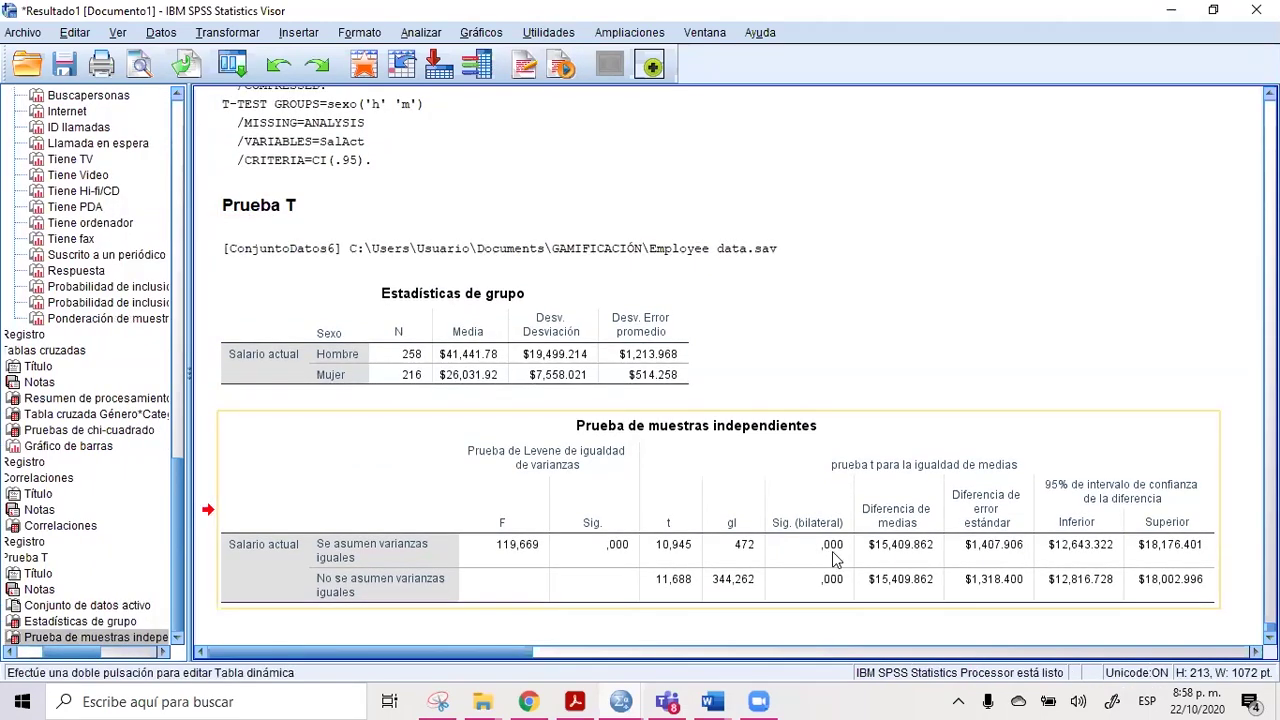
left_click(714, 701)
left_click(988, 156)
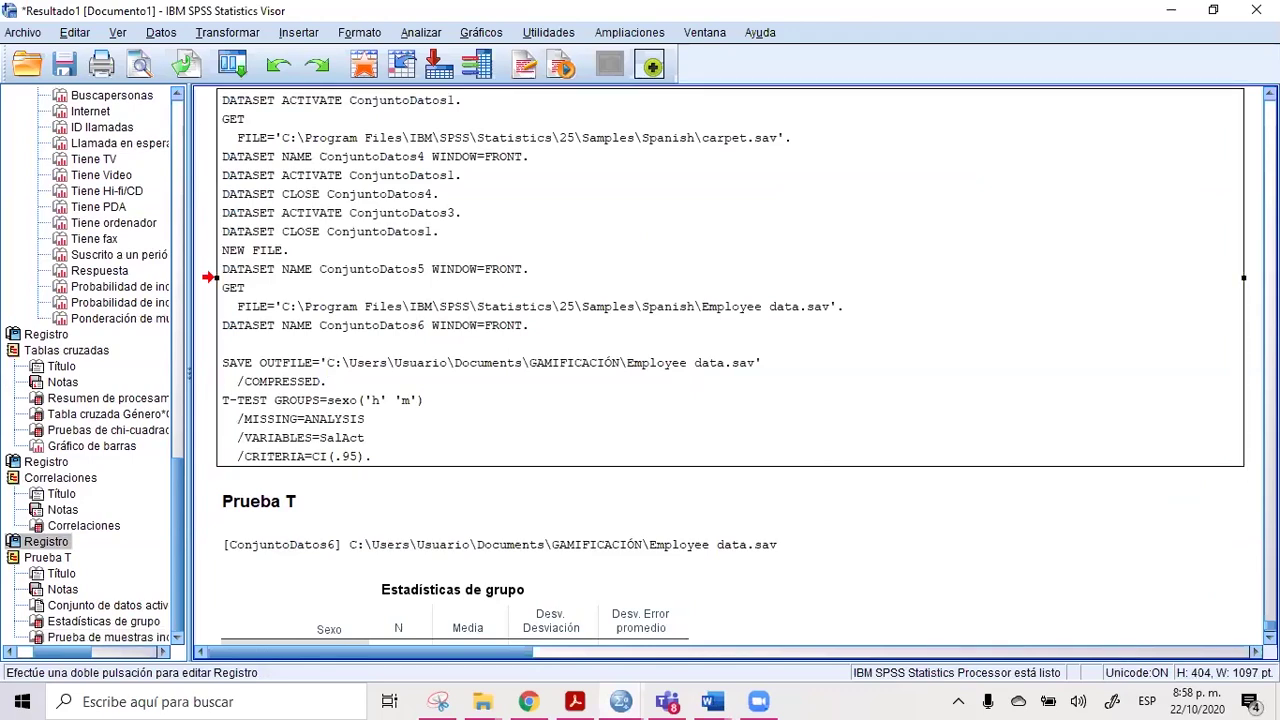
scroll(455, 338, "down", 5)
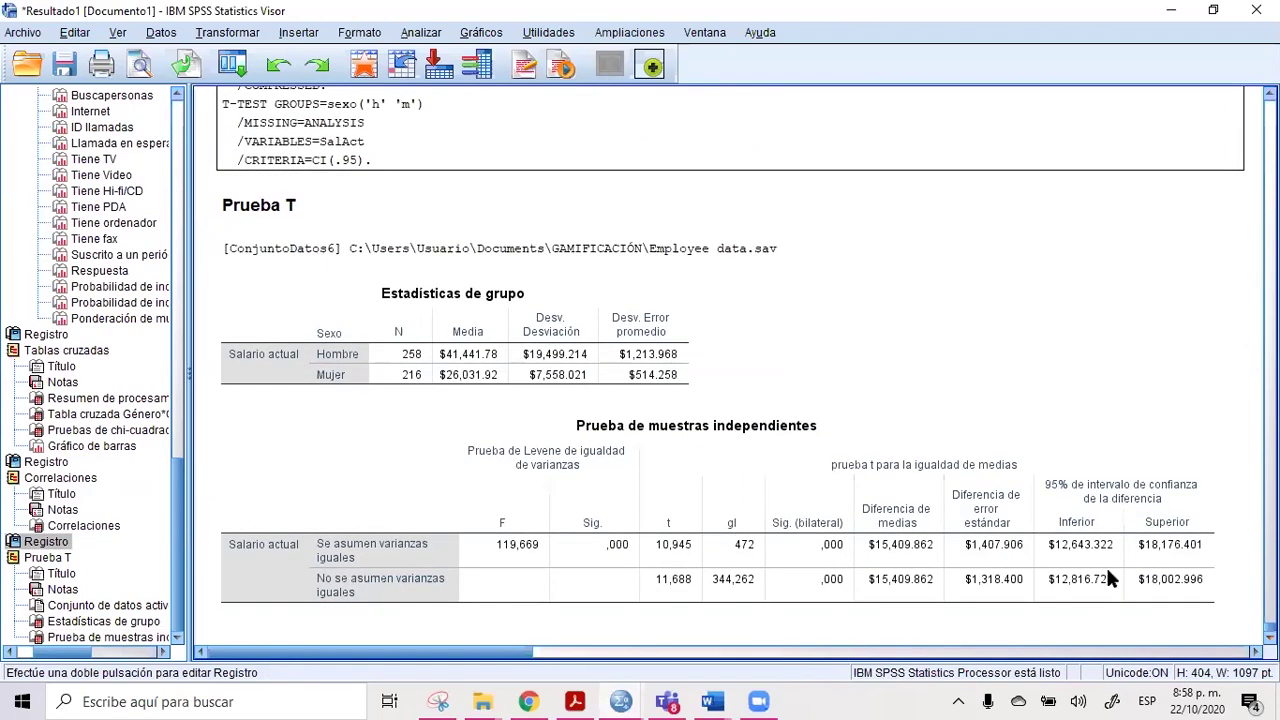
Step: Copy the Estadísticas de grupo table (258 men, 216 women) from the output Viewer
right_click(454, 336)
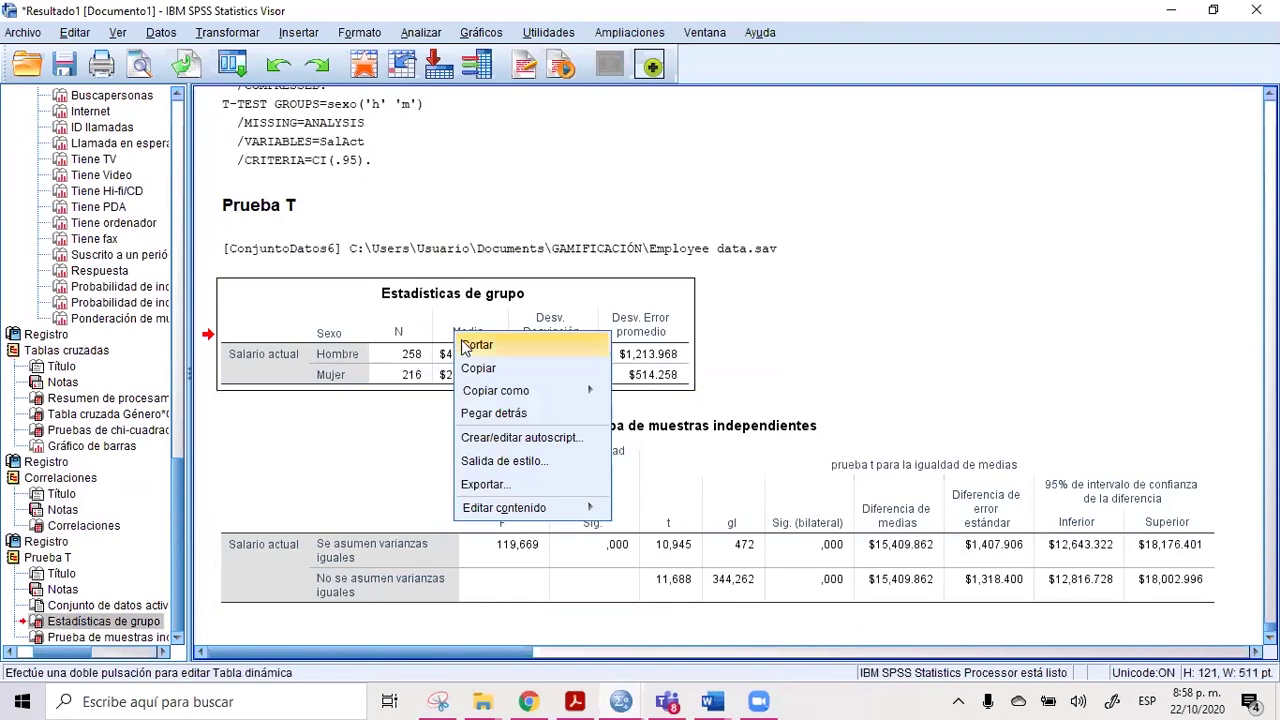
left_click(502, 373)
key("alt+Tab")
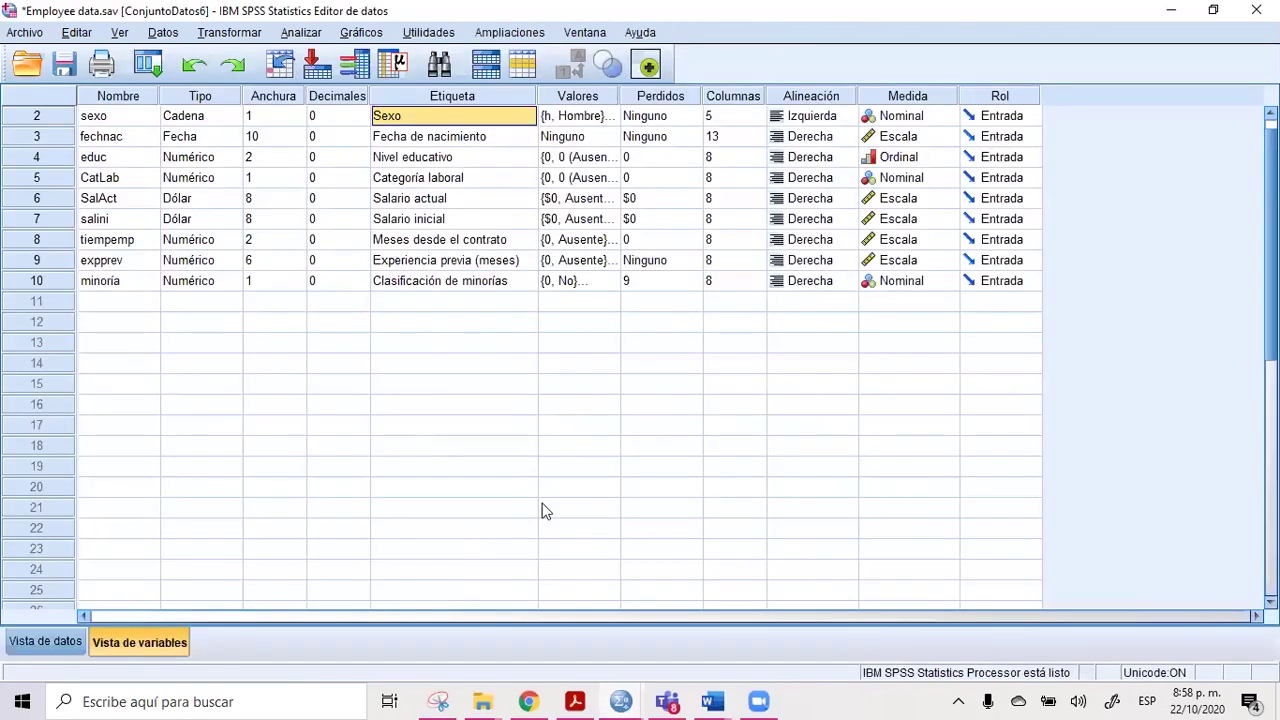
key("alt+Tab")
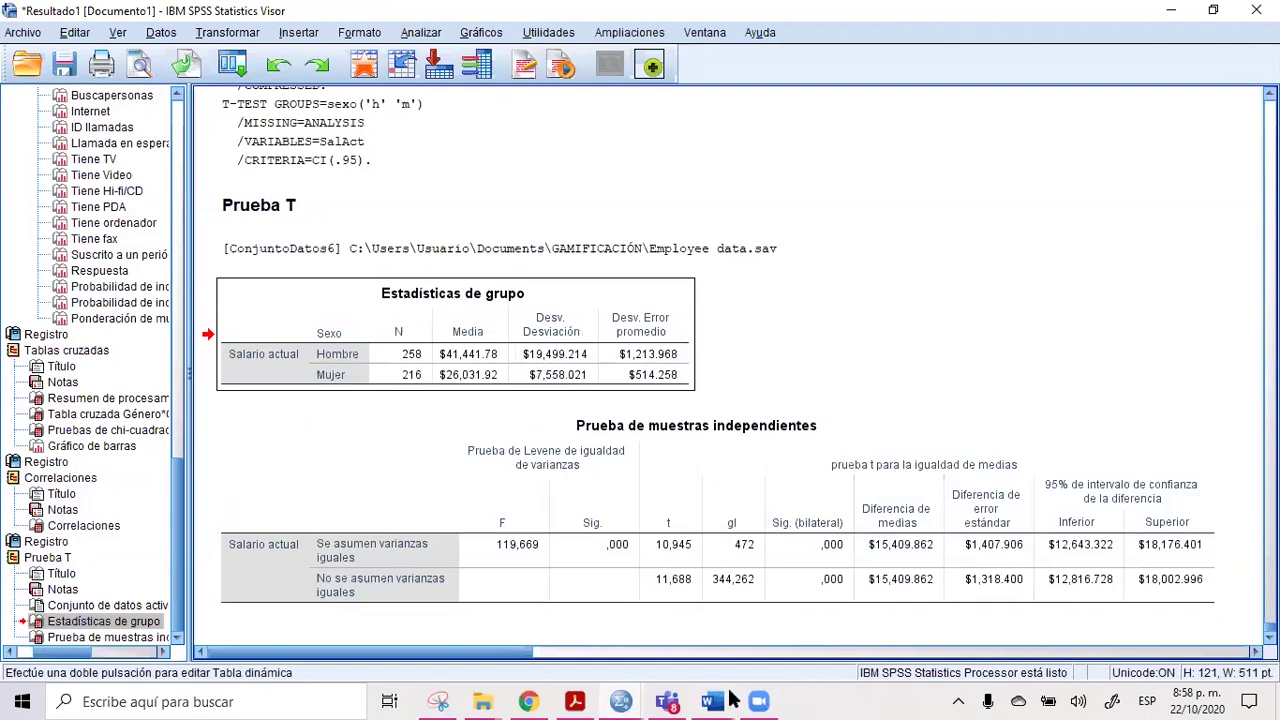
Step: Paste the Estadísticas de grupo table into Documento17 below the screenshot, then return to SPSS
mouse_move(715, 701)
left_click(971, 619)
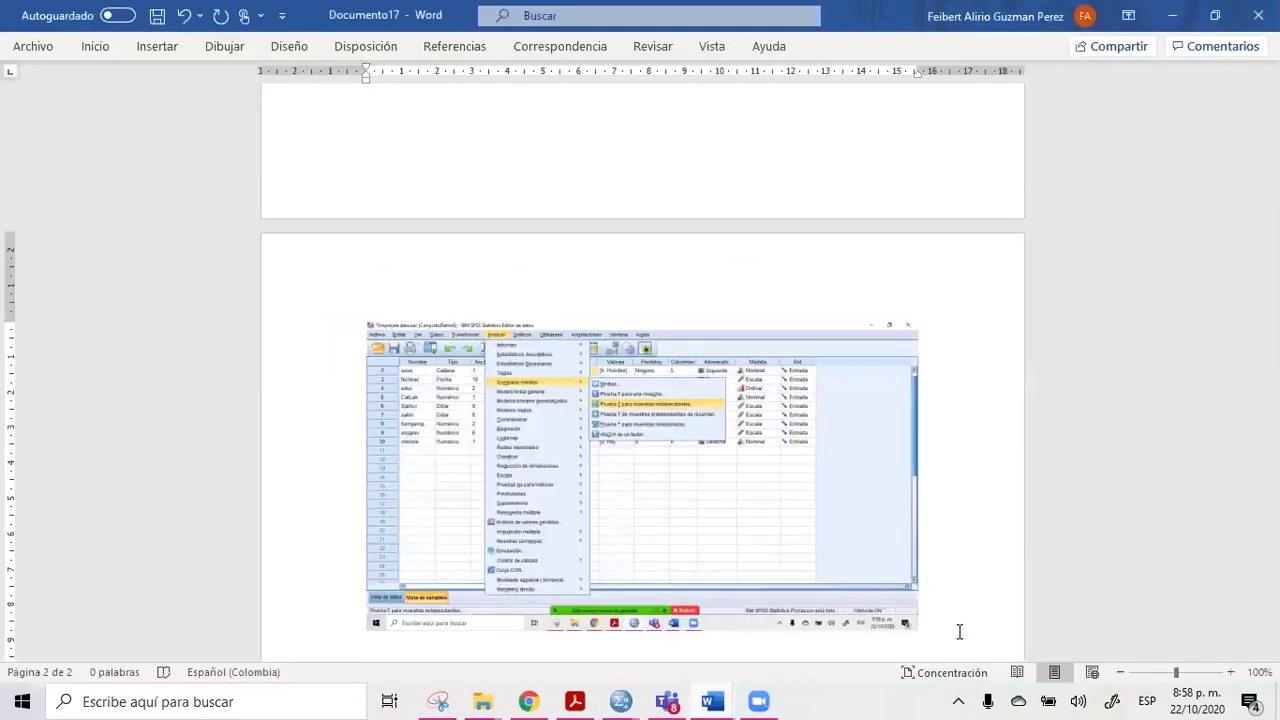
scroll(959, 631, "down", 1)
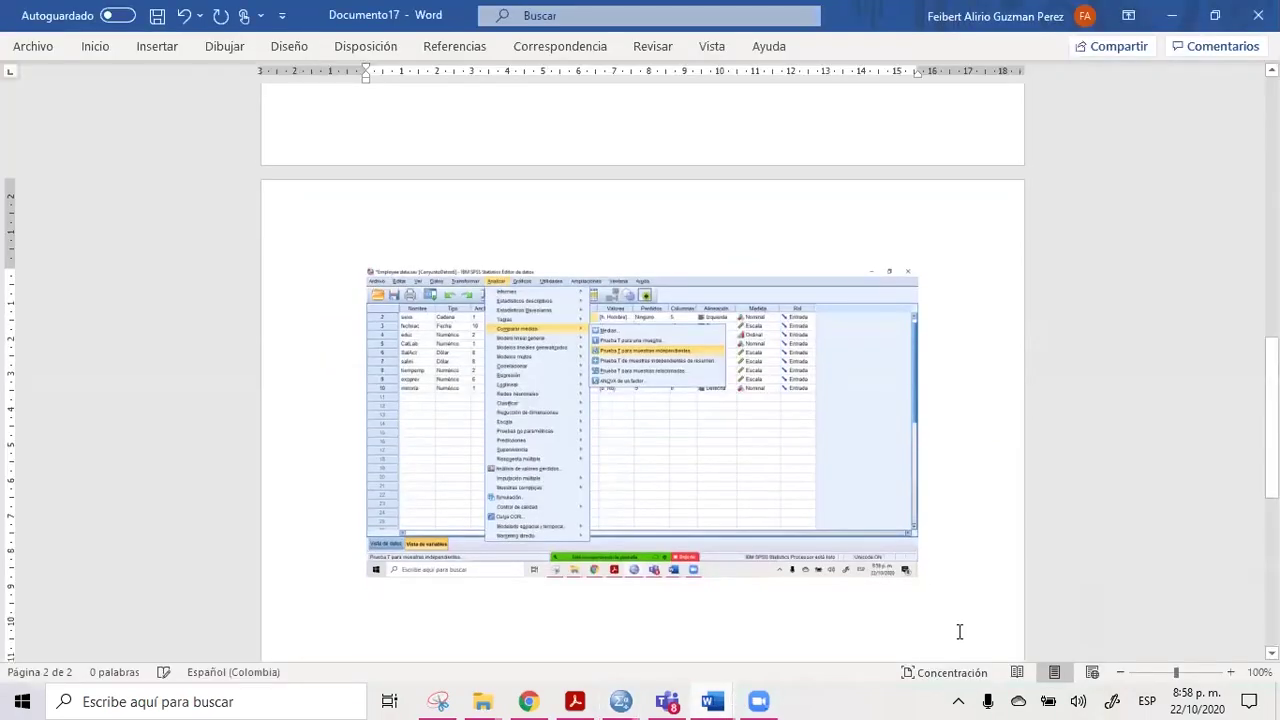
type("Estadísticas de grupo \tSexo\tN\tMedia\tDesv. Desviación\tDesv. Error promedio Salario actual\tHombre\t258\t$41,441.78\t$19,499.214\t$1,213.968 \tMujer\t216\t$26,031.92\t$7,558.021\t$514.258")
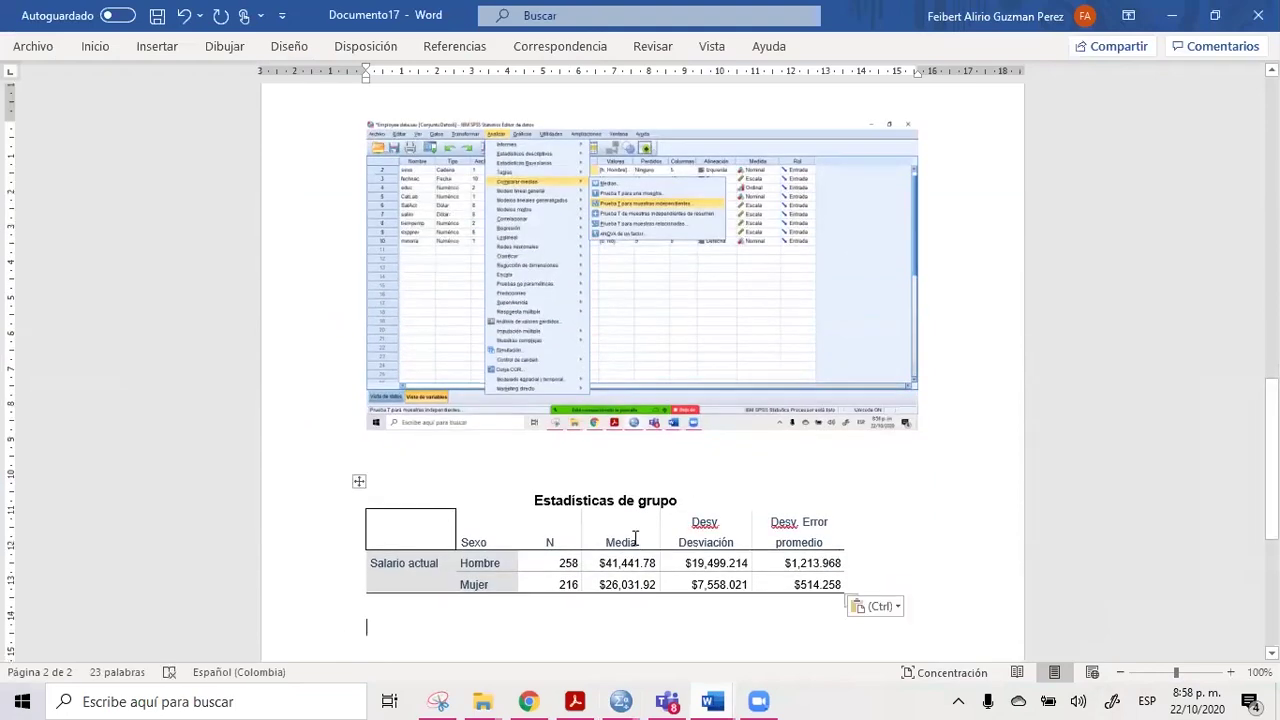
left_click(634, 540)
left_click_drag(696, 521, 790, 565)
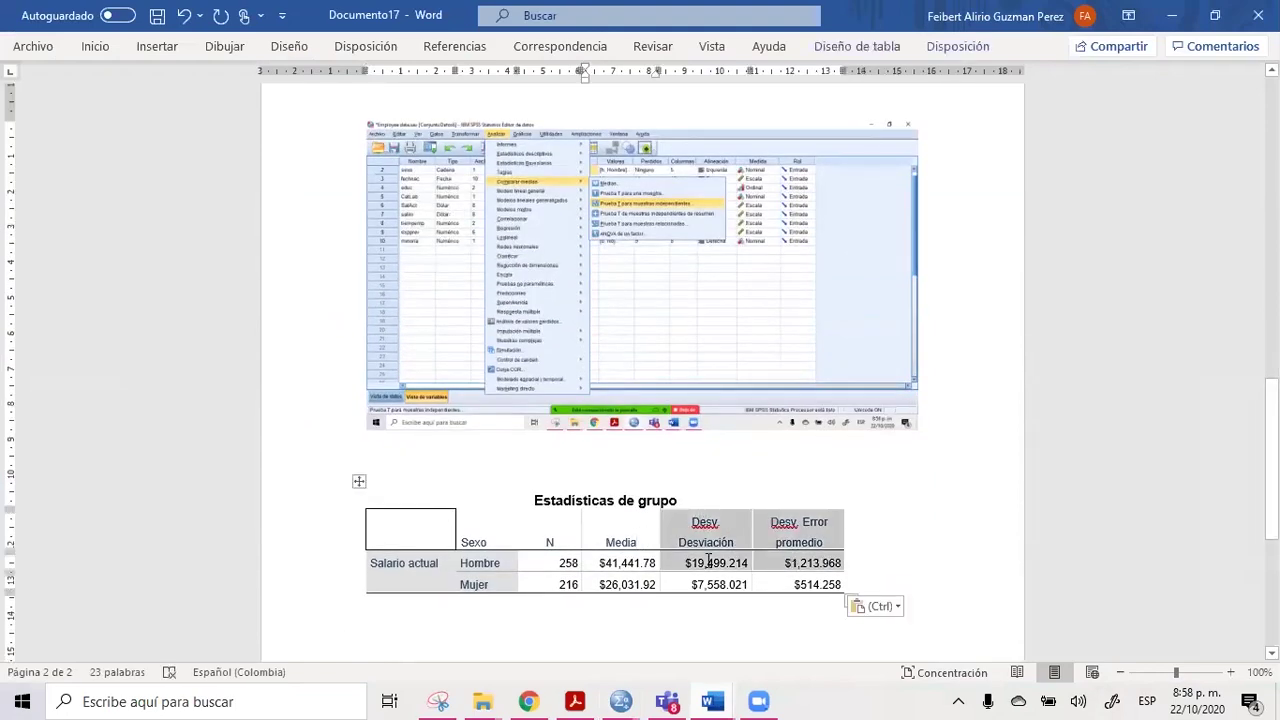
left_click(890, 584)
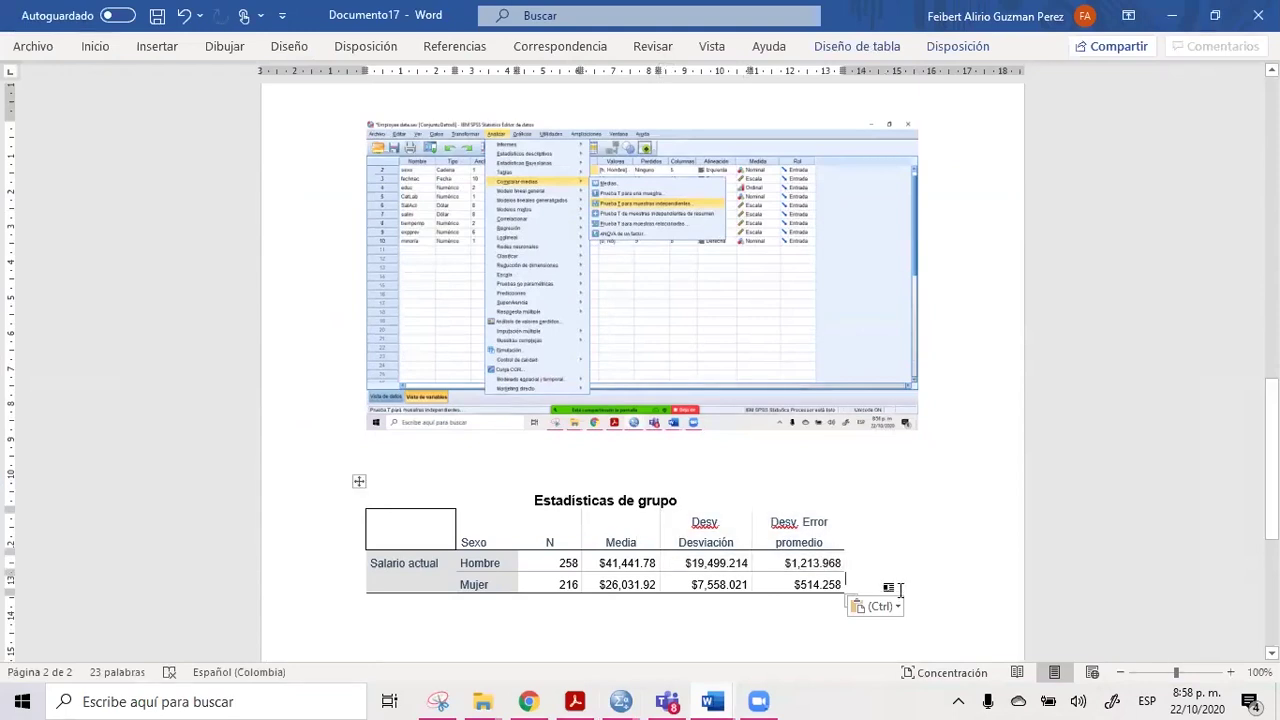
left_click(781, 616)
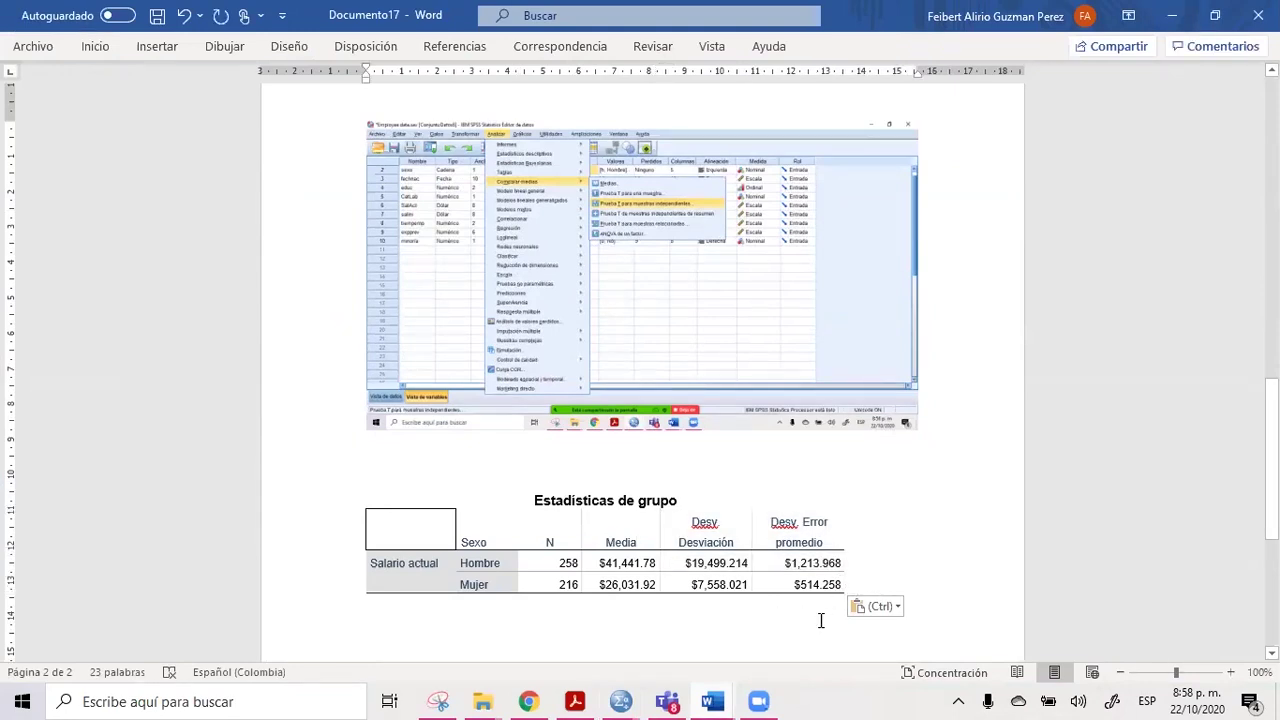
key("alt+Tab")
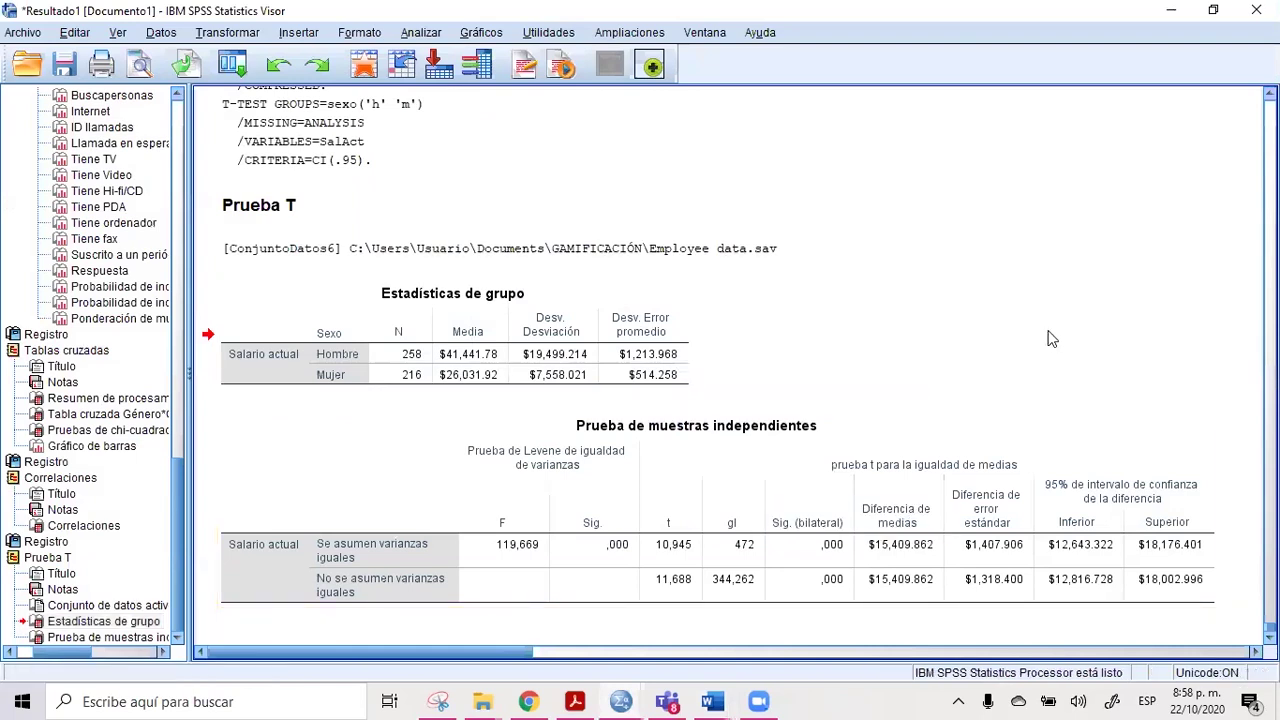
Step: Apply the APA_SansSerif_10pt table look to the Estadísticas de grupo table in the Viewer
left_click(675, 376)
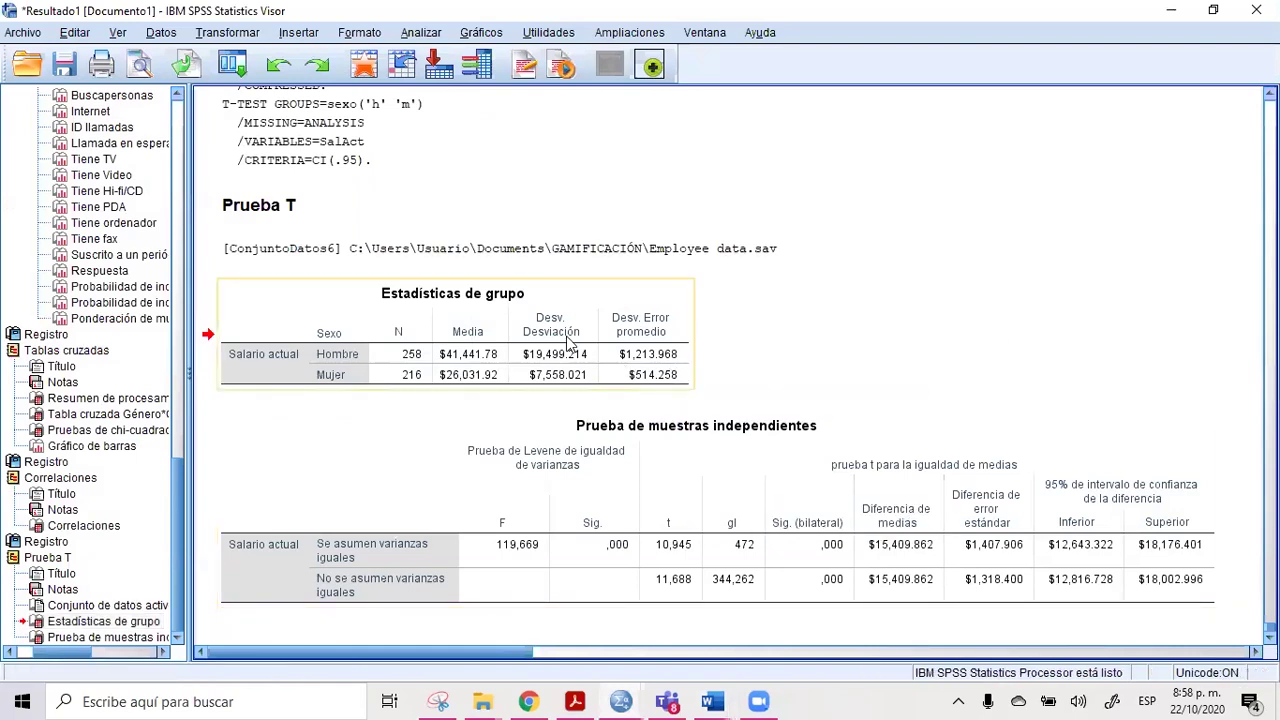
left_click(496, 337)
double_click(494, 336)
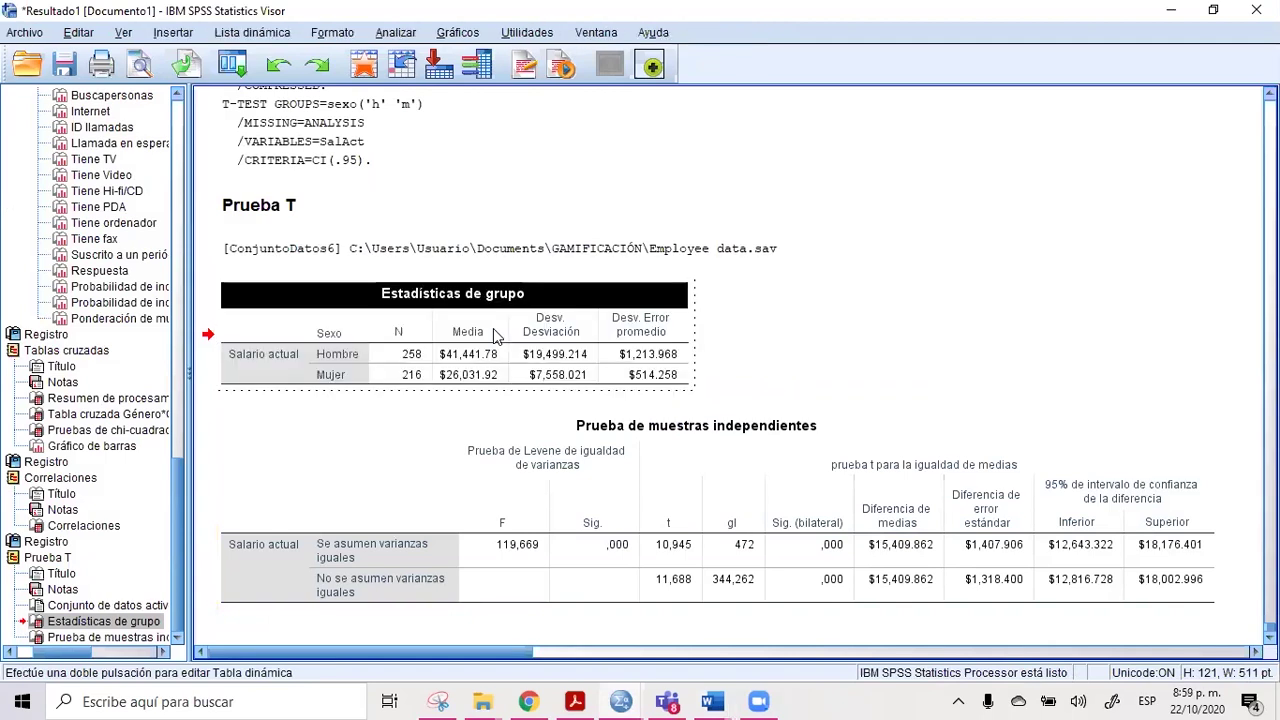
right_click(432, 313)
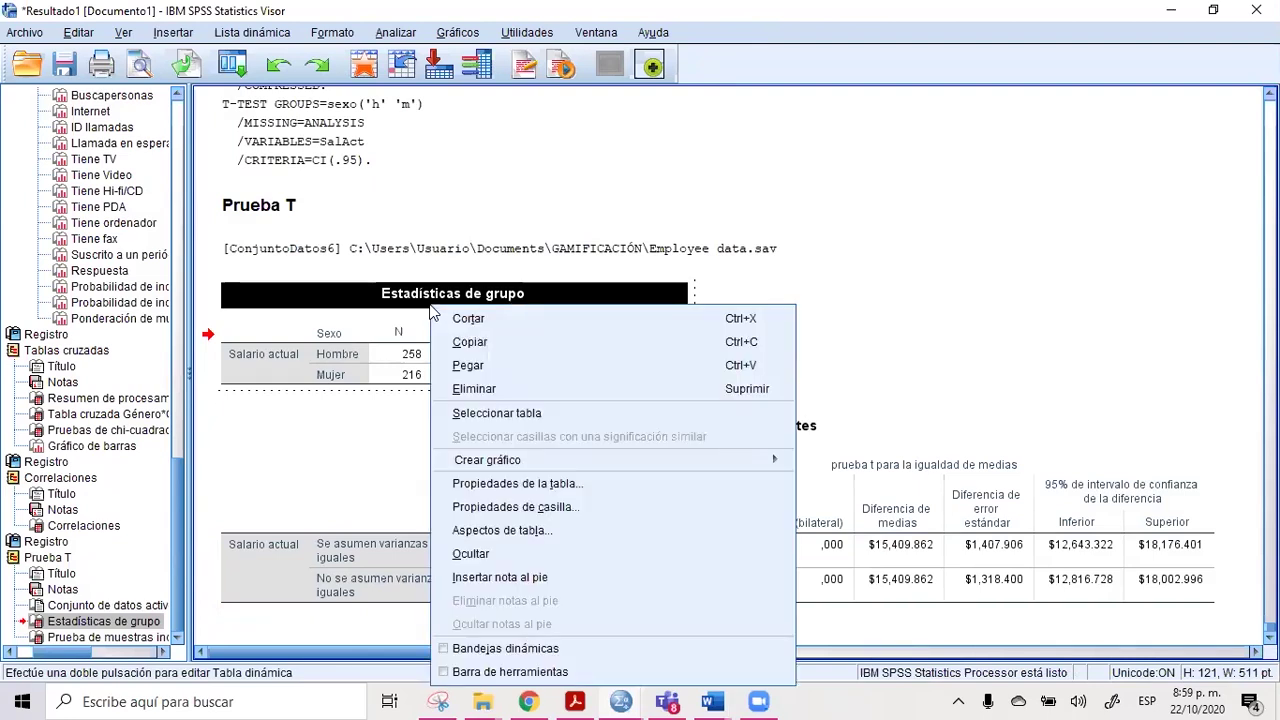
left_click(494, 531)
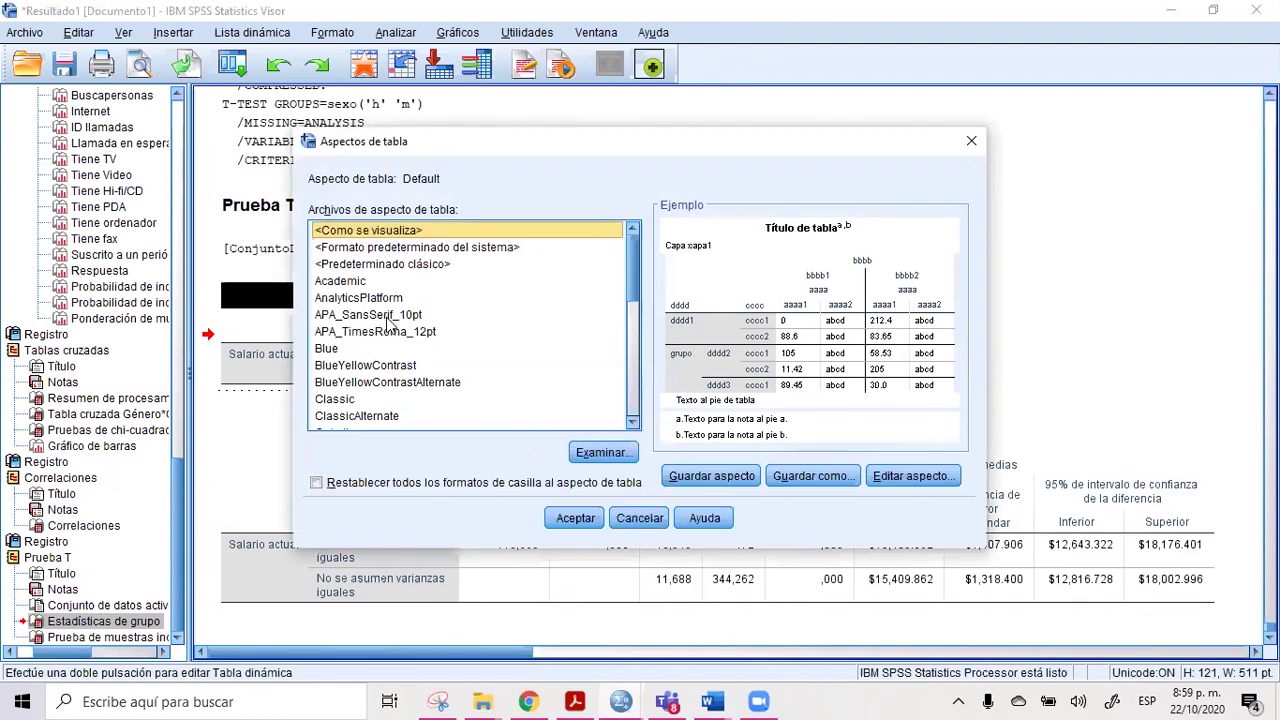
left_click(388, 316)
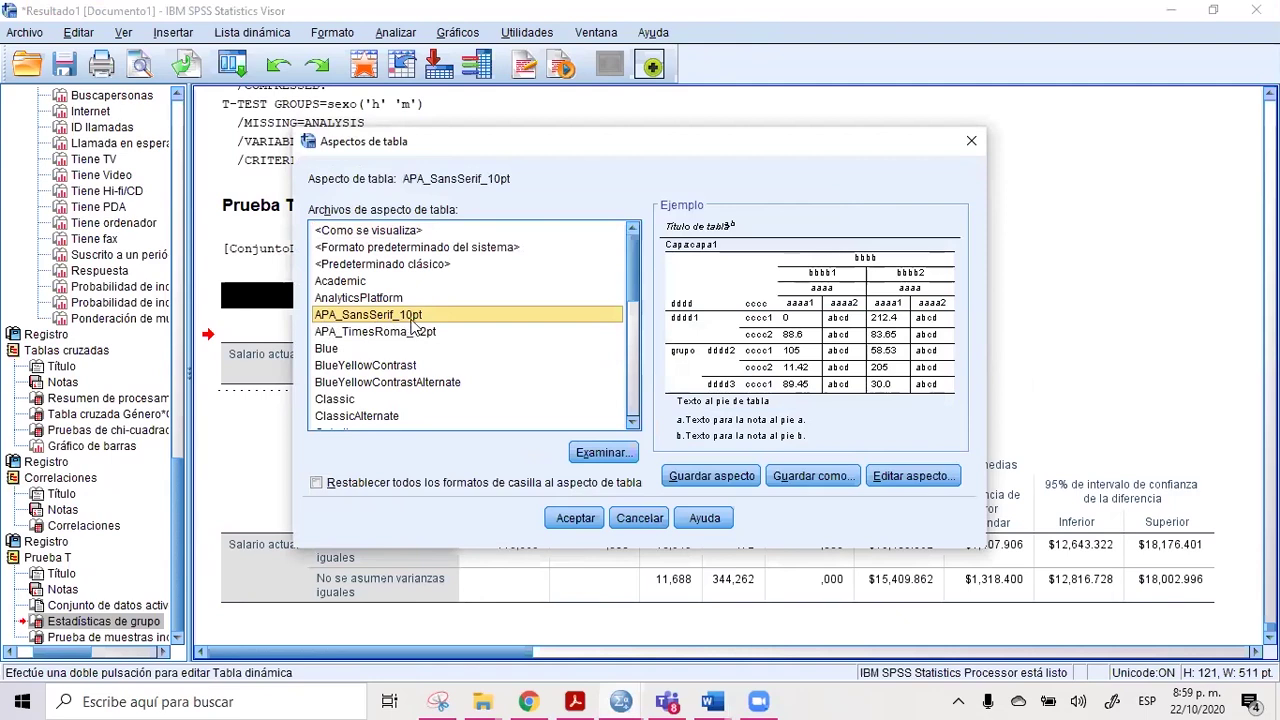
left_click(563, 520)
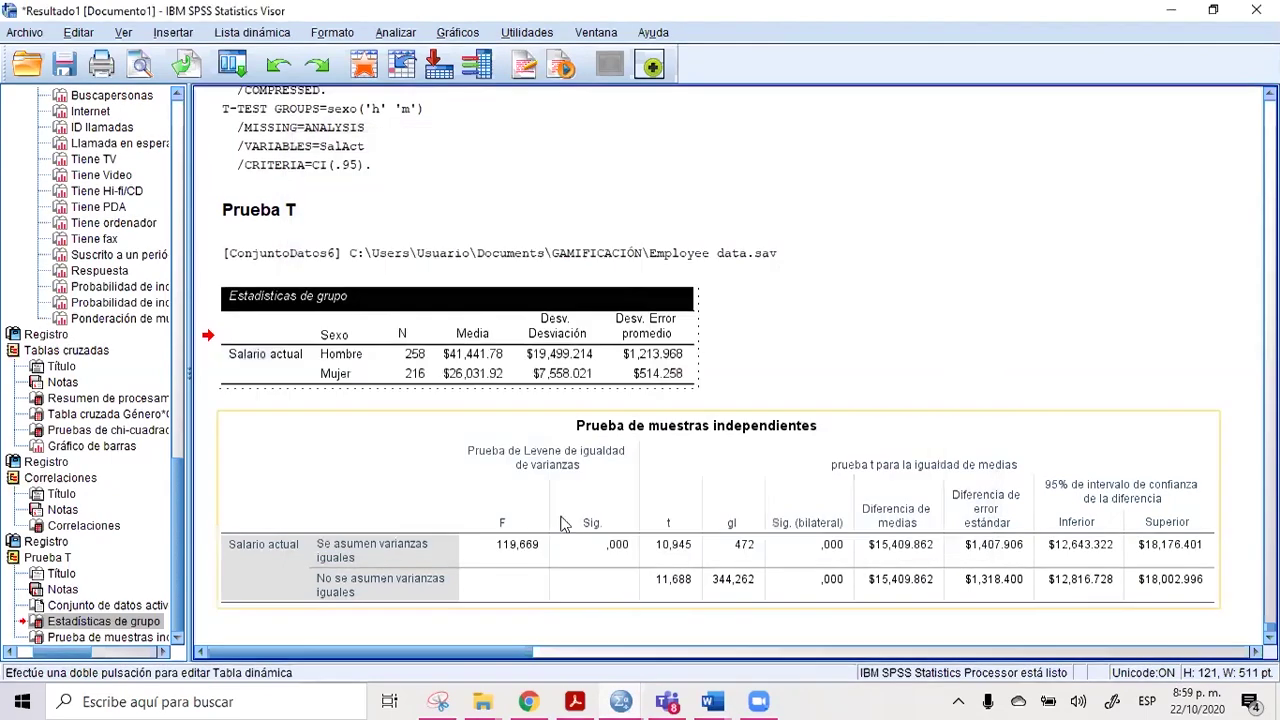
left_click(866, 296)
left_click(462, 343)
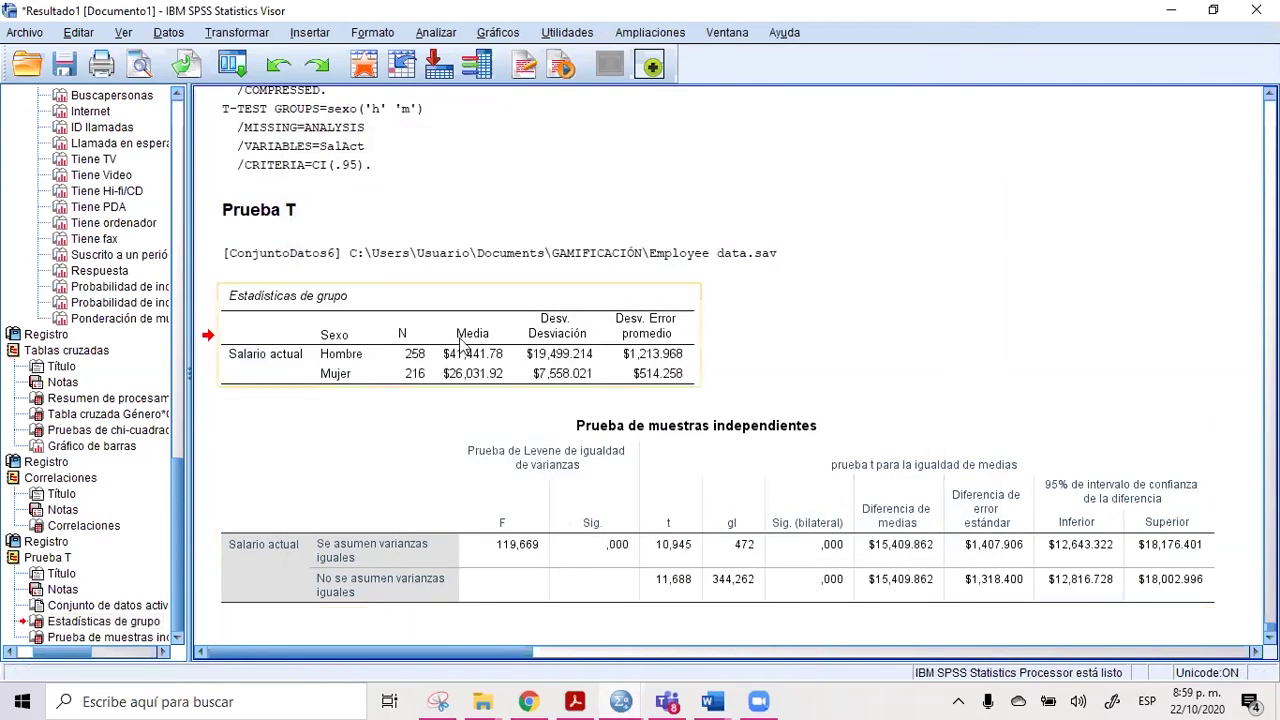
Step: Delete the old unstyled table in Word and copy the APA-styled Estadísticas de grupo table
right_click(527, 350)
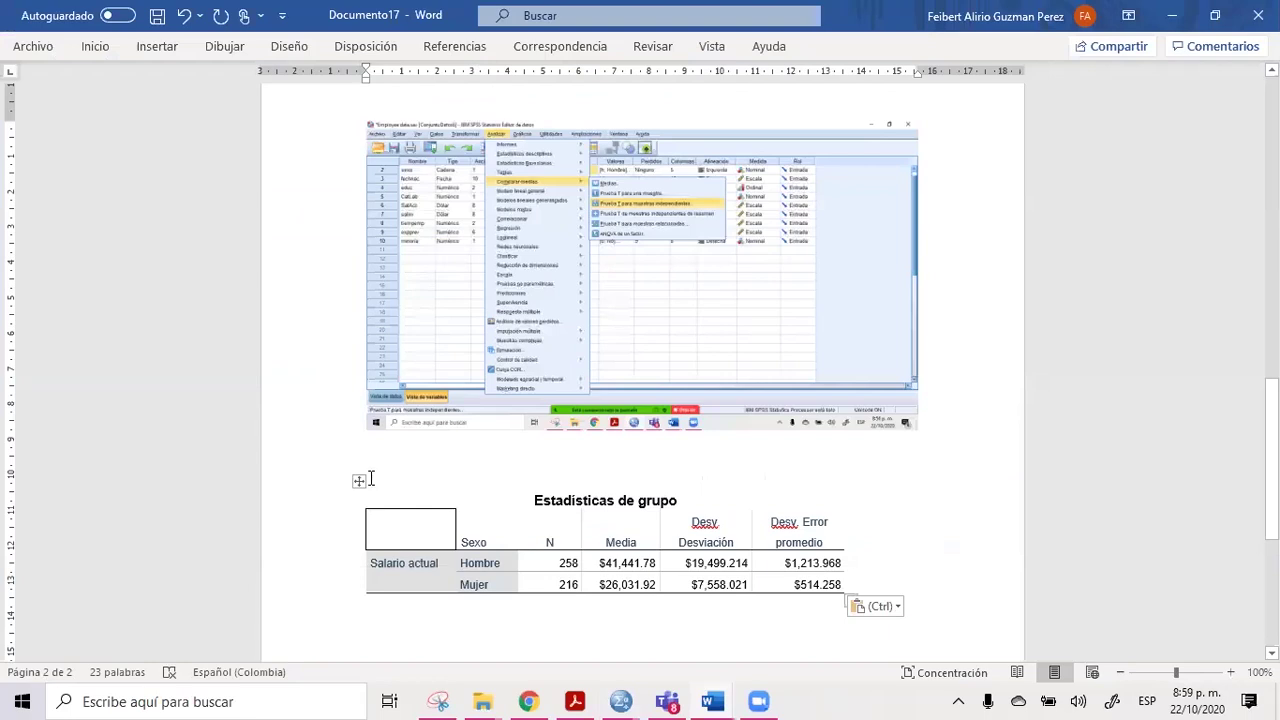
left_click(360, 483)
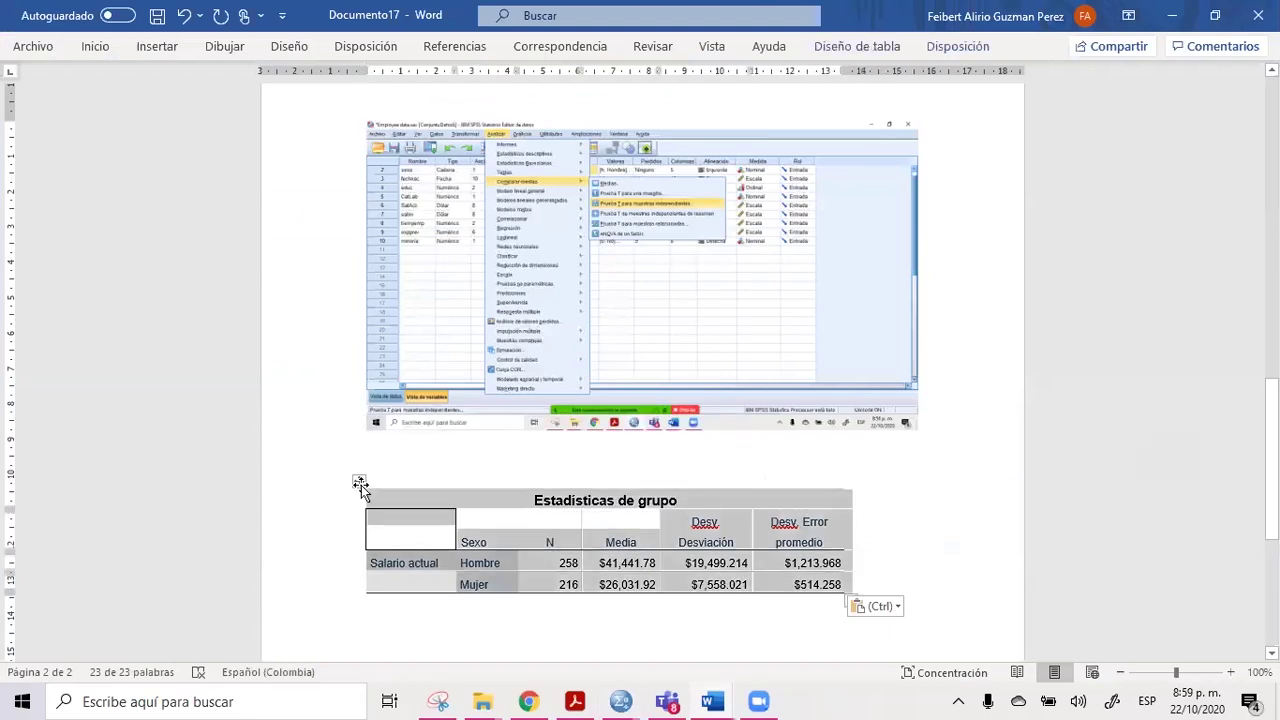
key("BackSpace")
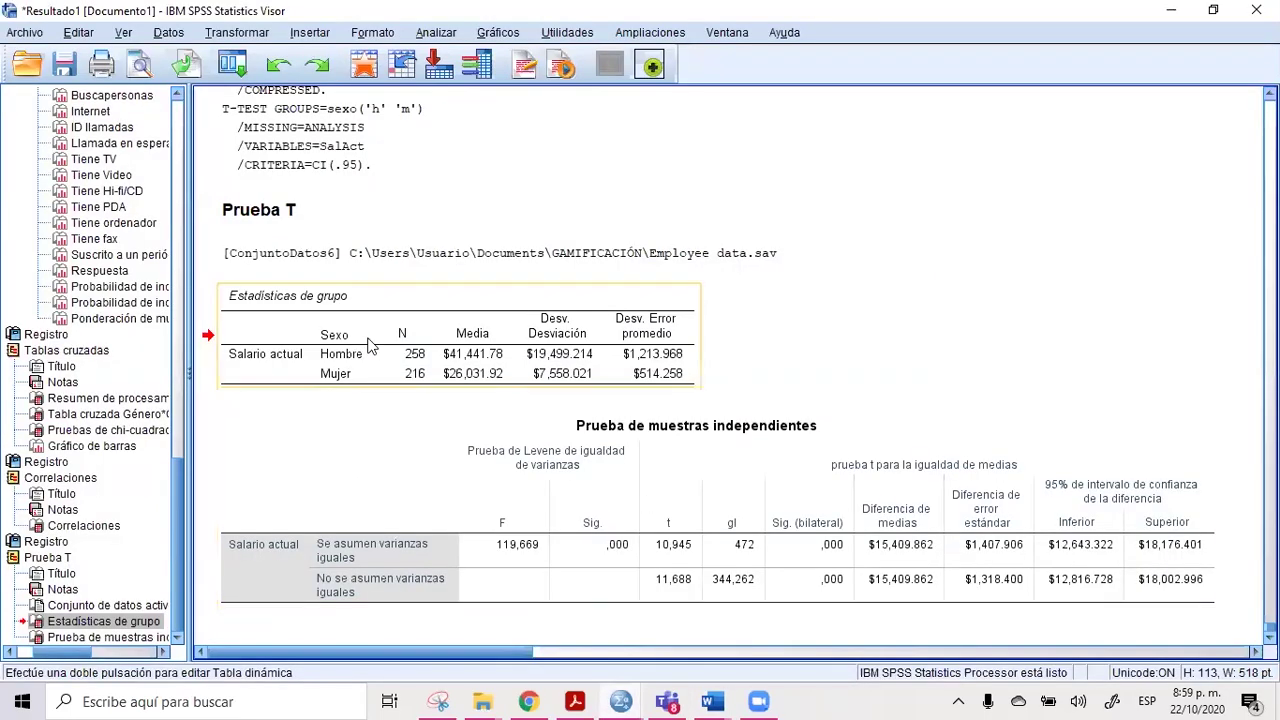
key("ctrl+c")
right_click(368, 343)
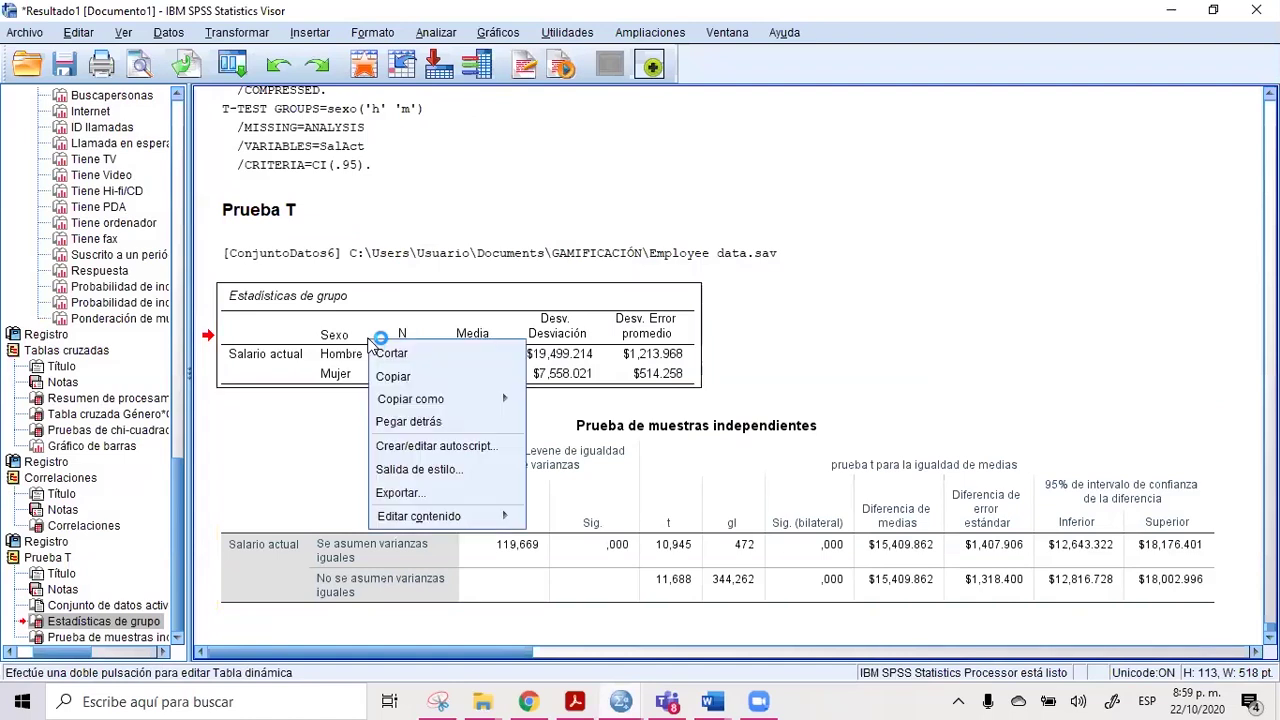
left_click(412, 372)
Step: Paste the APA-styled table into Documento17 below the screenshot, then return to SPSS
key("alt+Tab")
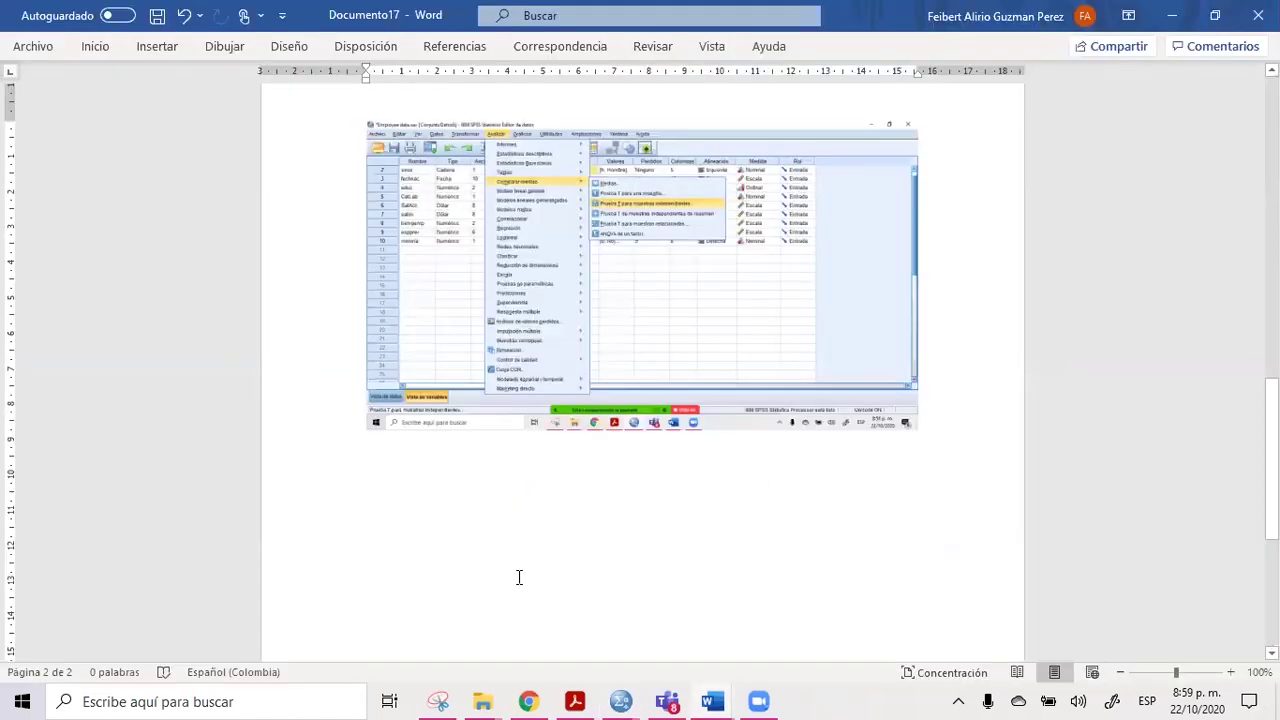
key("ctrl+v")
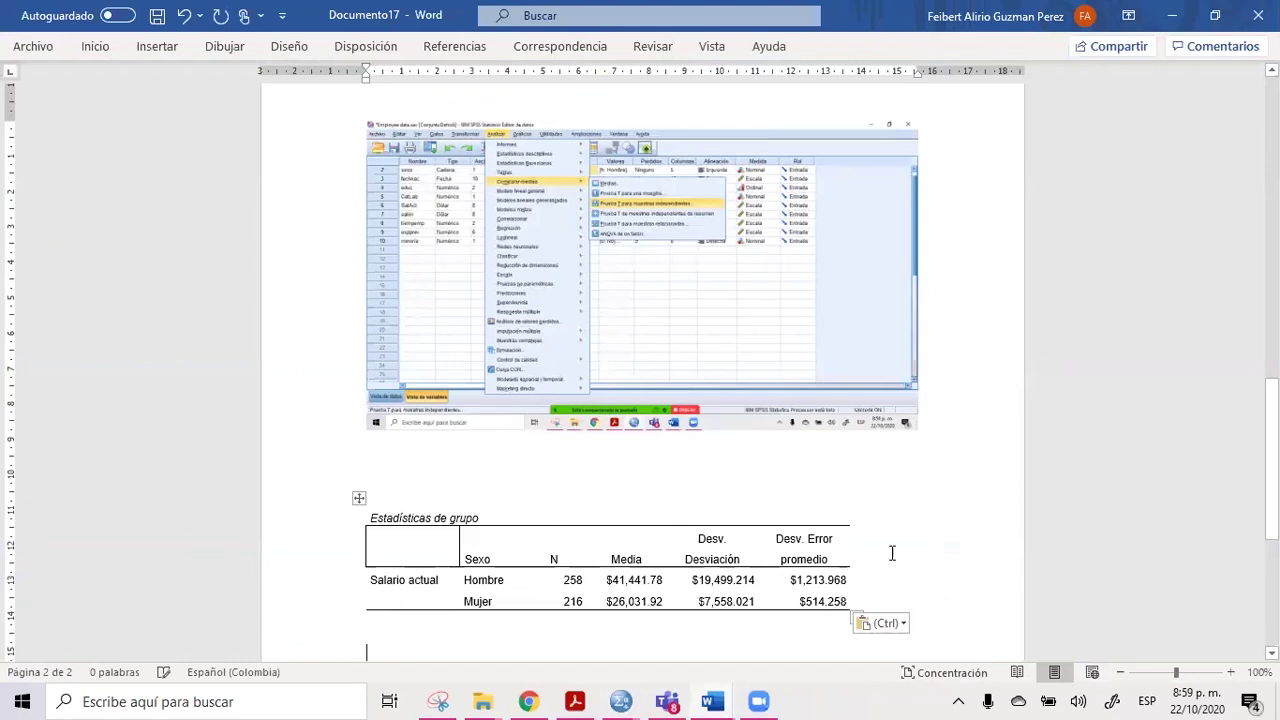
left_click(938, 551)
left_click(959, 622)
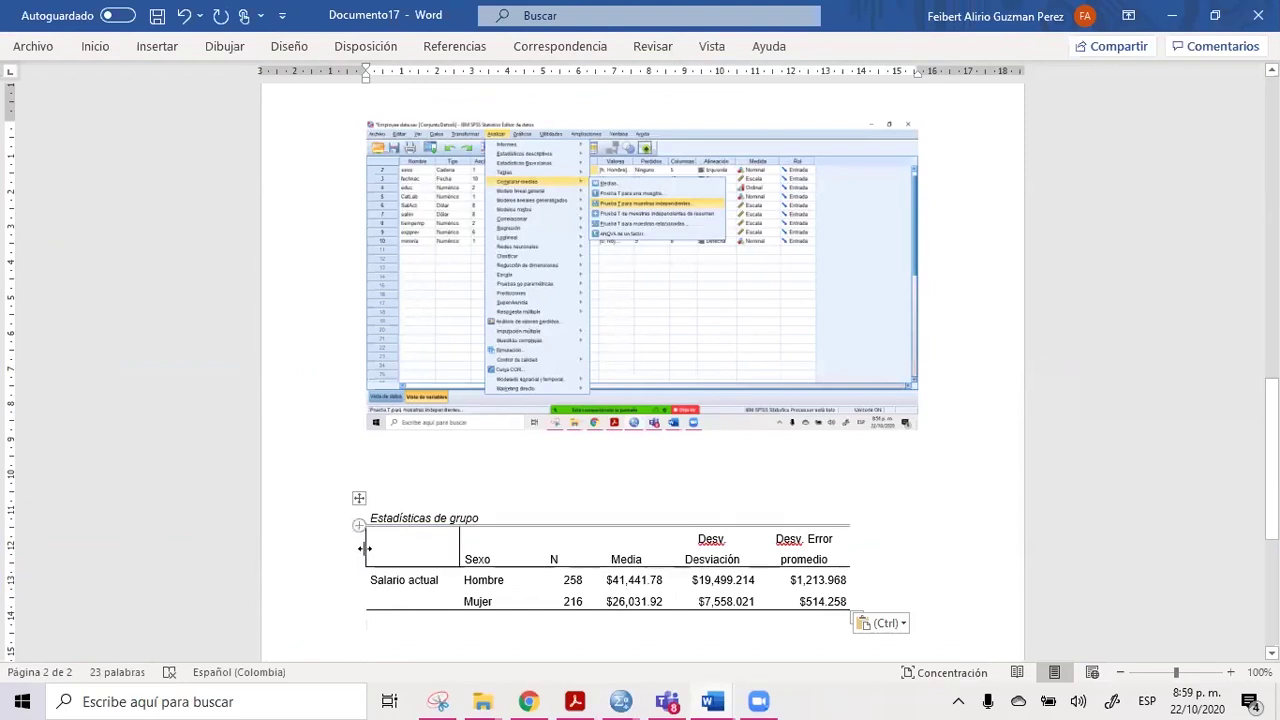
key("alt+Tab")
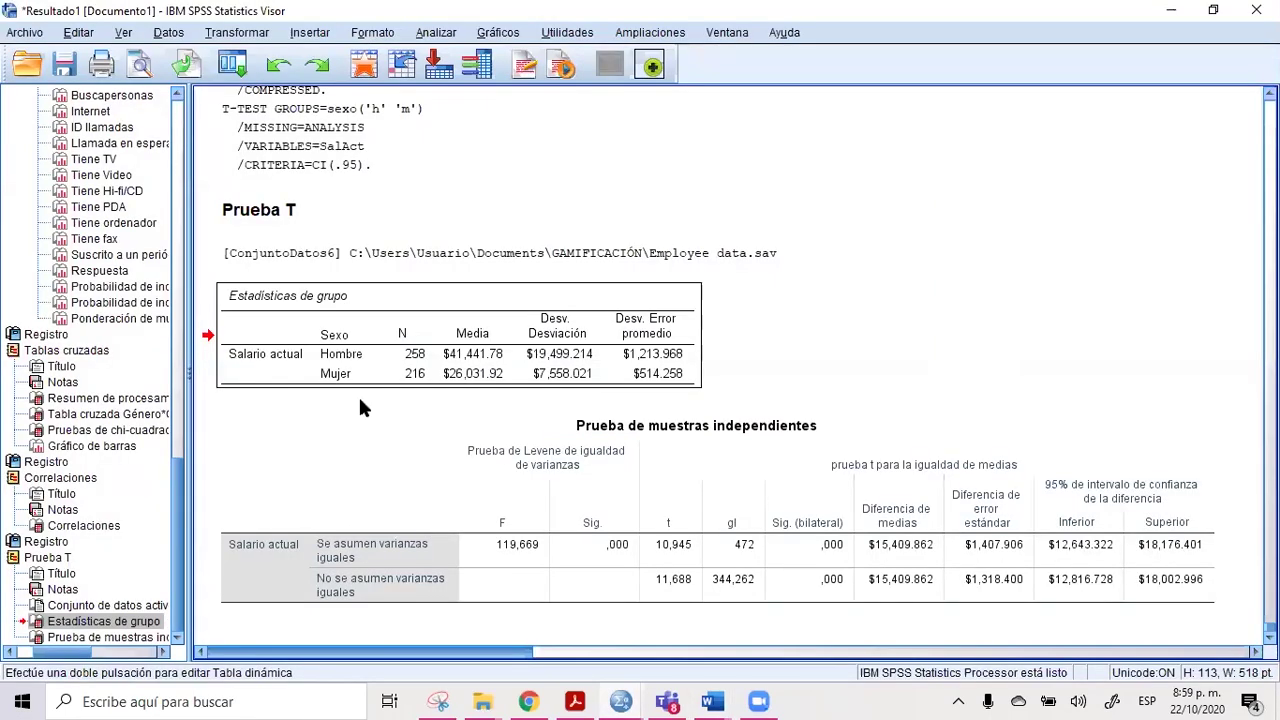
right_click(466, 338)
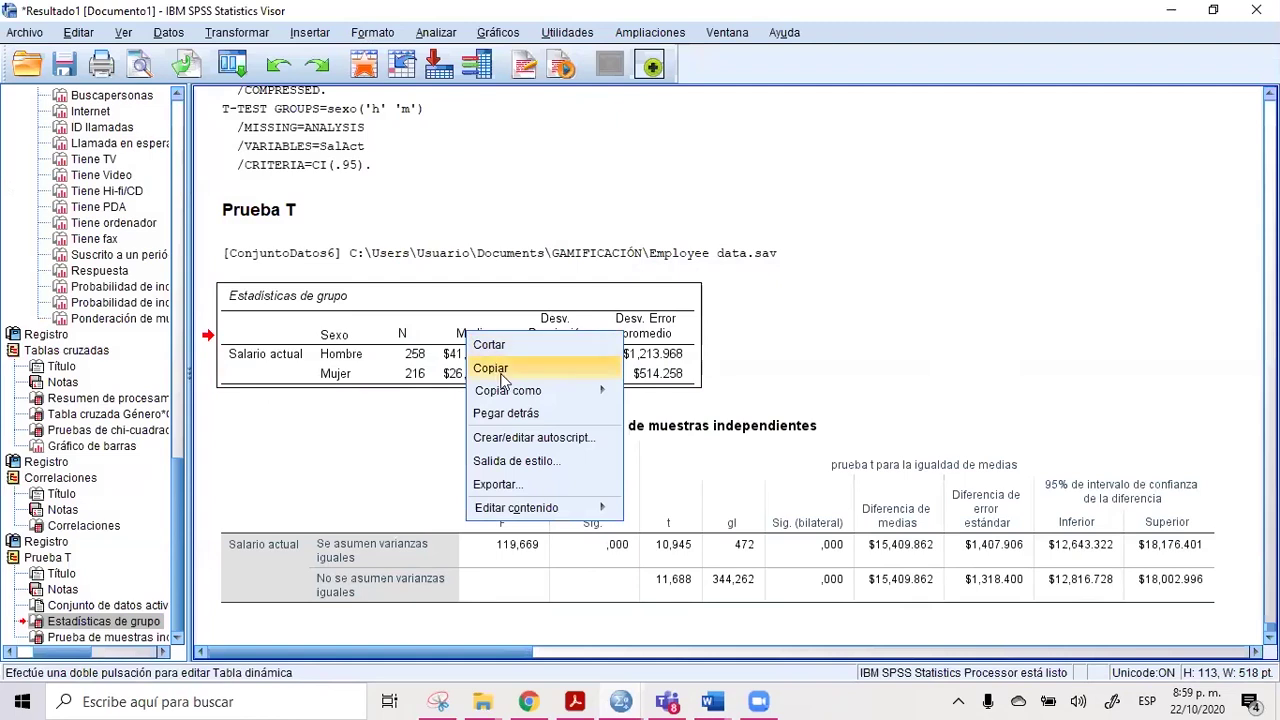
mouse_move(507, 393)
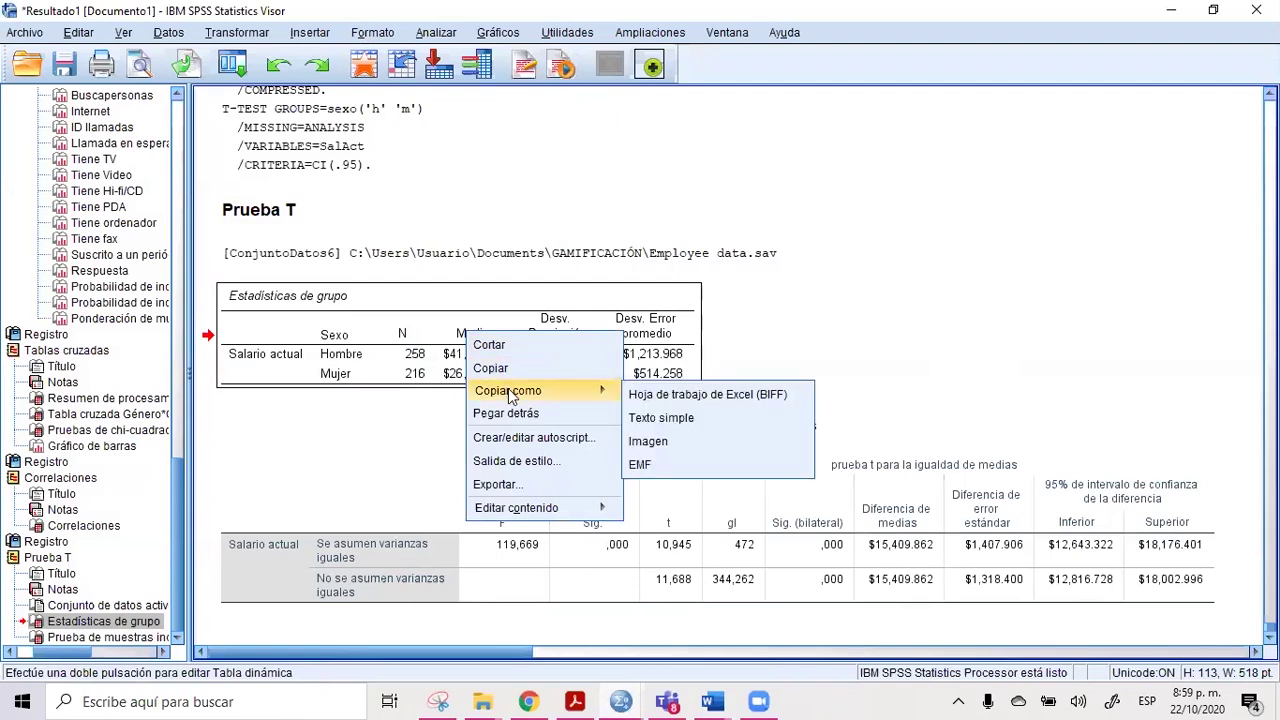
left_click(699, 418)
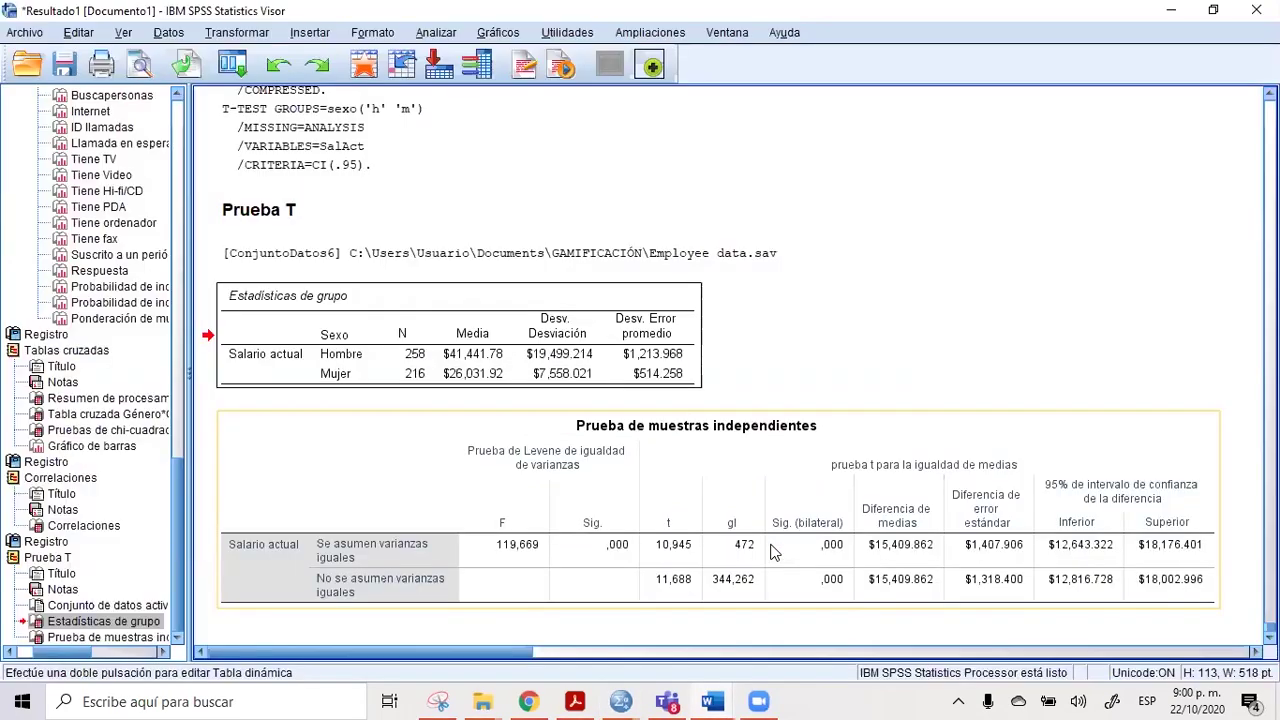
key("alt+Tab")
left_click(967, 620)
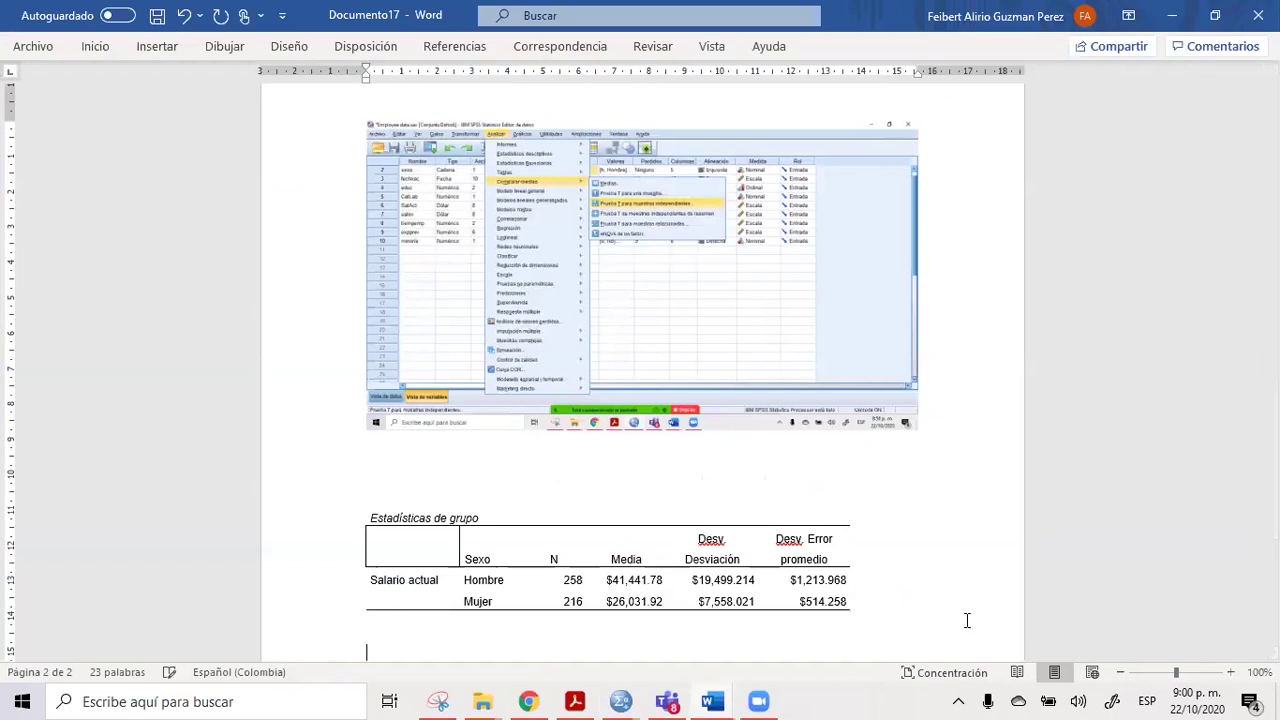
key("ctrl+v")
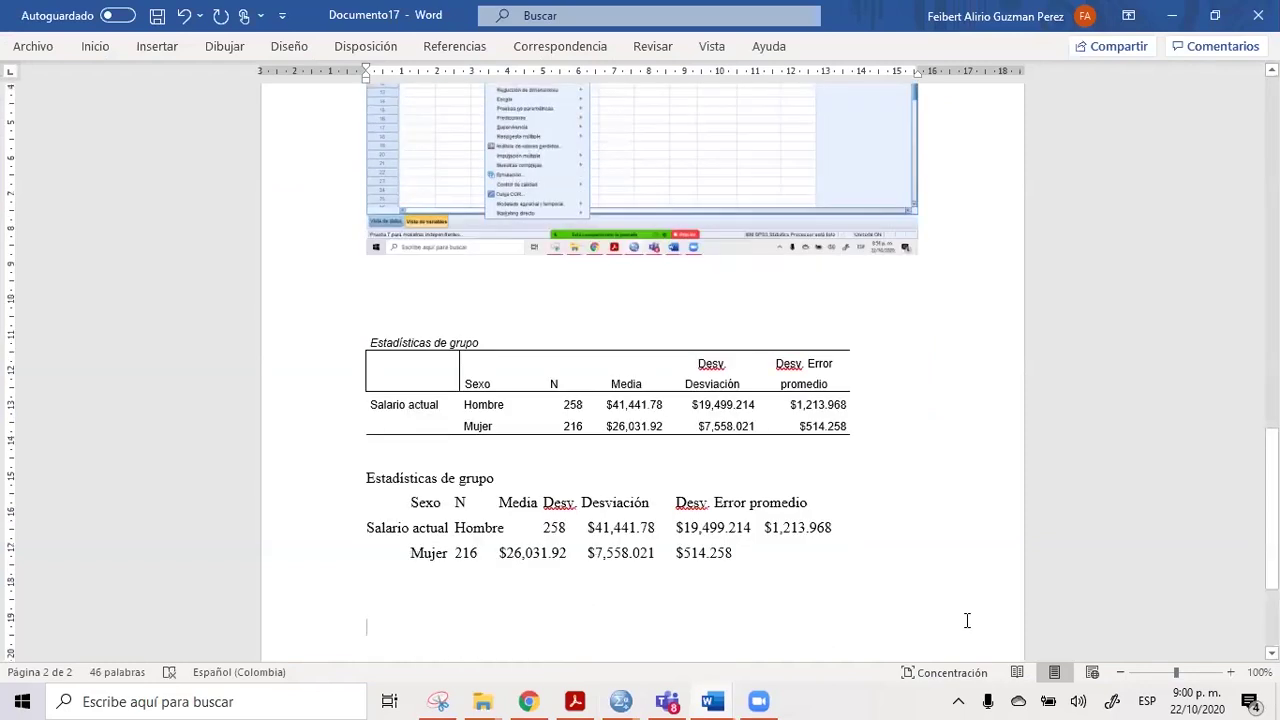
key("ctrl+z")
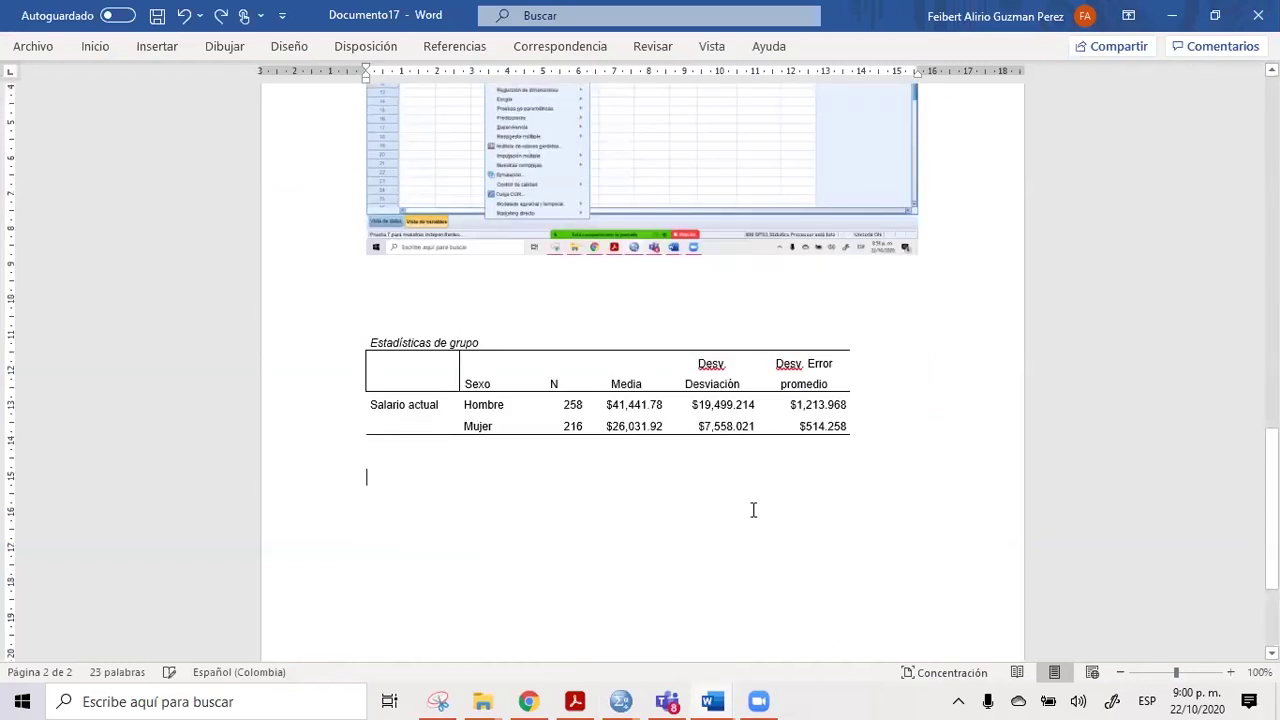
key("alt+Tab")
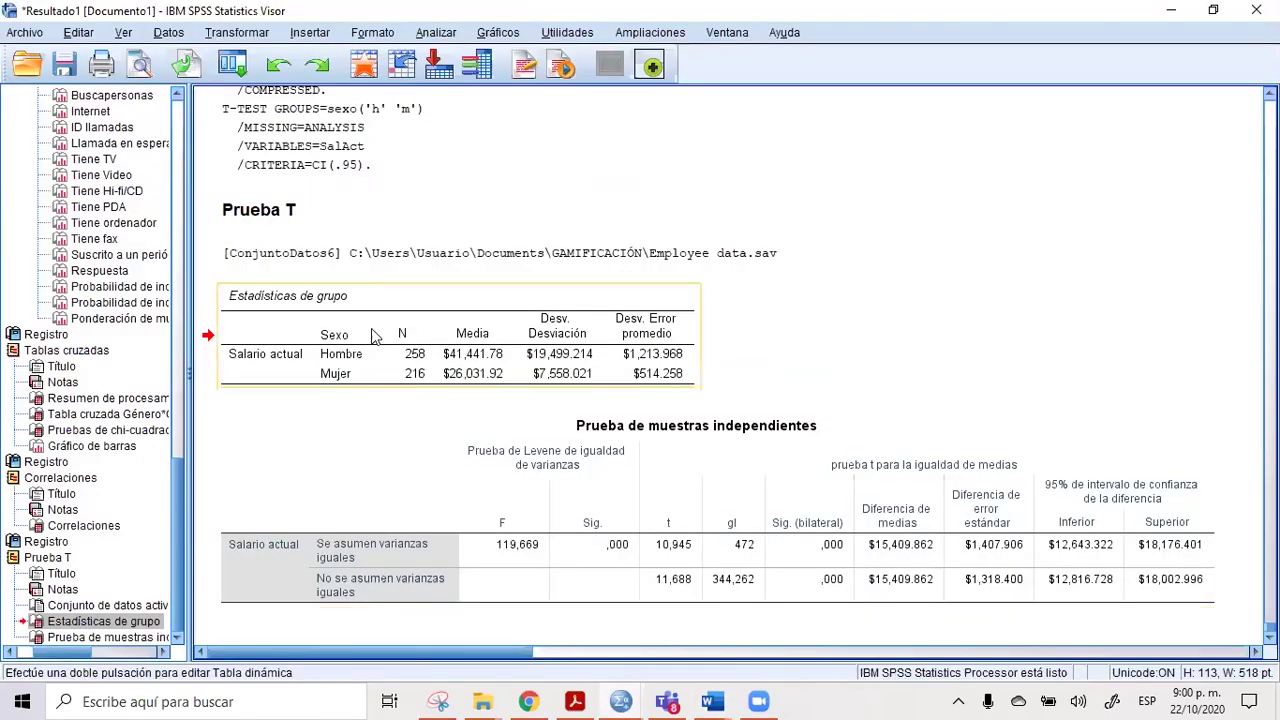
Step: Stretch the Estadísticas de grupo table to the page width with Autoajustar a la ventana
key("alt+Tab")
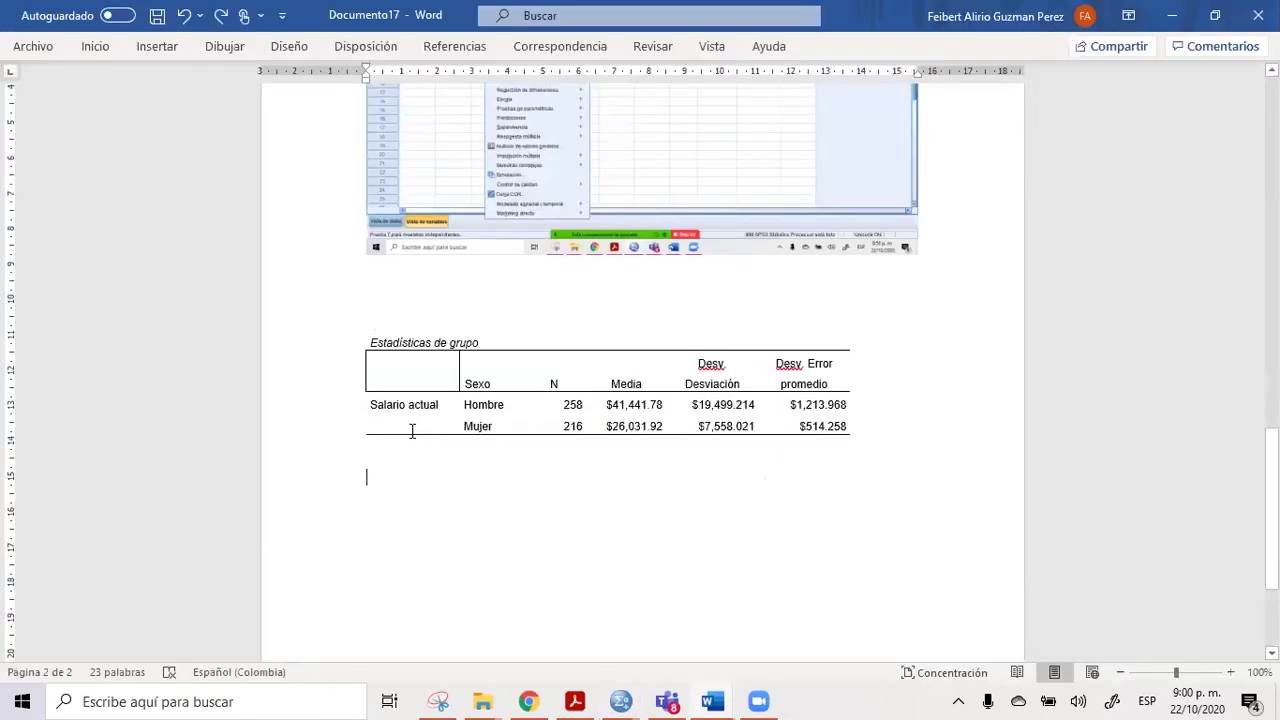
right_click(359, 325)
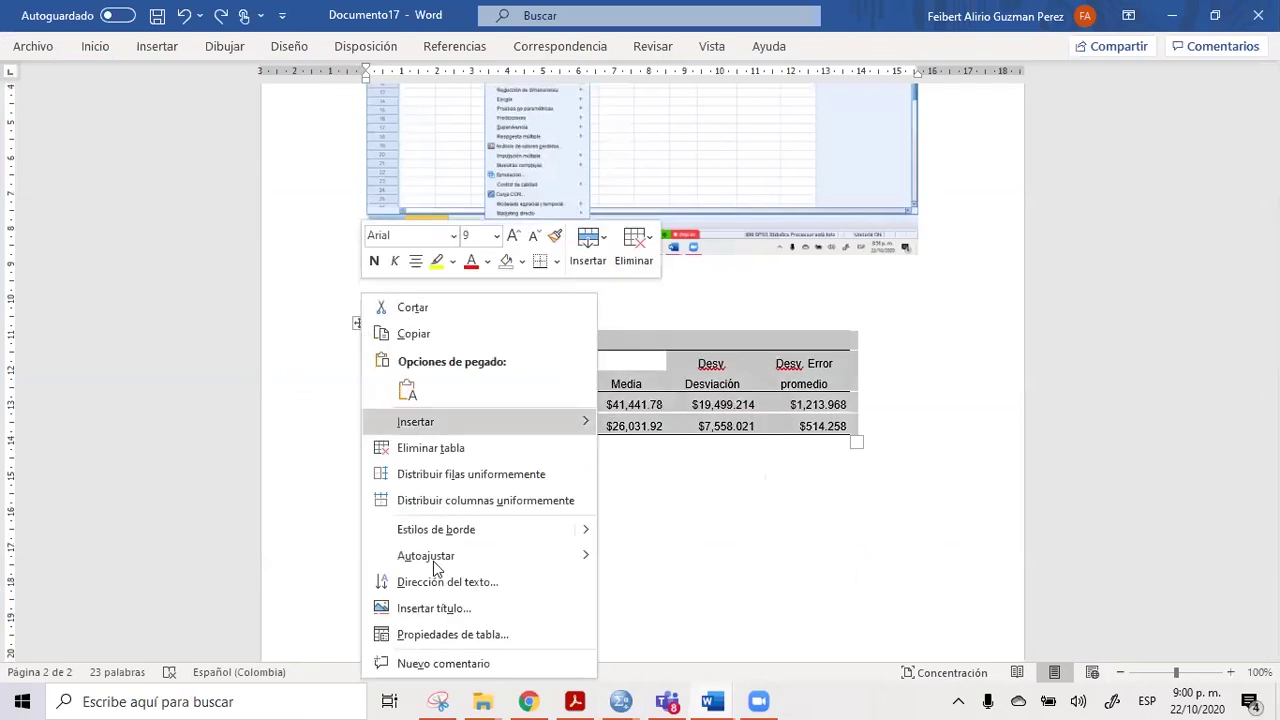
mouse_move(504, 564)
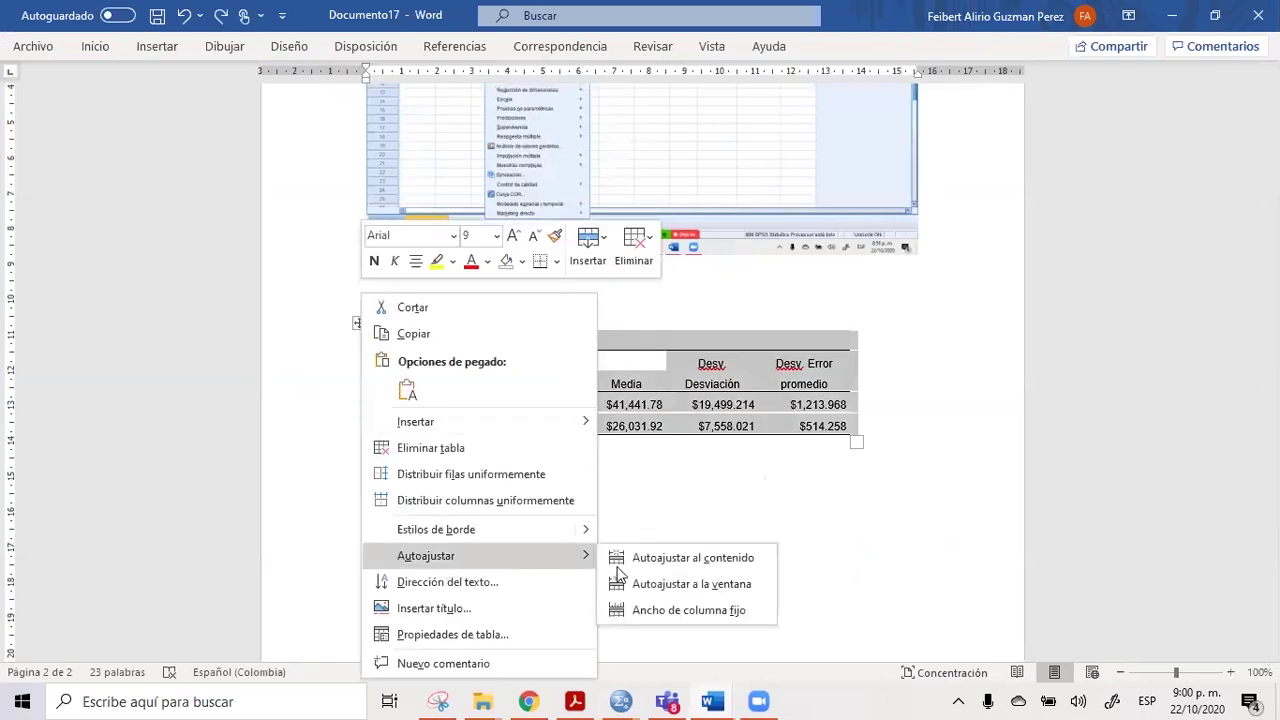
left_click(686, 582)
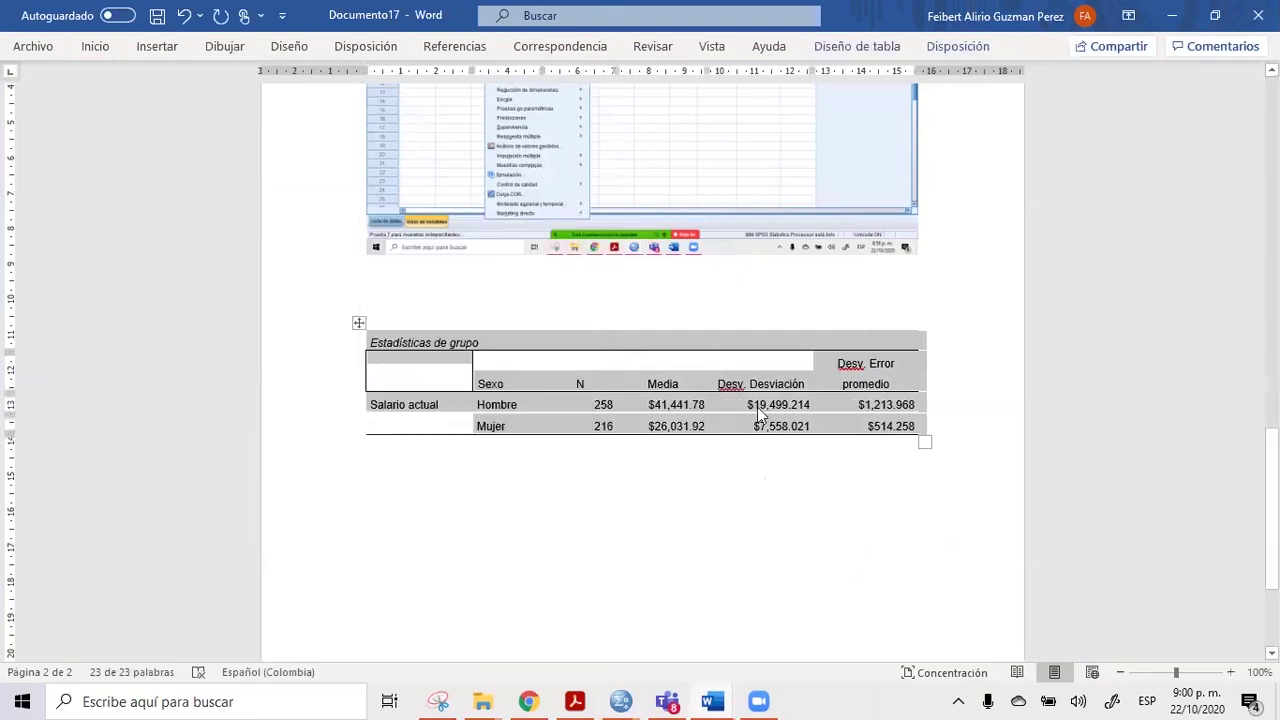
Step: Erase the box around the table's empty top-left cell using Diseño de tabla border painting
left_click(871, 55)
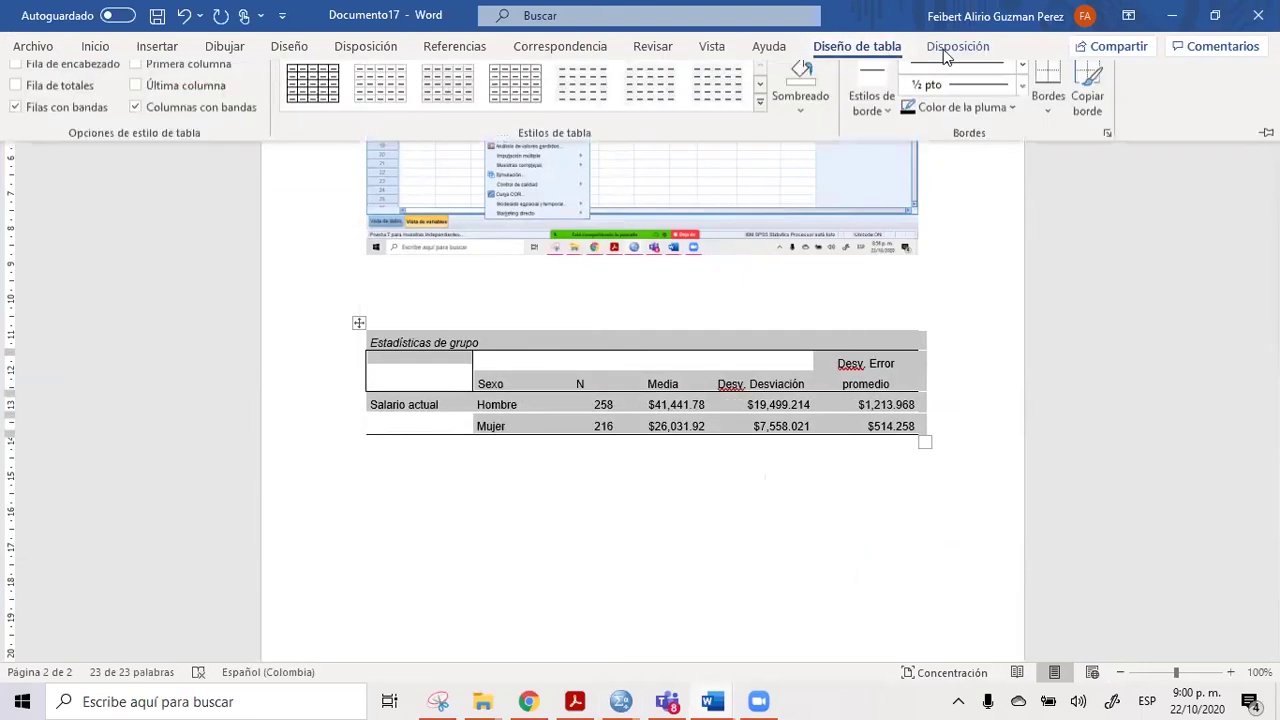
left_click(1000, 120)
left_click(910, 190)
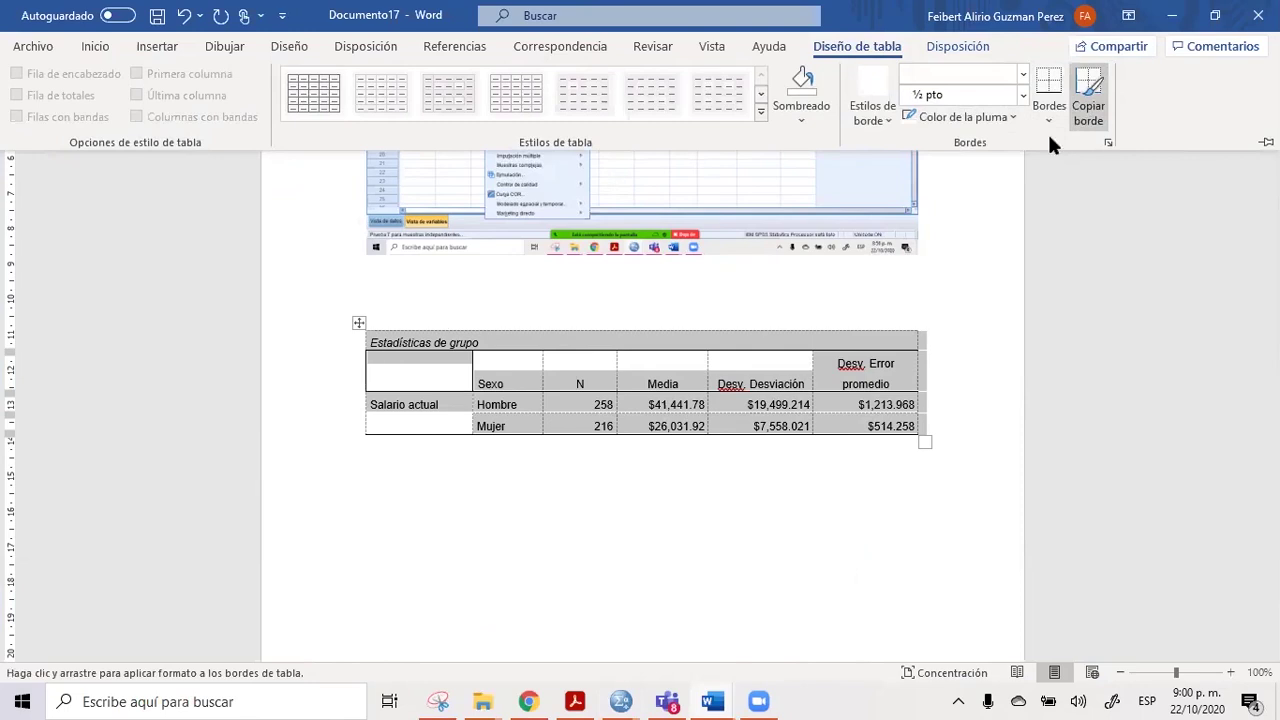
left_click(950, 117)
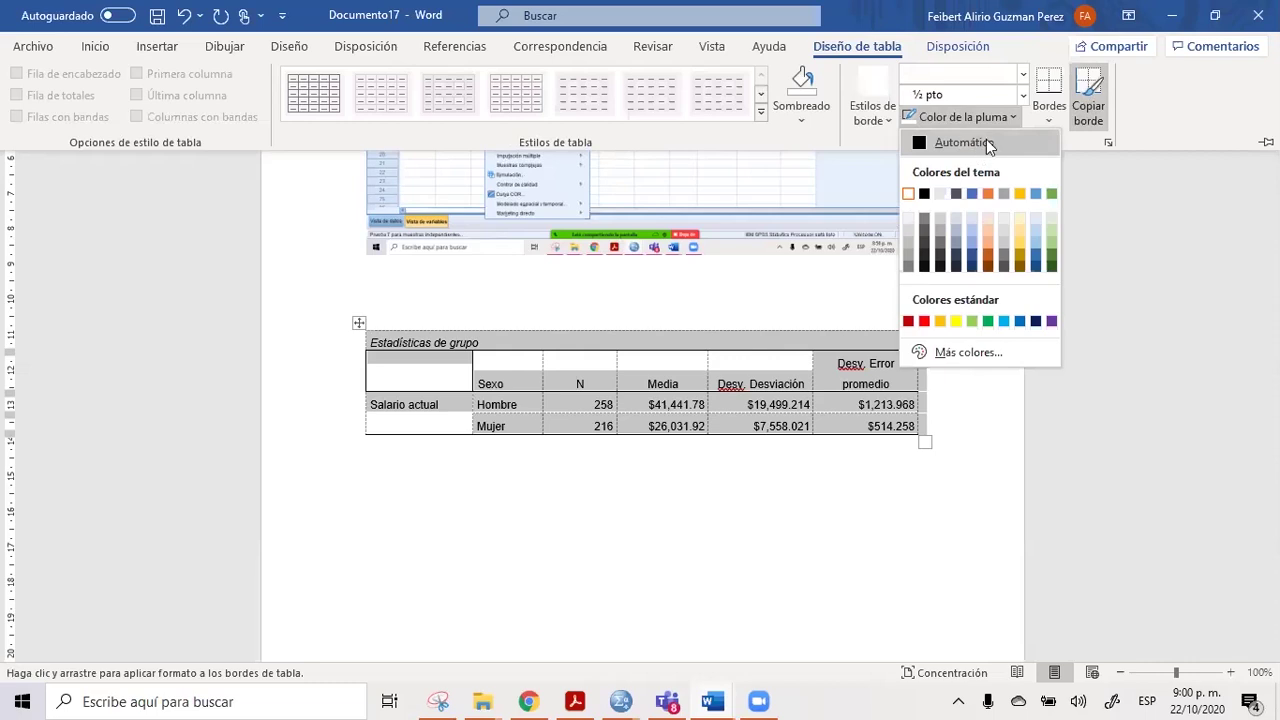
left_click(1070, 360)
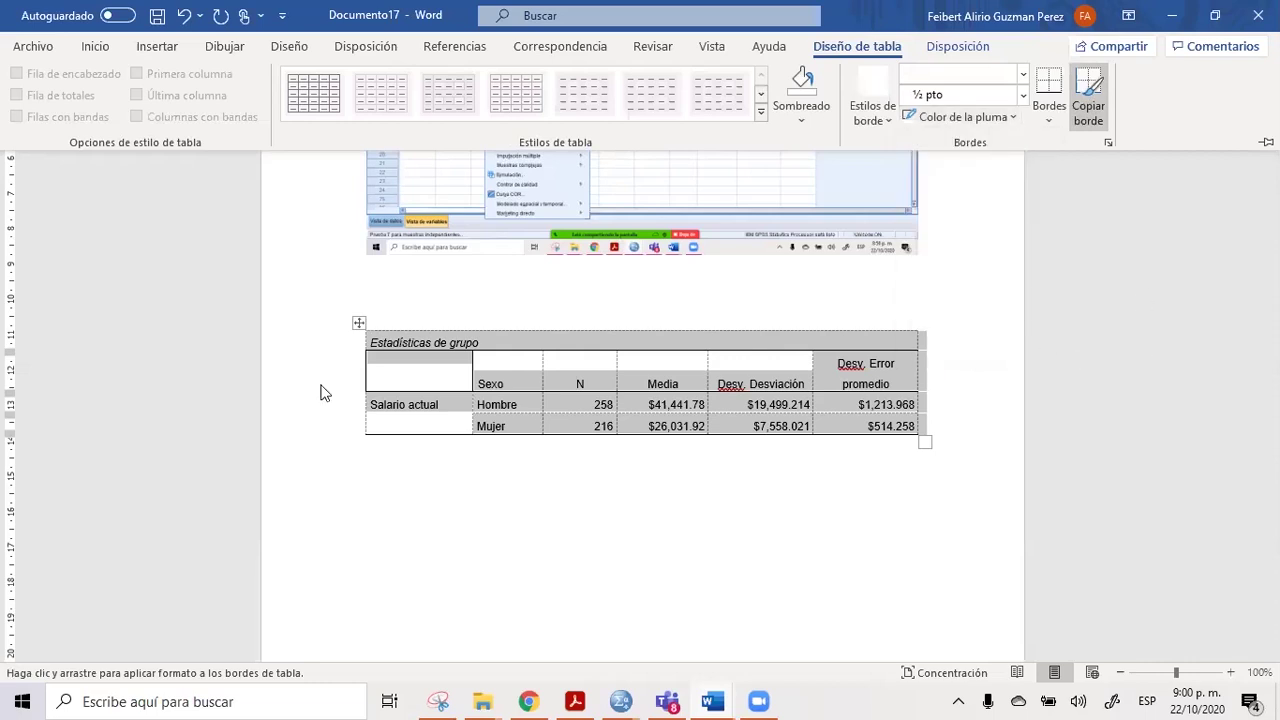
left_click(990, 287)
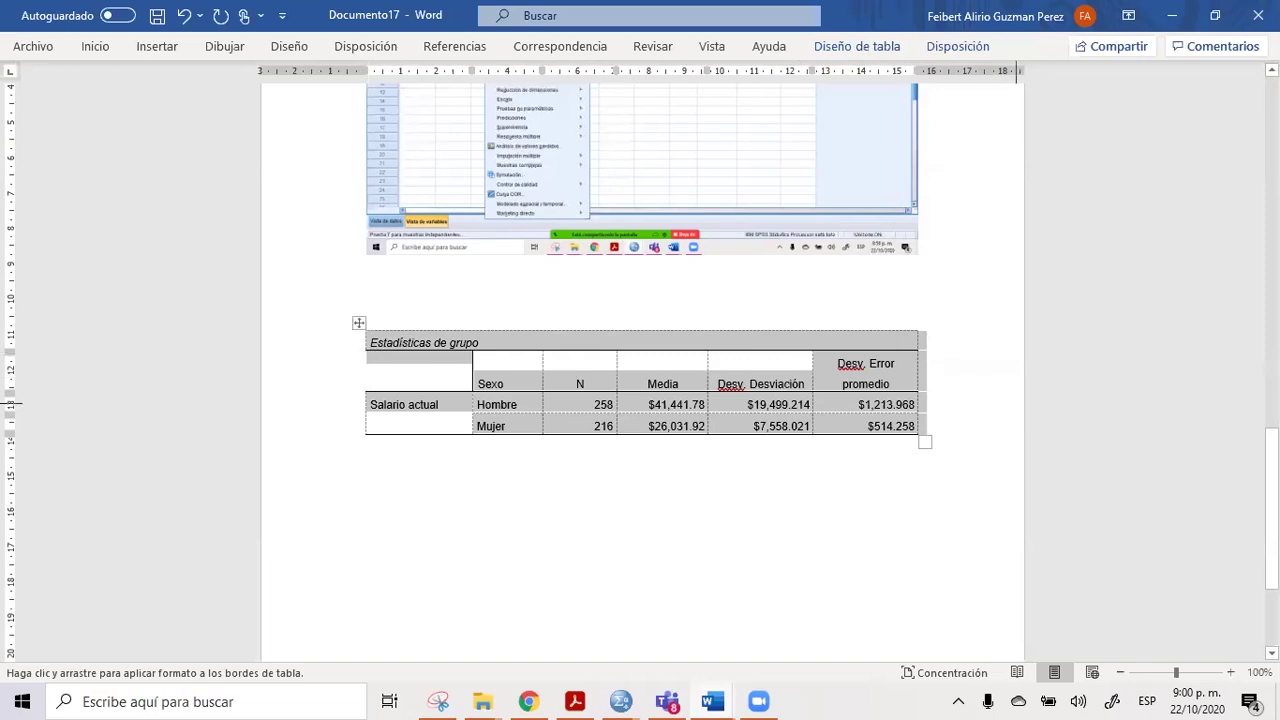
key("Escape")
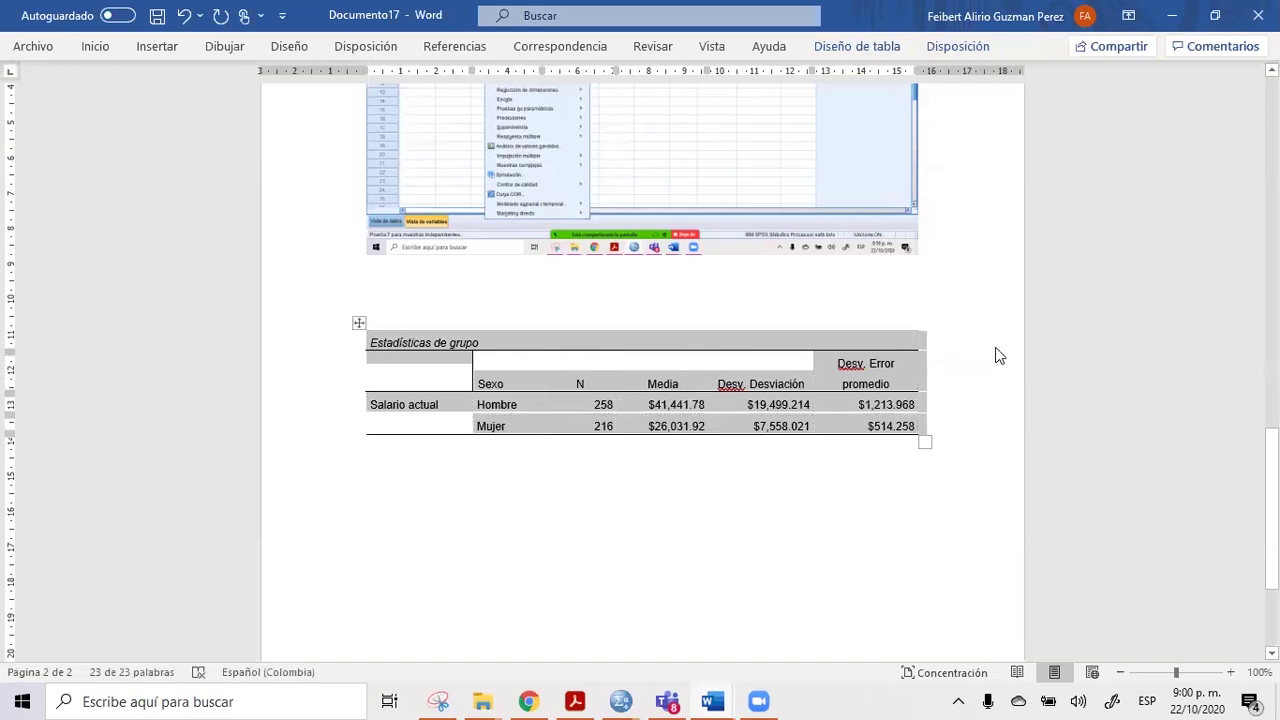
left_click(487, 296)
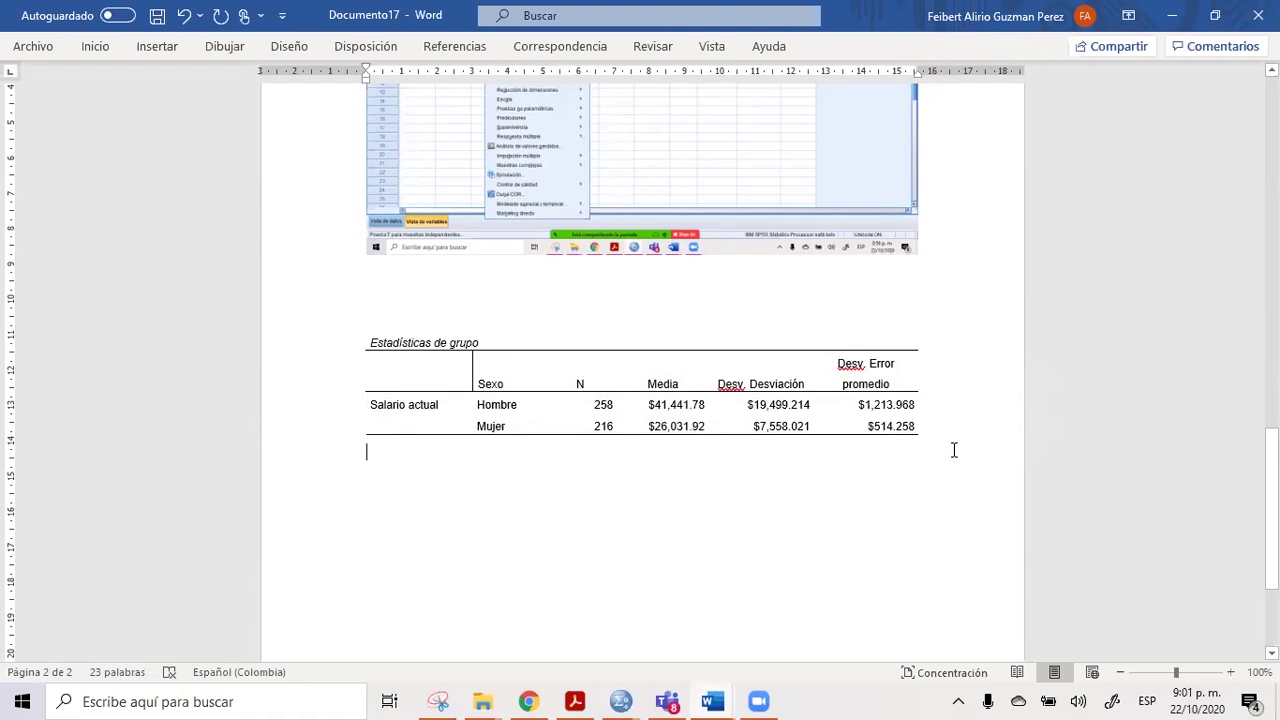
Step: Copy the Prueba de muestras independientes table and paste it into Documento17 below the group statistics
key("alt+Tab")
right_click(571, 483)
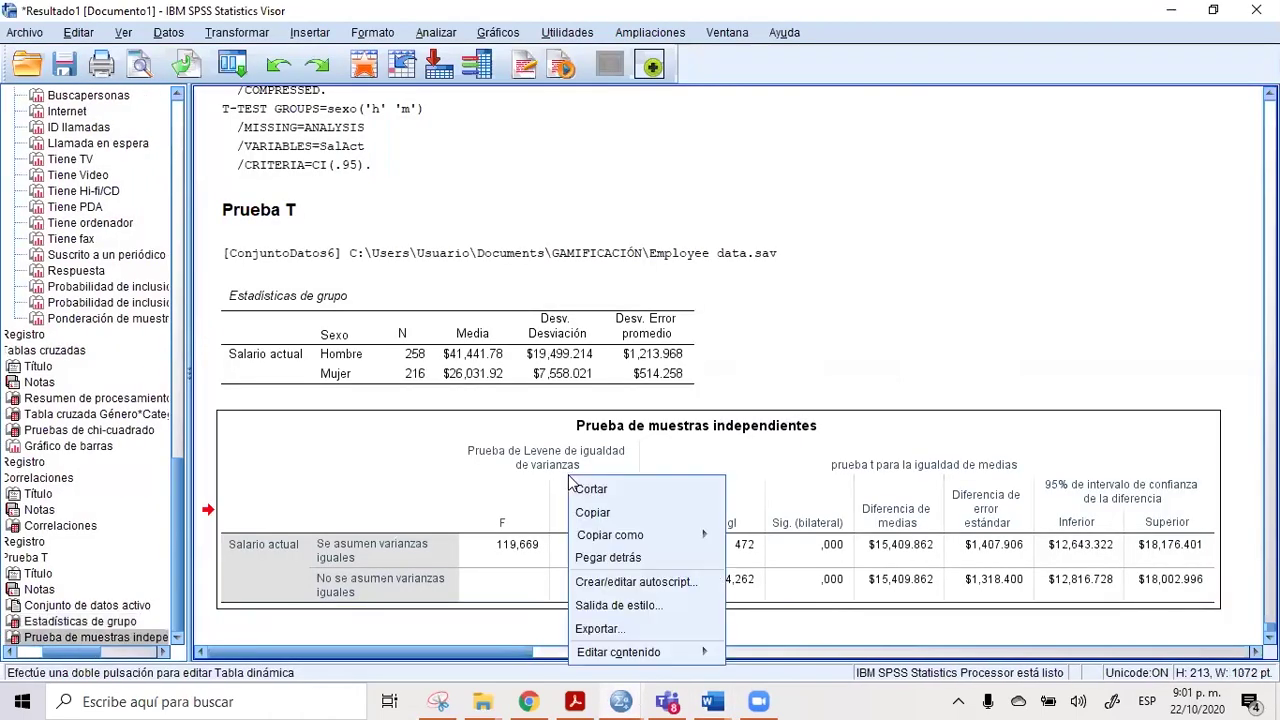
left_click(611, 511)
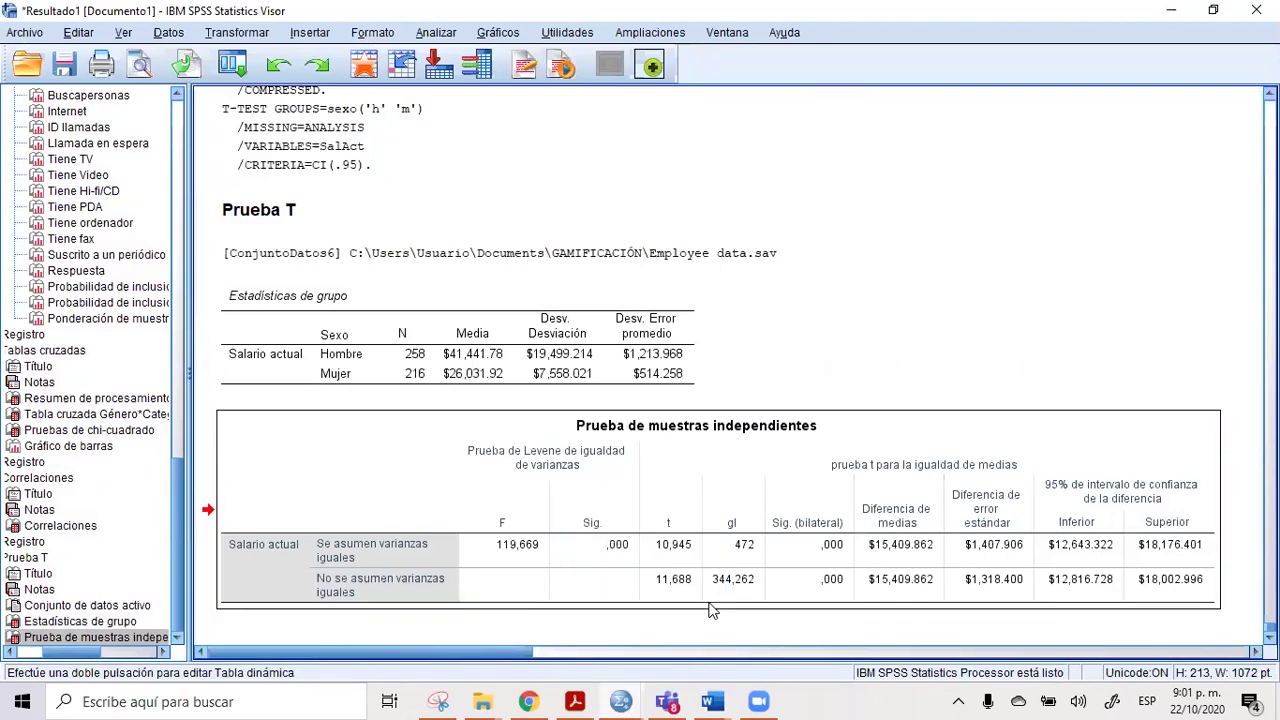
key("alt+Tab")
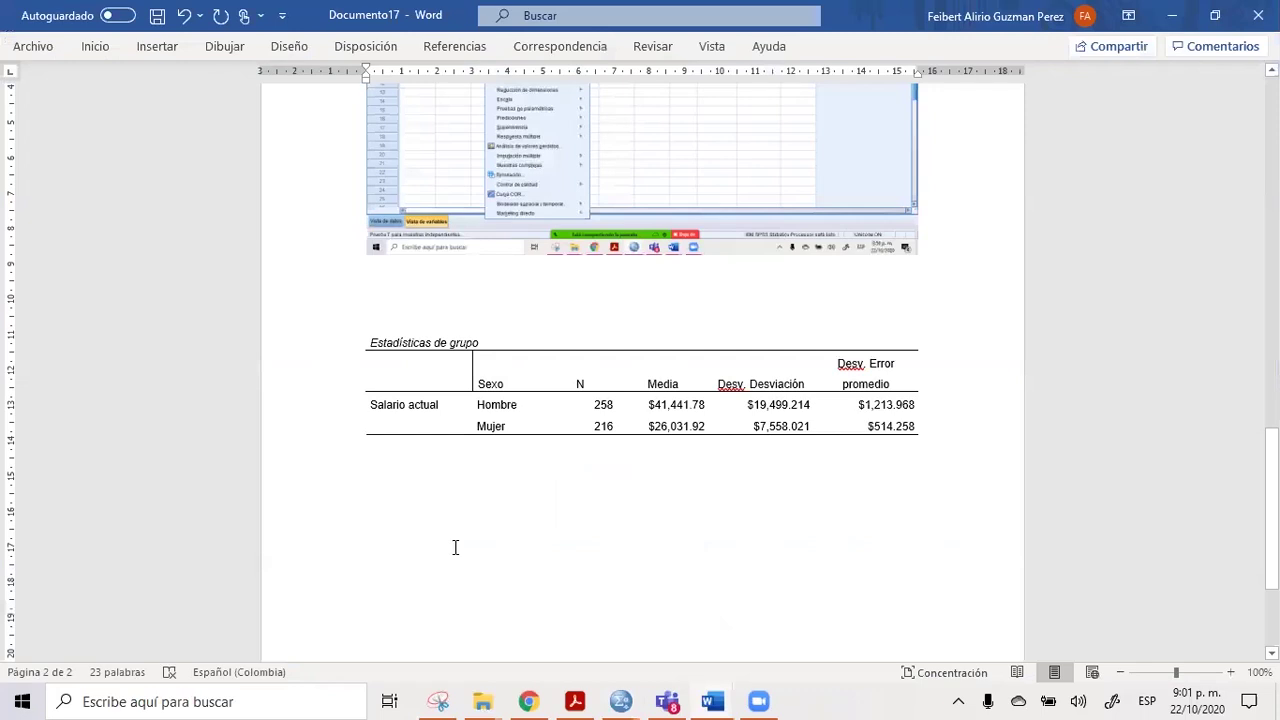
key("ctrl+v")
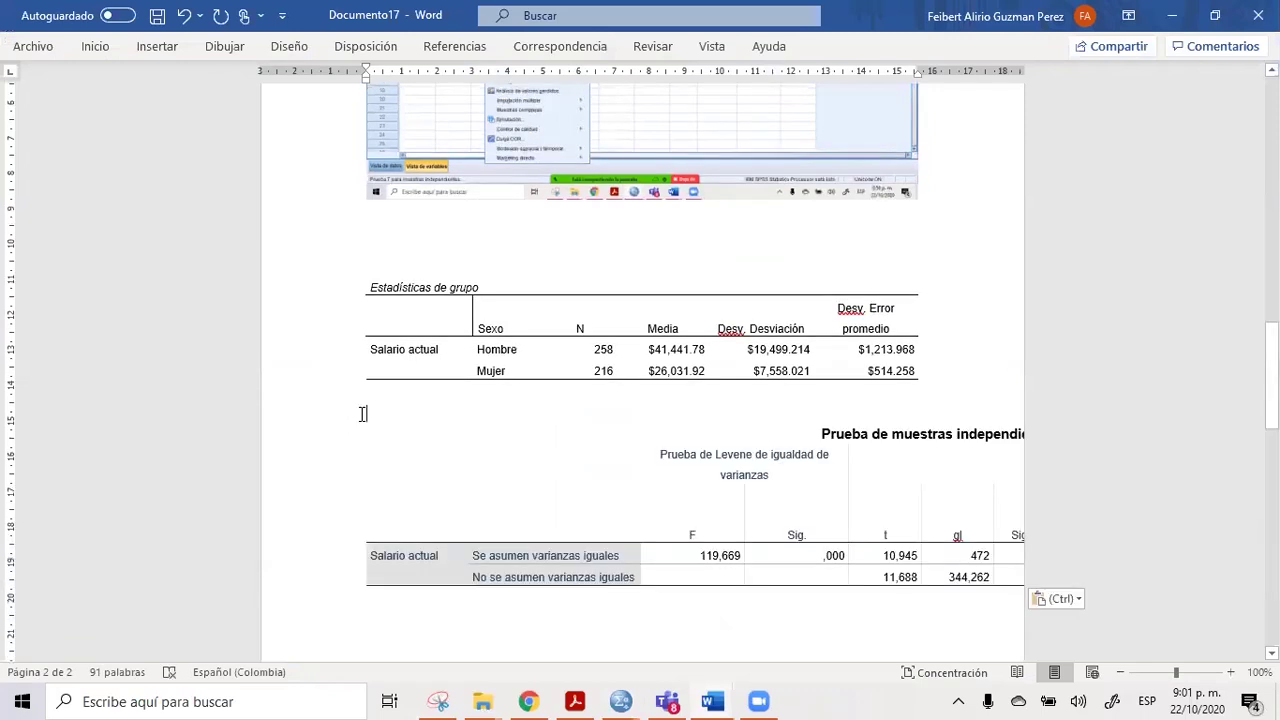
Step: Select the pasted independent-samples table and bring up its Autoajustar options
left_click(359, 417)
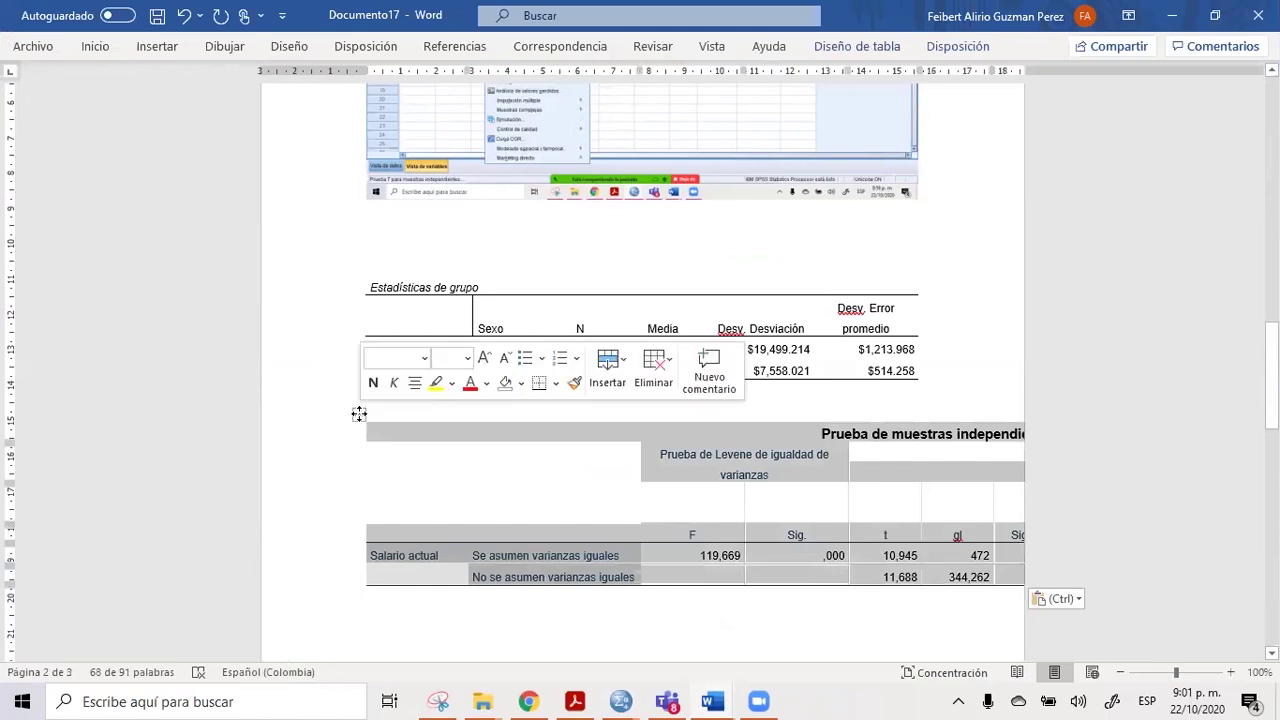
right_click(359, 413)
mouse_move(477, 298)
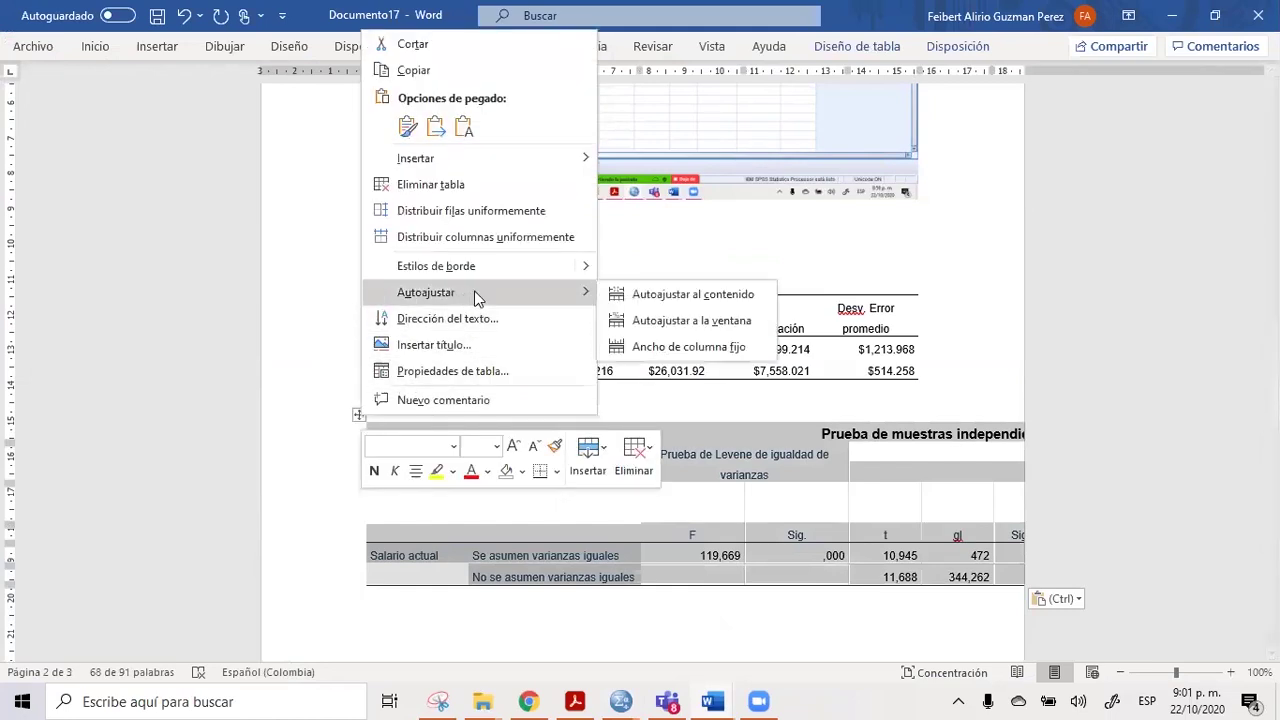